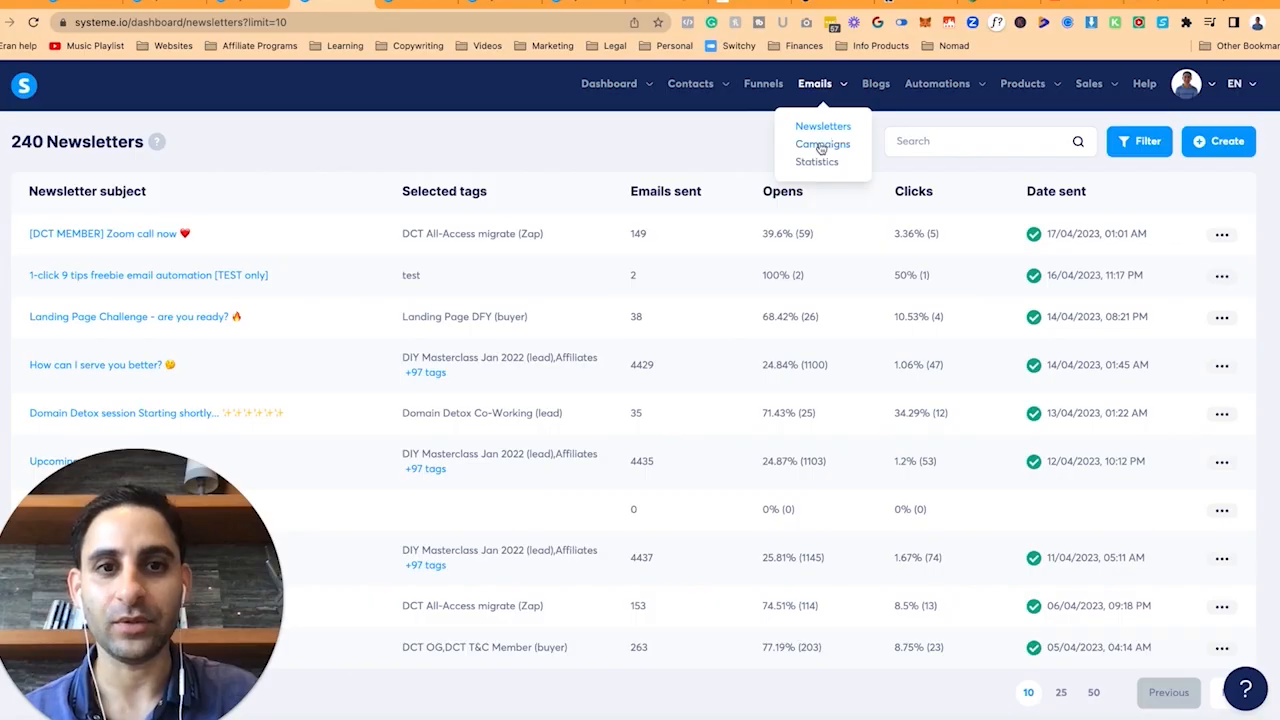
Step: Open the email campaigns and view the email sequence of the Soap Opera general campaign
{"action": "left_click", "coordinate": [825, 141]}
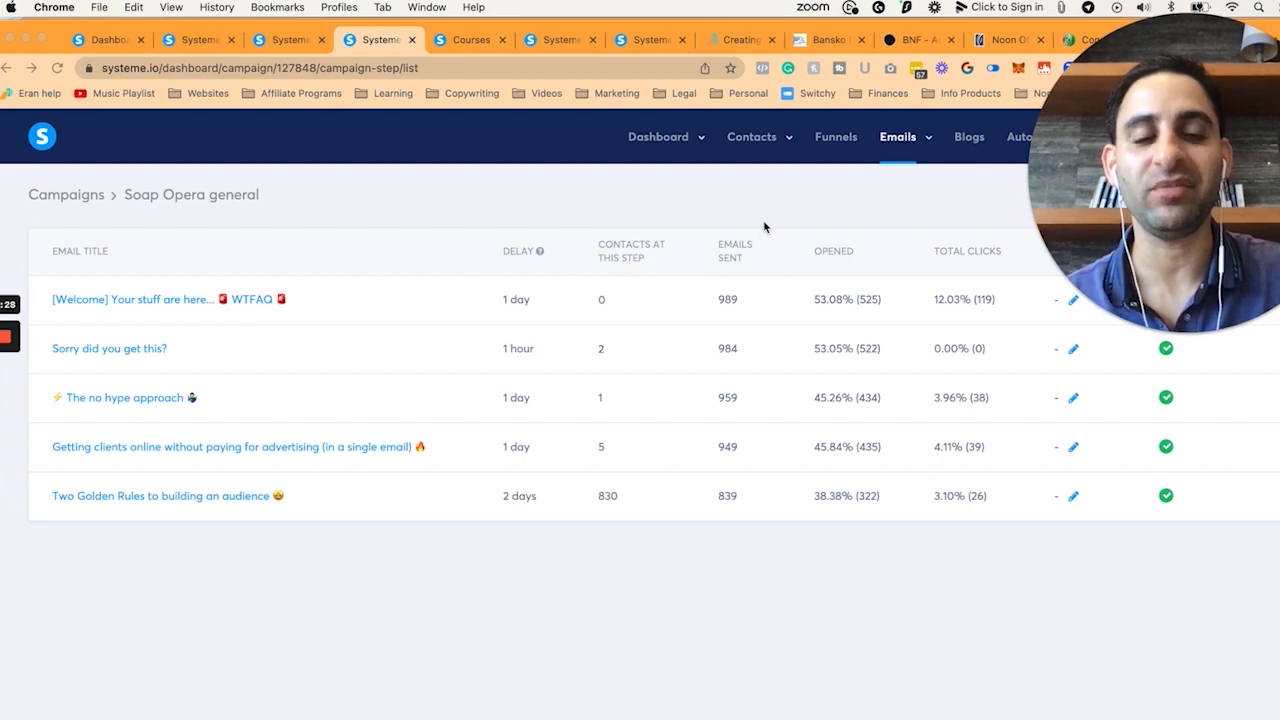
{"action": "left_click_drag", "start_coordinate": [1241, 256], "coordinate": [1075, 603]}
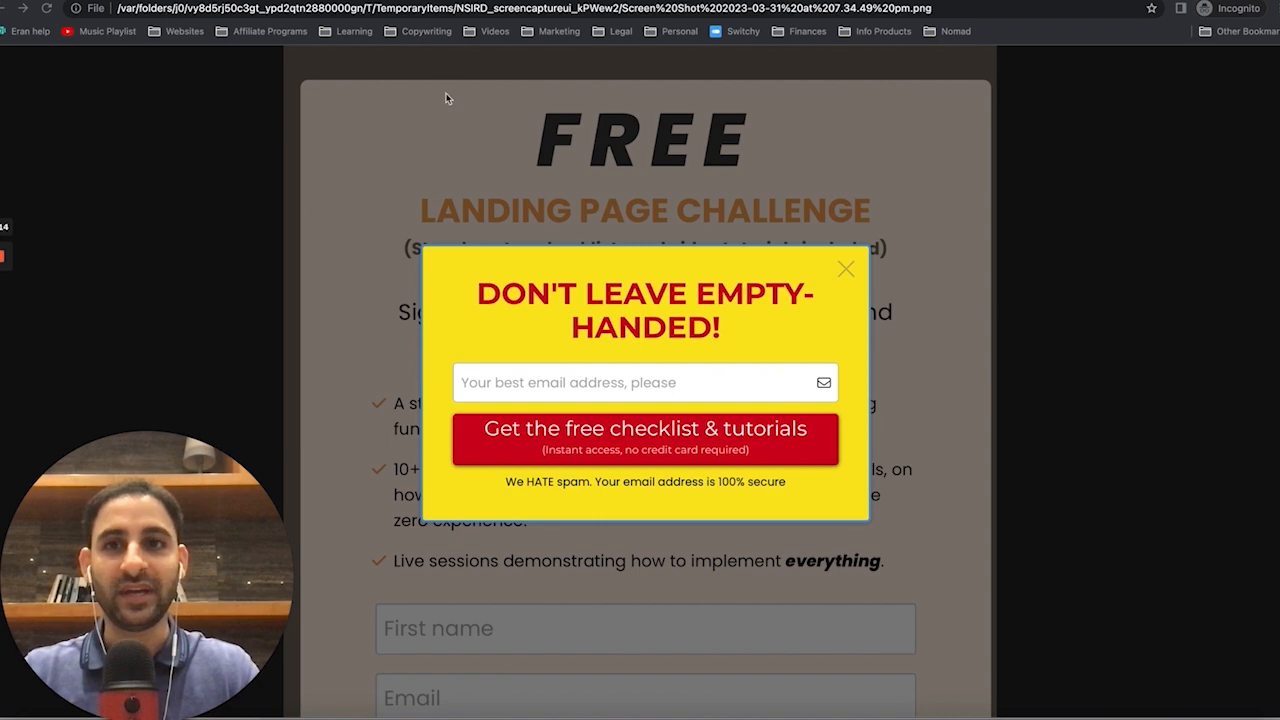
Step: Examine the free Landing Page Challenge sign-up page and its exit pop-up offering the checklist and tutorials
{"action": "key", "text": "ctrl+Tab"}
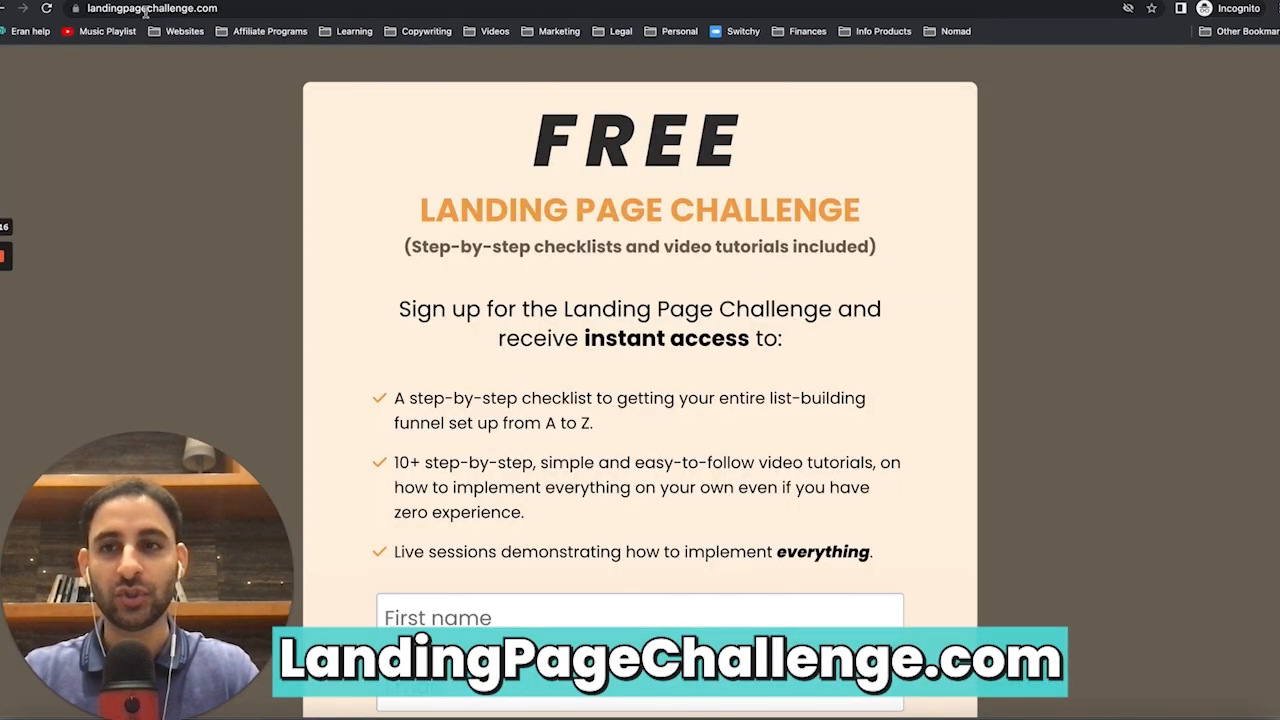
{"action": "scroll", "coordinate": [683, 494], "scroll_direction": "down", "scroll_amount": 3}
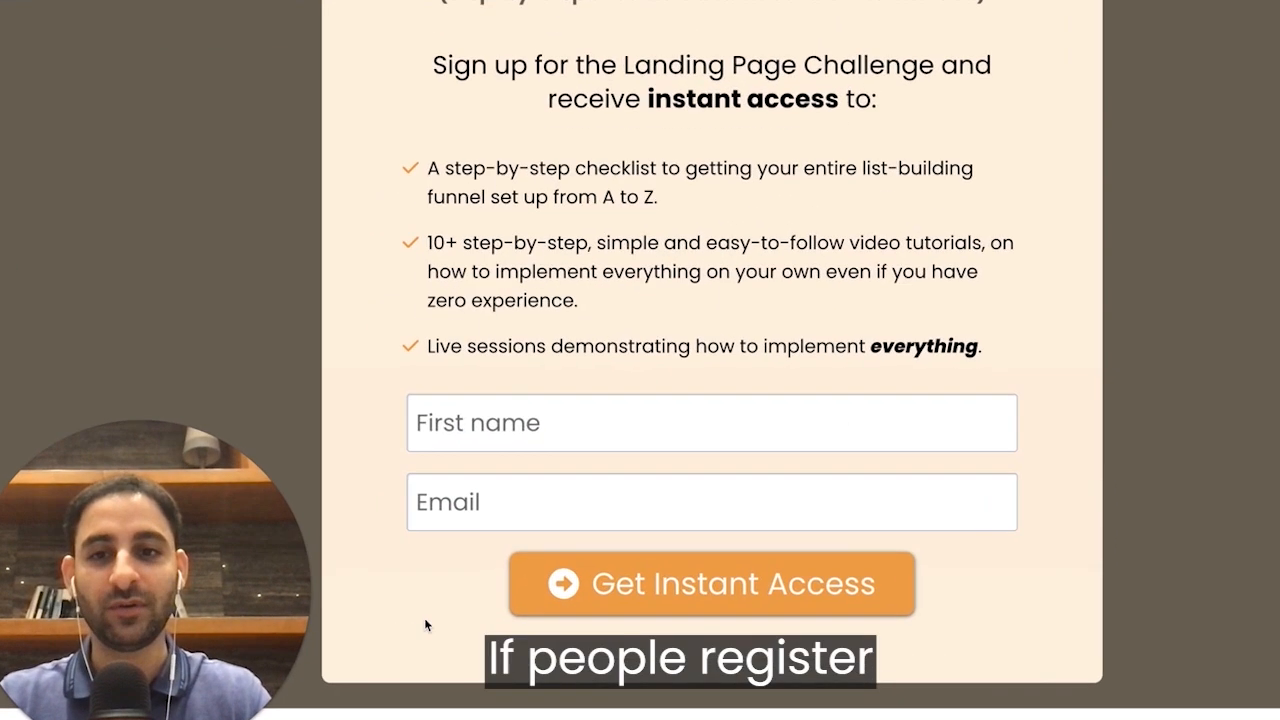
{"action": "left_click", "coordinate": [843, 4]}
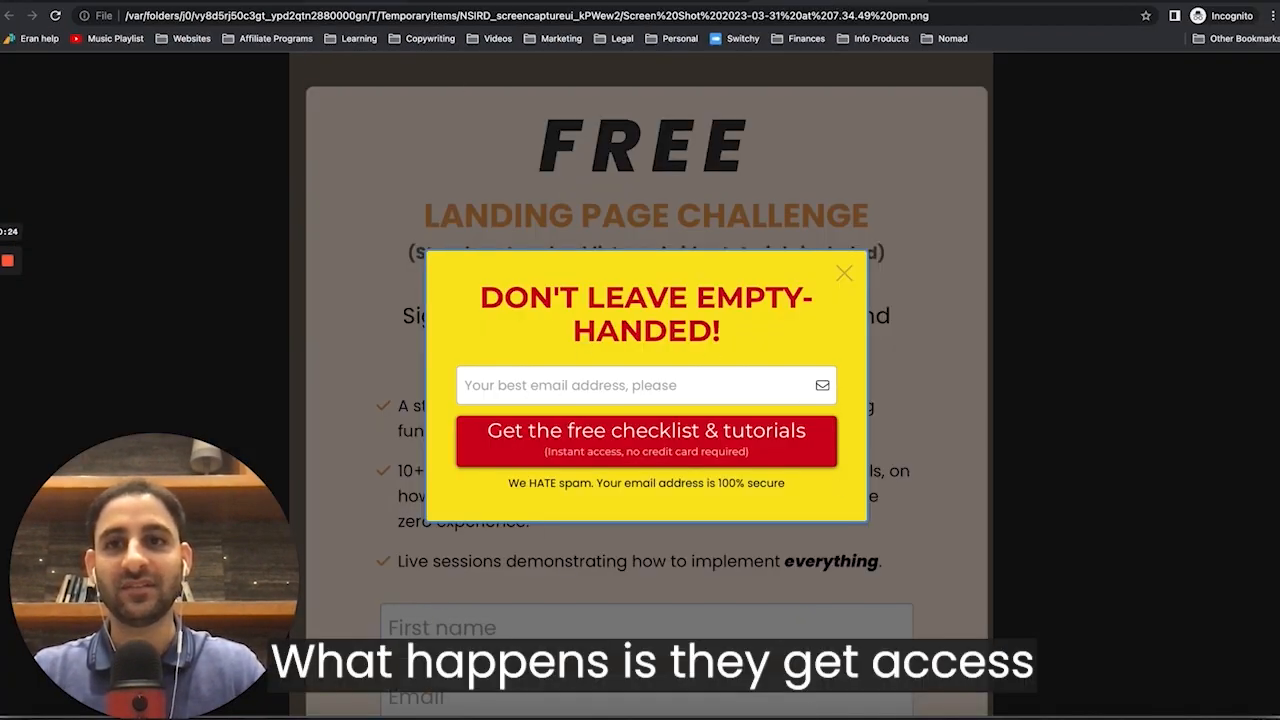
Step: Look over the list-building funnel diagram in the Landing Page Challenge checklist and read the done-for-you offer page
{"action": "key", "text": "ctrl+Tab"}
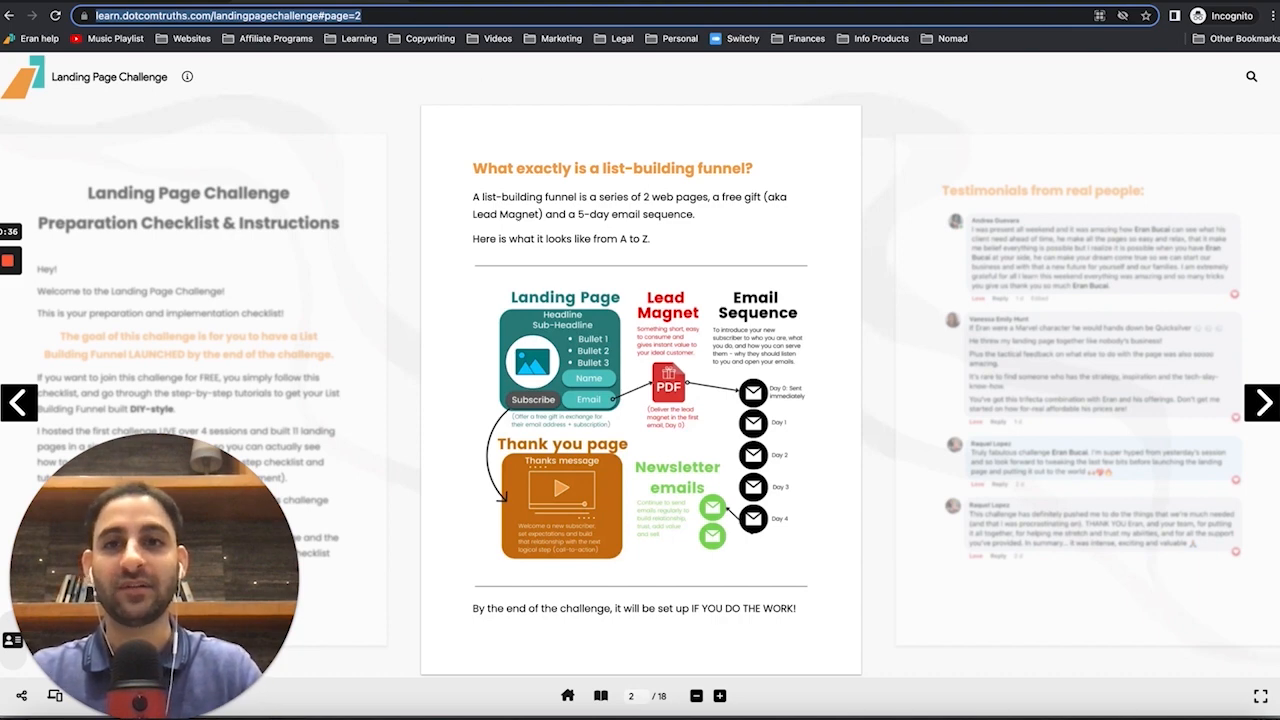
{"action": "key", "text": "ctrl+Tab"}
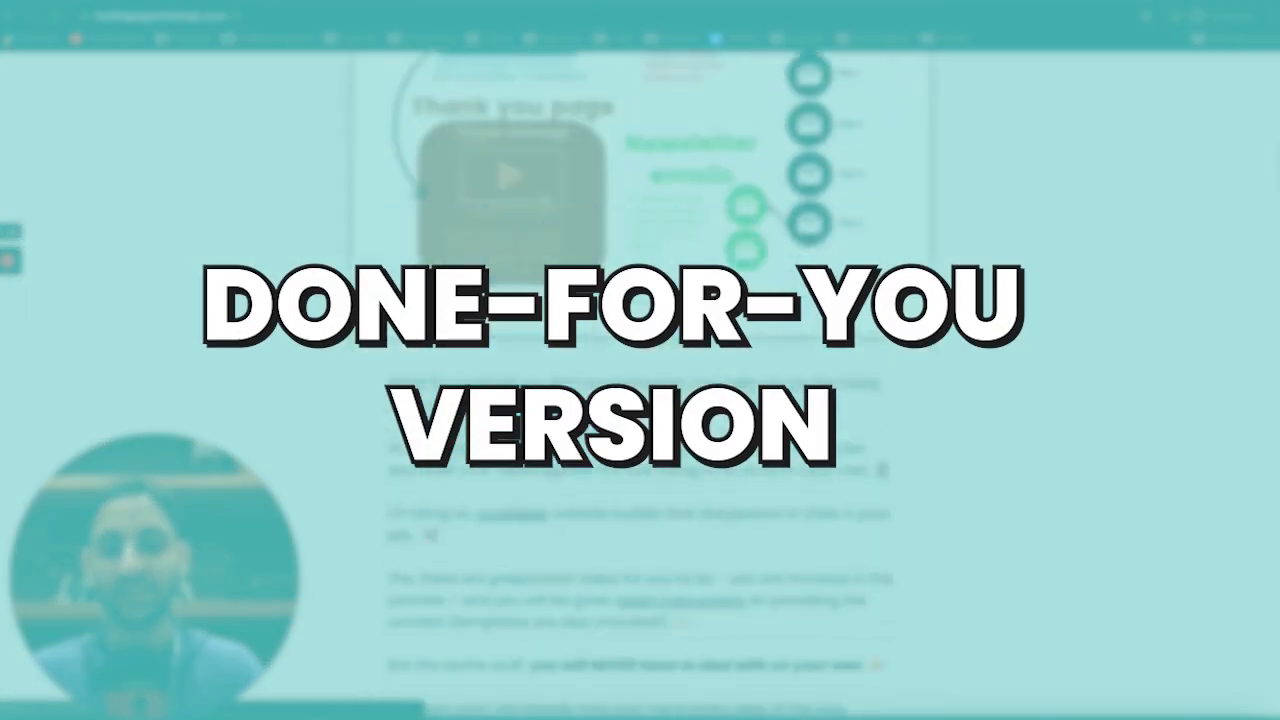
{"action": "scroll", "coordinate": [652, 386], "scroll_direction": "down", "scroll_amount": 15}
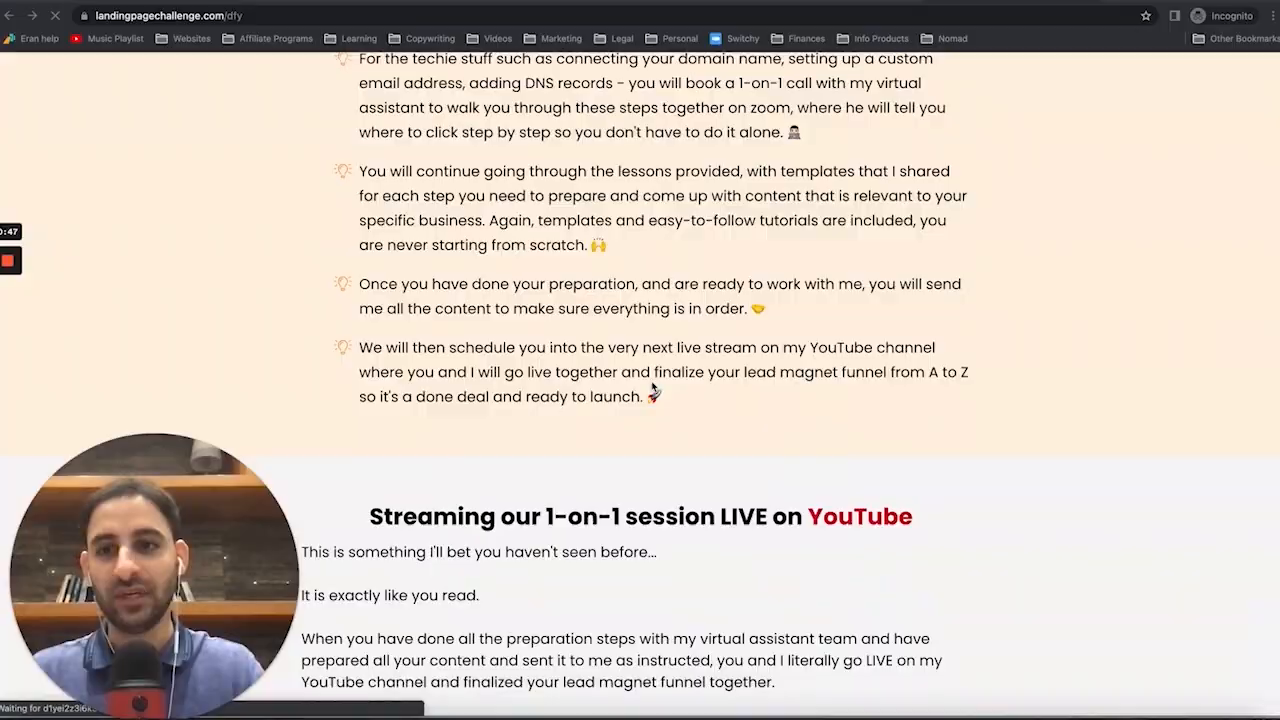
{"action": "scroll", "coordinate": [652, 386], "scroll_direction": "up", "scroll_amount": 20}
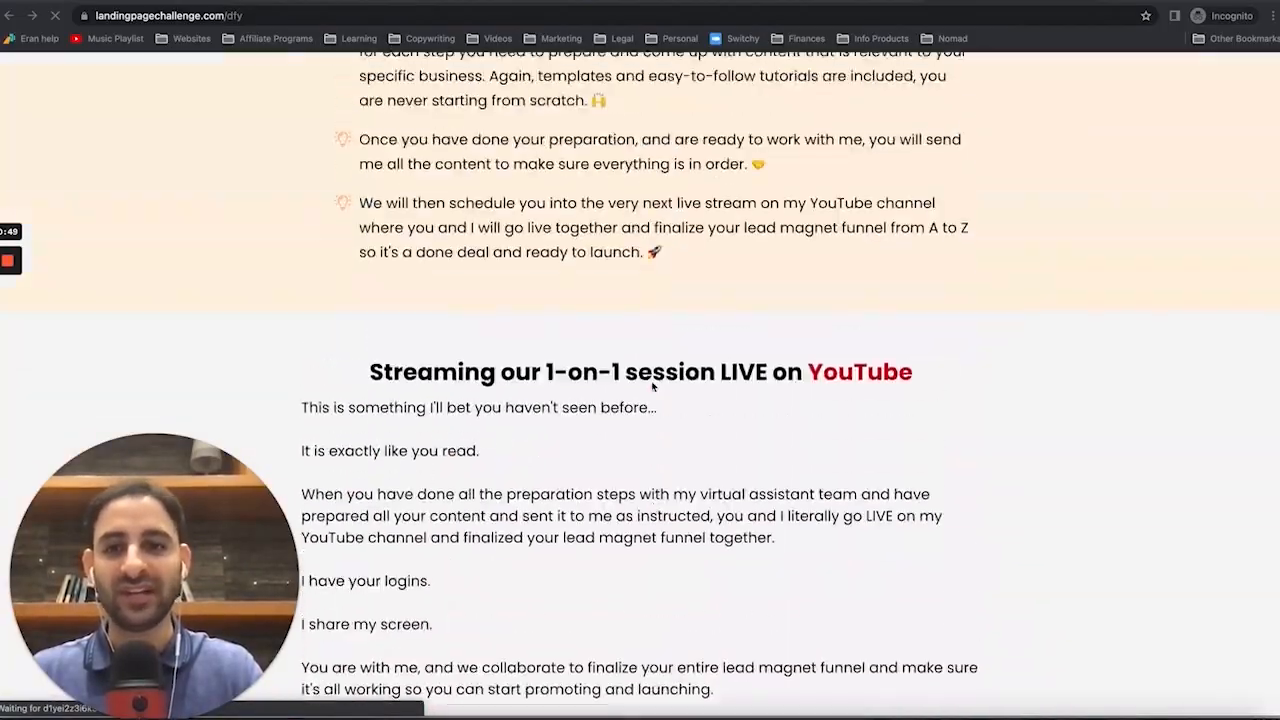
{"action": "scroll", "coordinate": [655, 385], "scroll_direction": "up", "scroll_amount": 10}
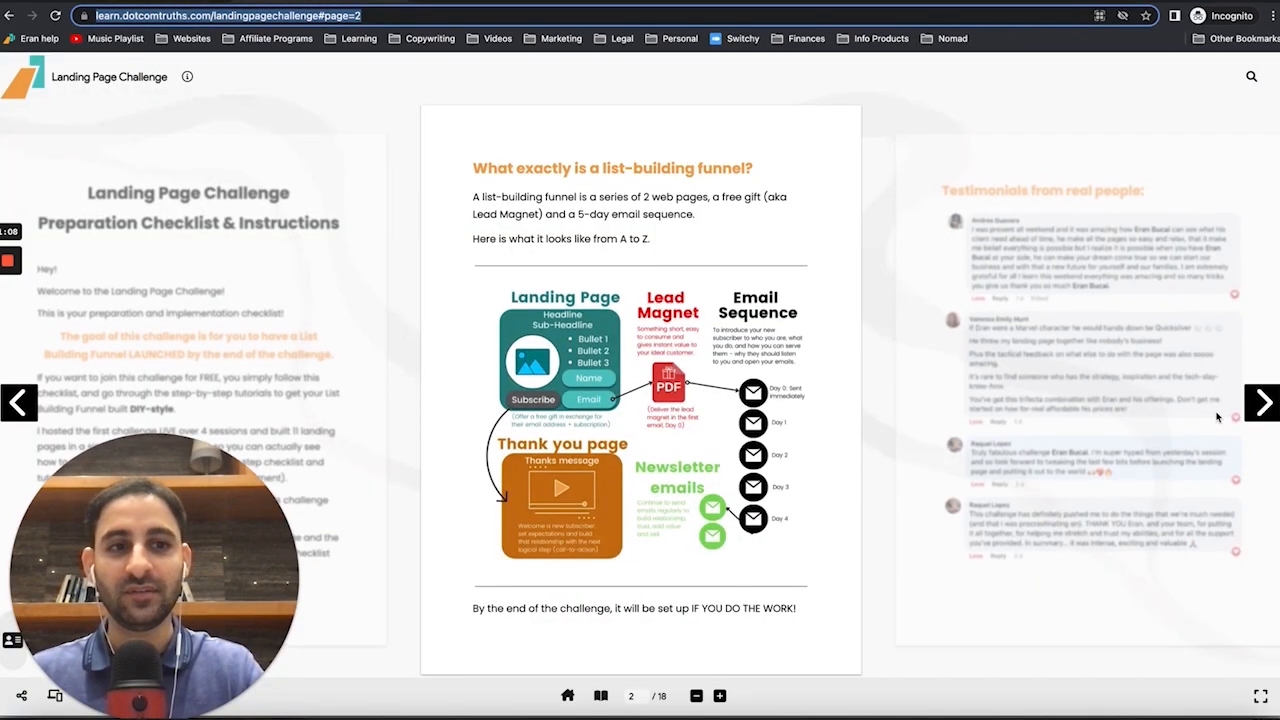
Step: Page forward through the Landing Page Challenge checklist from page 2 to review the audience, replays and pricing options
{"action": "left_click", "coordinate": [1255, 410]}
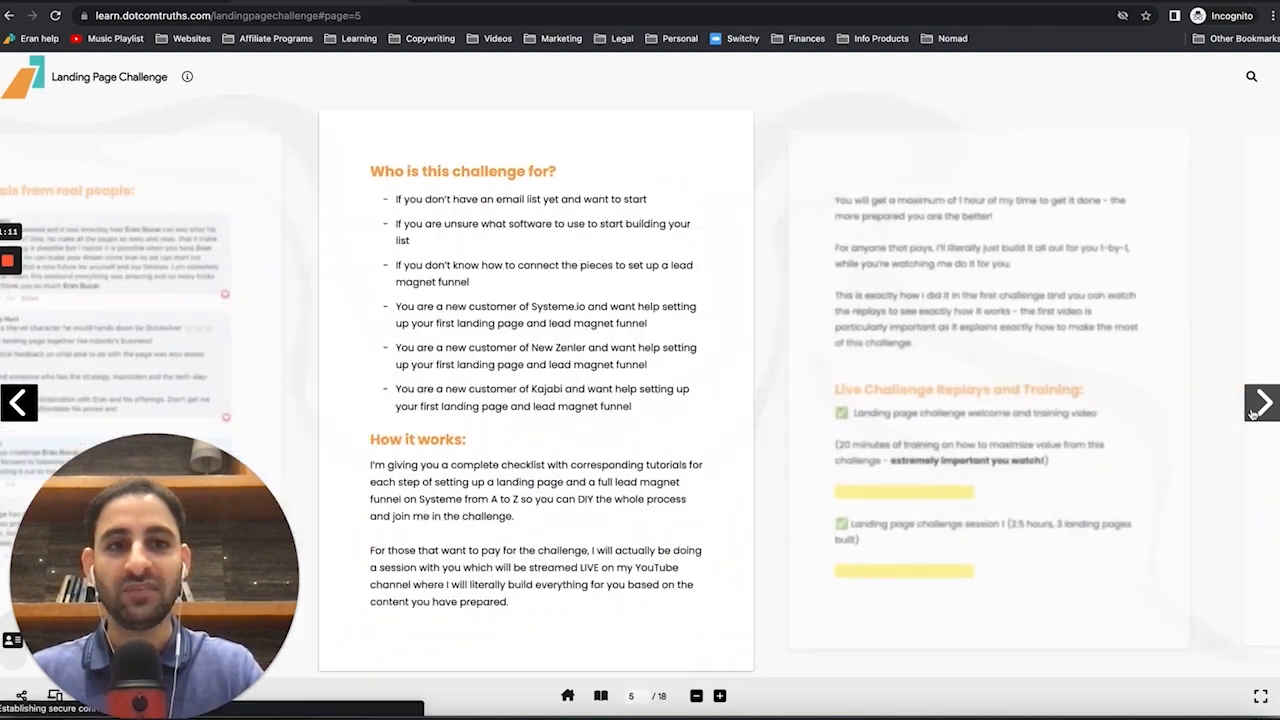
{"action": "left_click", "coordinate": [1255, 410]}
{"action": "left_click", "coordinate": [1255, 410]}
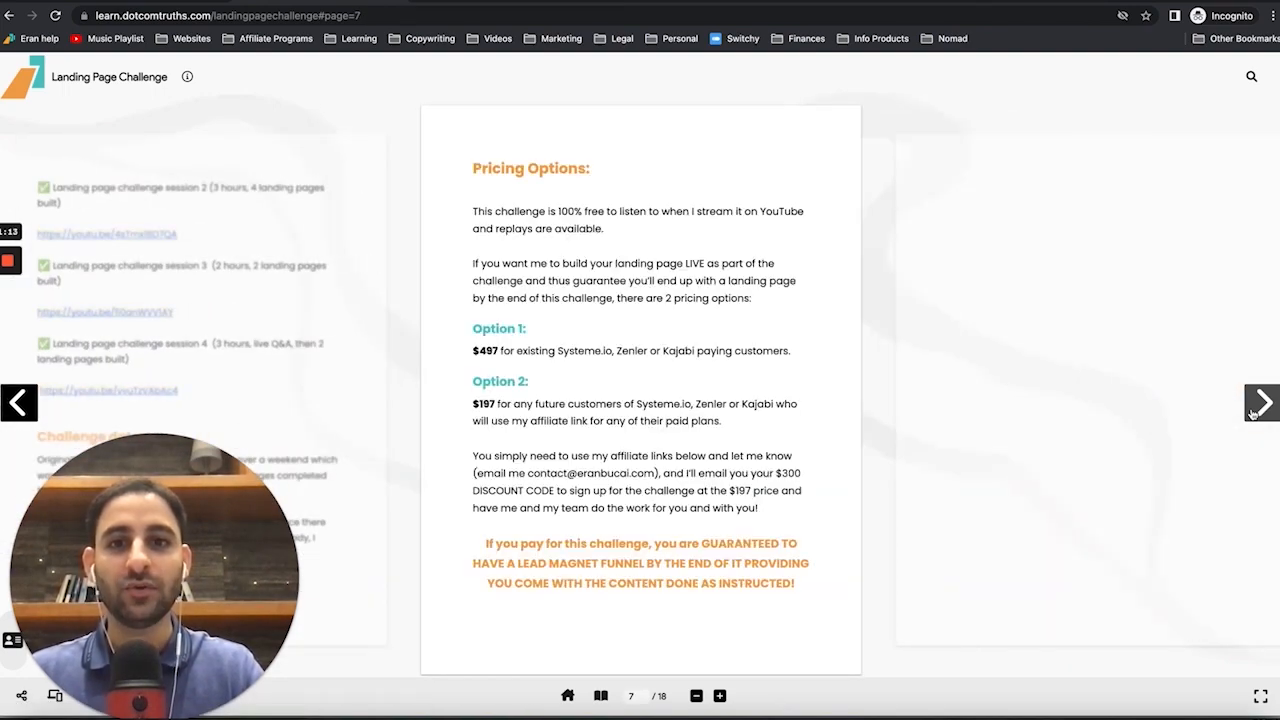
{"action": "left_click", "coordinate": [1255, 410]}
{"action": "left_click", "coordinate": [1255, 410]}
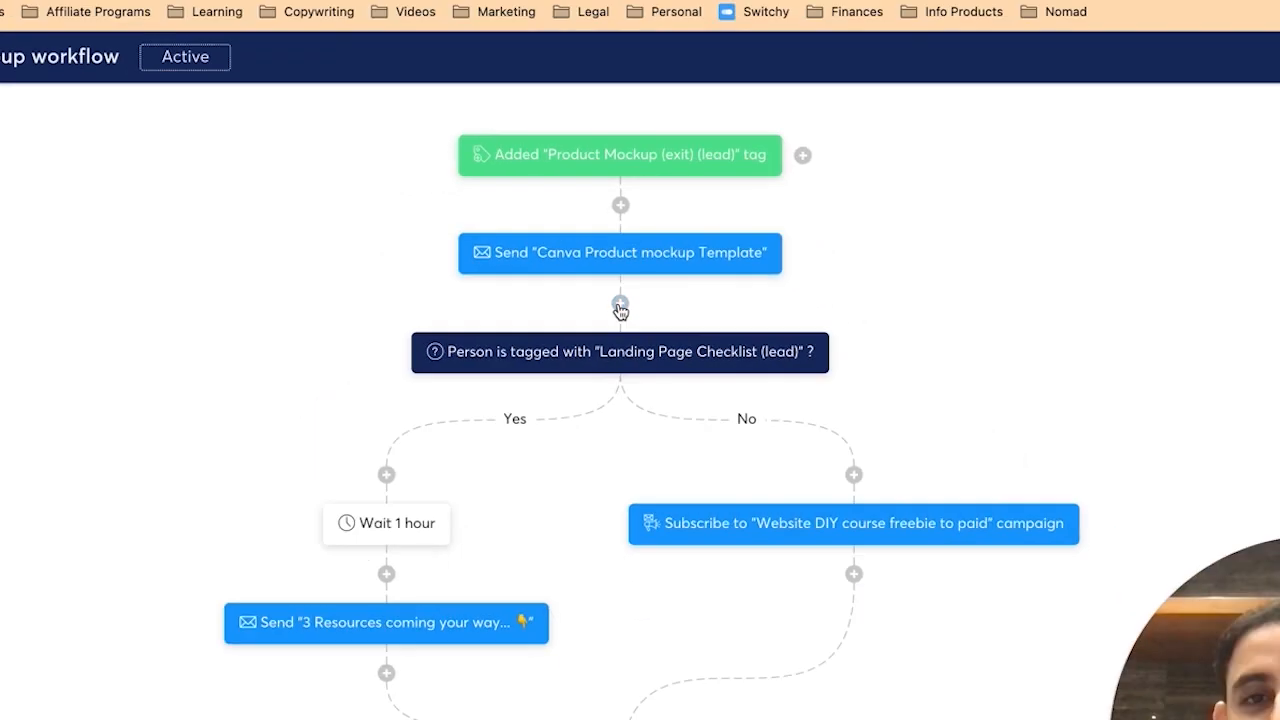
Step: Check the step types that can be added after the "Canva Product mockup Template" email in the exit popup workflow
{"action": "left_click", "coordinate": [620, 305]}
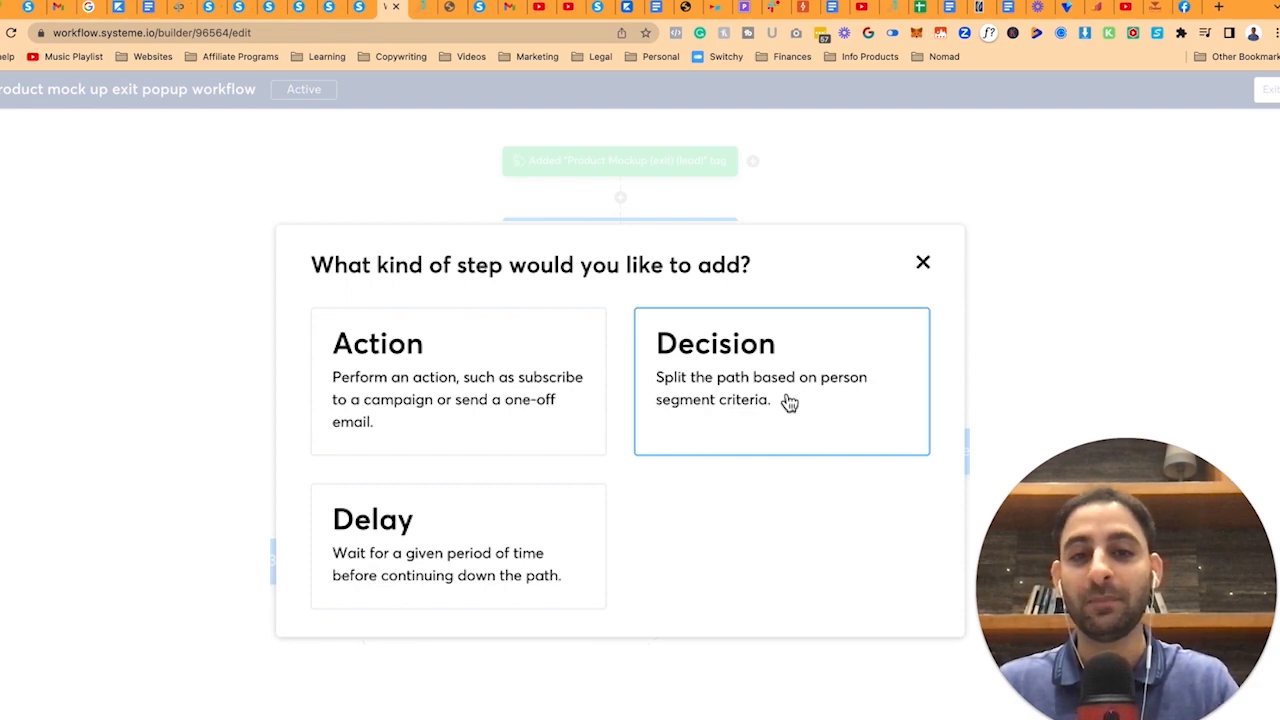
{"action": "left_click", "coordinate": [921, 263]}
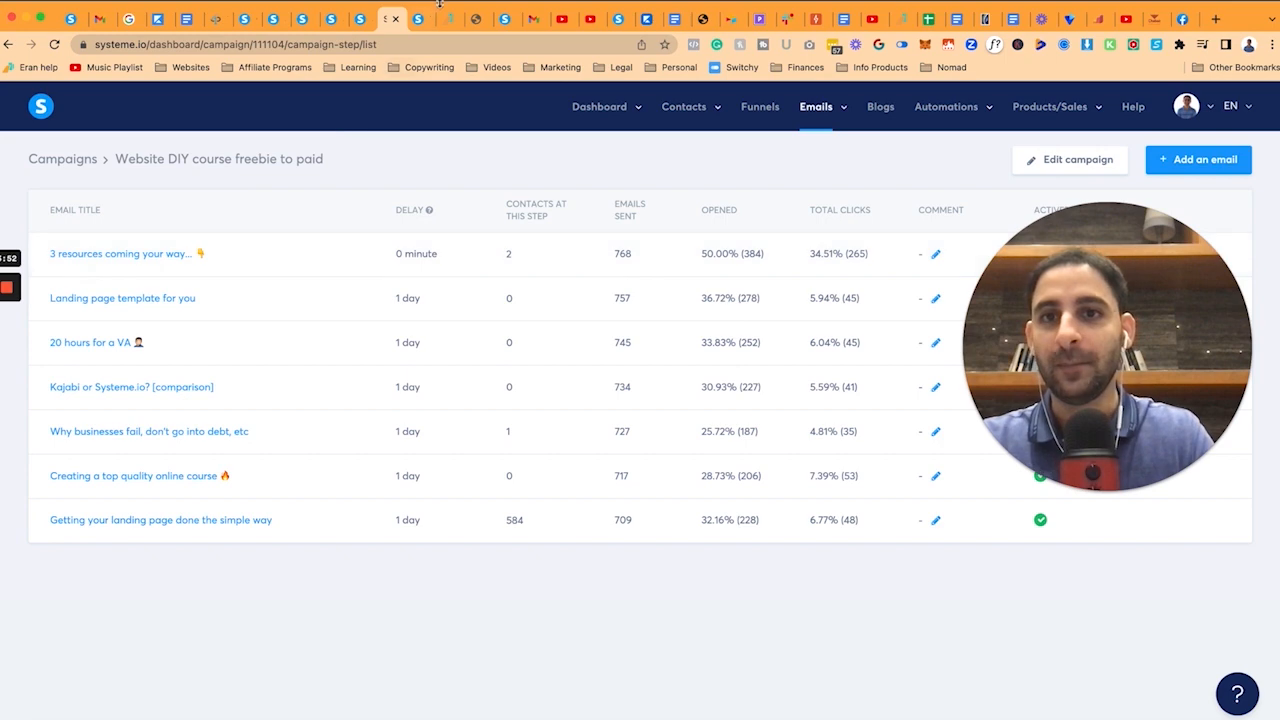
Step: Open the "3 resources coming your way..." email in the Website DIY course freebie to paid campaign and read its body
{"action": "left_click", "coordinate": [424, 22]}
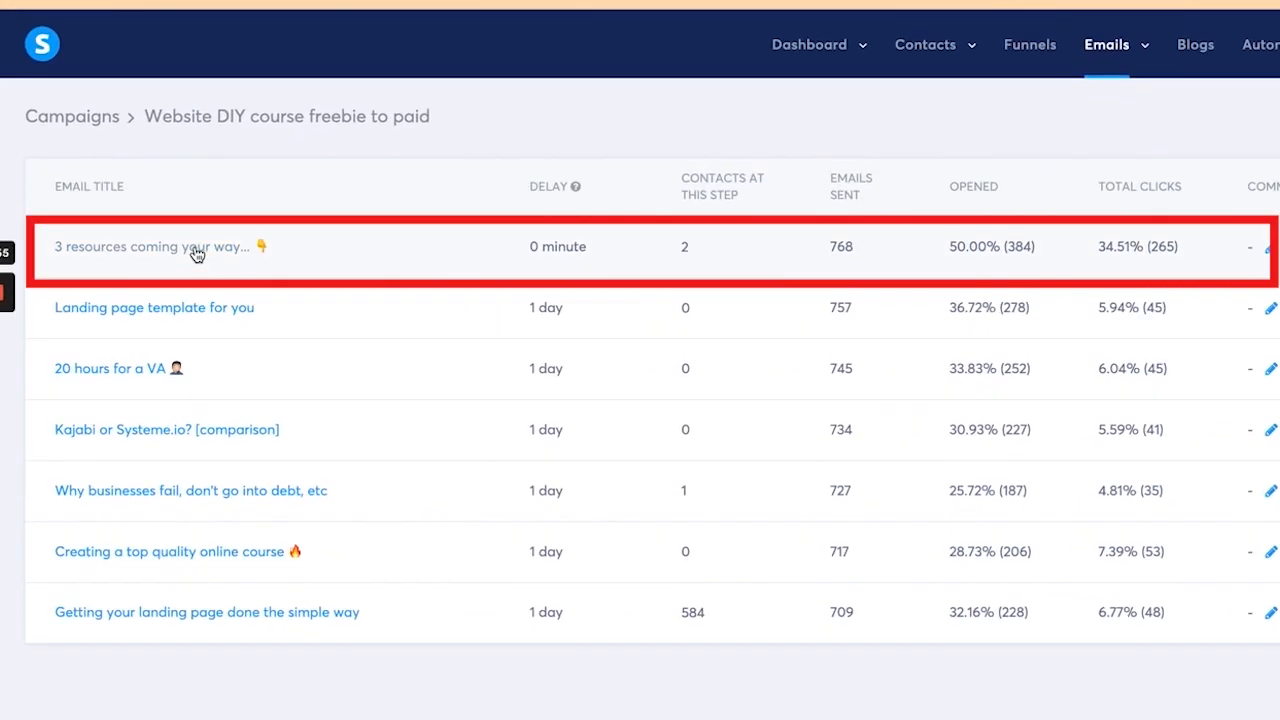
{"action": "left_click", "coordinate": [196, 250]}
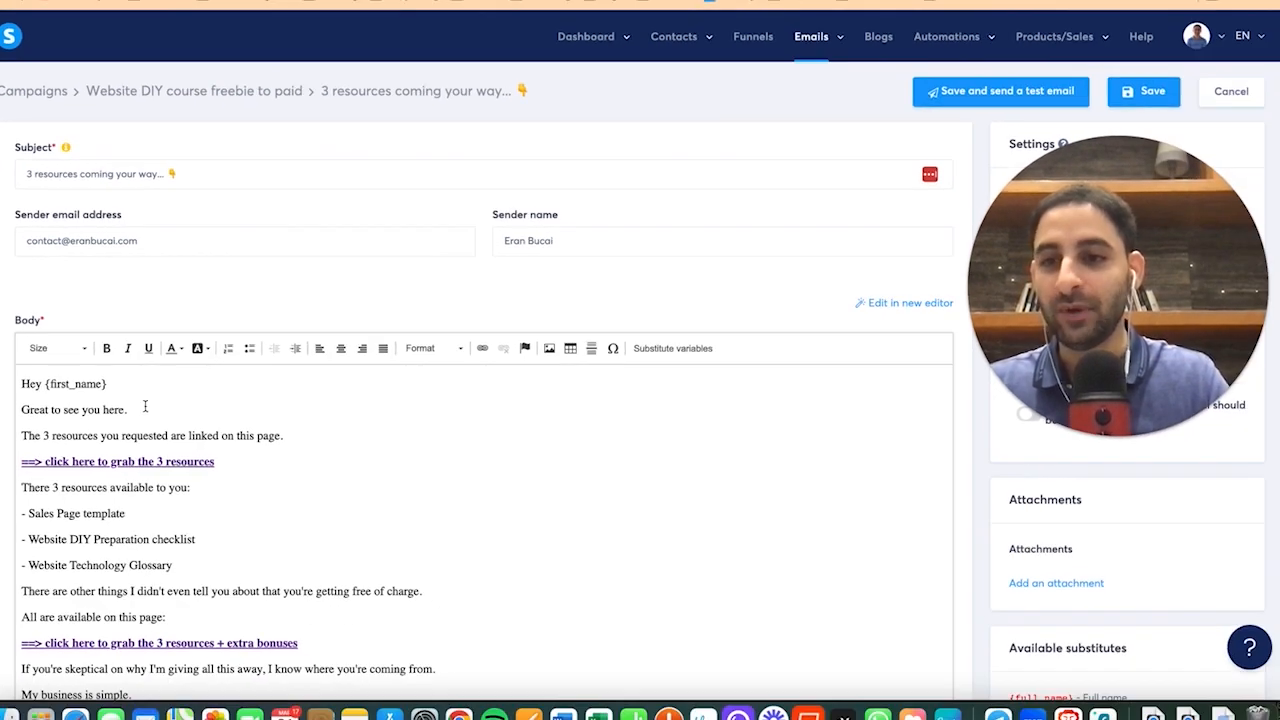
{"action": "scroll", "coordinate": [268, 545], "scroll_direction": "down", "scroll_amount": 1}
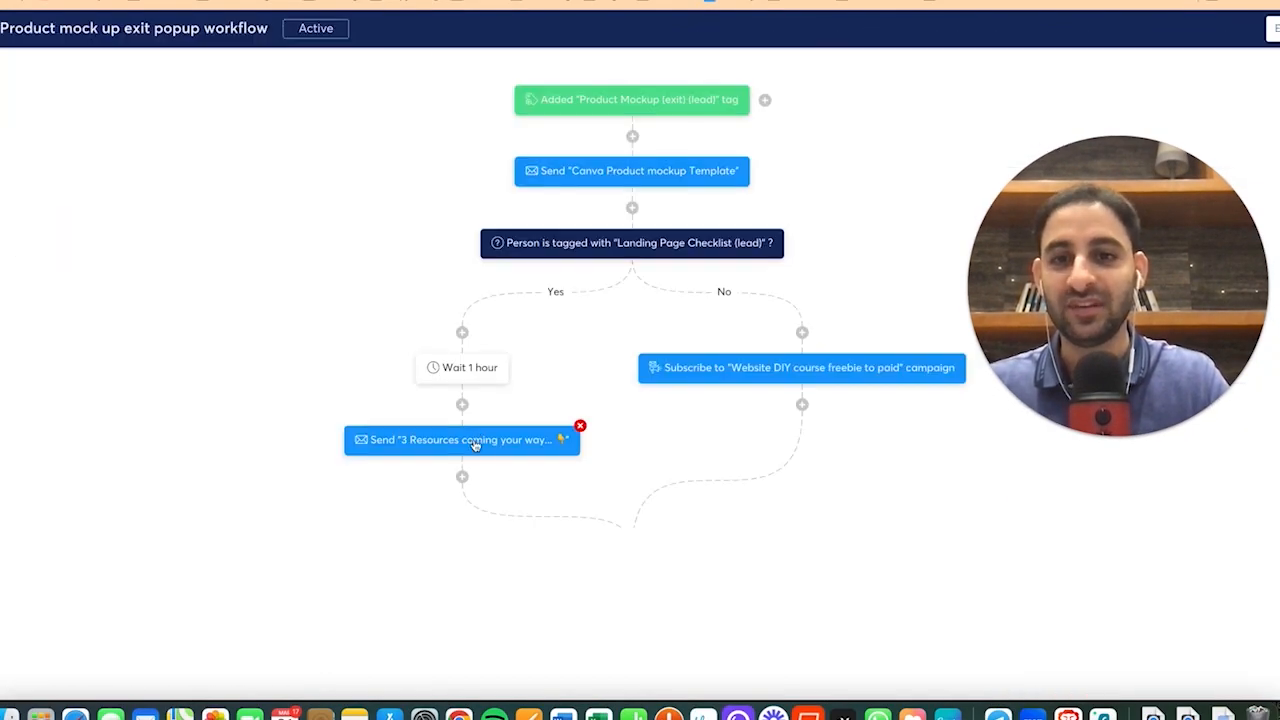
Step: Open the workflow's "3 Resources coming your way..." email for editing, read its body, and exit to the workflow
{"action": "left_click", "coordinate": [475, 445]}
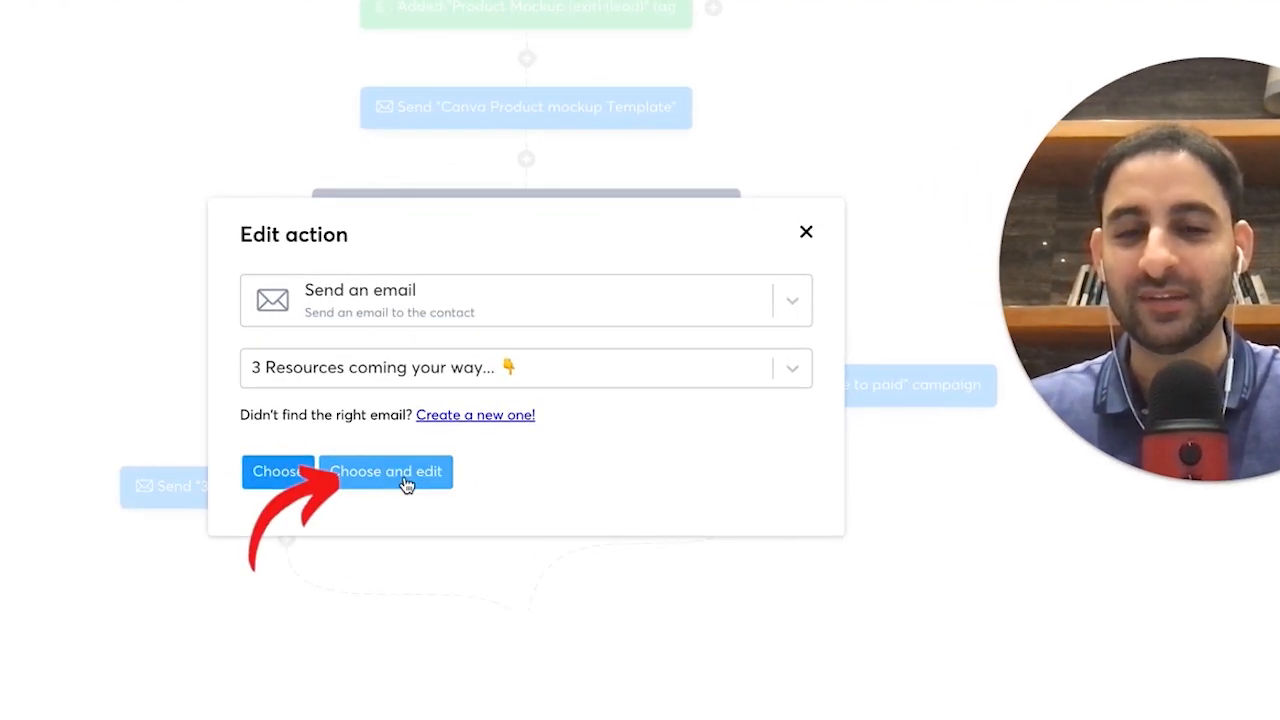
{"action": "left_click", "coordinate": [406, 484]}
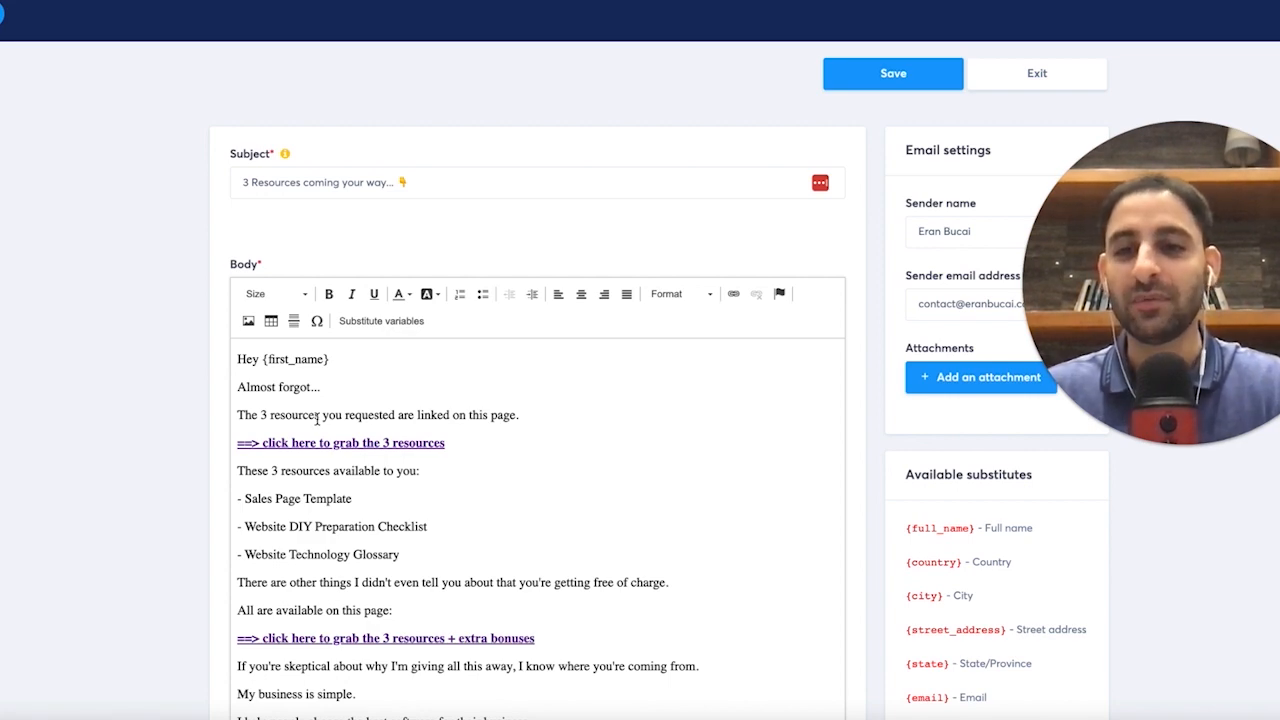
{"action": "scroll", "coordinate": [477, 517], "scroll_direction": "down", "scroll_amount": 10}
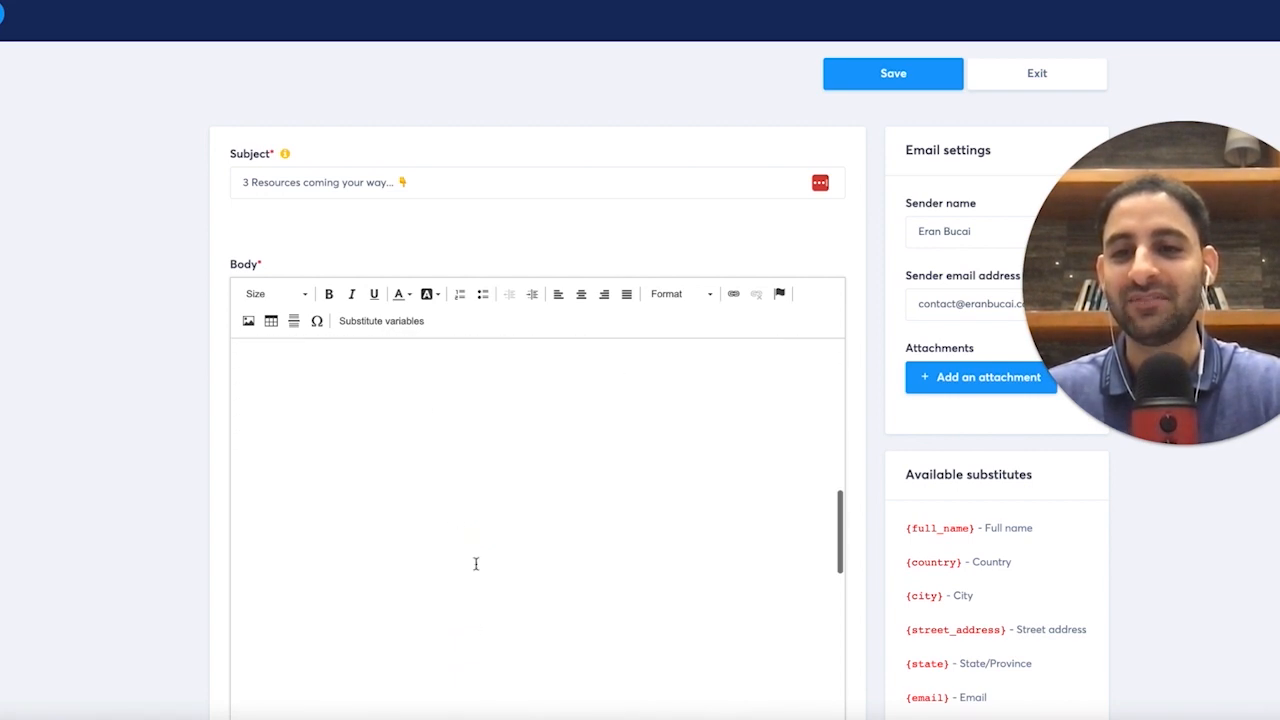
{"action": "scroll", "coordinate": [466, 473], "scroll_direction": "up", "scroll_amount": 5}
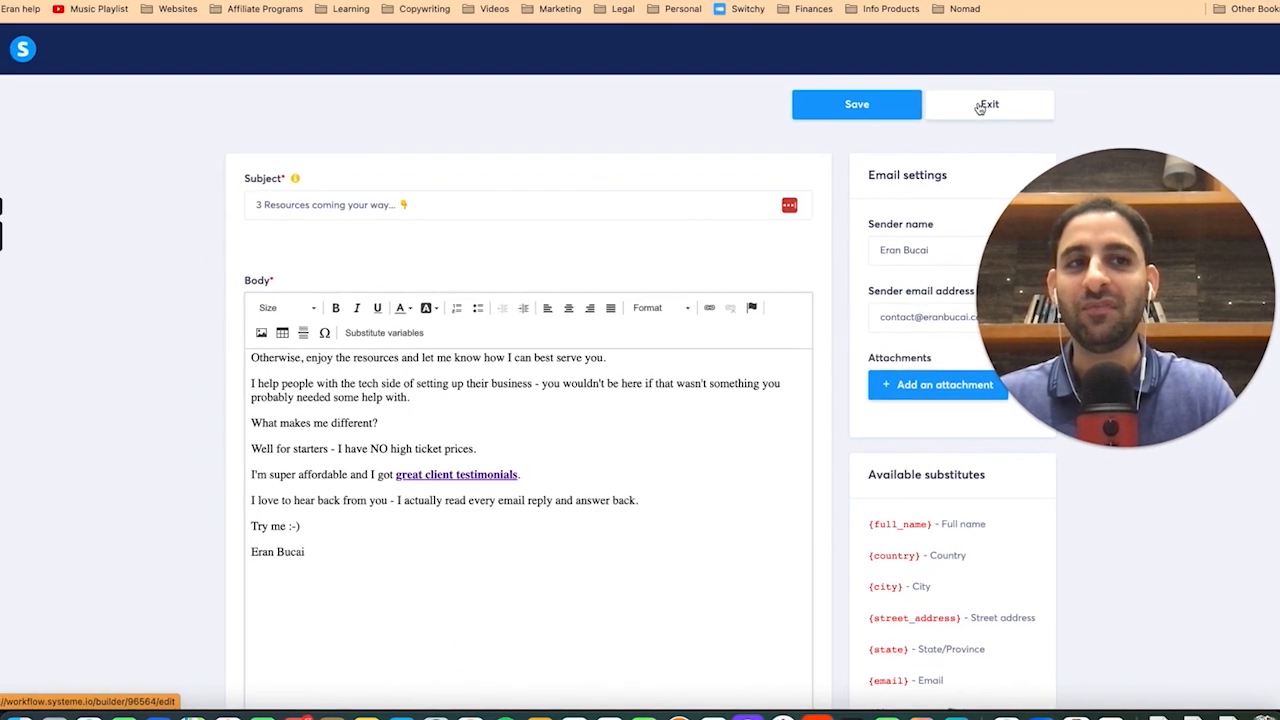
{"action": "left_click", "coordinate": [982, 105]}
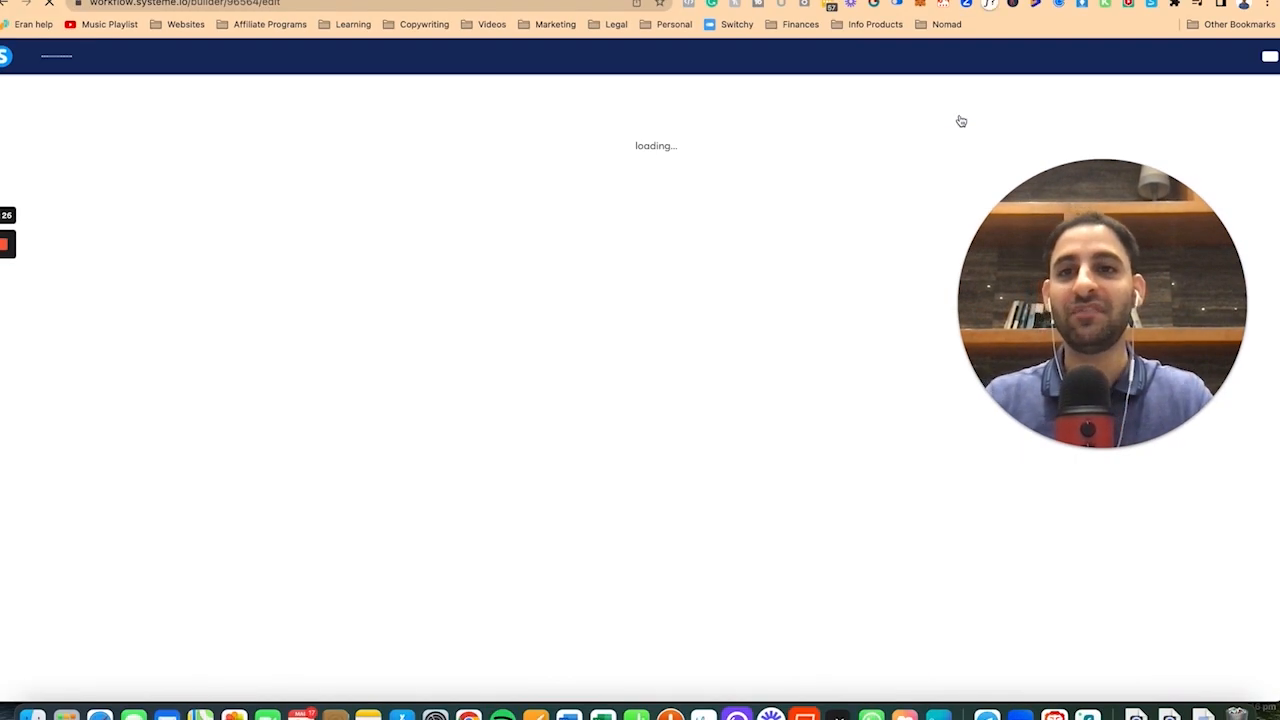
Step: Compare the product mockup page's three-freebies exit pop-up with the Landing Page Challenge sign-up form
{"action": "mouse_move", "coordinate": [4, 277]}
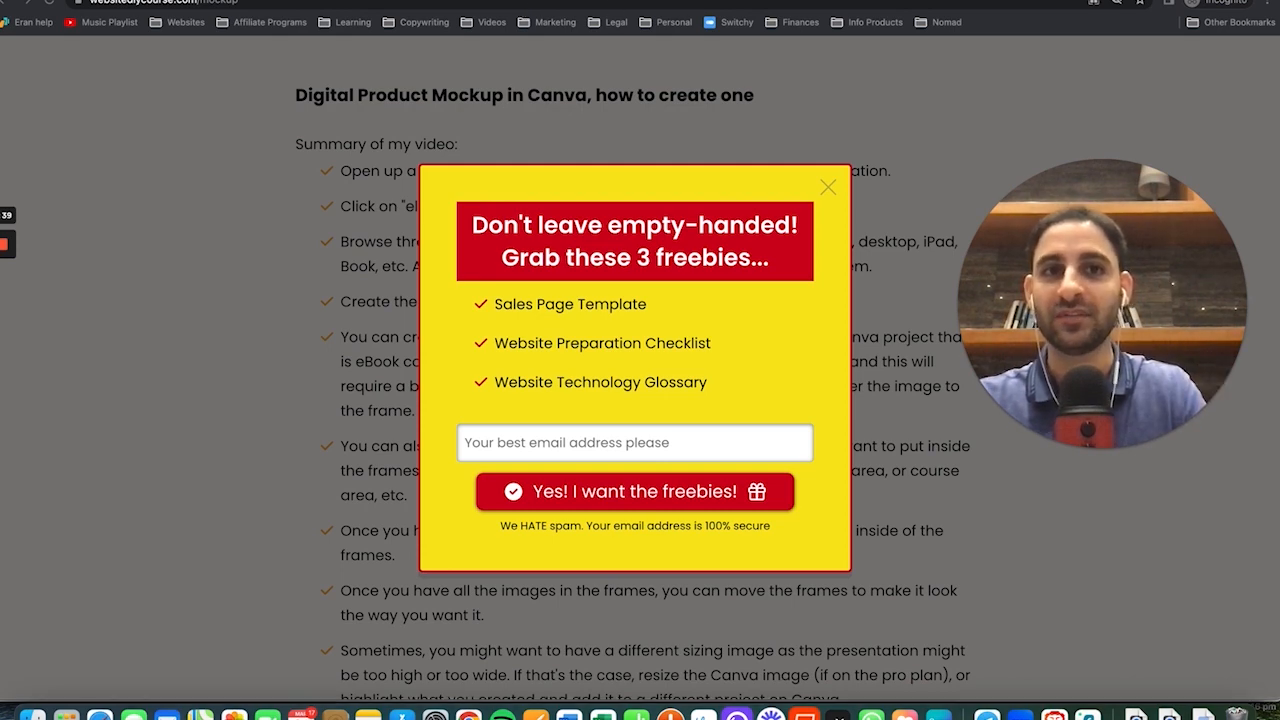
{"action": "left_click", "coordinate": [332, 0]}
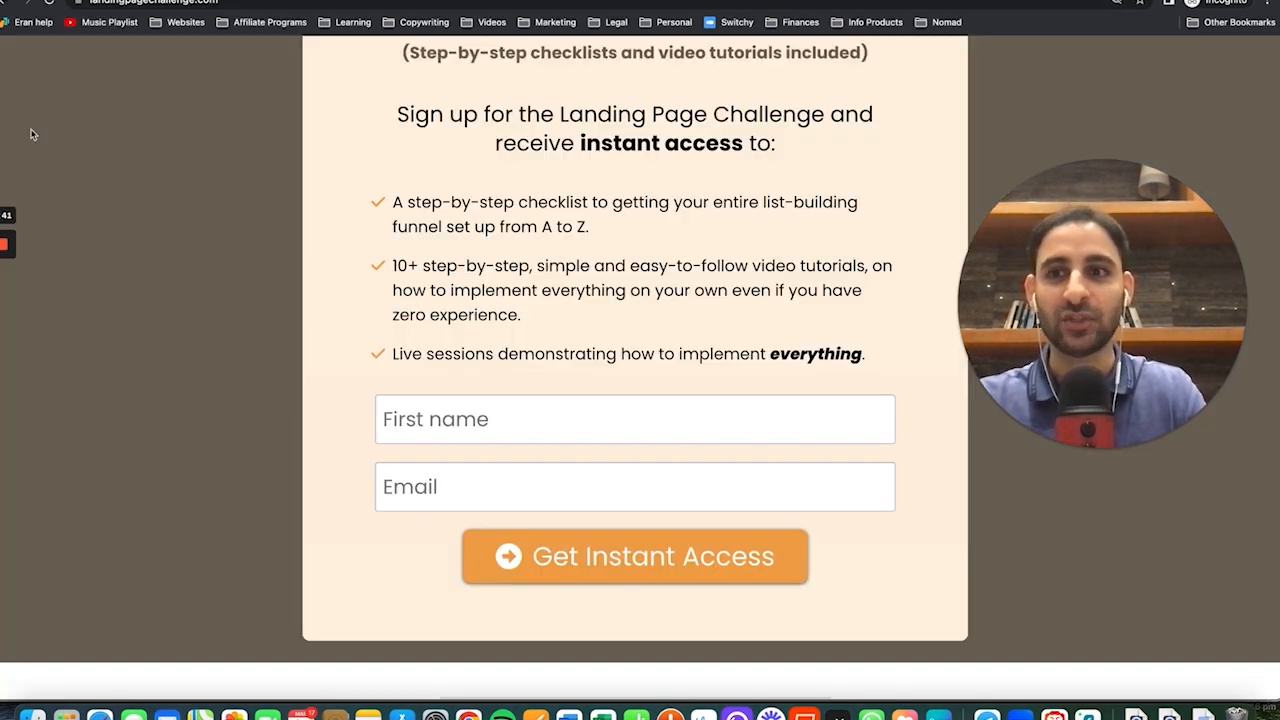
{"action": "mouse_move", "coordinate": [3, 268]}
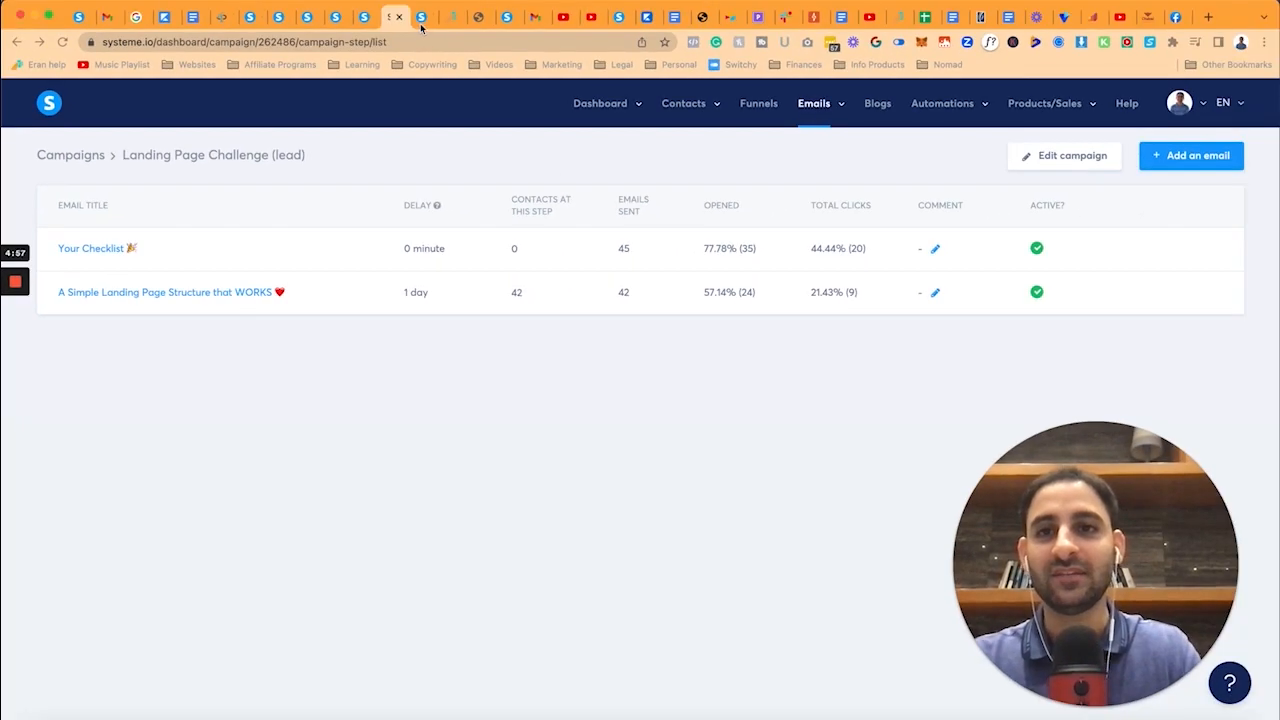
Step: Switch from the Landing Page Challenge campaign to the Product mock up exit popup workflow and examine its decision branches
{"action": "left_click", "coordinate": [421, 22]}
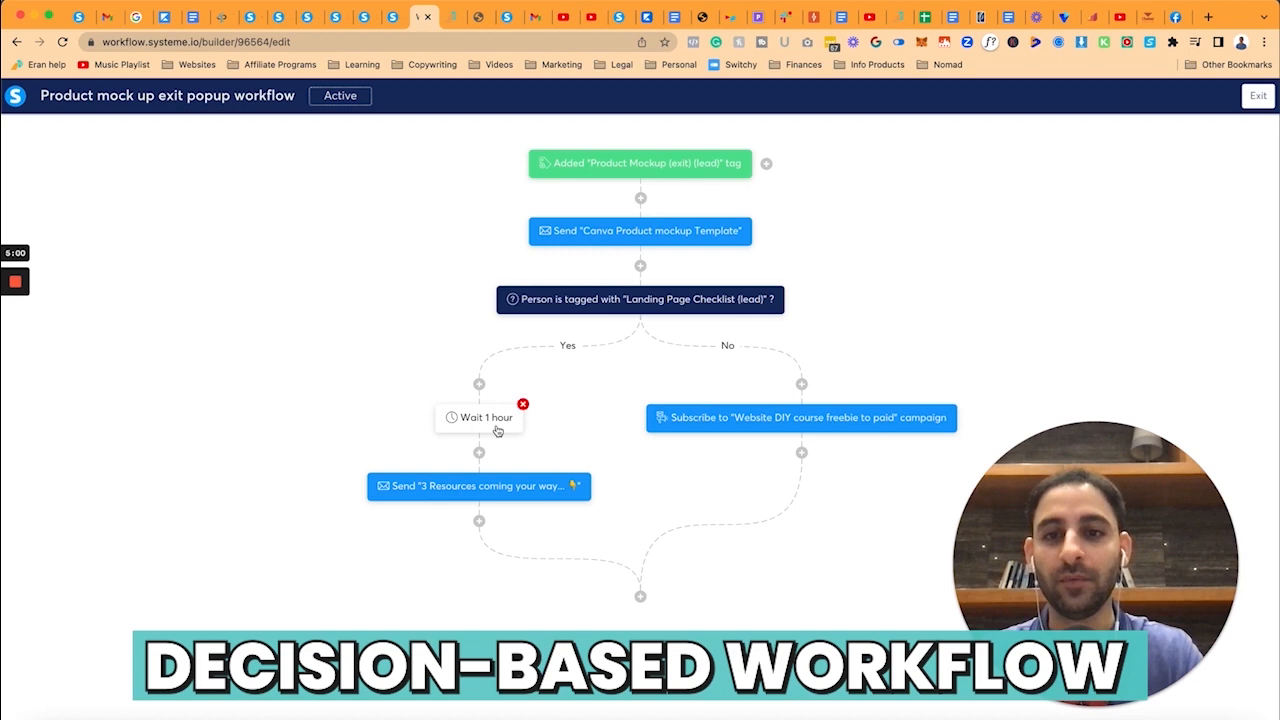
{"action": "mouse_move", "coordinate": [508, 432]}
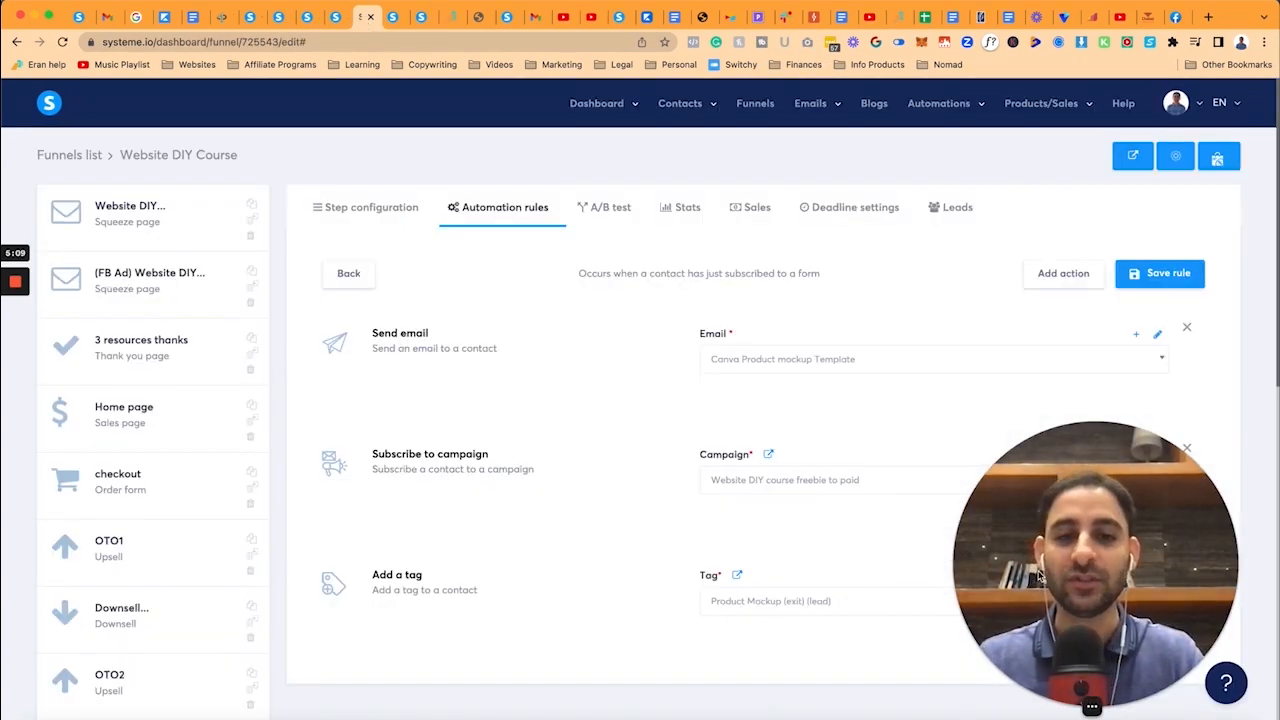
{"action": "left_click_drag", "start_coordinate": [1054, 582], "coordinate": [127, 670]}
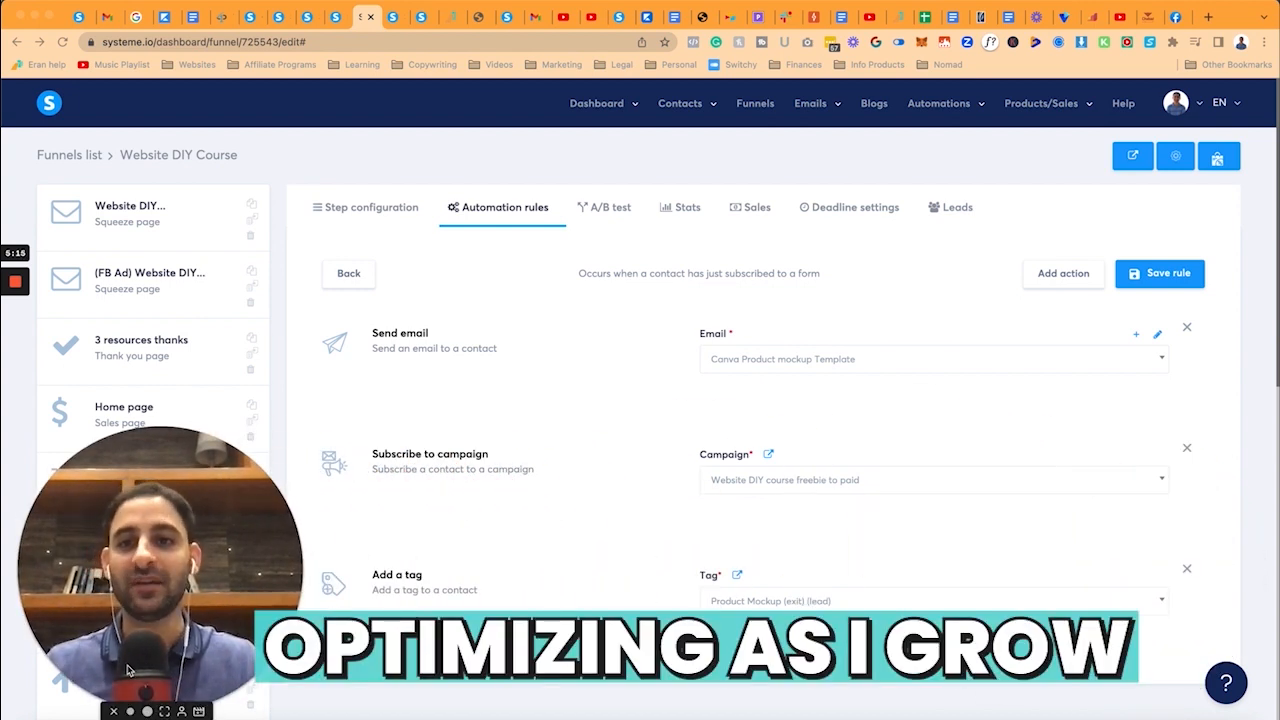
{"action": "left_click_drag", "start_coordinate": [127, 670], "coordinate": [134, 410]}
{"action": "scroll", "coordinate": [182, 639], "scroll_direction": "down", "scroll_amount": 7}
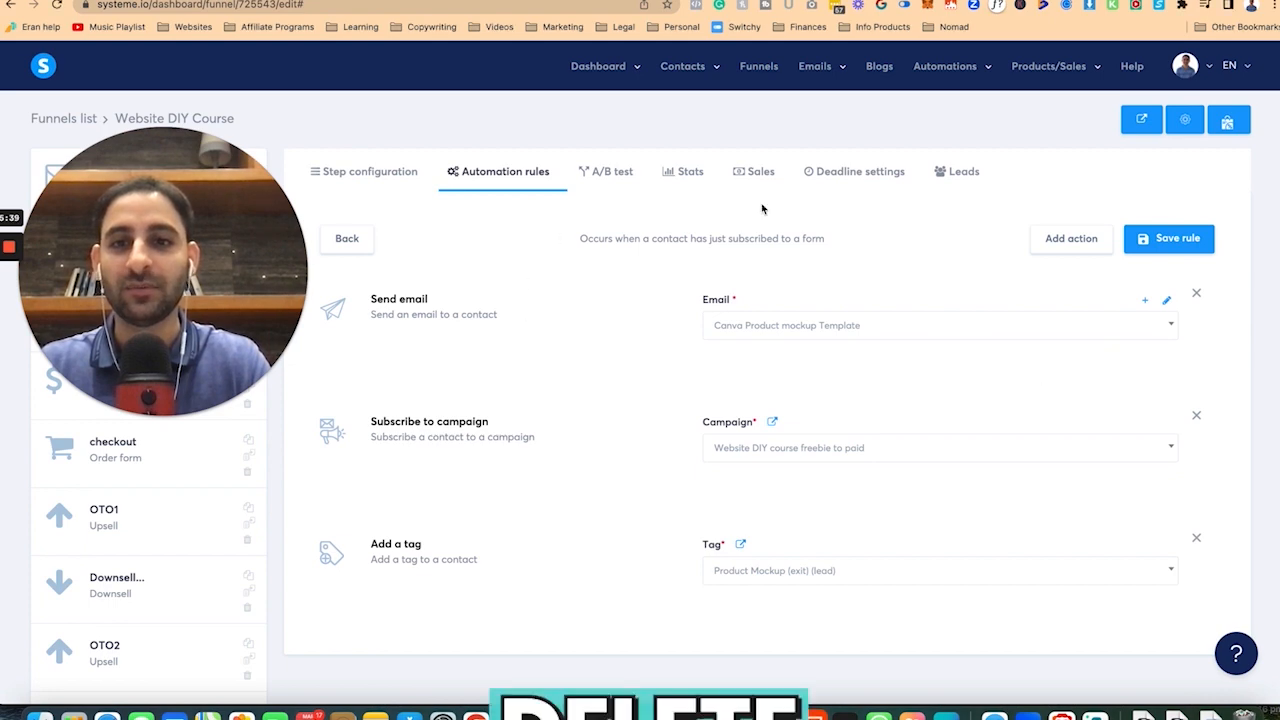
Step: Delete the Send email and Subscribe to campaign actions from the funnel's form-subscribed rule, check the available actions, and save the rule
{"action": "left_click", "coordinate": [1196, 294]}
{"action": "left_click", "coordinate": [1194, 303]}
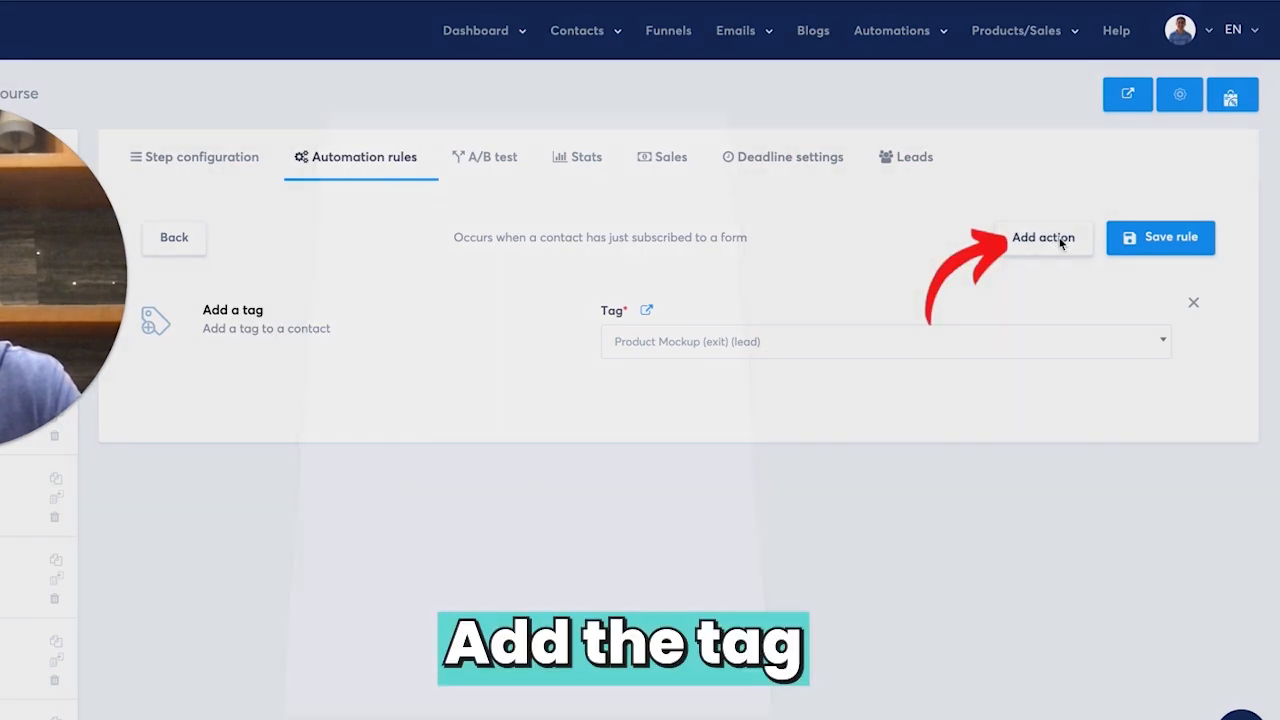
{"action": "left_click", "coordinate": [1057, 248]}
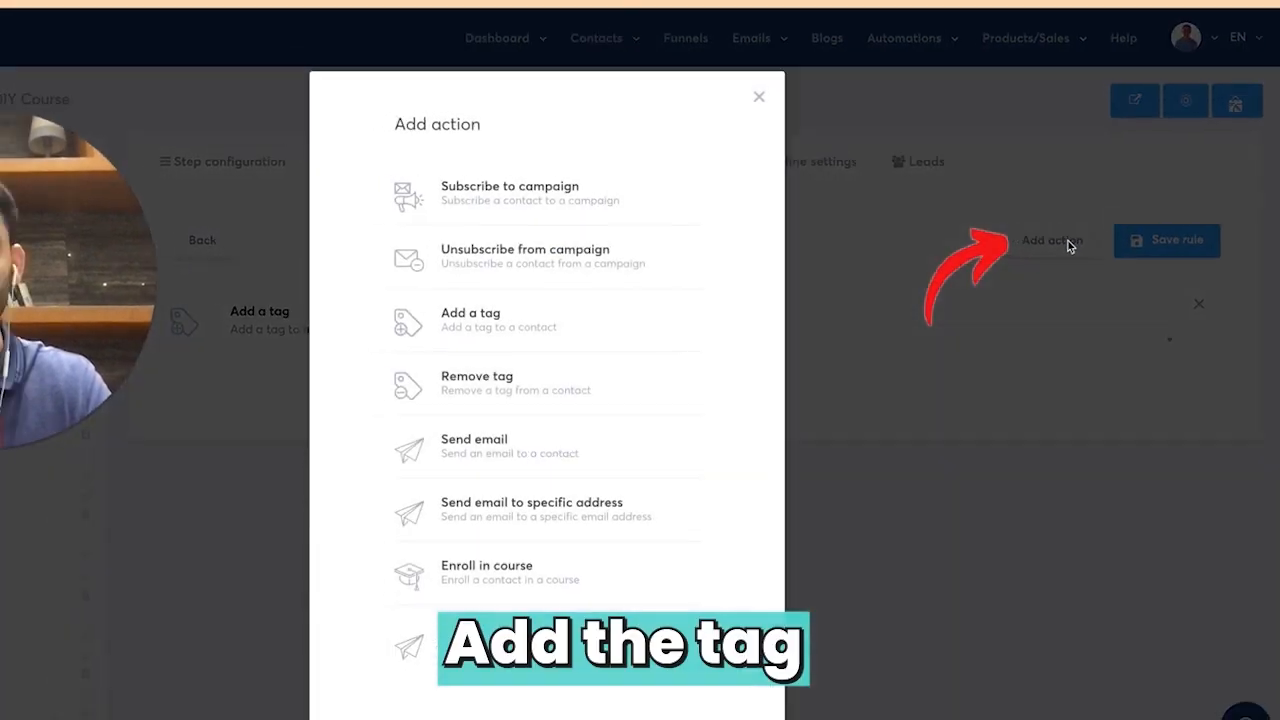
{"action": "left_click", "coordinate": [832, 133]}
{"action": "left_click", "coordinate": [1198, 254]}
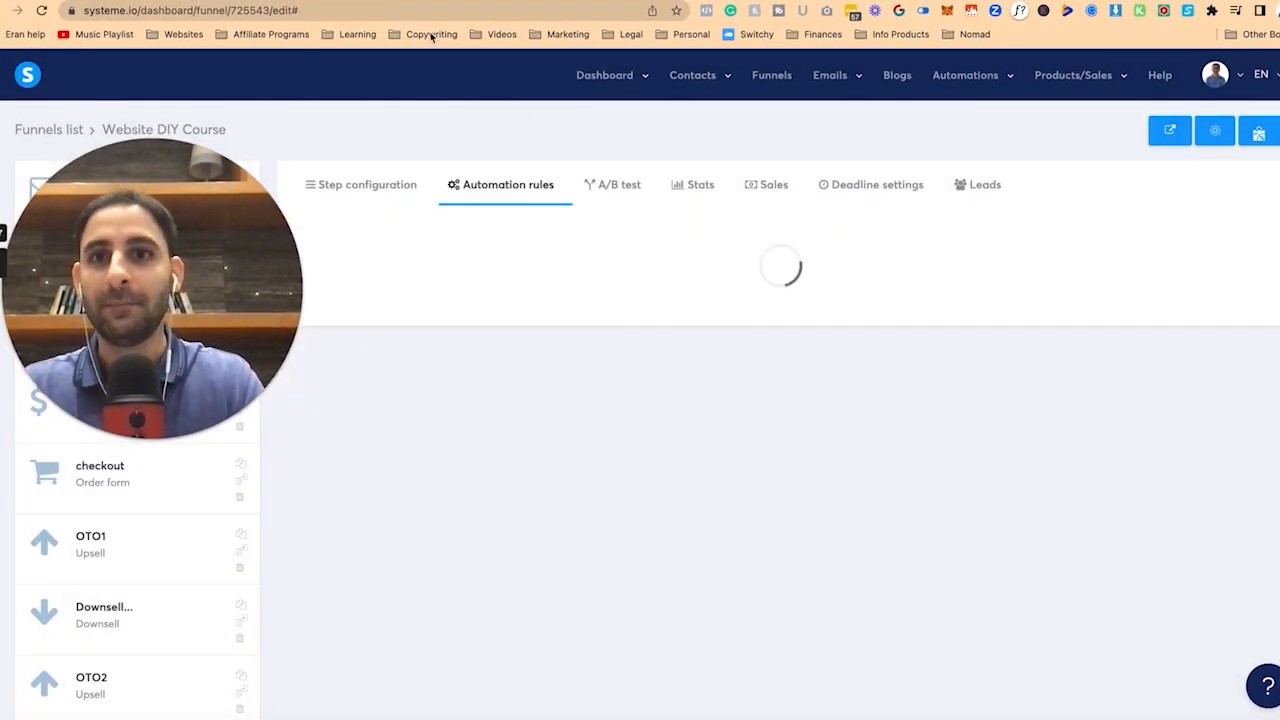
Step: Open the Product mock up exit popup workflow from the workflows list
{"action": "left_click", "coordinate": [424, 1]}
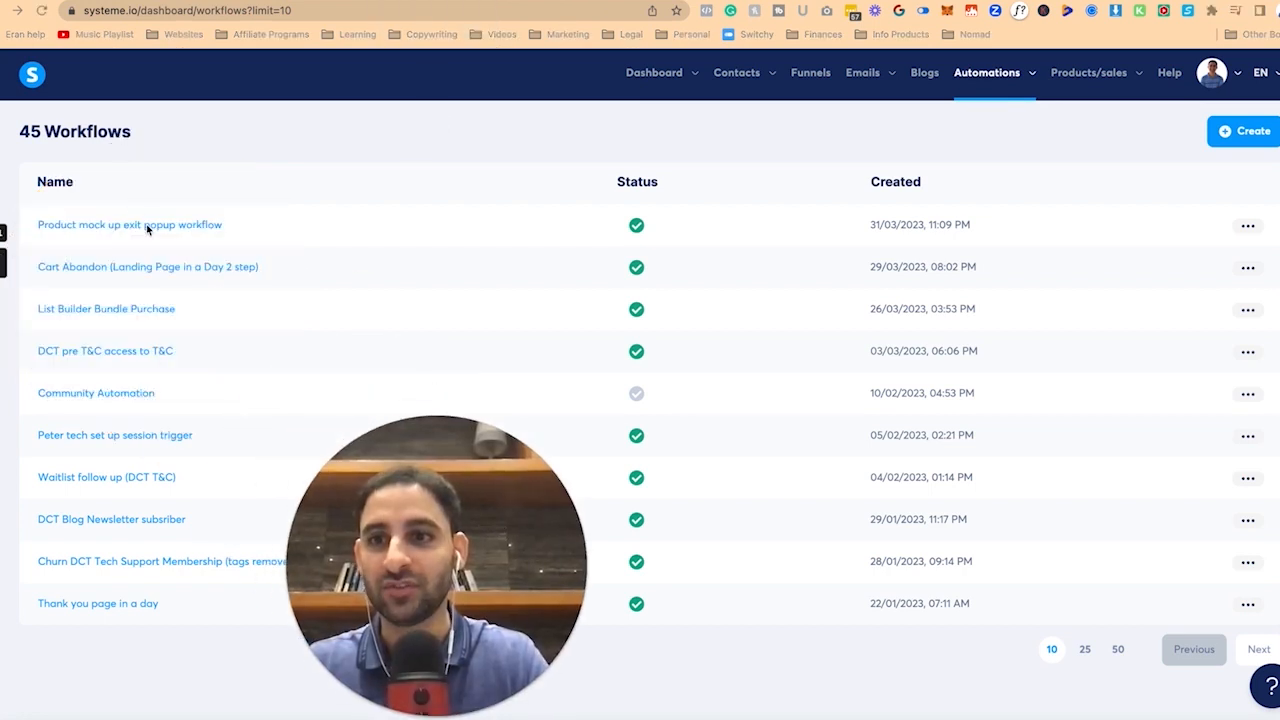
{"action": "left_click", "coordinate": [136, 230]}
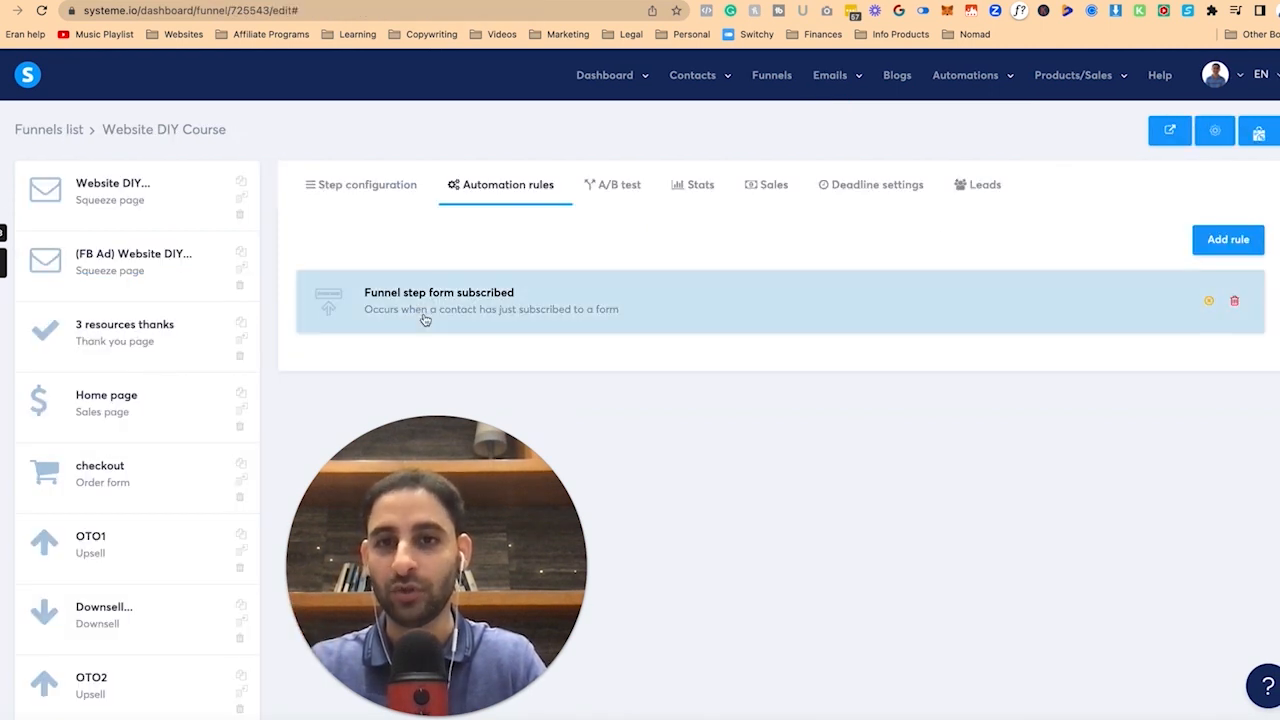
Step: Open the funnel's form-subscribed automation rule, and open the 1-click Unsubscribe from campaigns workflow from the workflows list
{"action": "left_click", "coordinate": [425, 320]}
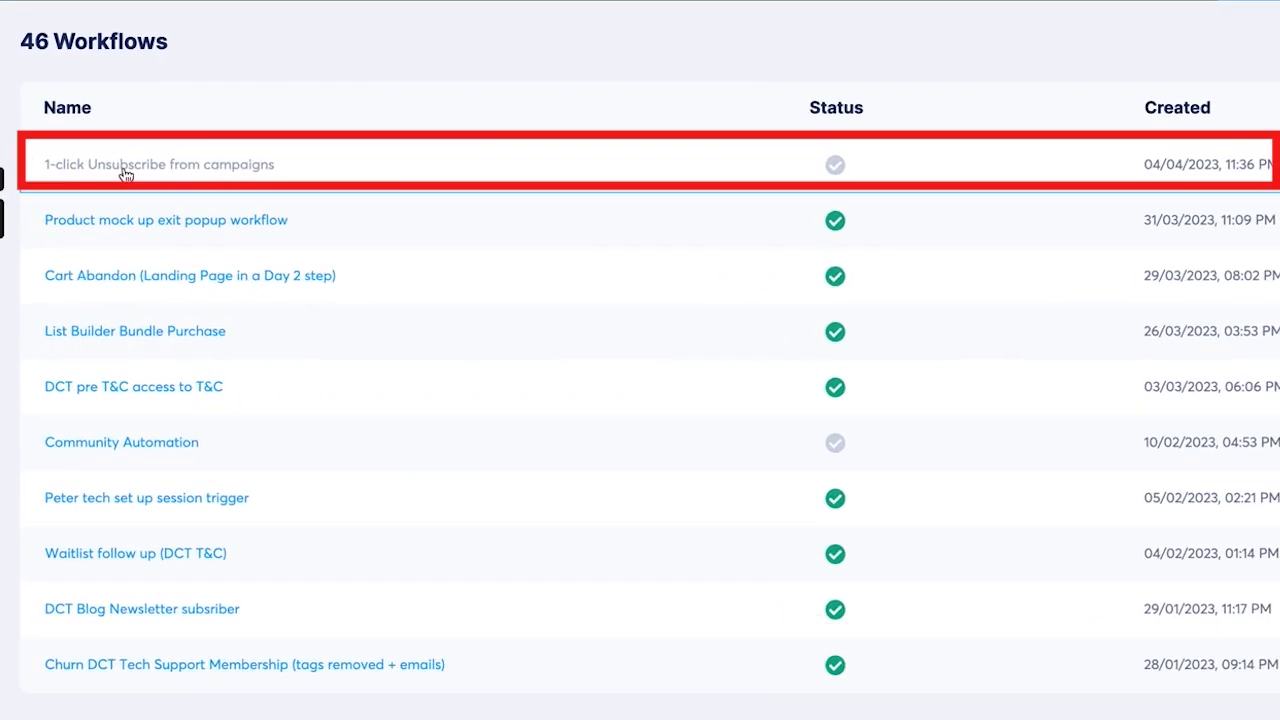
{"action": "left_click", "coordinate": [125, 174]}
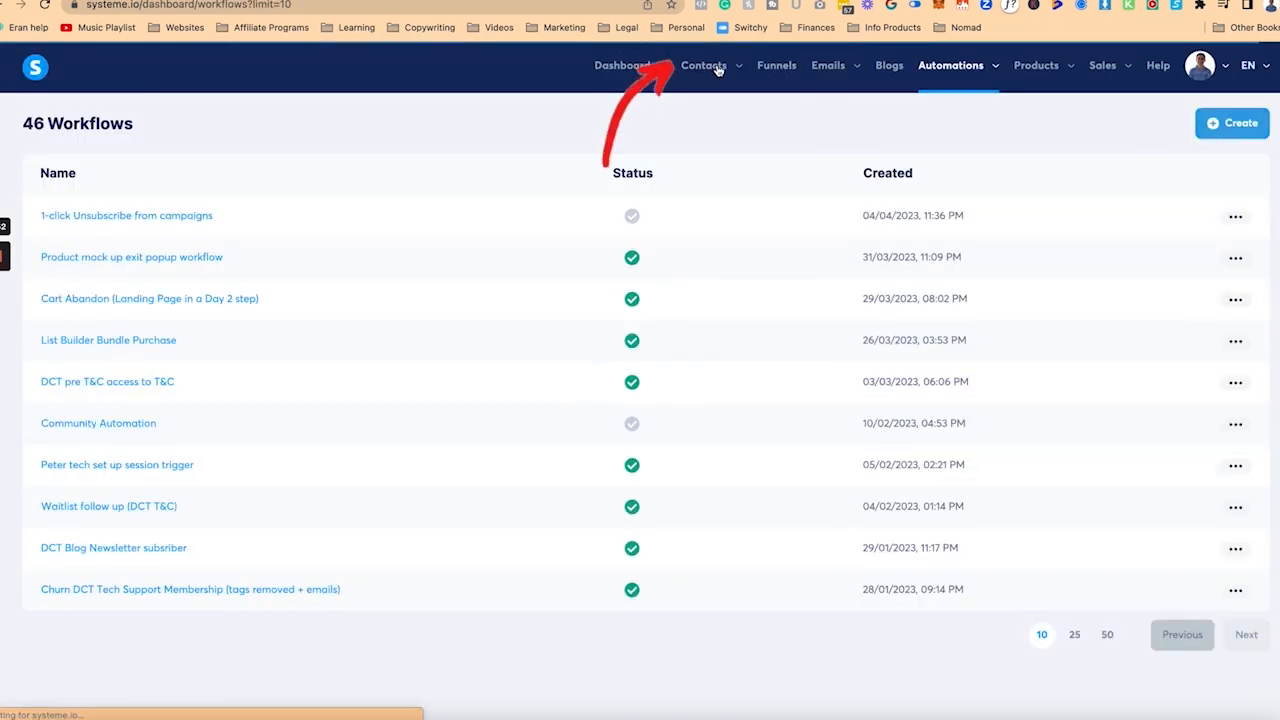
Step: Create a contact tag named "Unsubscribe (all campaigns)"
{"action": "mouse_move", "coordinate": [703, 66]}
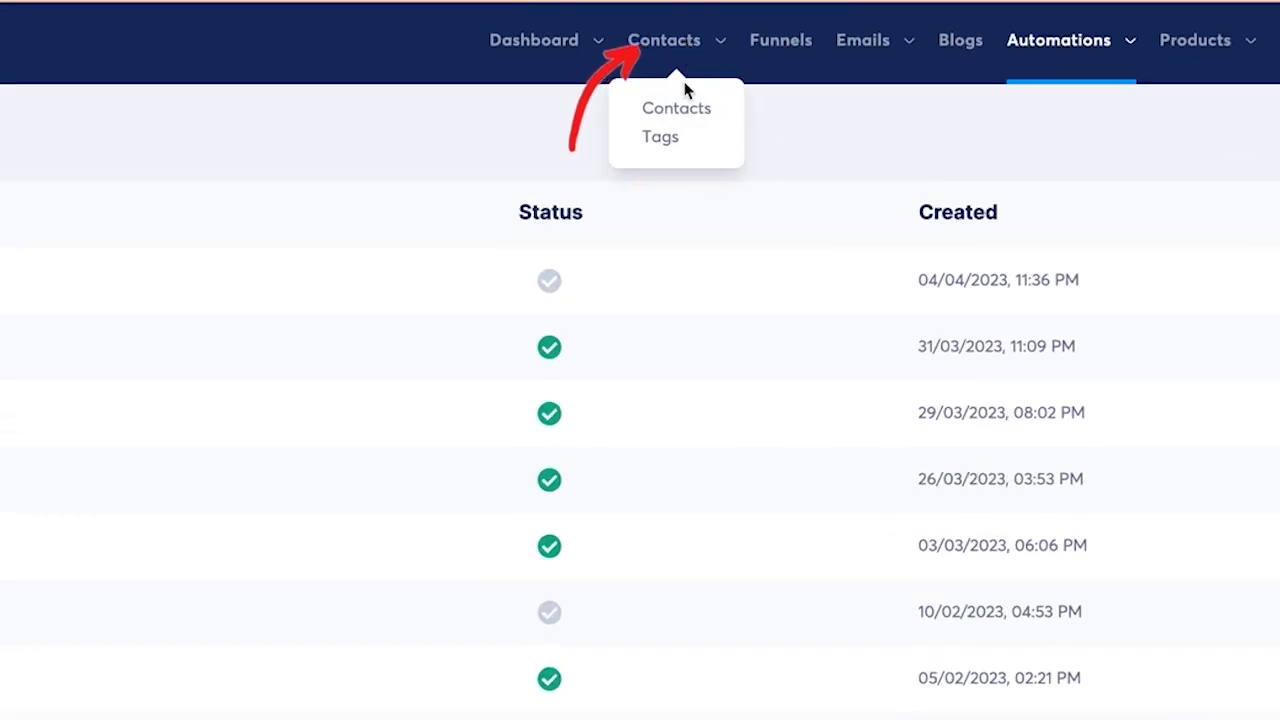
{"action": "left_click", "coordinate": [660, 137]}
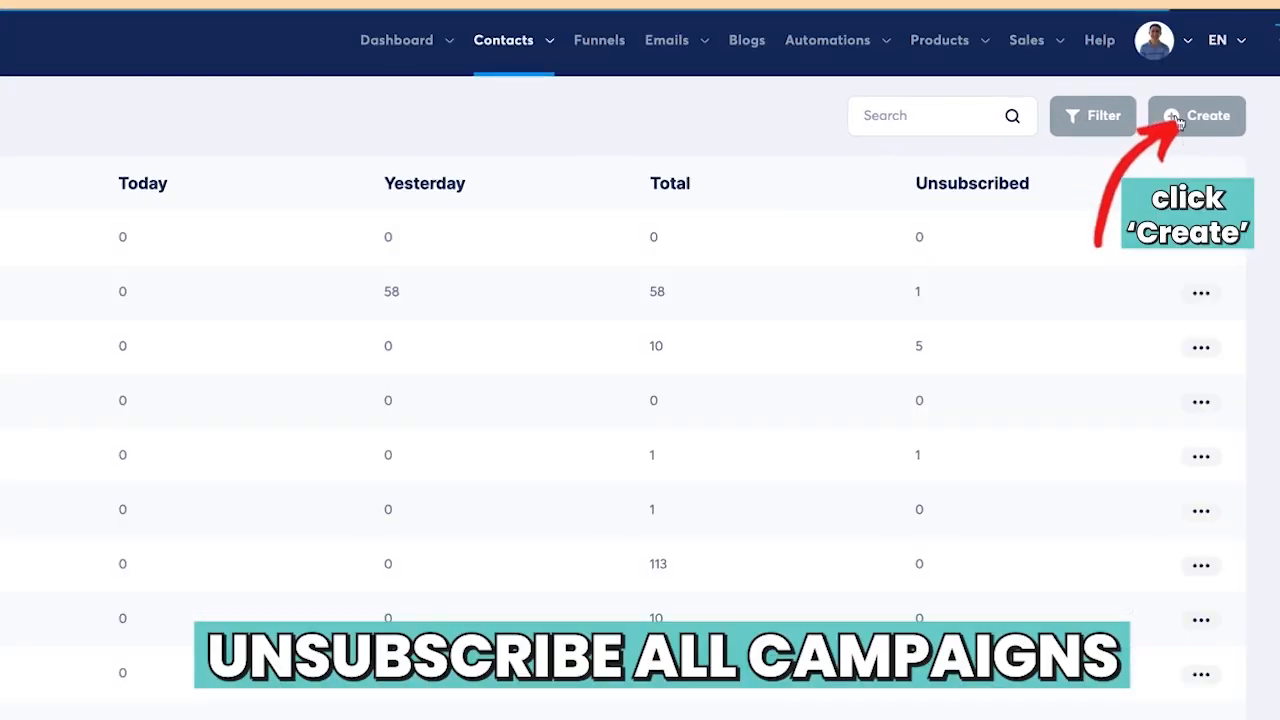
{"action": "left_click", "coordinate": [1202, 112]}
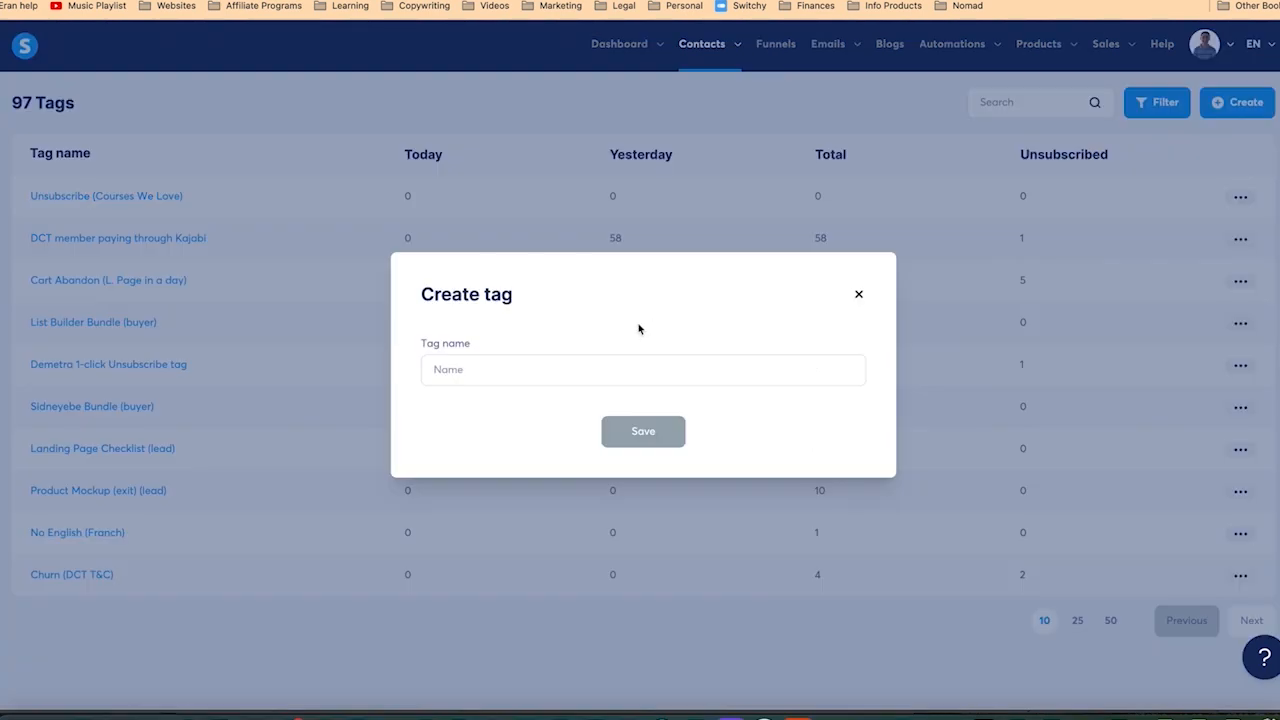
{"action": "left_click", "coordinate": [552, 371]}
{"action": "type", "text": "Unsubscribe (e"}
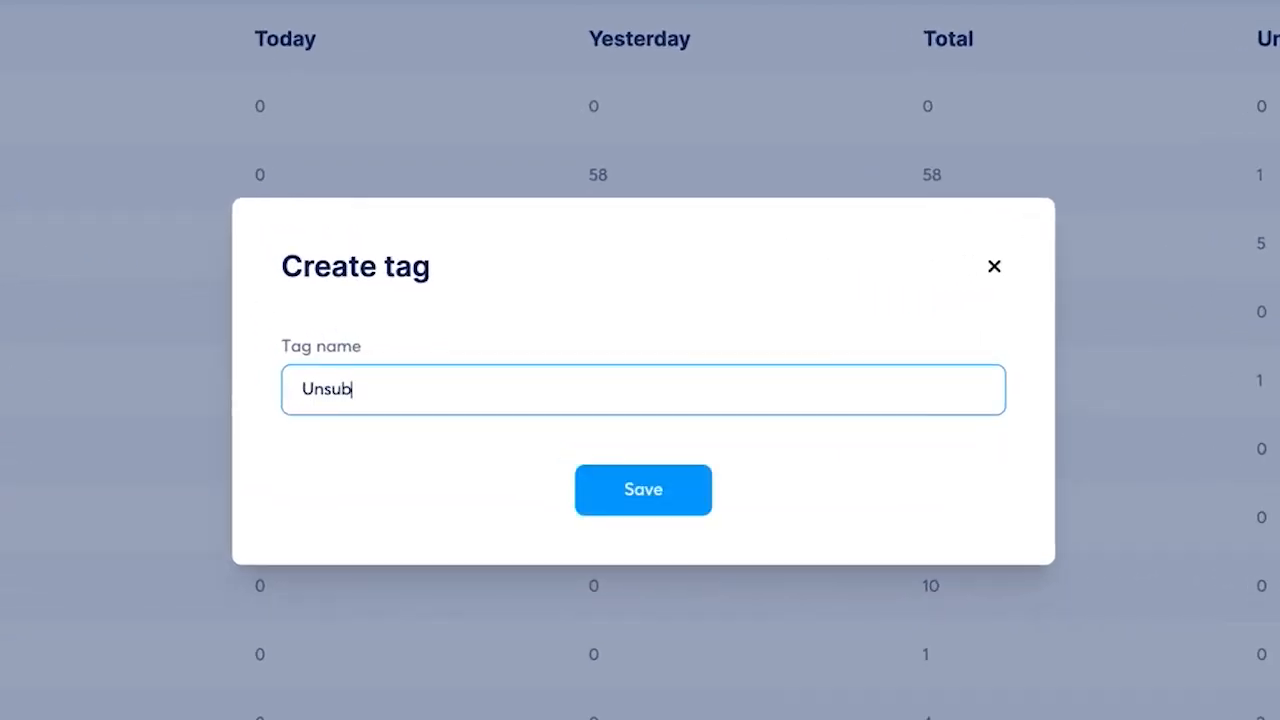
{"action": "key", "text": "BackSpace"}
{"action": "type", "text": "all campaigns)"}
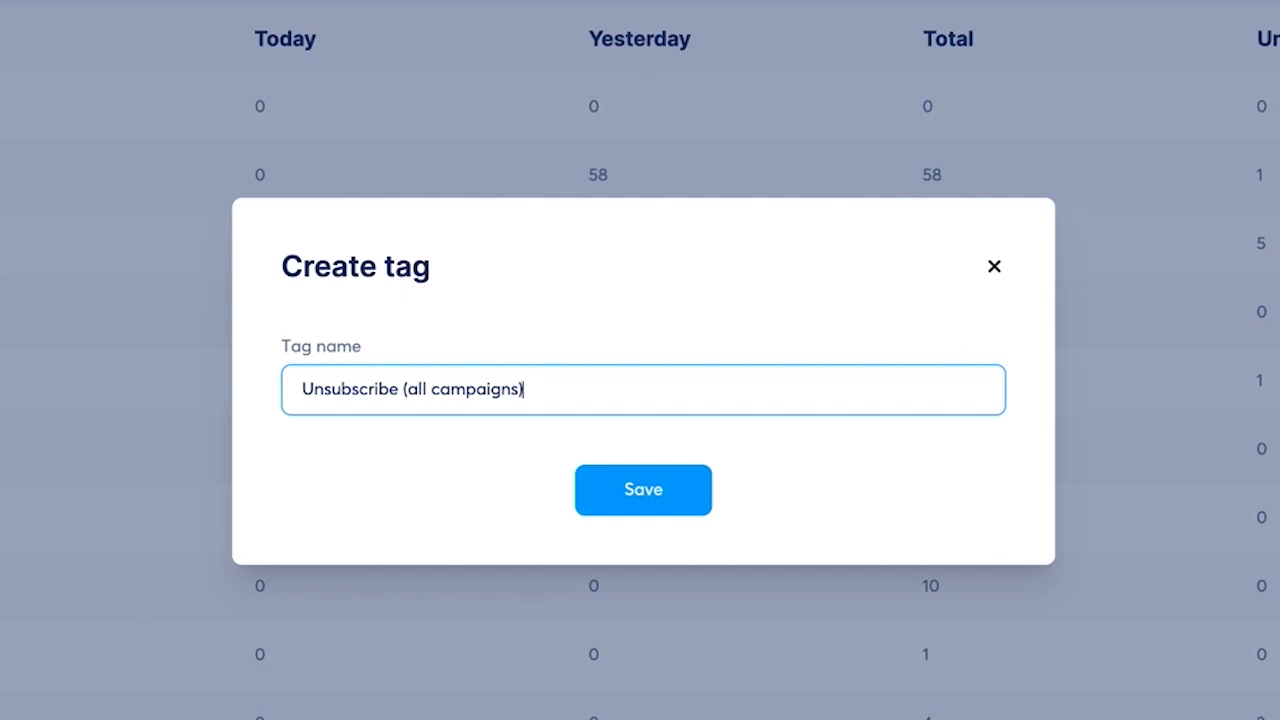
{"action": "left_click", "coordinate": [654, 491]}
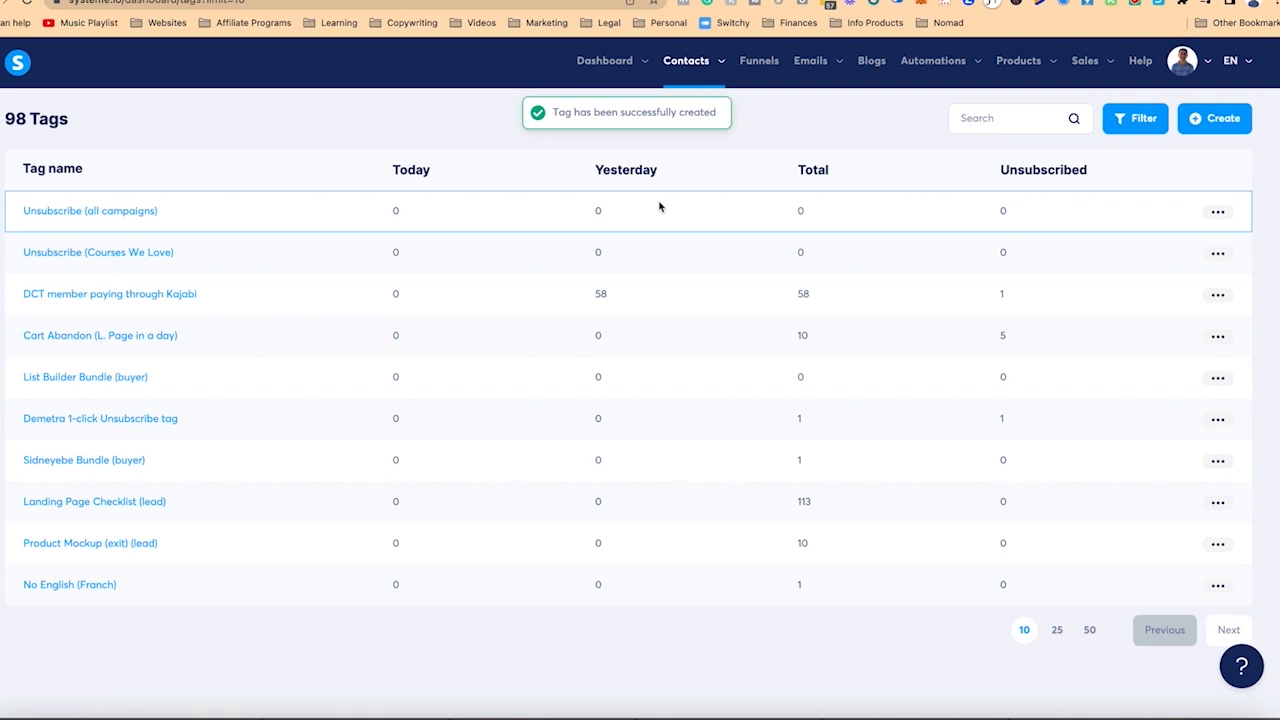
Step: Rename the "Unsubscribe (all campaigns)" tag to "Unsubscribe (all sequences)" and save it
{"action": "left_click", "coordinate": [1217, 211]}
{"action": "left_click", "coordinate": [1156, 226]}
{"action": "left_click", "coordinate": [514, 374]}
{"action": "key", "text": "shift+Right"}
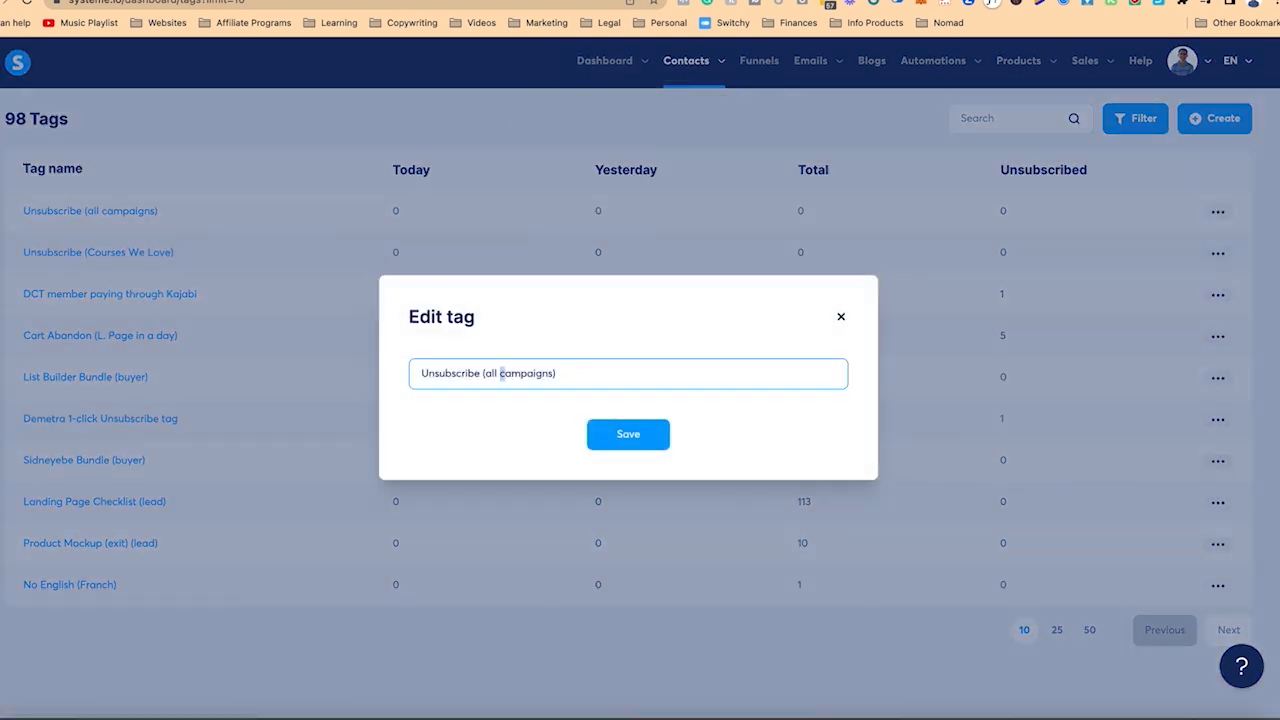
{"action": "type", "text": "email sequences"}
{"action": "left_click", "coordinate": [649, 437]}
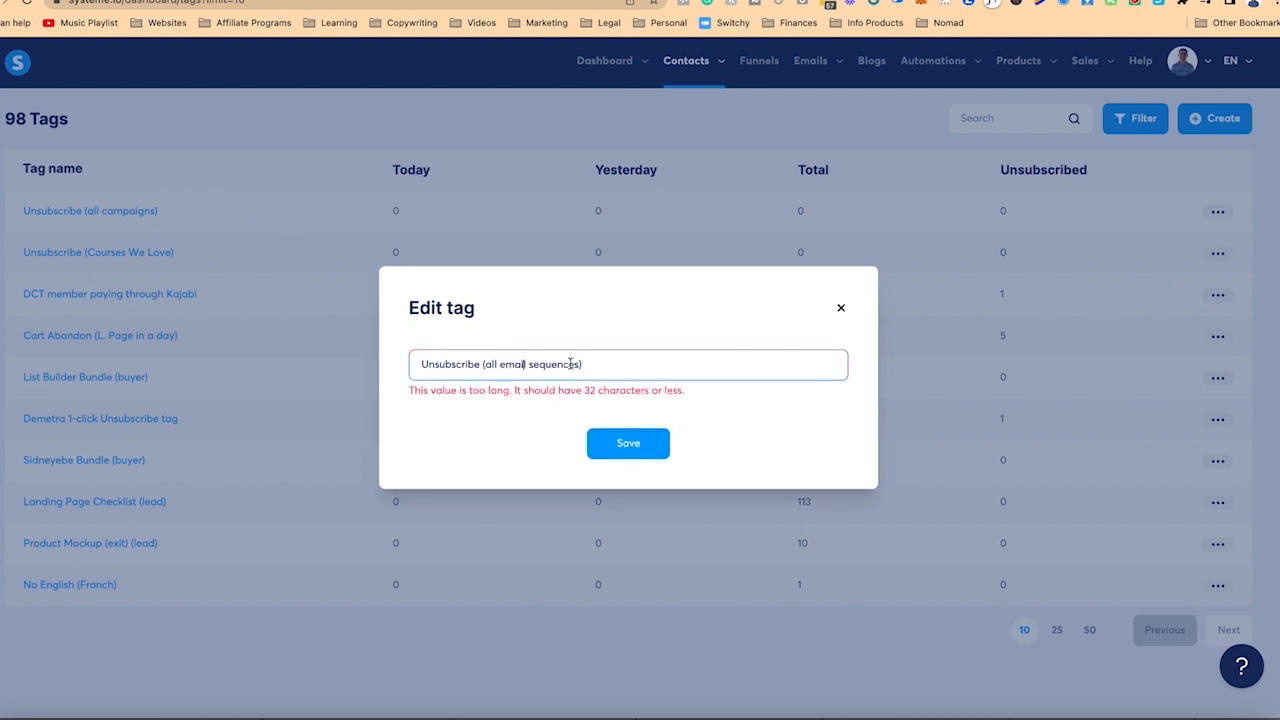
{"action": "key", "text": "BackSpace"}
{"action": "key", "text": "BackSpace"}
{"action": "key", "text": "BackSpace"}
{"action": "key", "text": "BackSpace"}
{"action": "left_click", "coordinate": [628, 442]}
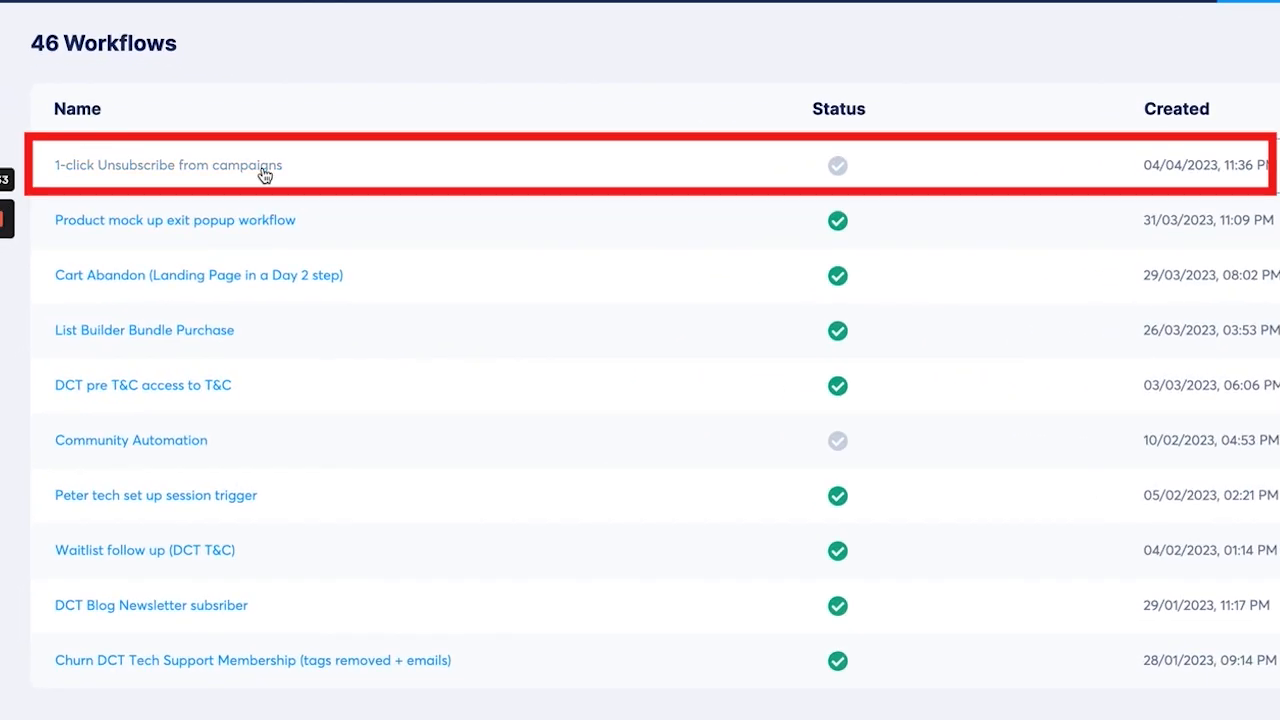
Step: In the 1-click Unsubscribe from campaigns workflow, create a Tag added trigger for the "Unsubscribe (all sequences)" tag
{"action": "left_click", "coordinate": [265, 175]}
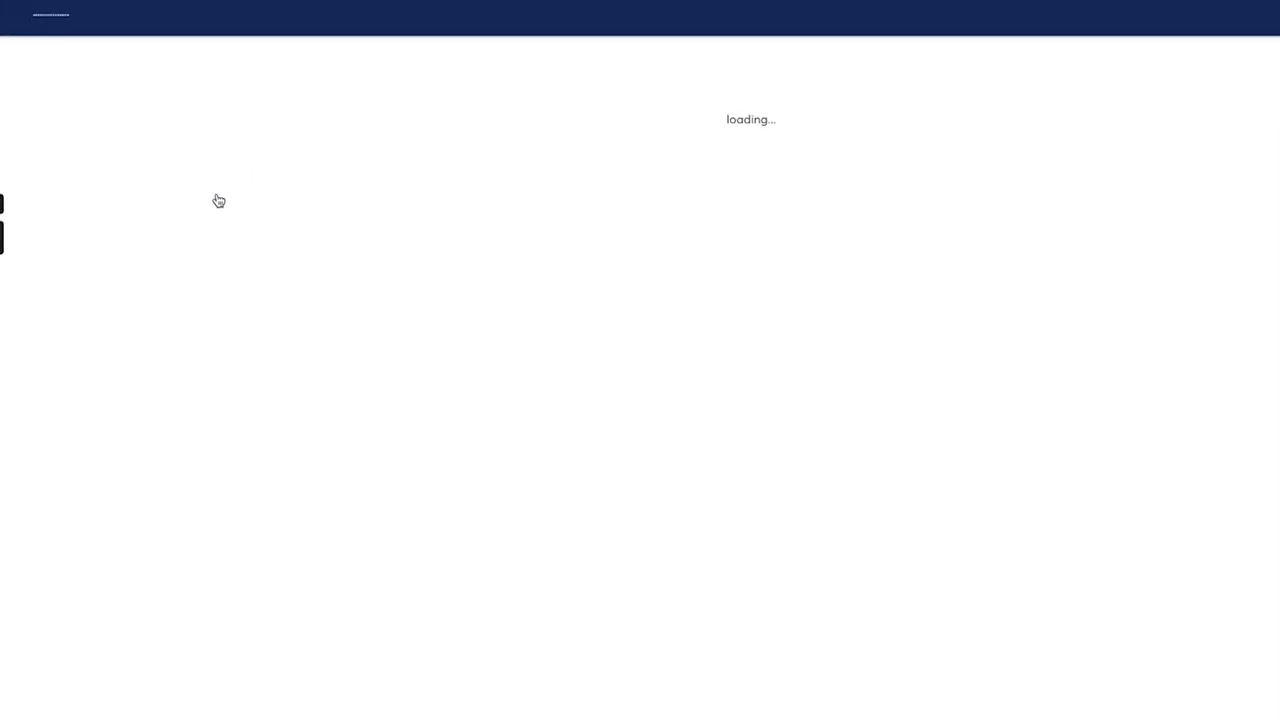
{"action": "left_click", "coordinate": [696, 120]}
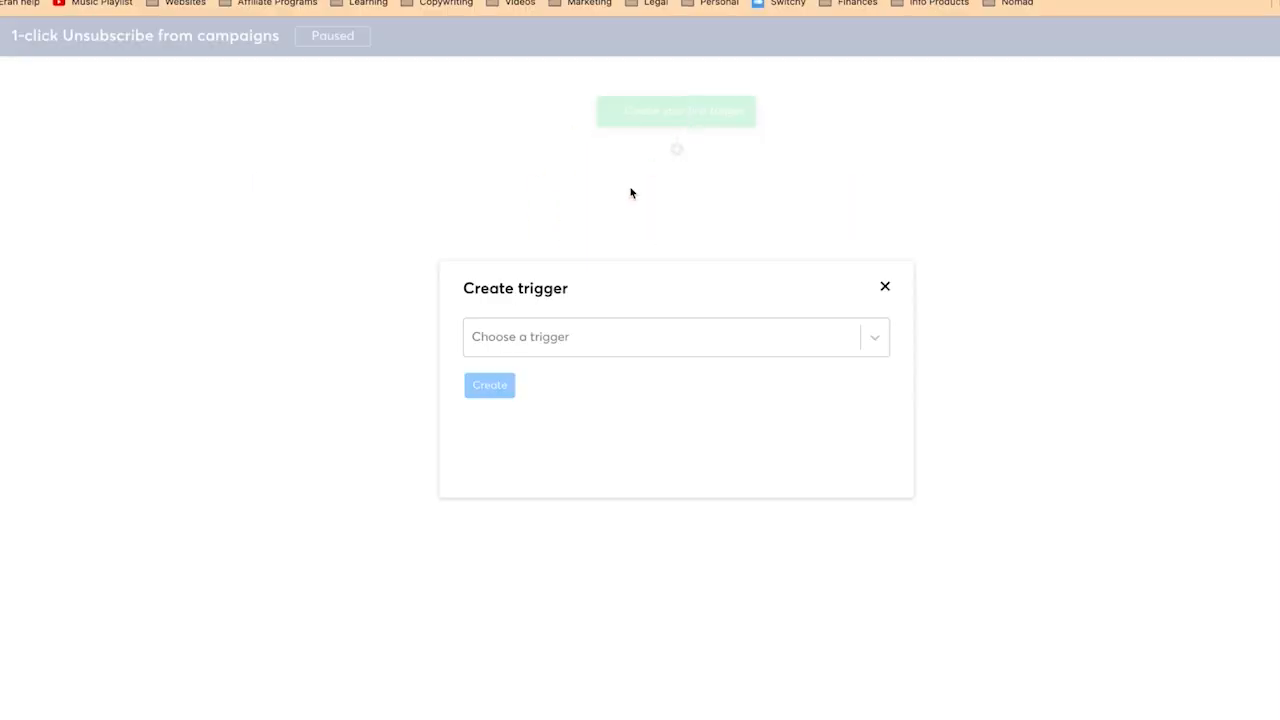
{"action": "left_click", "coordinate": [563, 334]}
{"action": "left_click", "coordinate": [563, 400]}
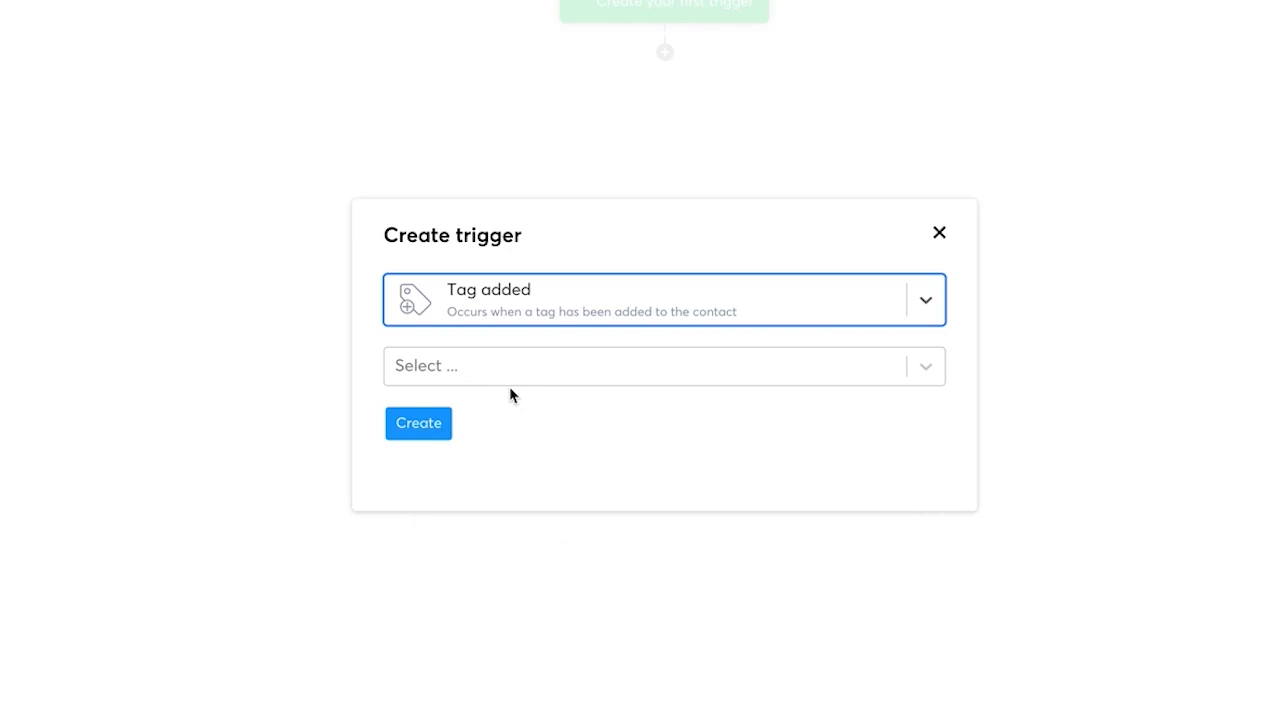
{"action": "left_click", "coordinate": [513, 372]}
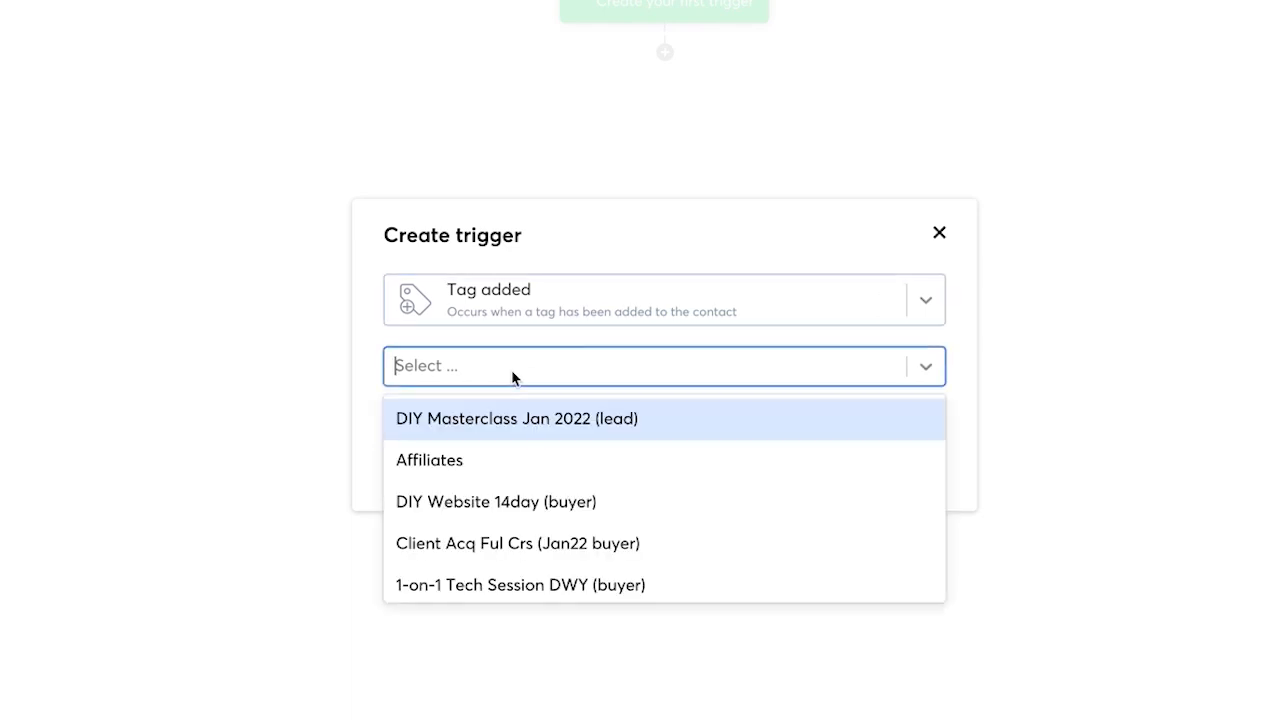
{"action": "type", "text": "uns"}
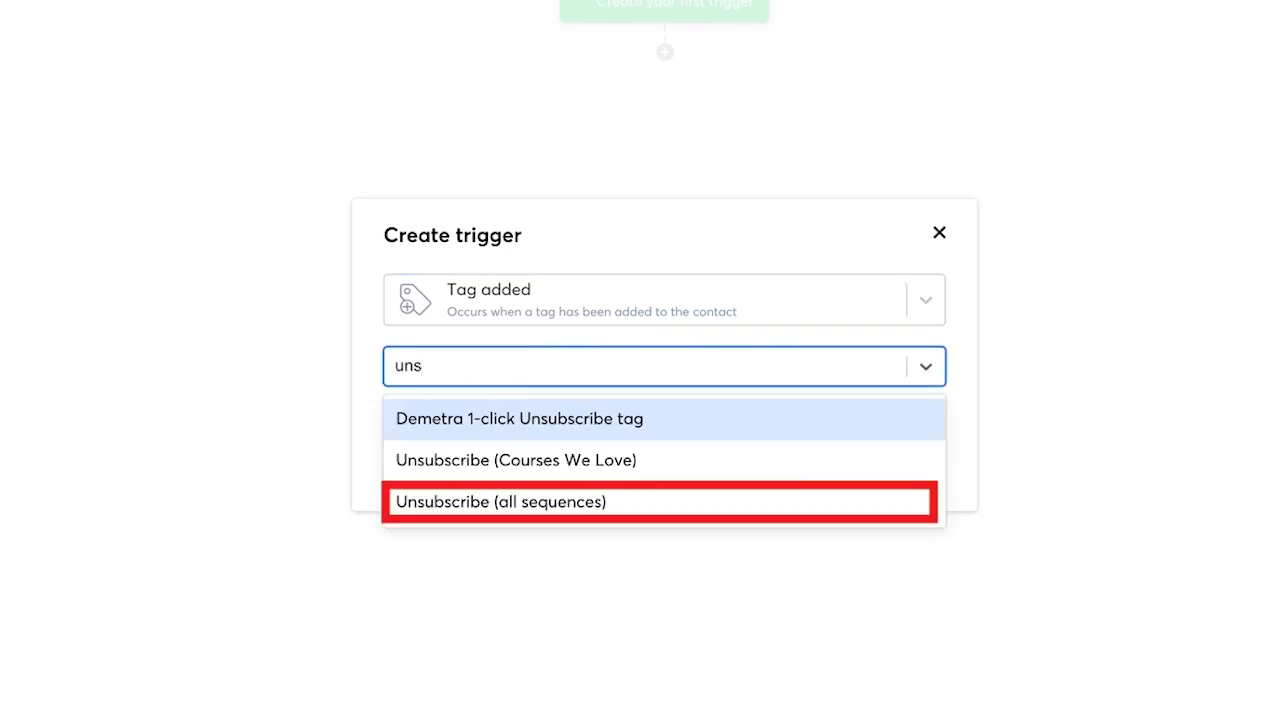
{"action": "left_click", "coordinate": [537, 503]}
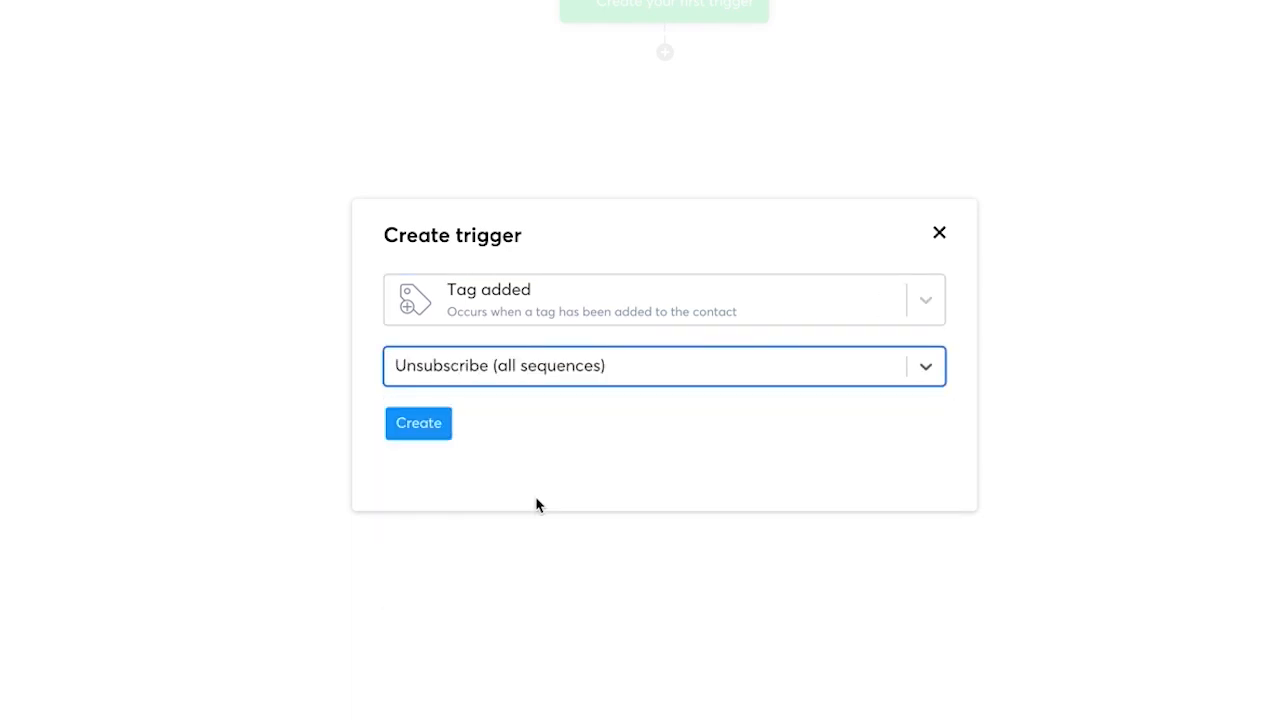
{"action": "left_click", "coordinate": [406, 431]}
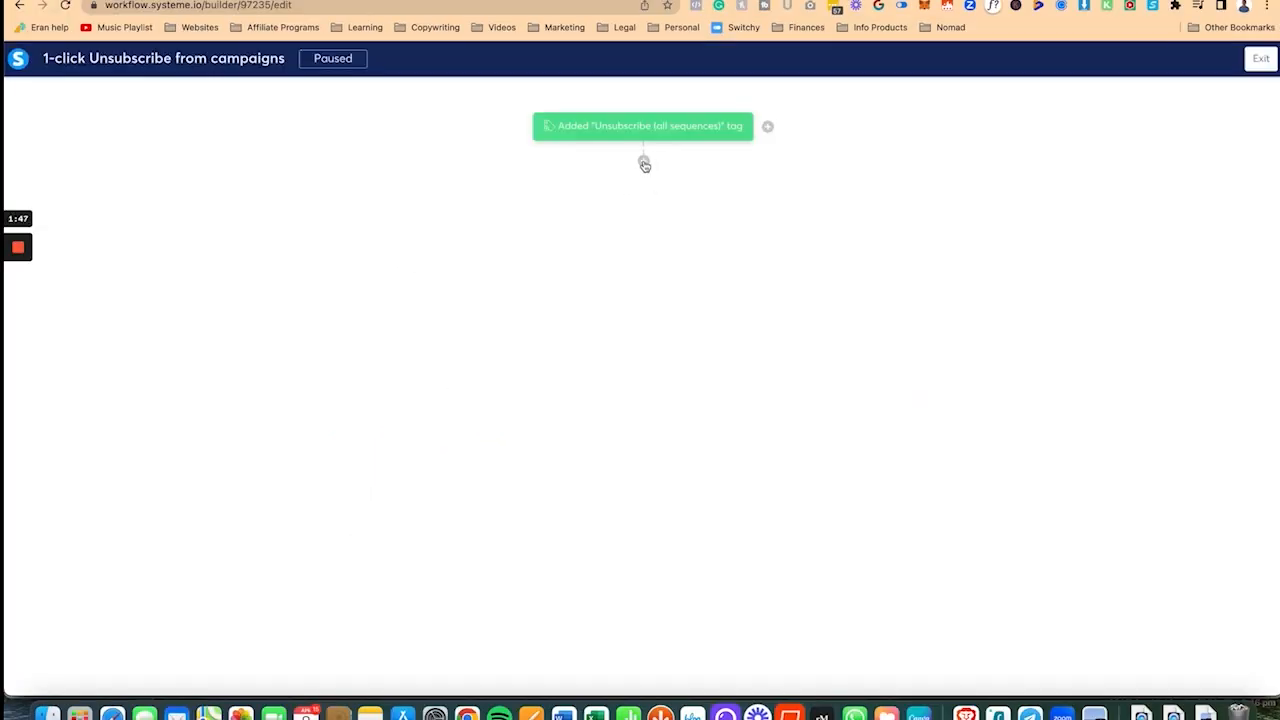
Step: Add an Unsubscribe from campaign action for Website Creation Masterclass below the workflow's trigger
{"action": "left_click", "coordinate": [644, 163]}
{"action": "left_click", "coordinate": [551, 334]}
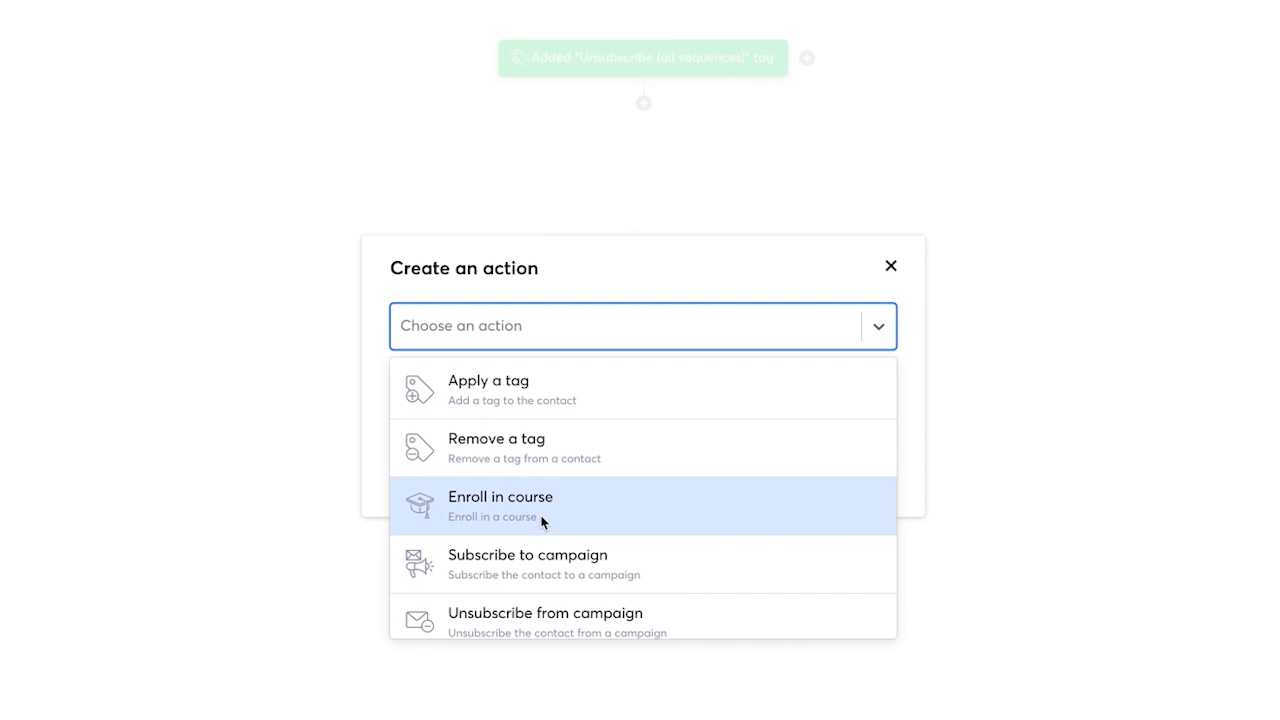
{"action": "scroll", "coordinate": [539, 541], "scroll_direction": "down", "scroll_amount": 2}
{"action": "left_click", "coordinate": [539, 541]}
{"action": "left_click", "coordinate": [575, 388]}
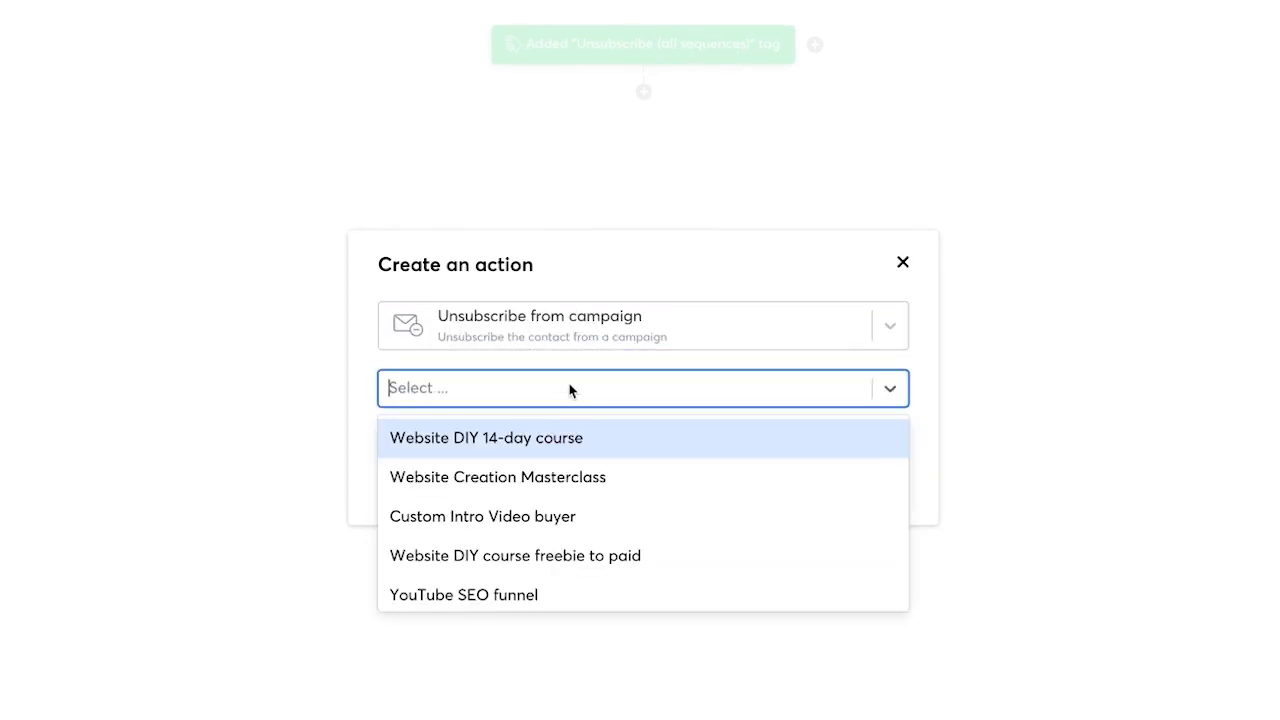
{"action": "left_click", "coordinate": [545, 477]}
{"action": "left_click", "coordinate": [428, 441]}
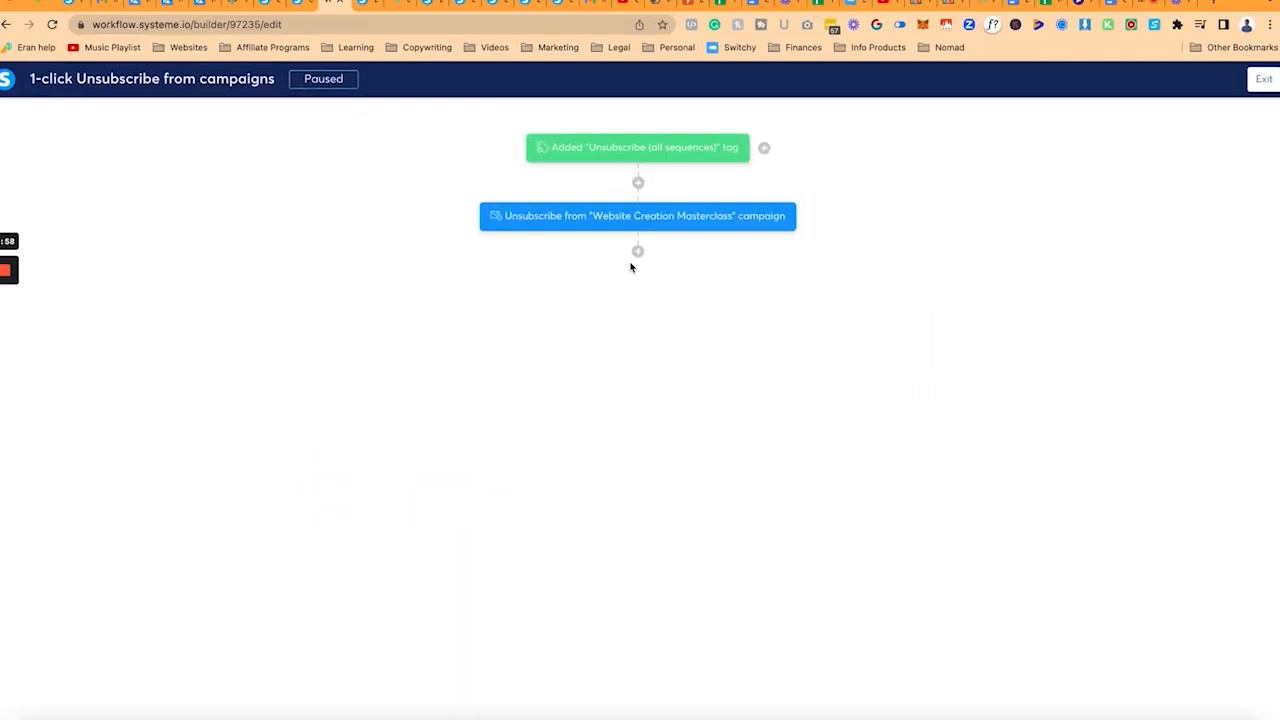
Step: Add an Unsubscribe from campaign action for Cart Abandon (Landing Page in a Day) below the Website Creation Masterclass action
{"action": "left_click", "coordinate": [637, 252]}
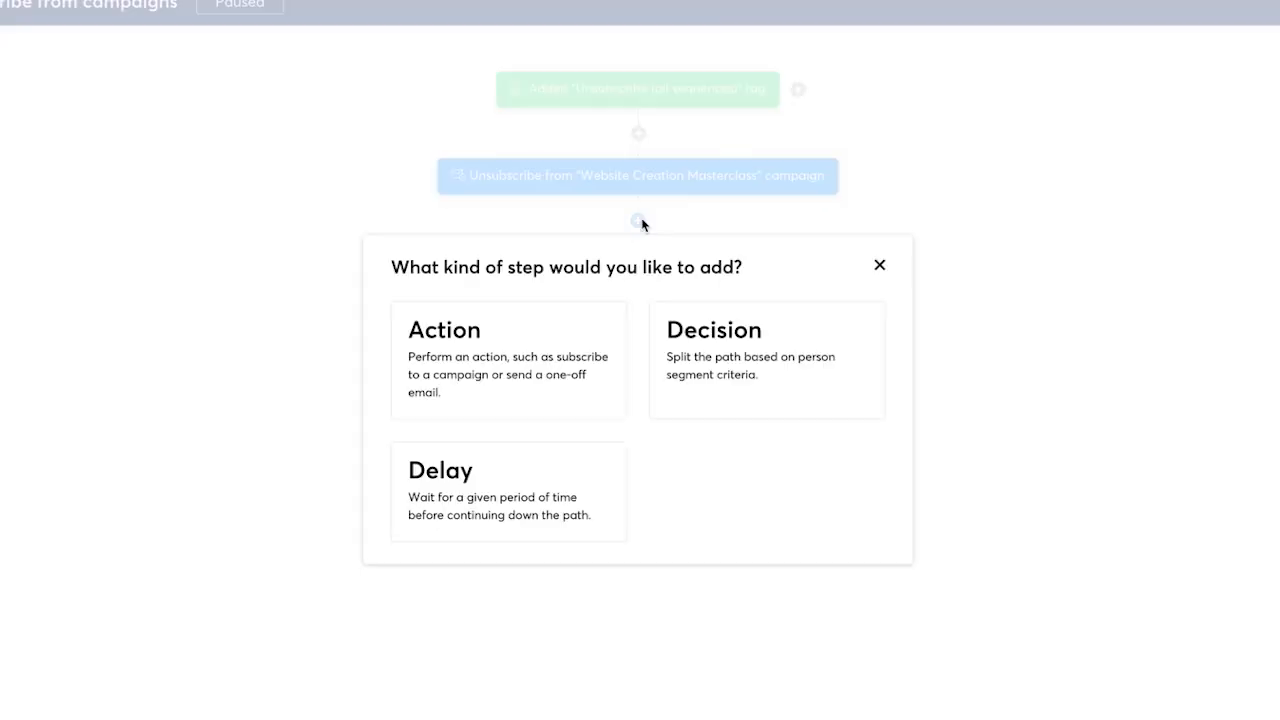
{"action": "left_click", "coordinate": [518, 377]}
{"action": "scroll", "coordinate": [566, 490], "scroll_direction": "down", "scroll_amount": 1}
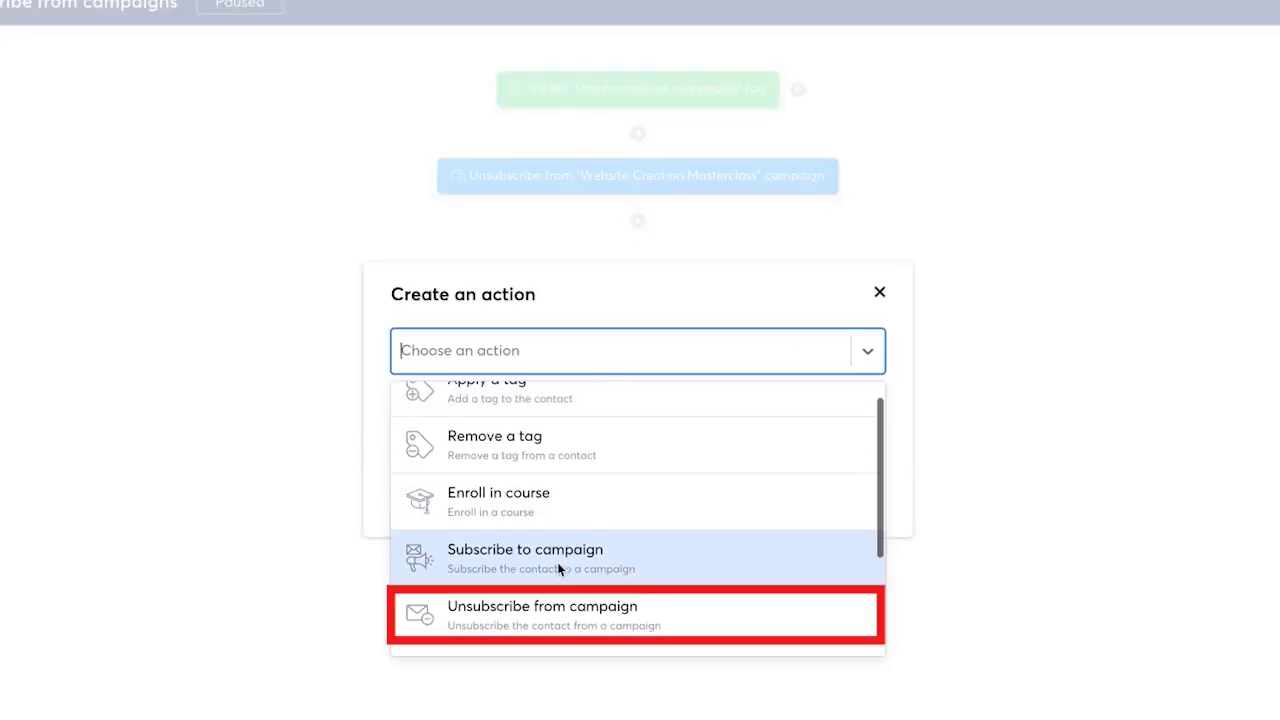
{"action": "left_click", "coordinate": [560, 608]}
{"action": "left_click", "coordinate": [567, 410]}
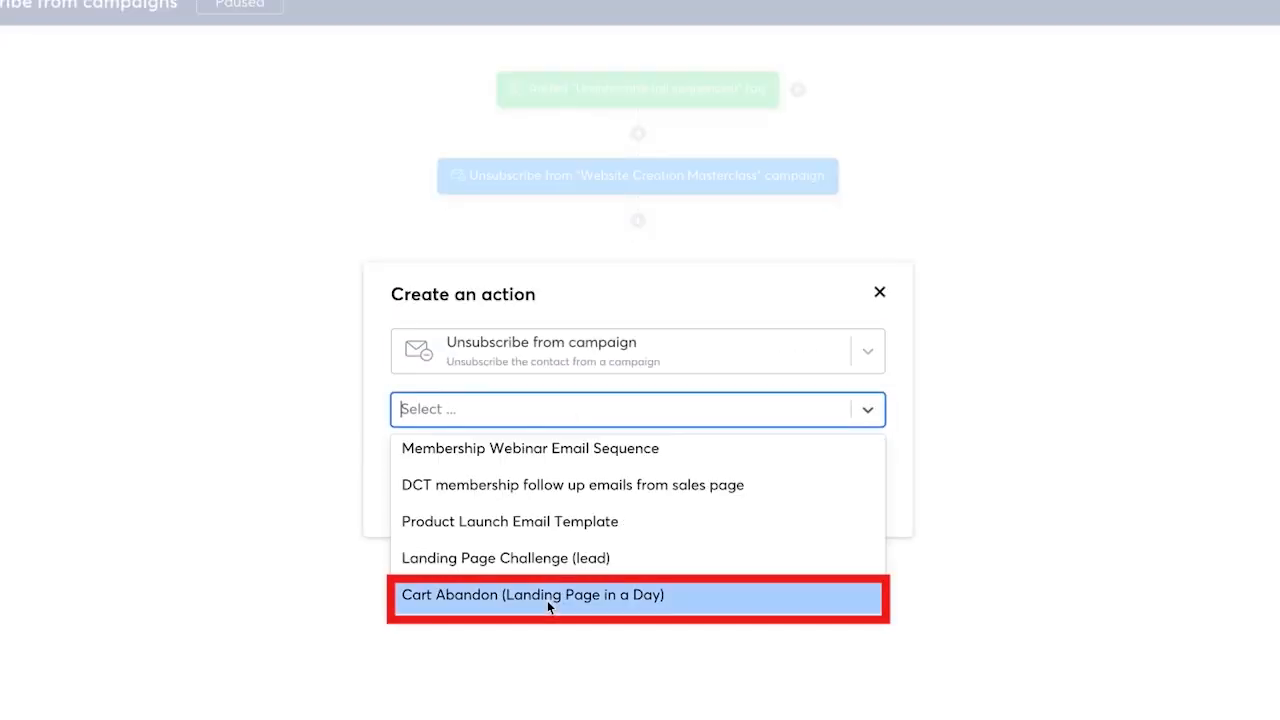
{"action": "left_click", "coordinate": [547, 600]}
{"action": "left_click", "coordinate": [421, 460]}
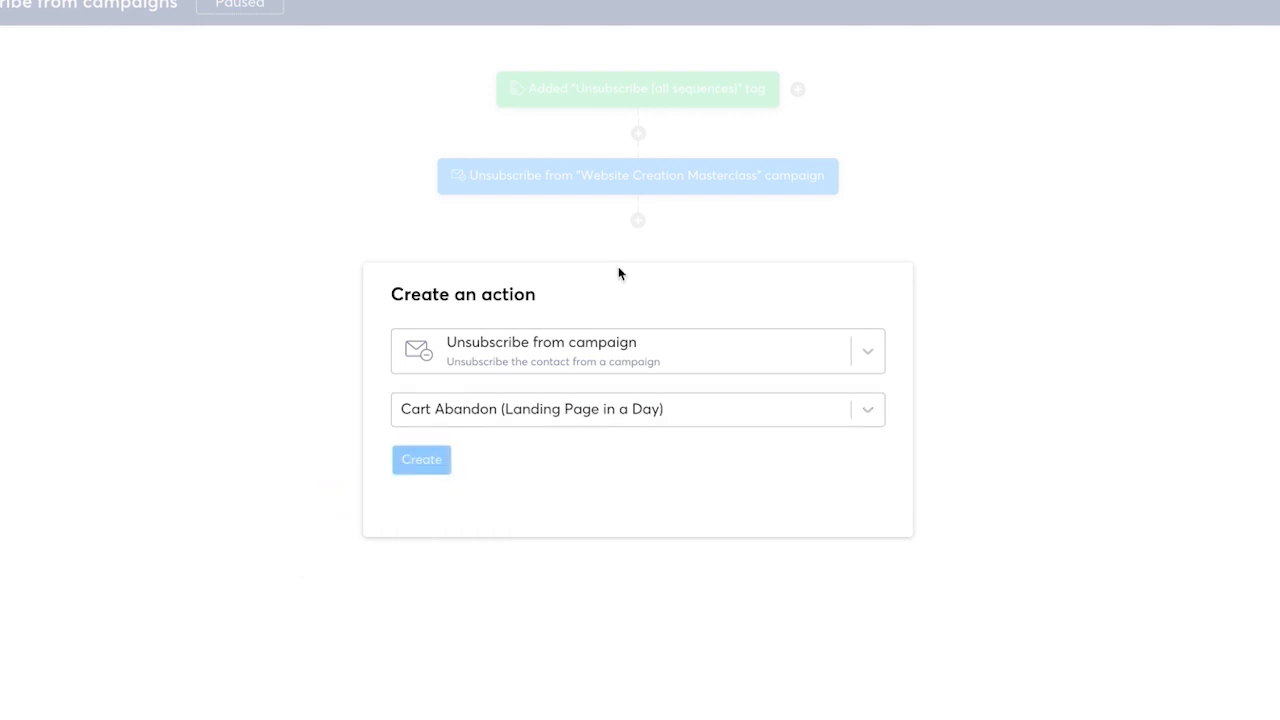
Step: Add a third Unsubscribe from campaign action below the Cart Abandon (Landing Page in a Day) action
{"action": "left_click", "coordinate": [640, 220]}
{"action": "left_click", "coordinate": [586, 350]}
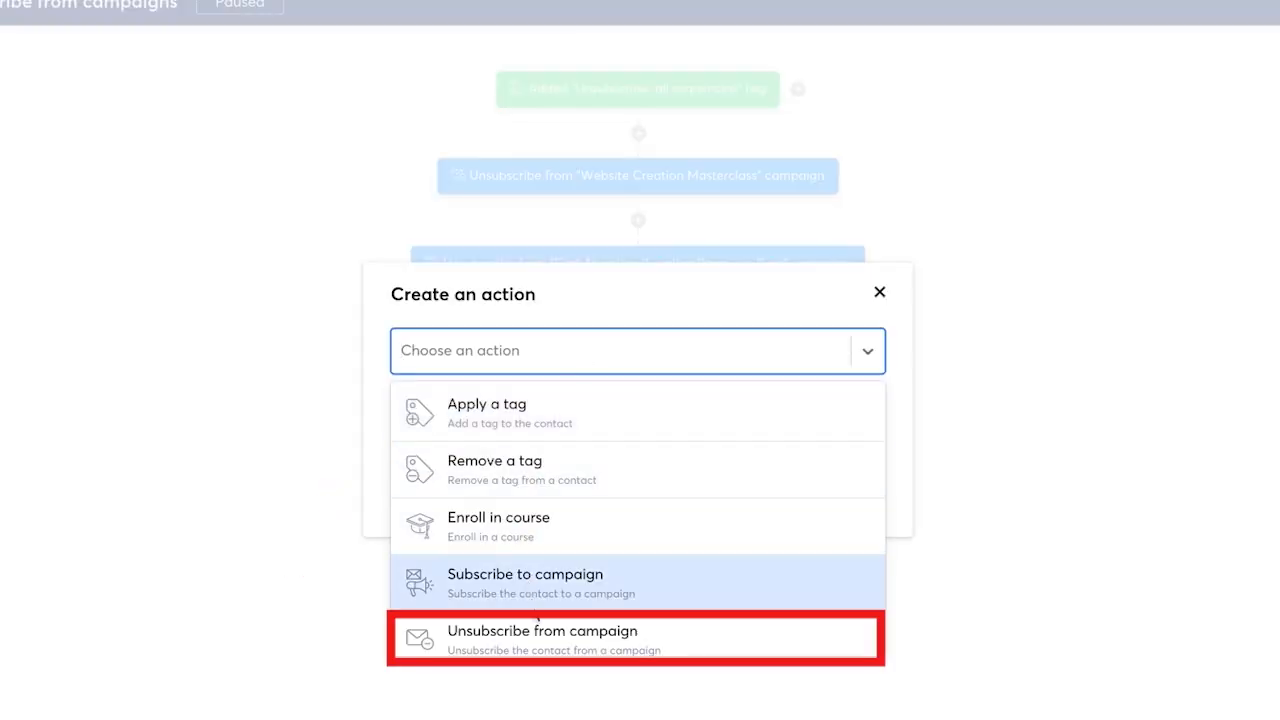
{"action": "scroll", "coordinate": [614, 600], "scroll_direction": "down", "scroll_amount": 1}
{"action": "left_click", "coordinate": [614, 618]}
{"action": "left_click", "coordinate": [567, 410]}
{"action": "left_click", "coordinate": [548, 500]}
{"action": "left_click", "coordinate": [423, 462]}
Step: Add an Unsubscribe from campaign action for Soap Opera general at the end of the workflow
{"action": "left_click", "coordinate": [638, 395]}
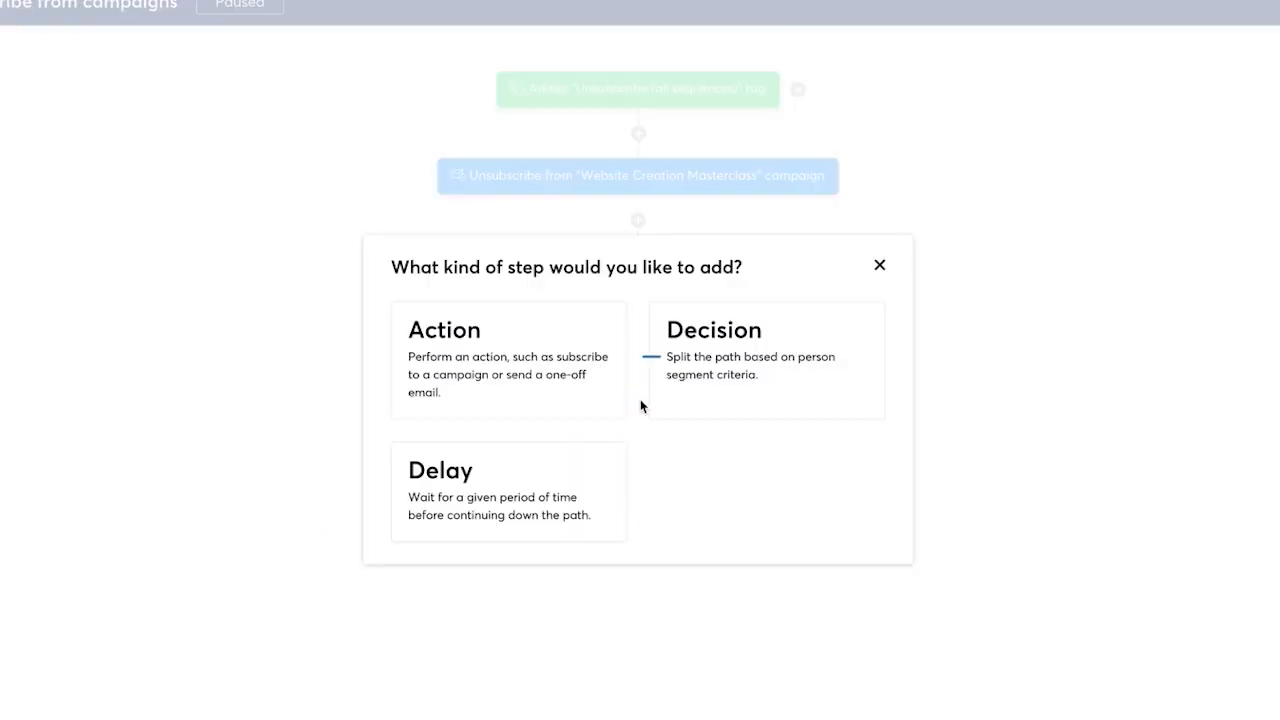
{"action": "left_click", "coordinate": [503, 394]}
{"action": "left_click", "coordinate": [520, 362]}
{"action": "scroll", "coordinate": [545, 550], "scroll_direction": "down", "scroll_amount": 1}
{"action": "left_click", "coordinate": [551, 567]}
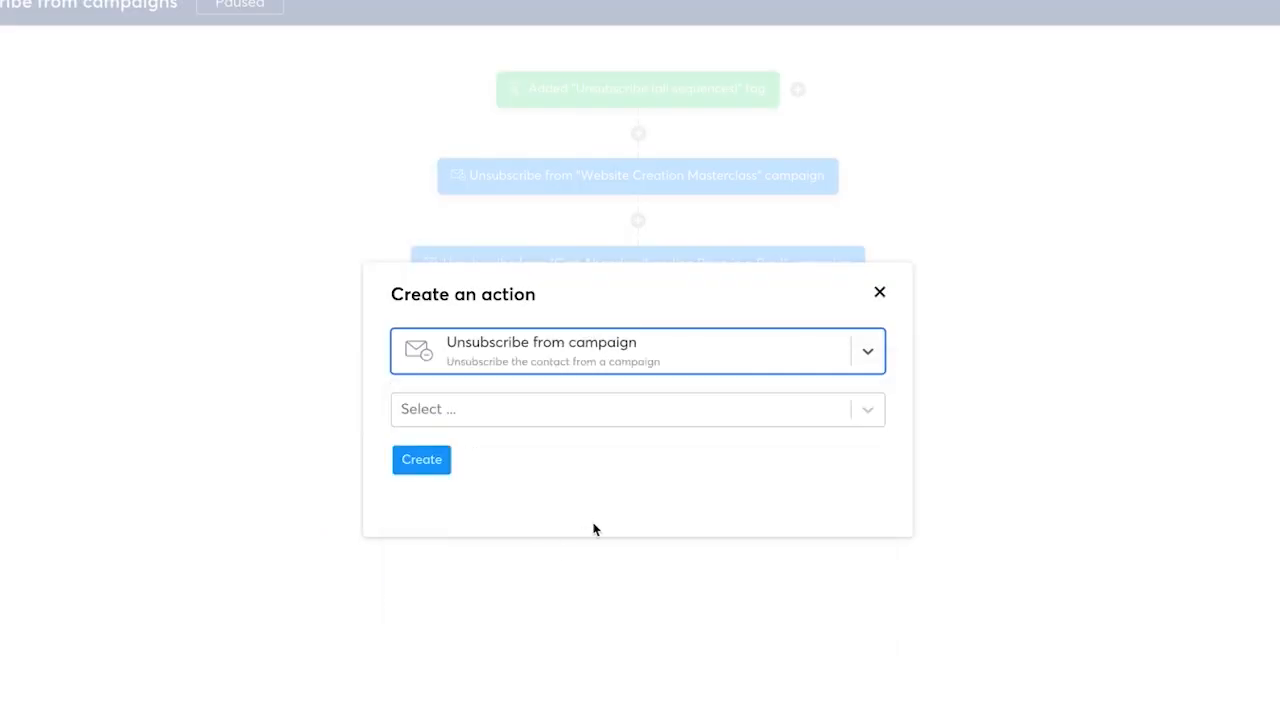
{"action": "left_click", "coordinate": [561, 427]}
{"action": "scroll", "coordinate": [560, 506], "scroll_direction": "down", "scroll_amount": 3}
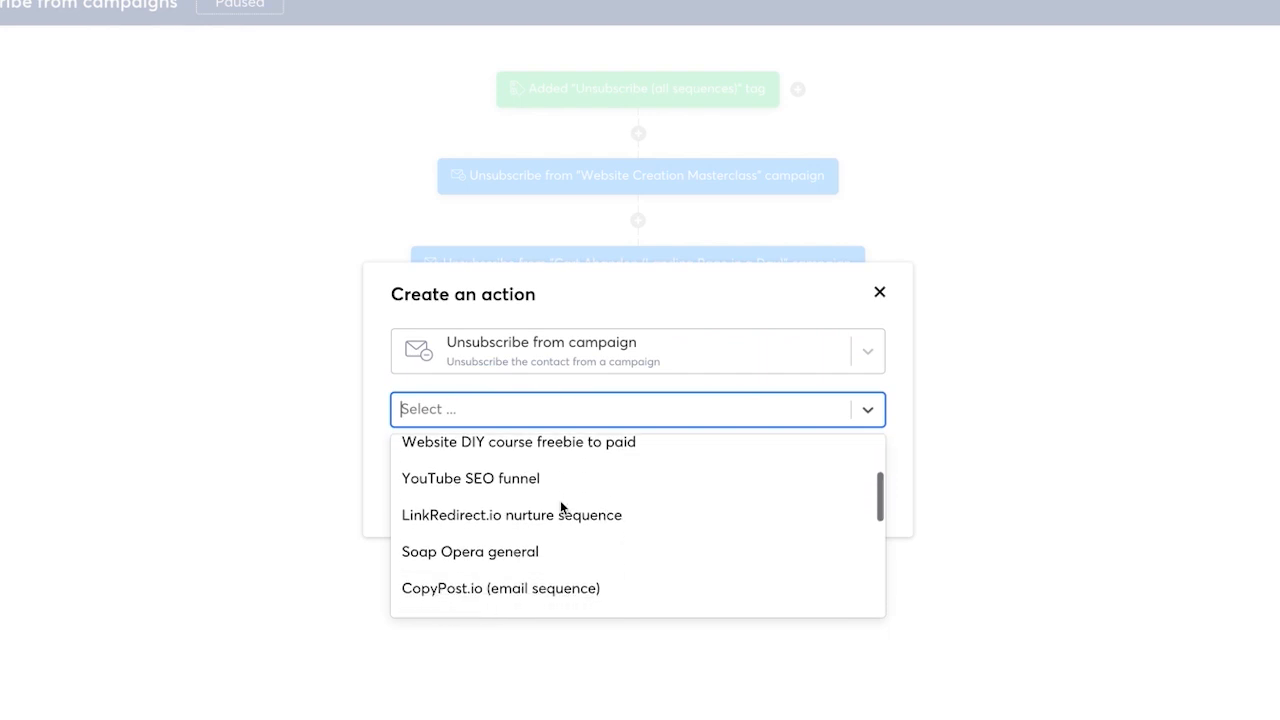
{"action": "scroll", "coordinate": [560, 508], "scroll_direction": "down", "scroll_amount": 1}
{"action": "left_click", "coordinate": [537, 492]}
{"action": "left_click", "coordinate": [425, 461]}
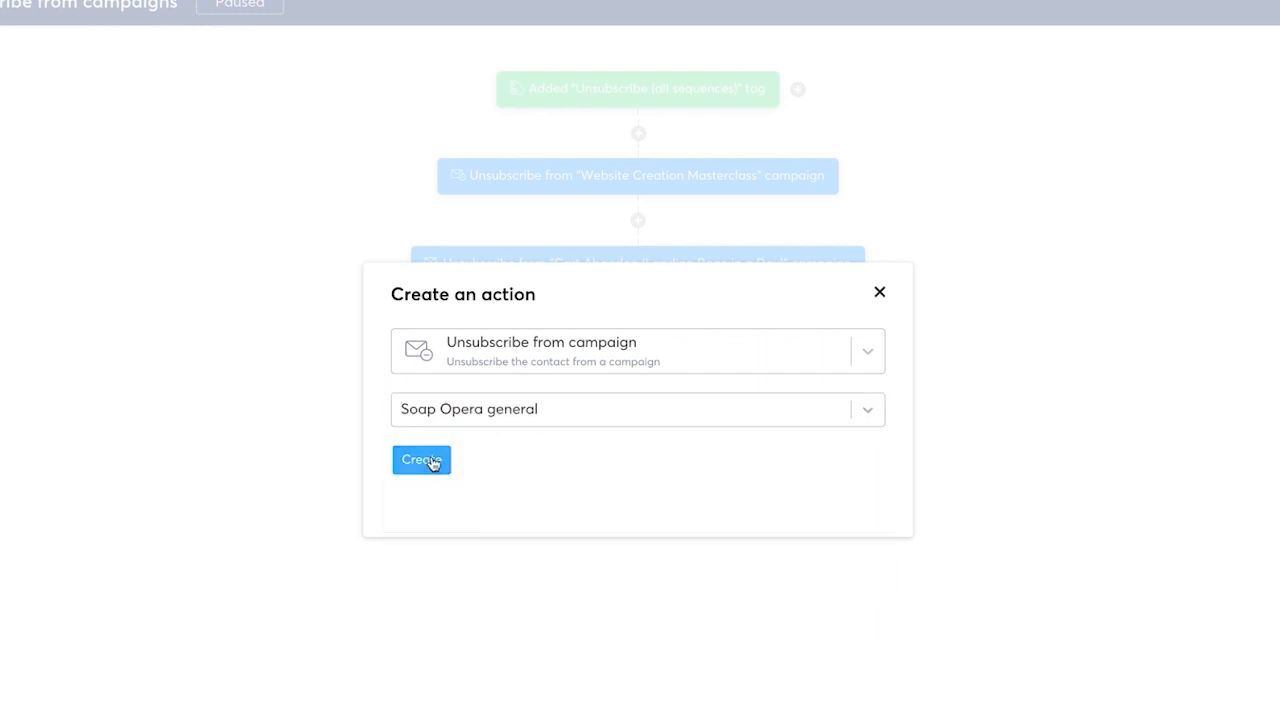
Step: Add an Unsubscribe from campaign action for Landing Page Challenge (lead) below the Soap Opera general action
{"action": "left_click", "coordinate": [638, 484]}
{"action": "left_click", "coordinate": [520, 390]}
{"action": "left_click", "coordinate": [556, 362]}
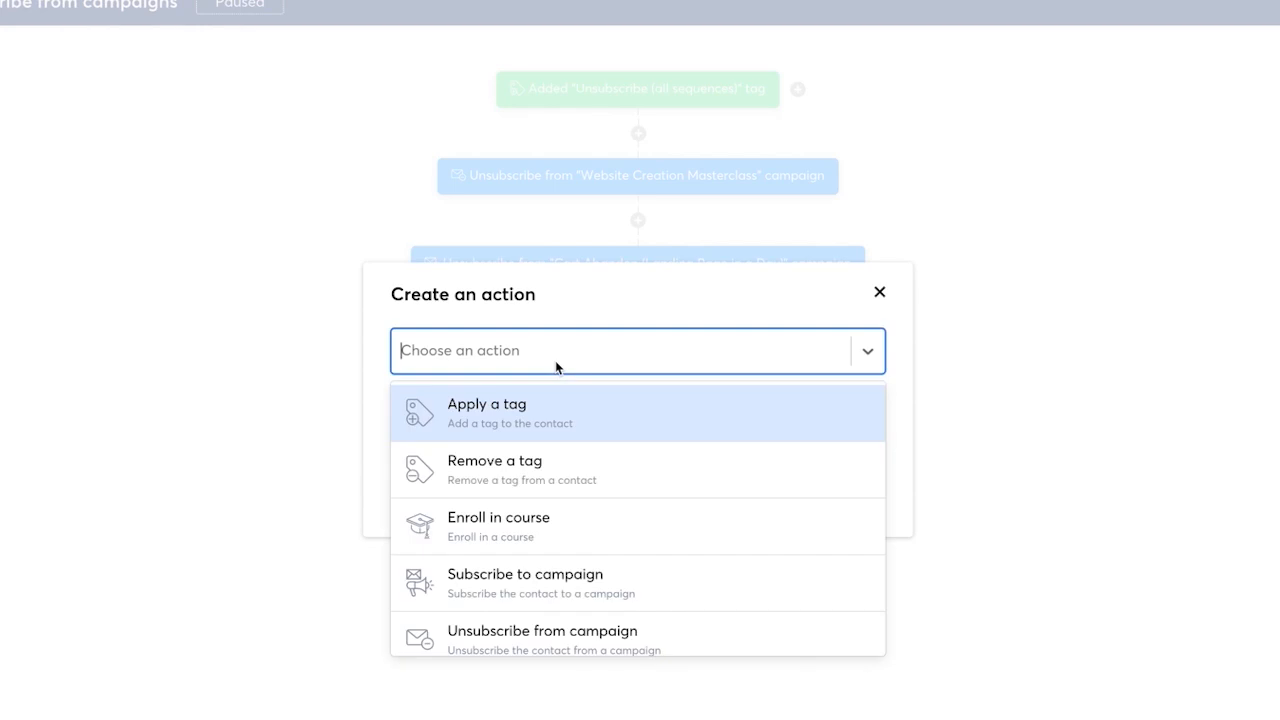
{"action": "scroll", "coordinate": [527, 603], "scroll_direction": "down", "scroll_amount": 1}
{"action": "left_click", "coordinate": [527, 605]}
{"action": "scroll", "coordinate": [557, 543], "scroll_direction": "down", "scroll_amount": 3}
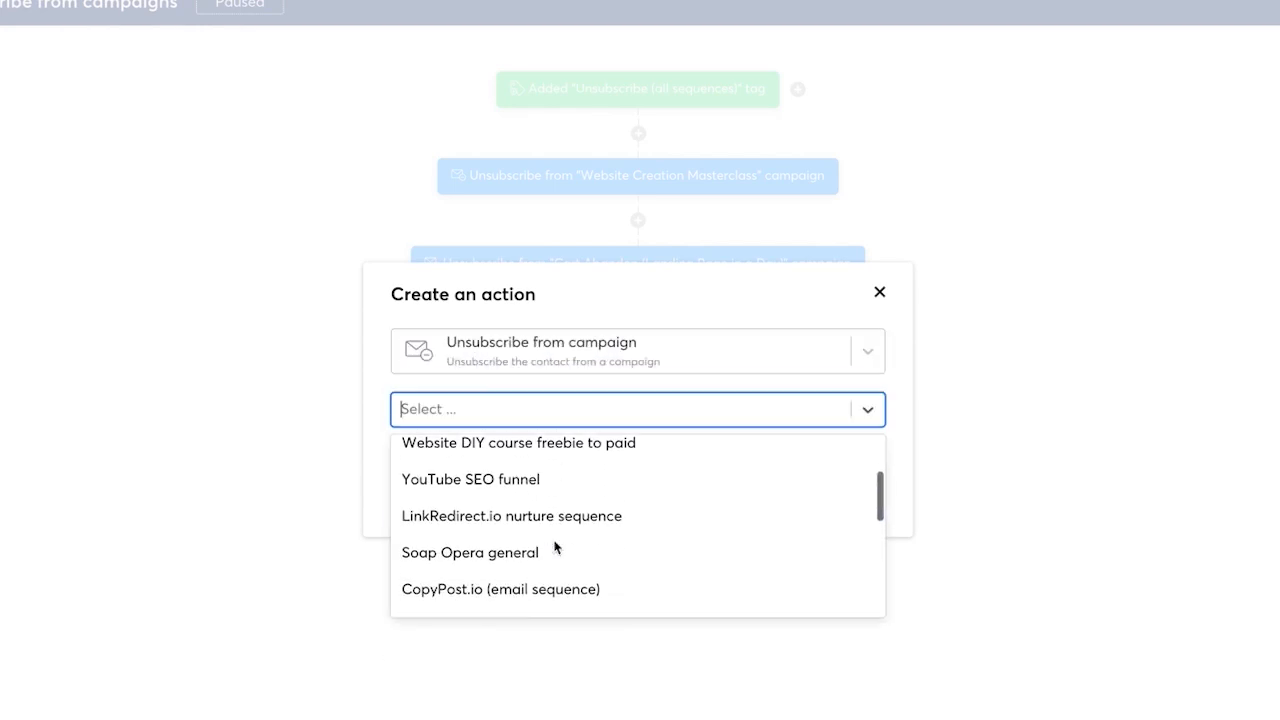
{"action": "scroll", "coordinate": [553, 548], "scroll_direction": "down", "scroll_amount": 5}
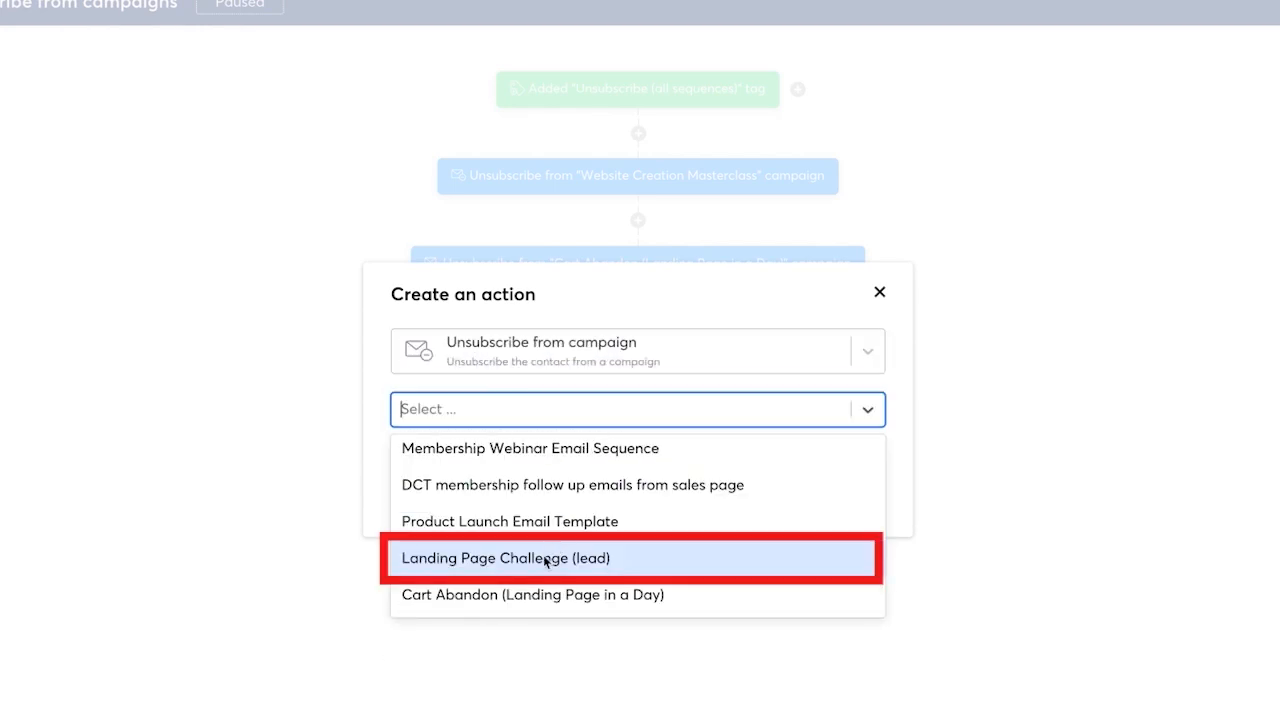
{"action": "left_click", "coordinate": [544, 560]}
{"action": "left_click", "coordinate": [445, 461]}
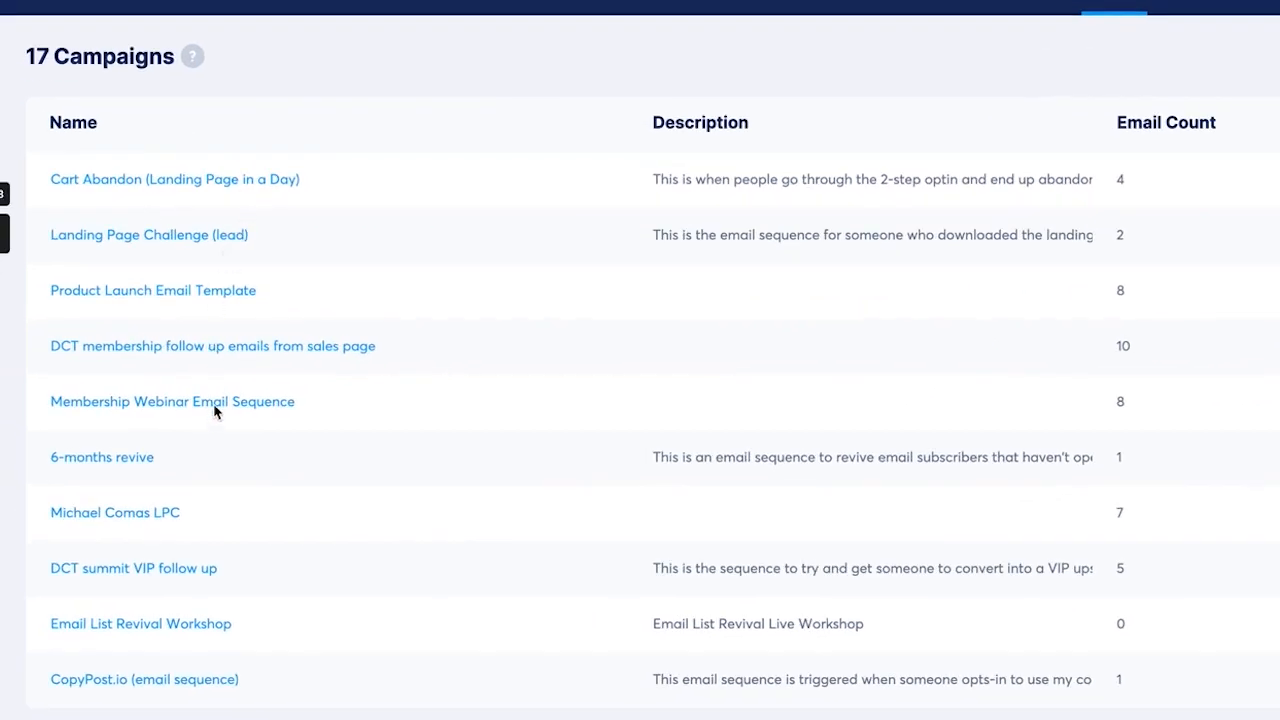
Step: Show 50 entries per page in the email campaigns list to review all campaigns
{"action": "left_click", "coordinate": [1093, 640]}
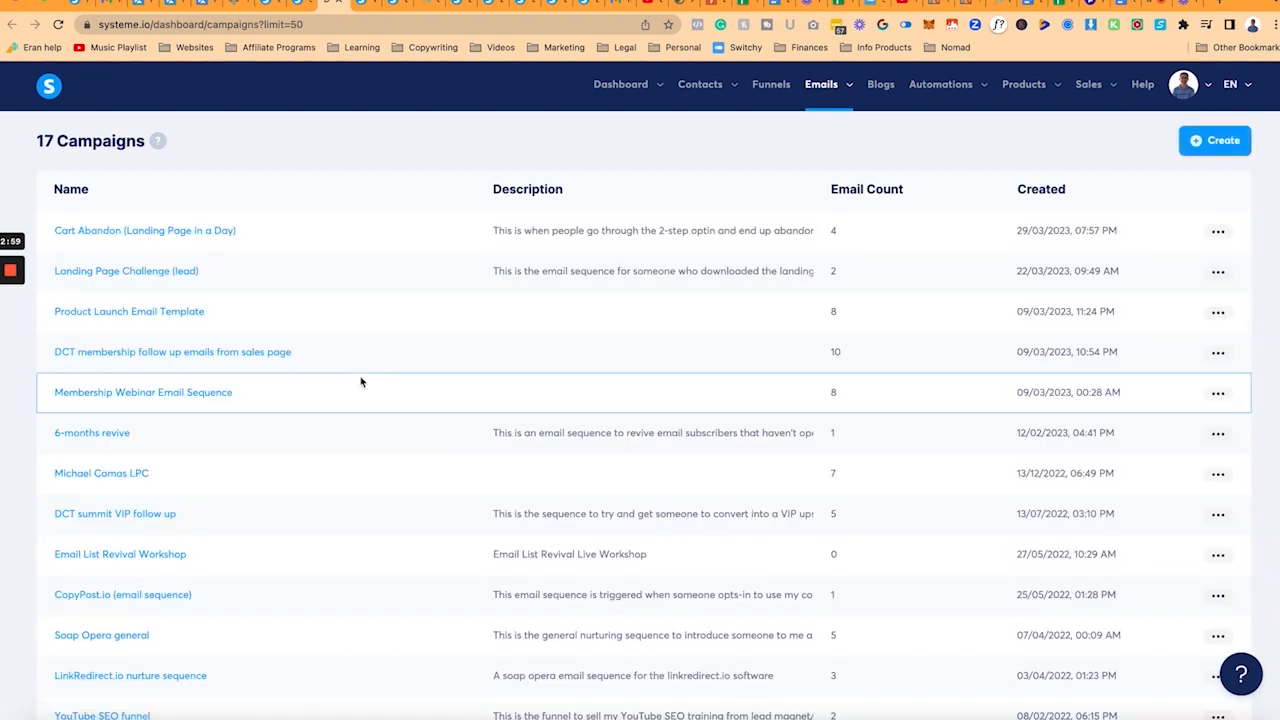
Step: Add an Unsubscribe from campaign action for YouTube SEO funnel at the end of the 1-click Unsubscribe workflow
{"action": "scroll", "coordinate": [360, 380], "scroll_direction": "down", "scroll_amount": 2}
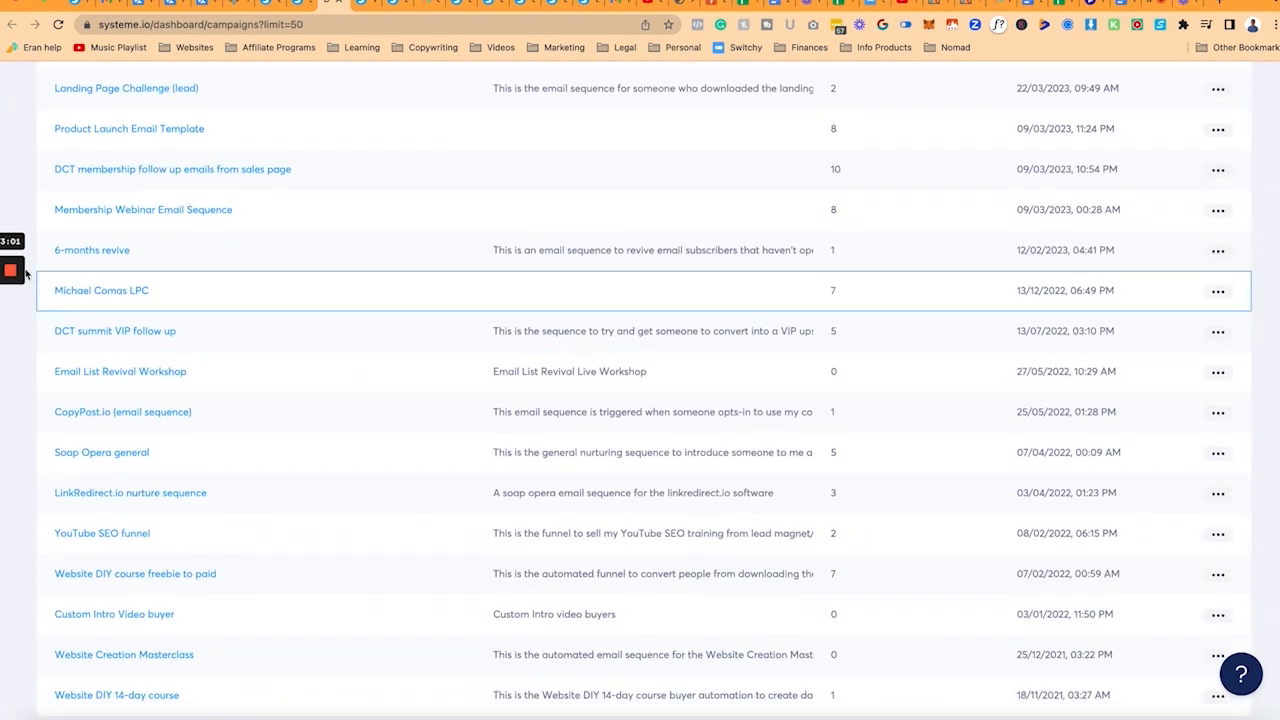
{"action": "scroll", "coordinate": [40, 330], "scroll_direction": "down", "scroll_amount": 1}
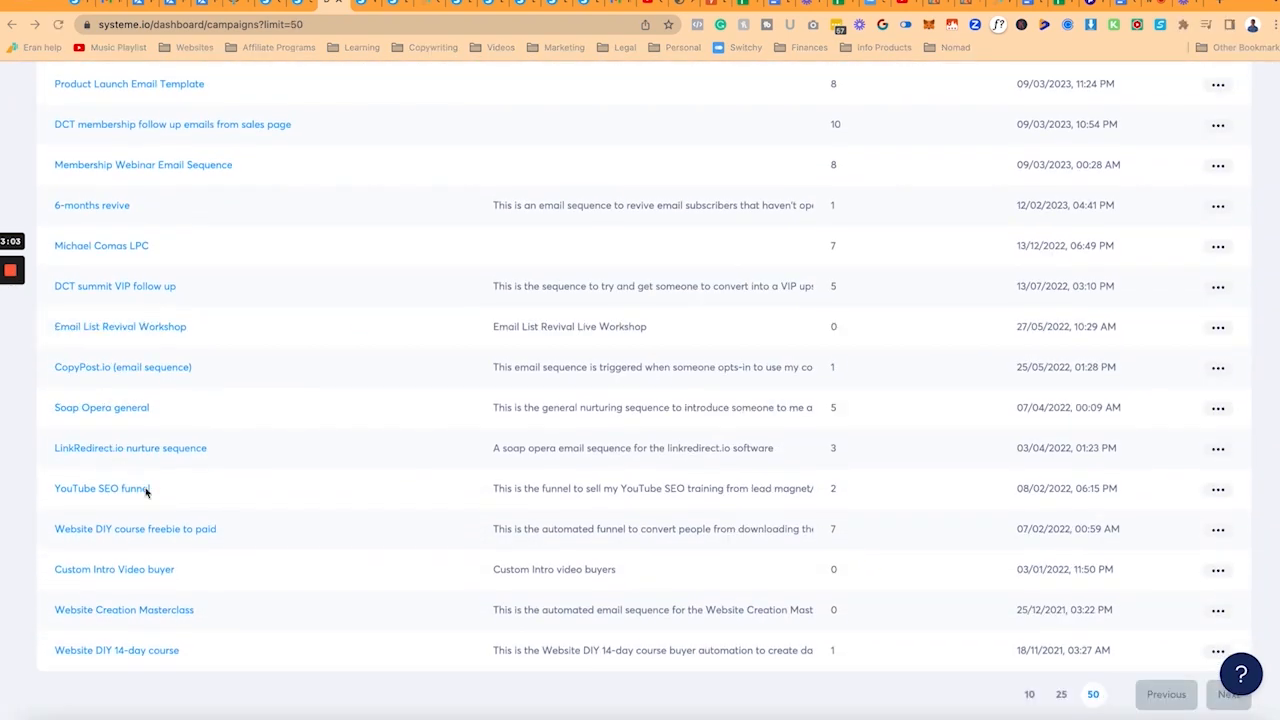
{"action": "left_click", "coordinate": [363, 5]}
{"action": "left_click", "coordinate": [643, 528]}
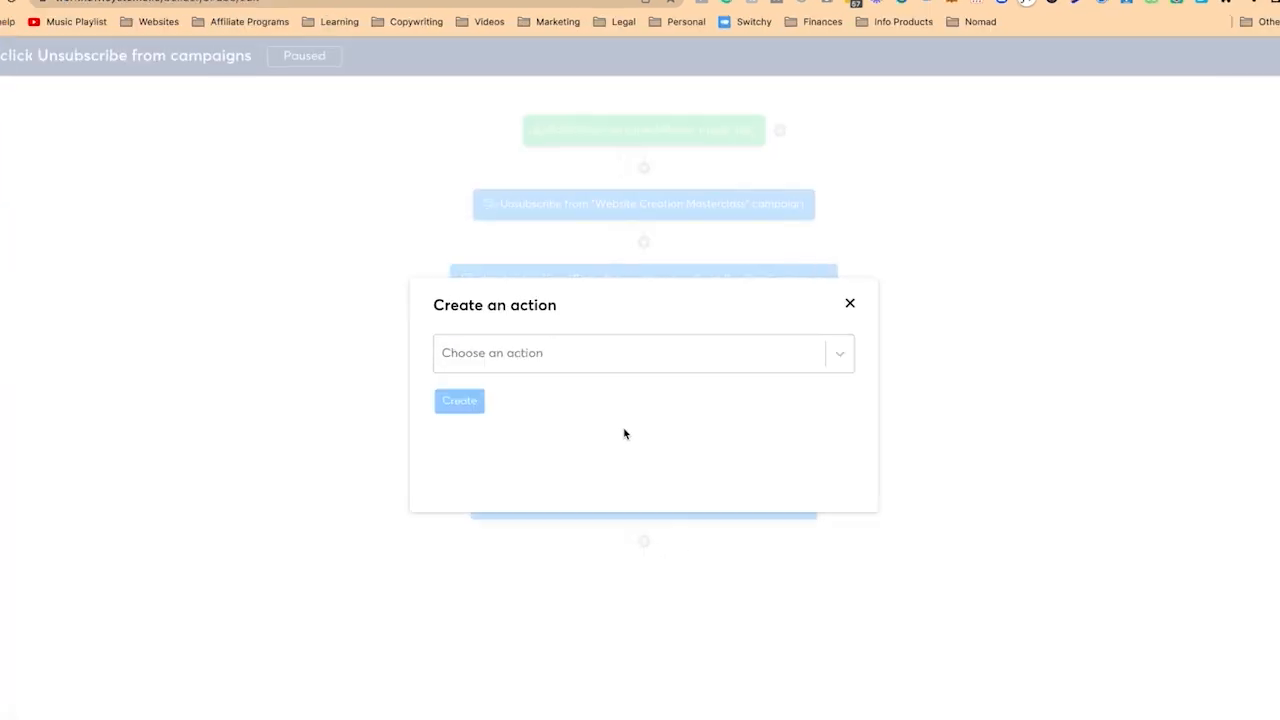
{"action": "left_click", "coordinate": [613, 364]}
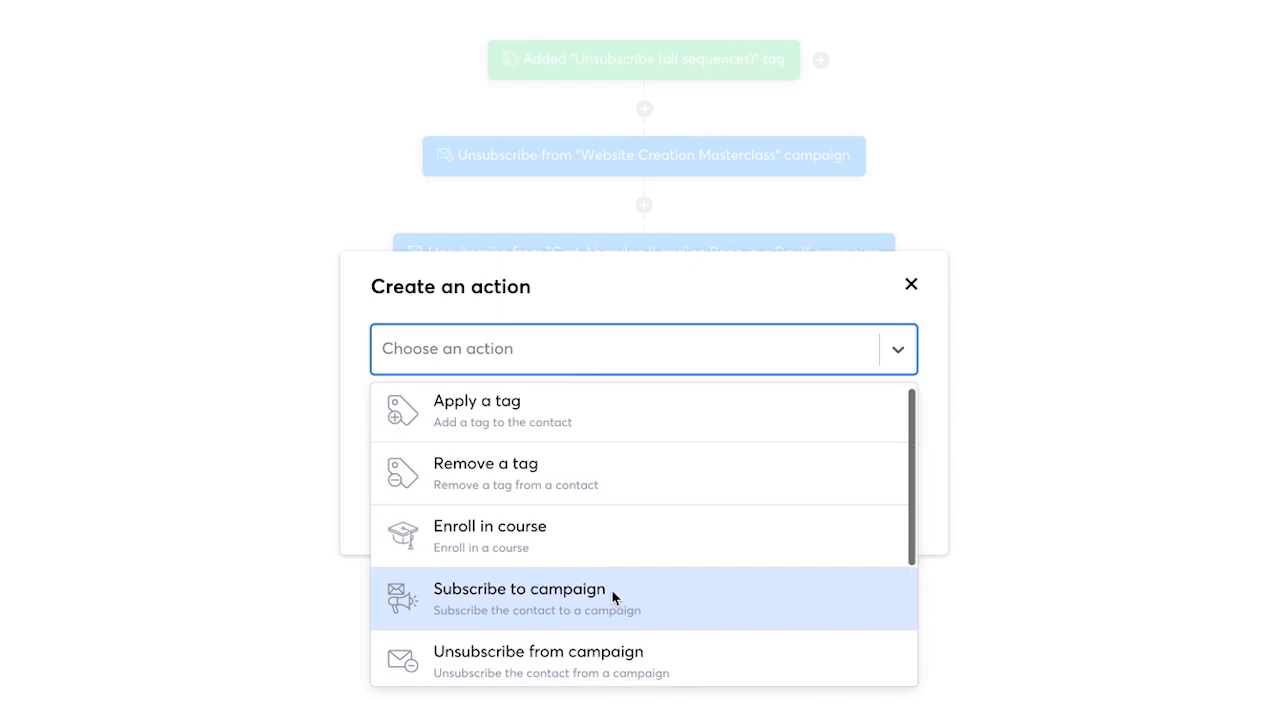
{"action": "scroll", "coordinate": [611, 589], "scroll_direction": "down", "scroll_amount": 1}
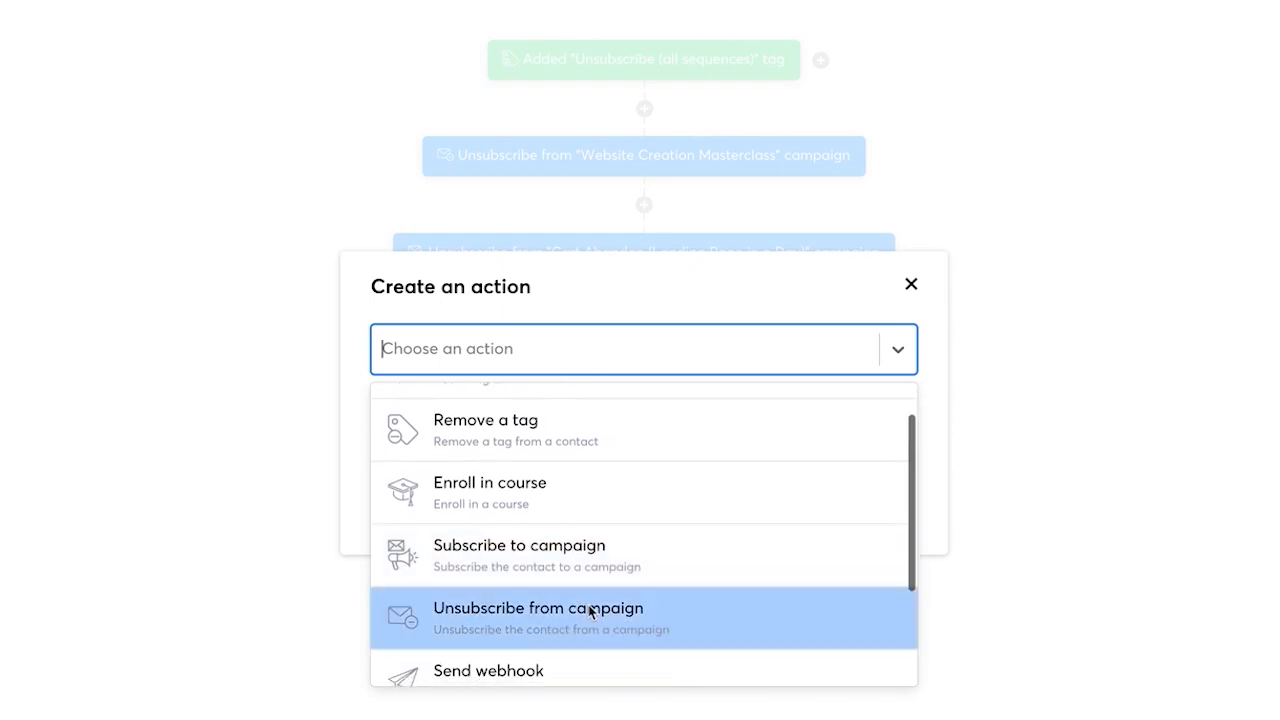
{"action": "left_click", "coordinate": [634, 611]}
{"action": "left_click", "coordinate": [590, 414]}
{"action": "type", "text": "you"}
{"action": "left_click", "coordinate": [584, 477]}
{"action": "left_click", "coordinate": [420, 469]}
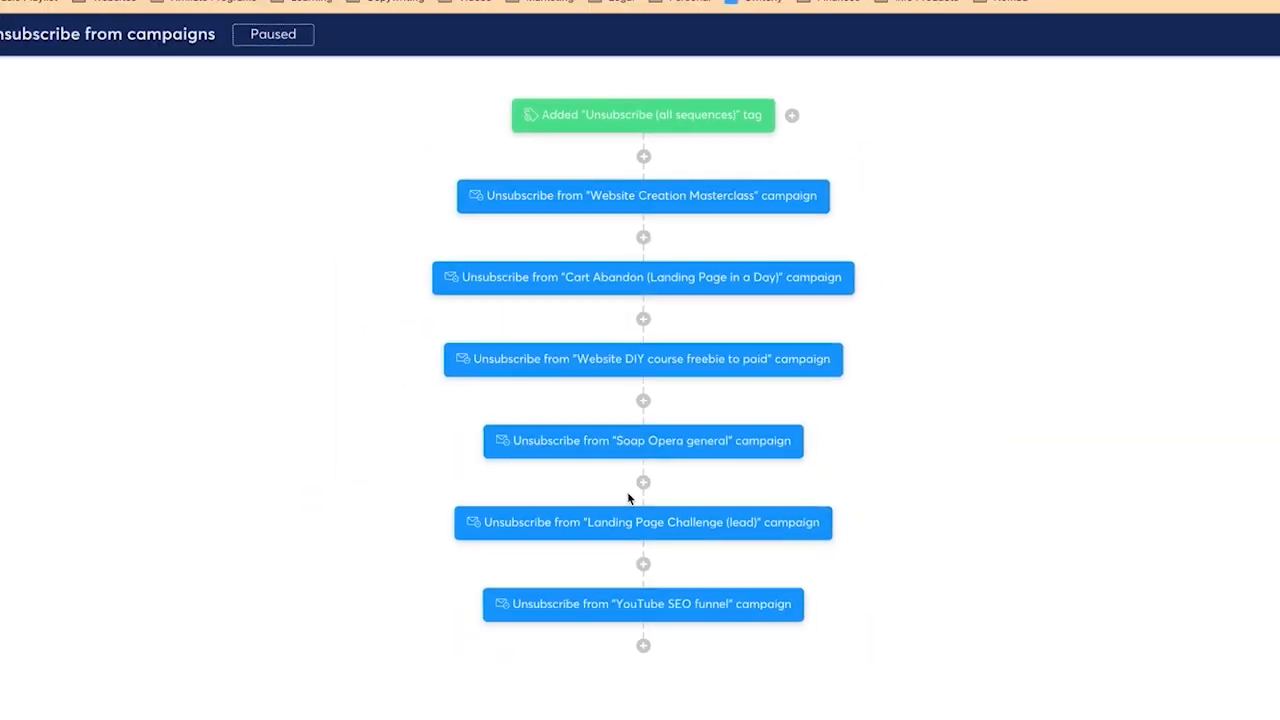
Step: Add an Unsubscribe from campaign action for LinkRedirect.io nurture sequence below the YouTube SEO funnel action
{"action": "left_click", "coordinate": [643, 654]}
{"action": "left_click", "coordinate": [571, 399]}
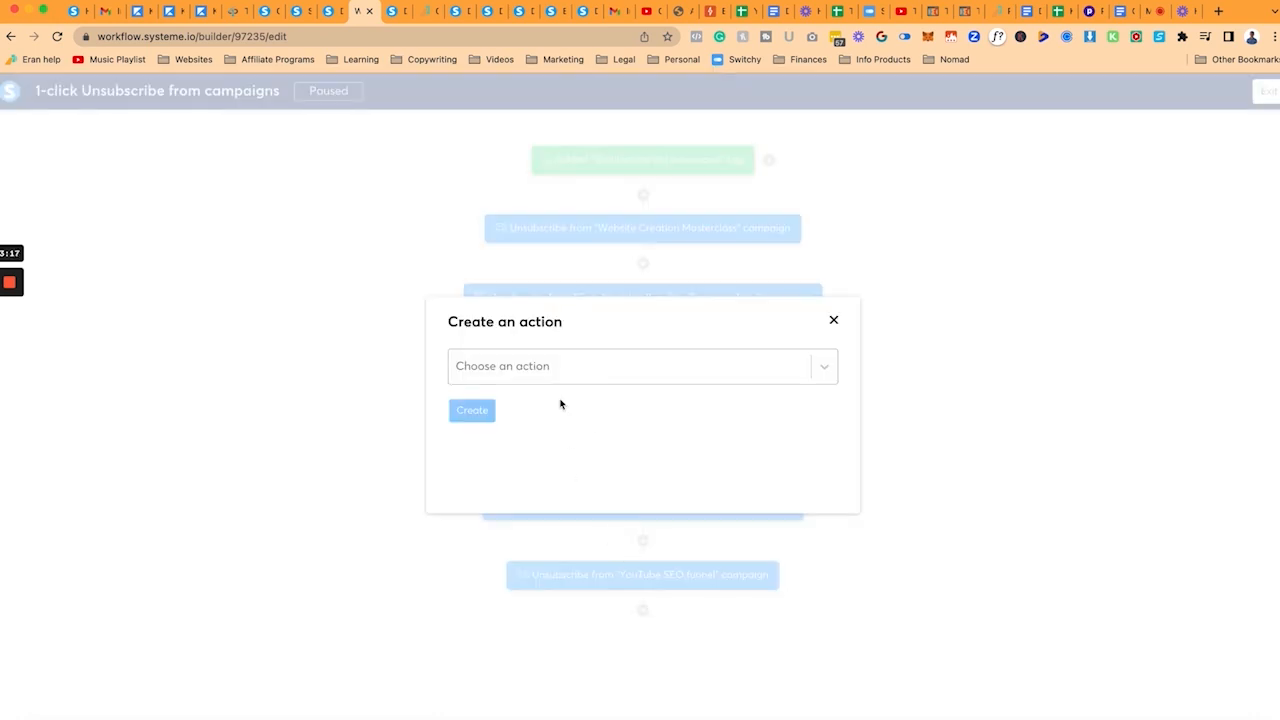
{"action": "left_click", "coordinate": [557, 368]}
{"action": "scroll", "coordinate": [565, 540], "scroll_direction": "down", "scroll_amount": 1}
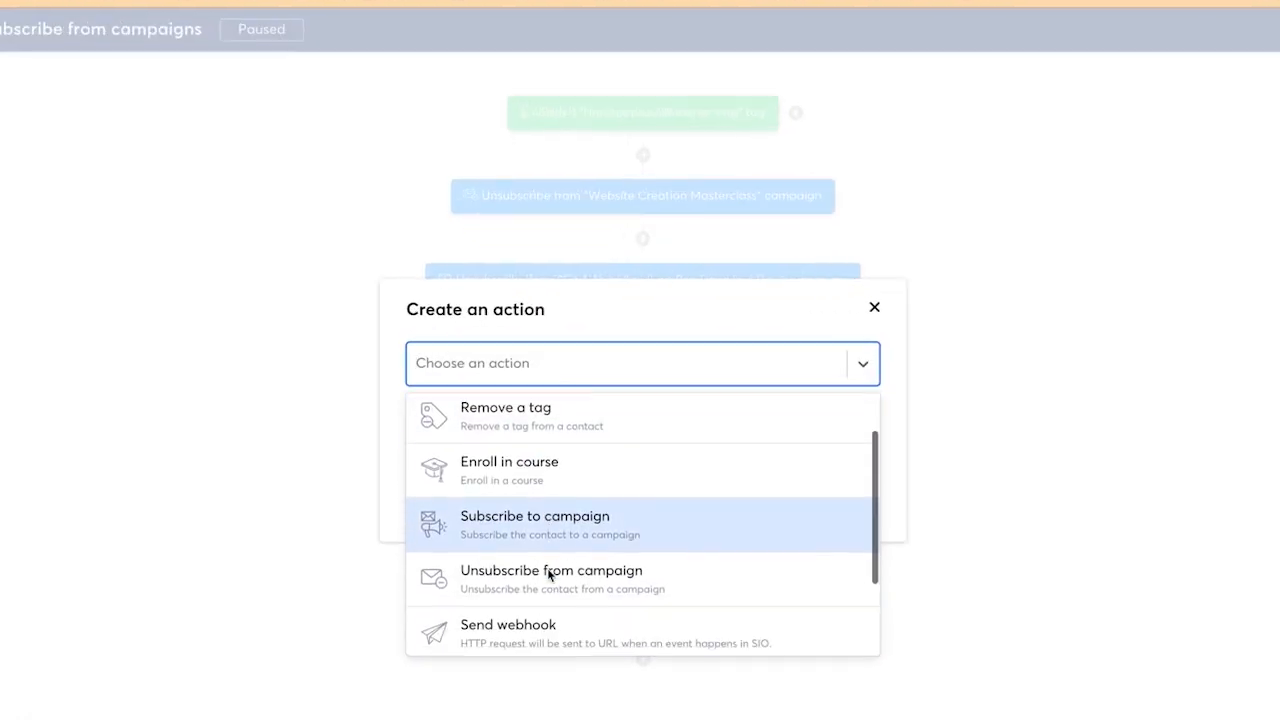
{"action": "left_click", "coordinate": [549, 576]}
{"action": "left_click", "coordinate": [543, 426]}
{"action": "type", "text": "link"}
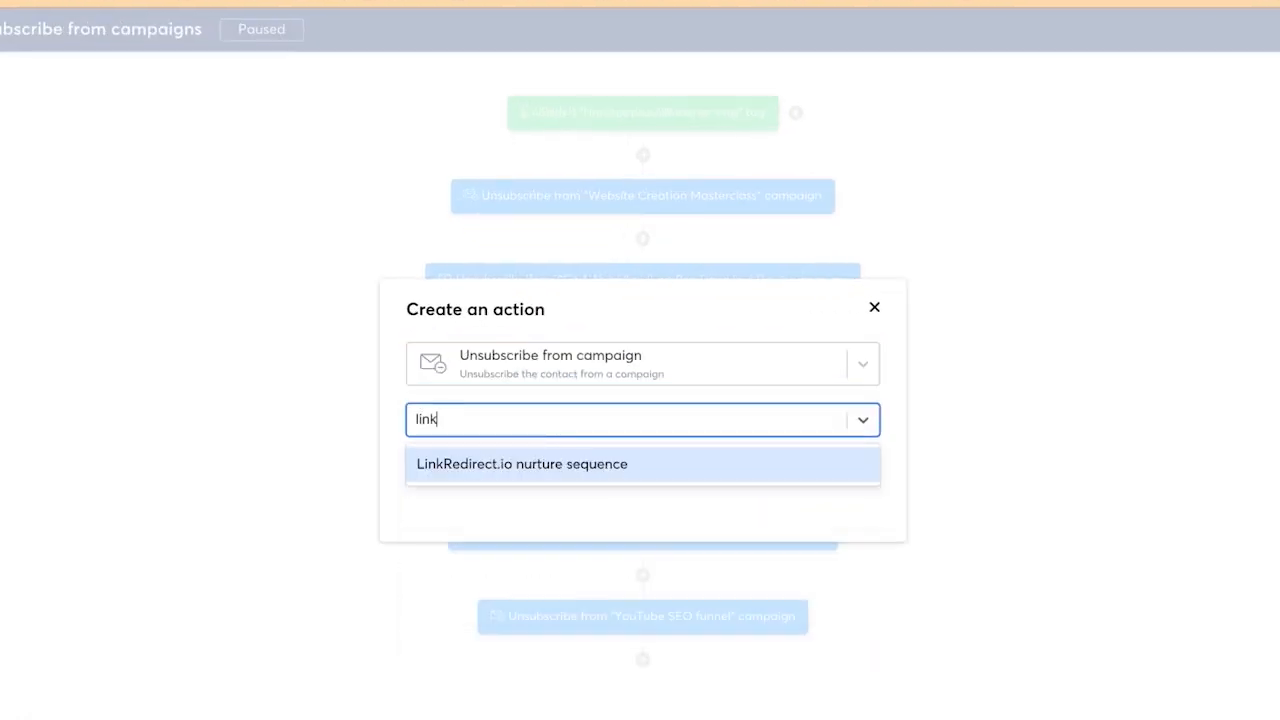
{"action": "left_click", "coordinate": [553, 462]}
{"action": "left_click", "coordinate": [433, 472]}
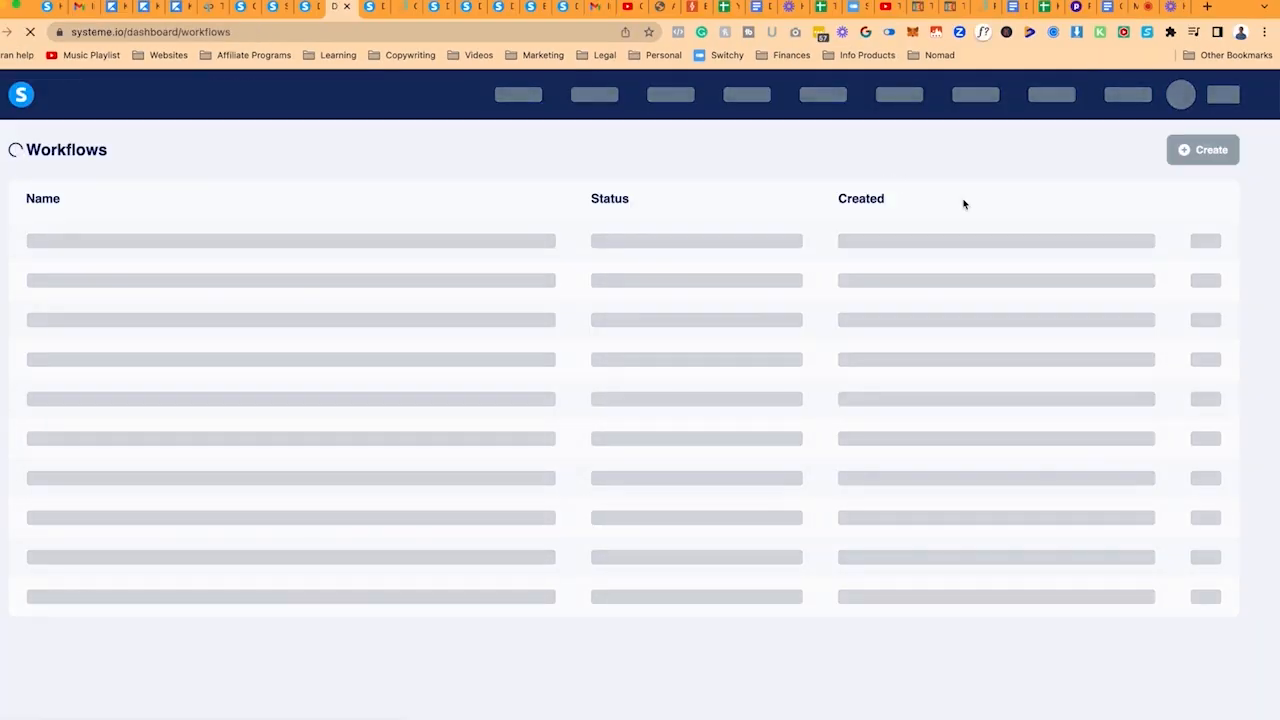
Step: Activate the 1-click Unsubscribe from campaigns workflow and return to the Unsubscribe Funnel
{"action": "left_click", "coordinate": [610, 240]}
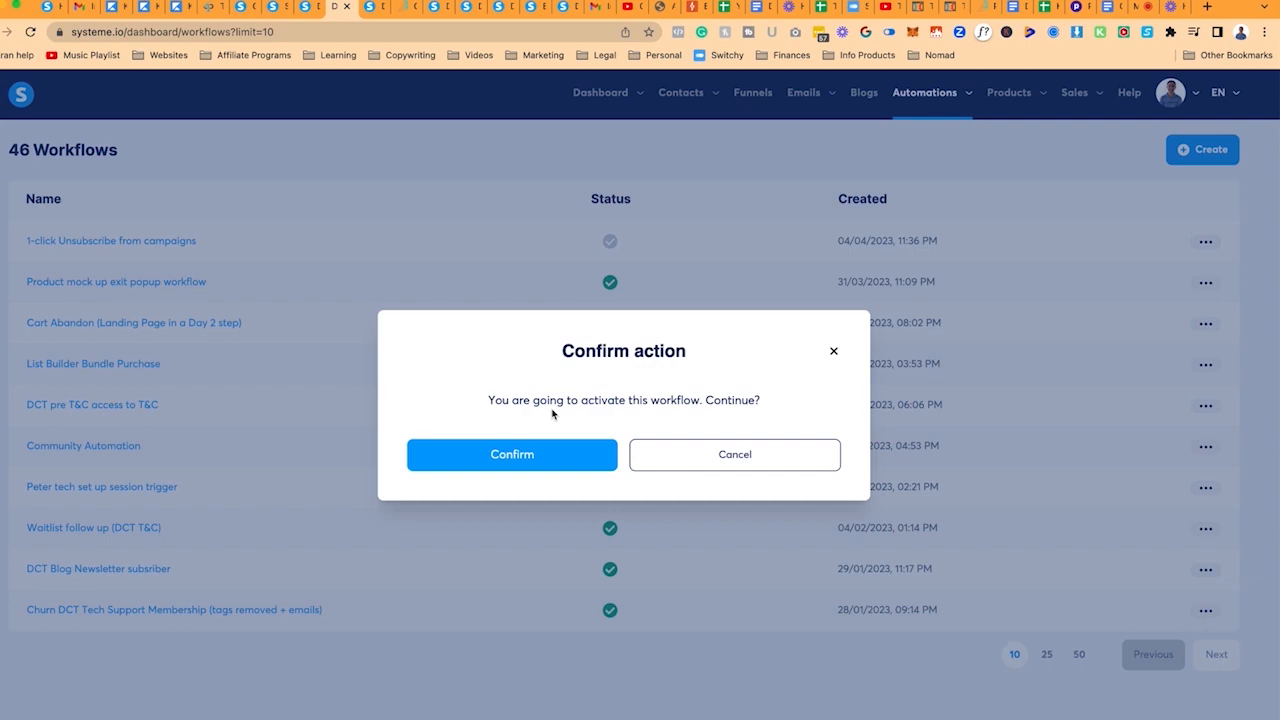
{"action": "left_click", "coordinate": [521, 452]}
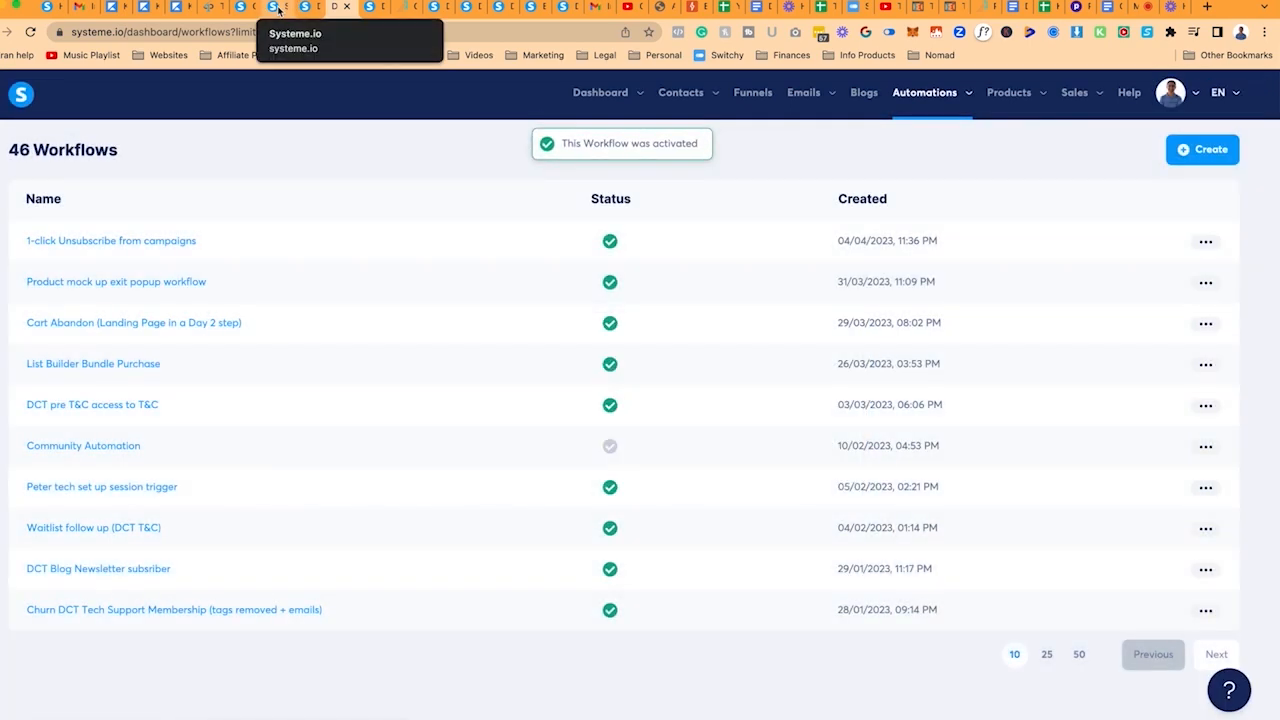
{"action": "left_click", "coordinate": [276, 8]}
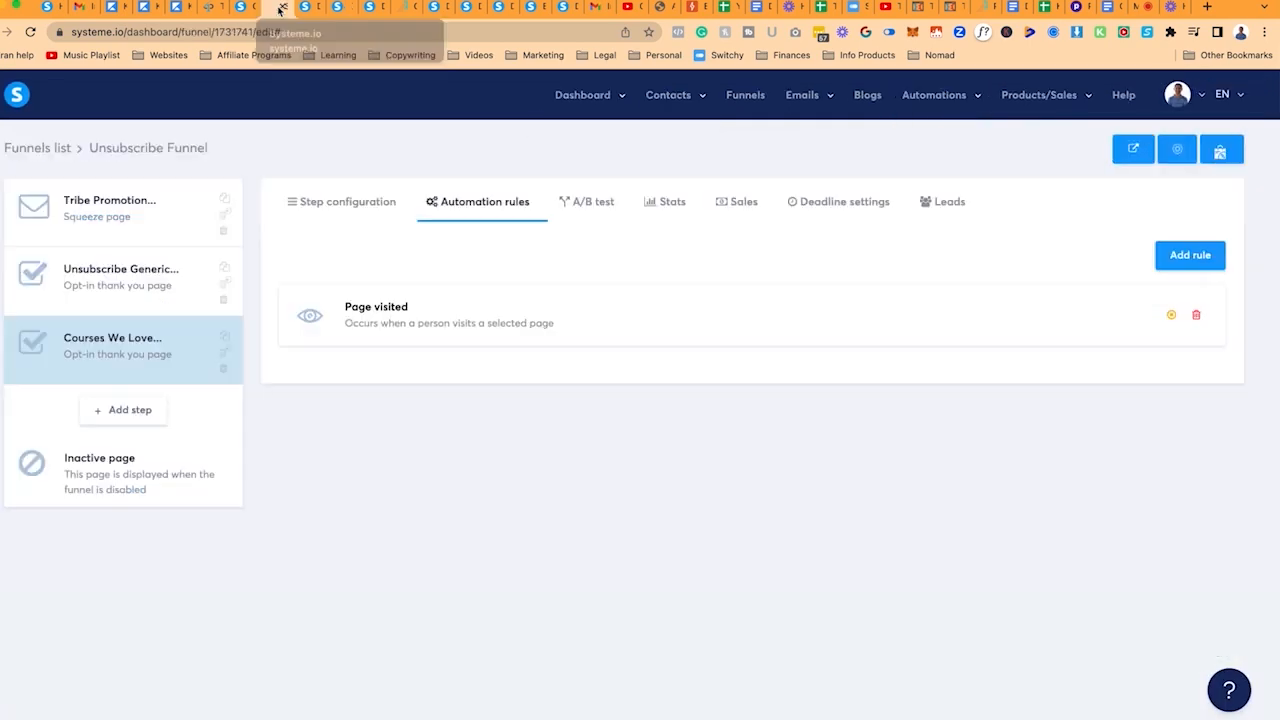
Step: Add a funnel step named "Unsubscribe (all email campaigns)" with the type Opt-in thank you page
{"action": "left_click", "coordinate": [120, 409]}
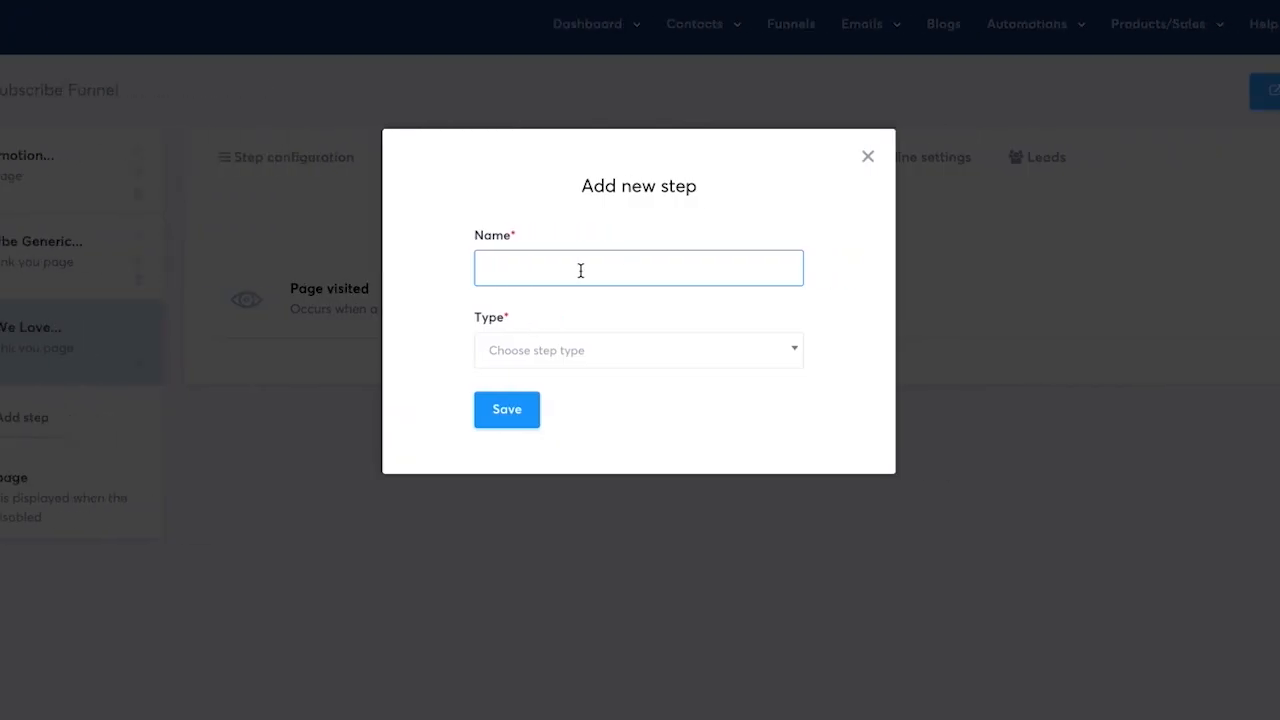
{"action": "type", "text": "Un"}
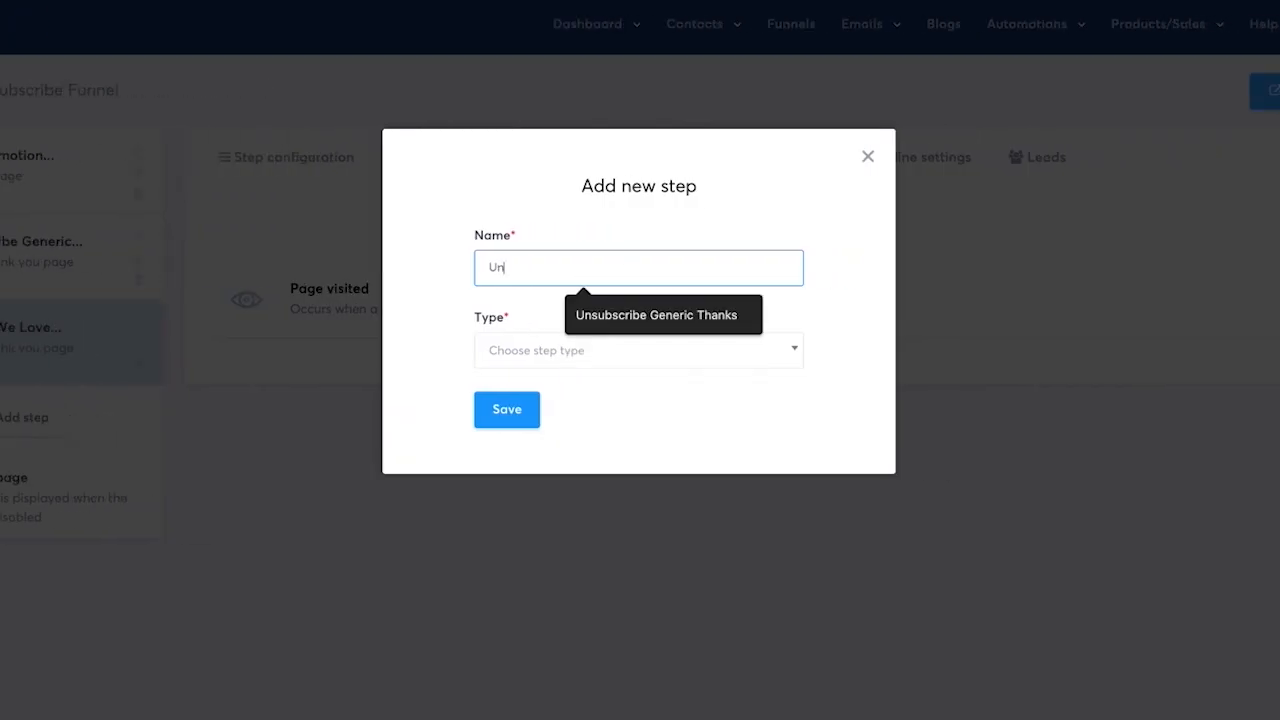
{"action": "left_click", "coordinate": [666, 320]}
{"action": "key", "text": "BackSpace"}
{"action": "key", "text": "BackSpace"}
{"action": "key", "text": "BackSpace"}
{"action": "key", "text": "BackSpace"}
{"action": "key", "text": "BackSpace"}
{"action": "key", "text": "BackSpace"}
{"action": "key", "text": "BackSpace"}
{"action": "key", "text": "BackSpace"}
{"action": "key", "text": "BackSpace"}
{"action": "key", "text": "BackSpace"}
{"action": "key", "text": "BackSpace"}
{"action": "key", "text": "BackSpace"}
{"action": "key", "text": "BackSpace"}
{"action": "key", "text": "BackSpace"}
{"action": "type", "text": "(all email campaigns"}
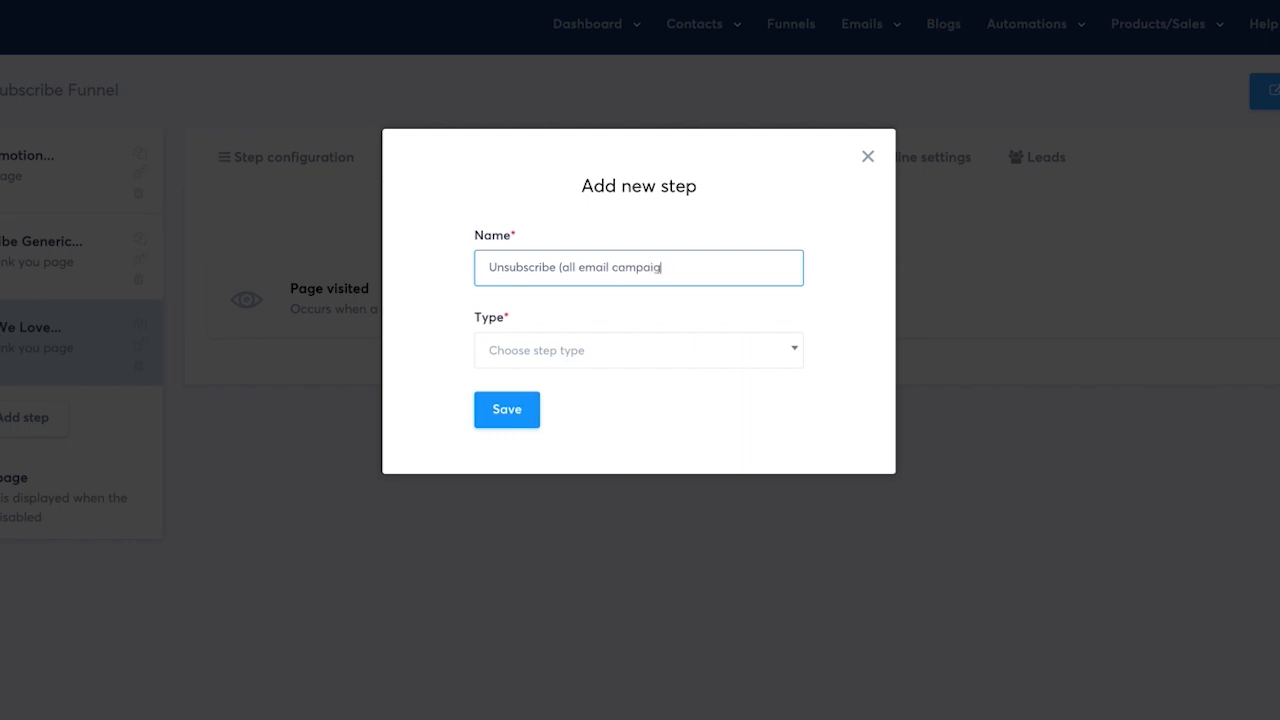
{"action": "left_click", "coordinate": [569, 347]}
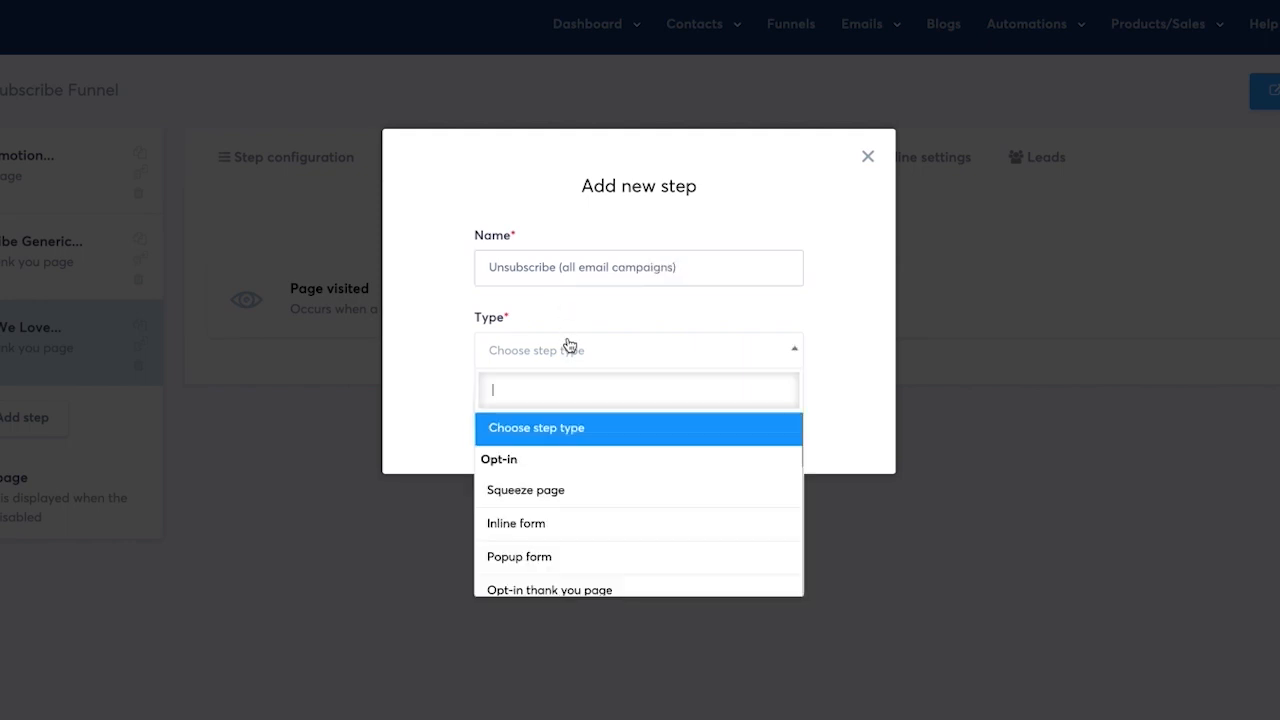
{"action": "scroll", "coordinate": [576, 494], "scroll_direction": "down", "scroll_amount": 3}
{"action": "left_click", "coordinate": [566, 466]}
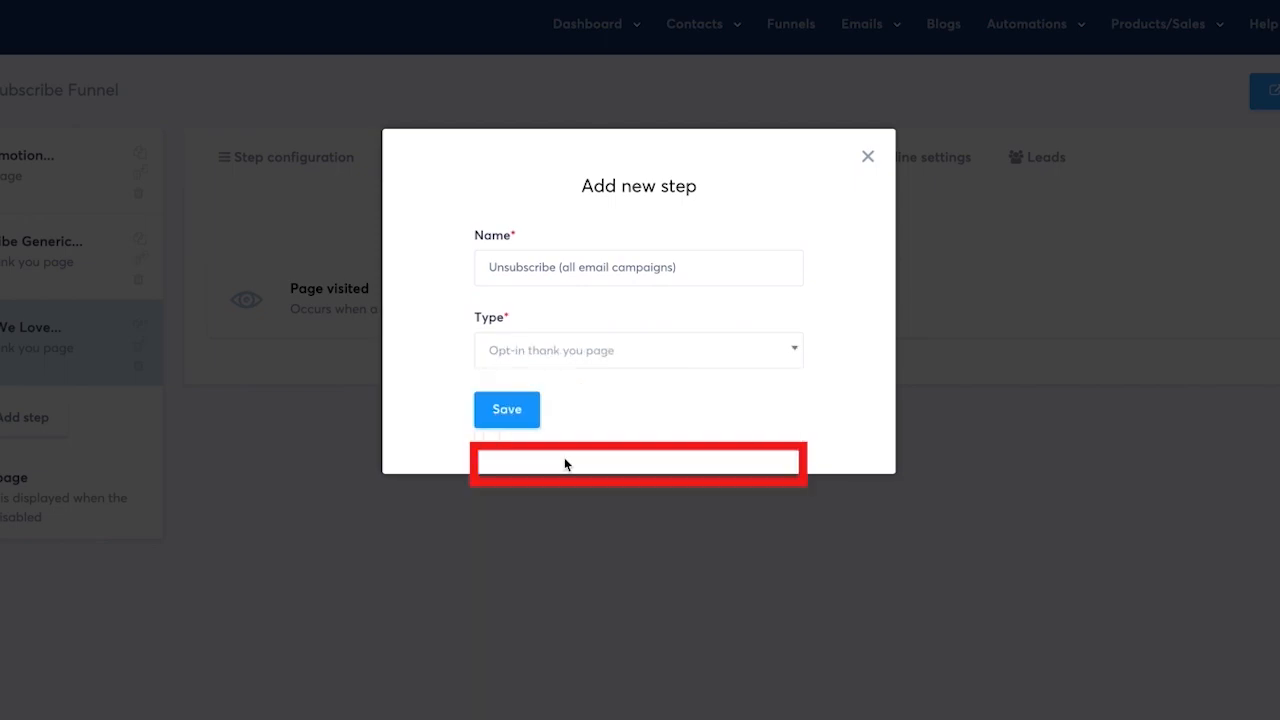
{"action": "left_click", "coordinate": [524, 414]}
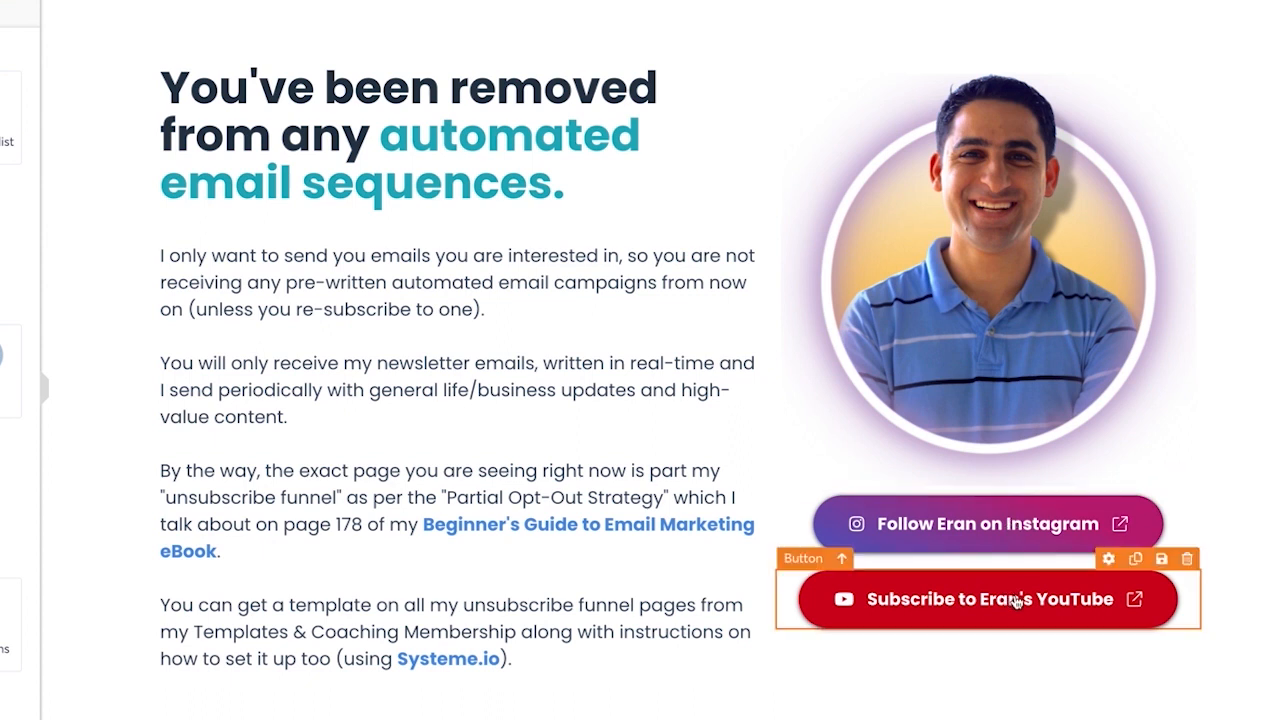
{"action": "left_click", "coordinate": [474, 388]}
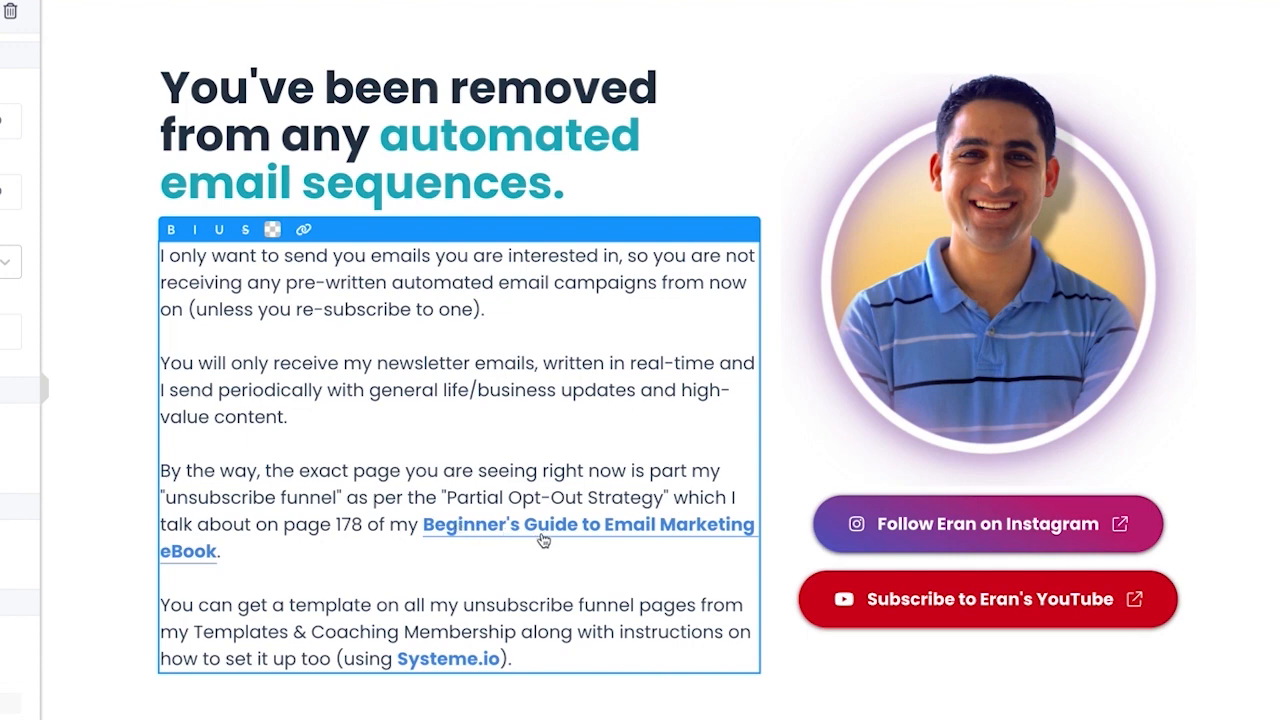
{"action": "left_click", "coordinate": [538, 470]}
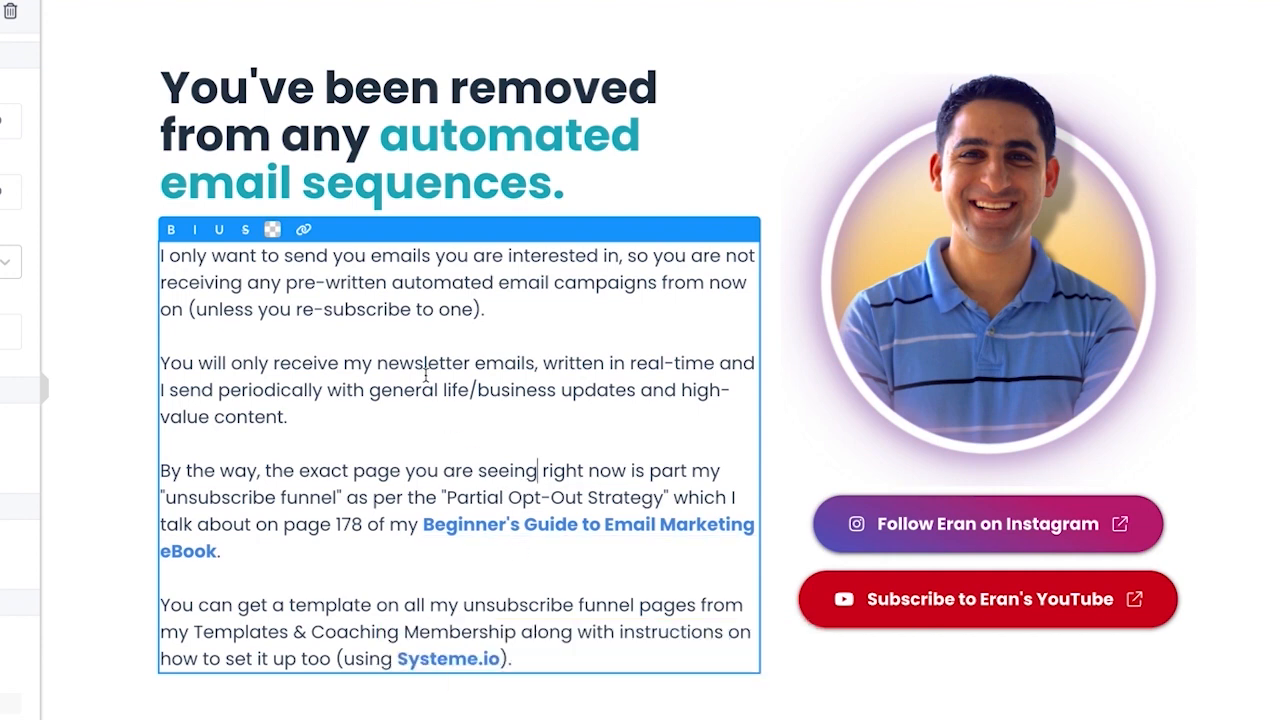
{"action": "left_click", "coordinate": [95, 167]}
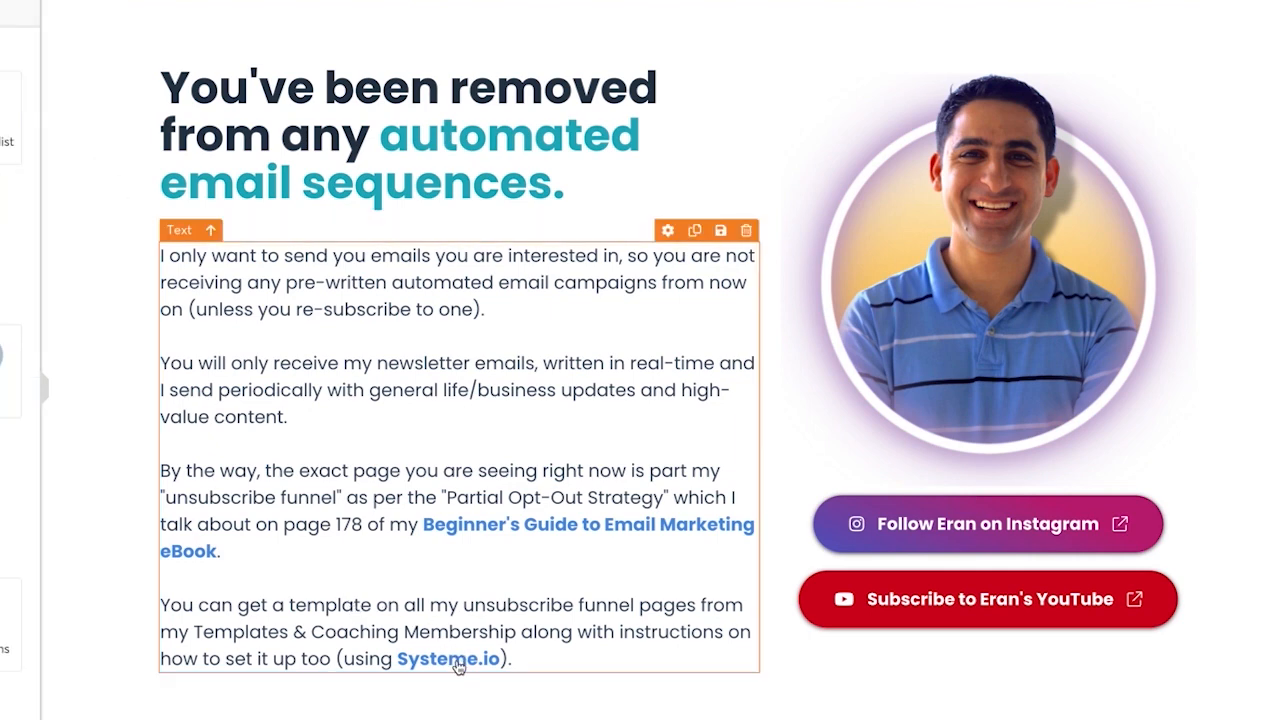
Step: Set the bottom margin of the body text below the "You've been removed" headline to 60 and save the page changes
{"action": "left_click", "coordinate": [396, 318]}
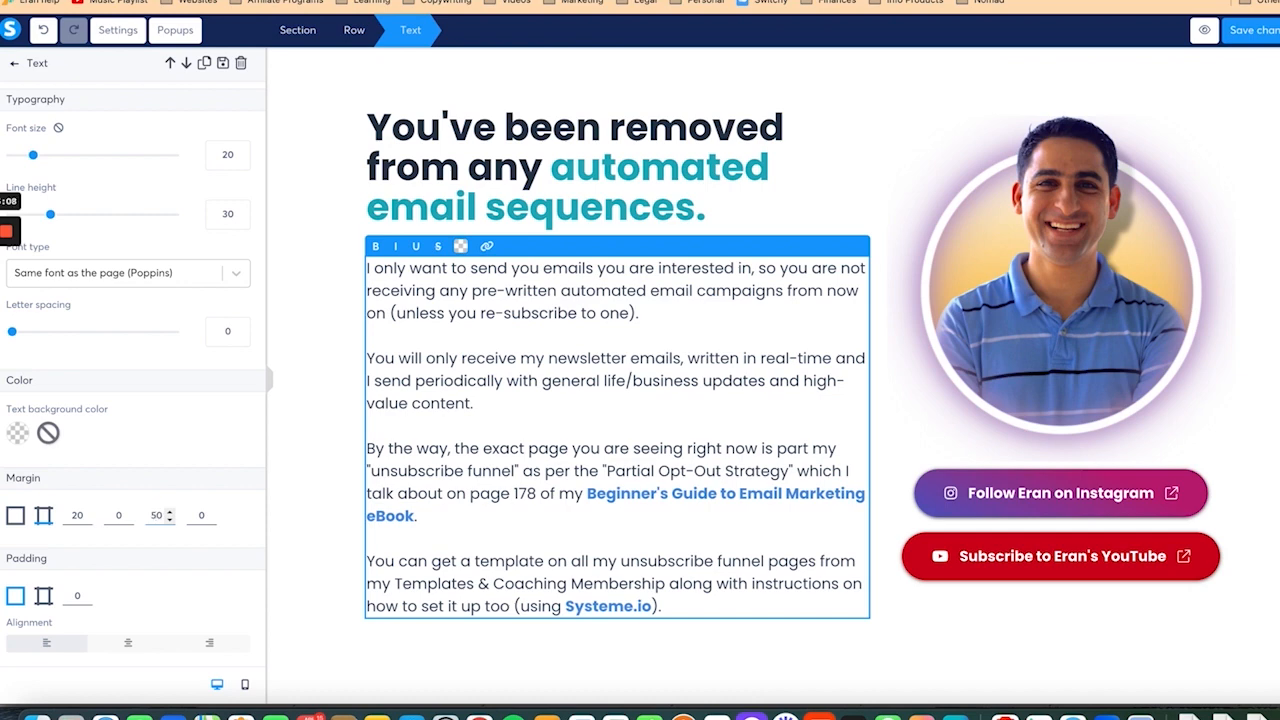
{"action": "left_click", "coordinate": [330, 460]}
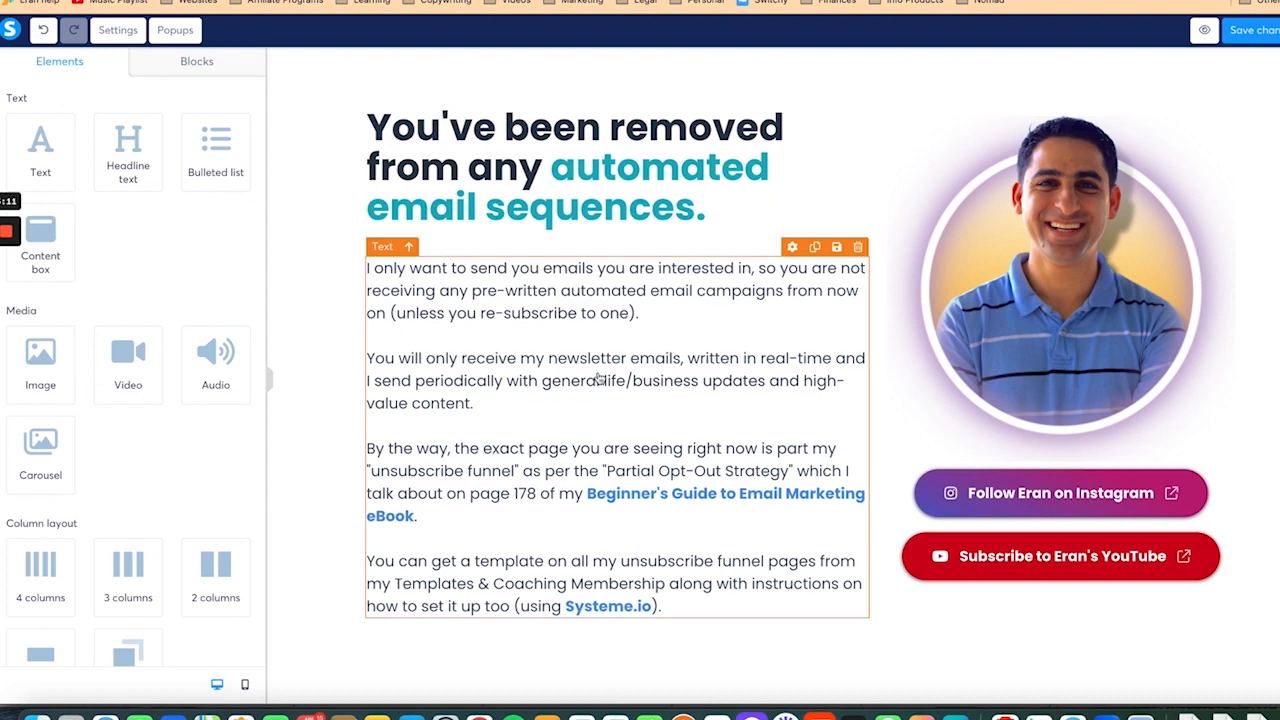
{"action": "left_click", "coordinate": [790, 248]}
{"action": "scroll", "coordinate": [224, 406], "scroll_direction": "down", "scroll_amount": 5}
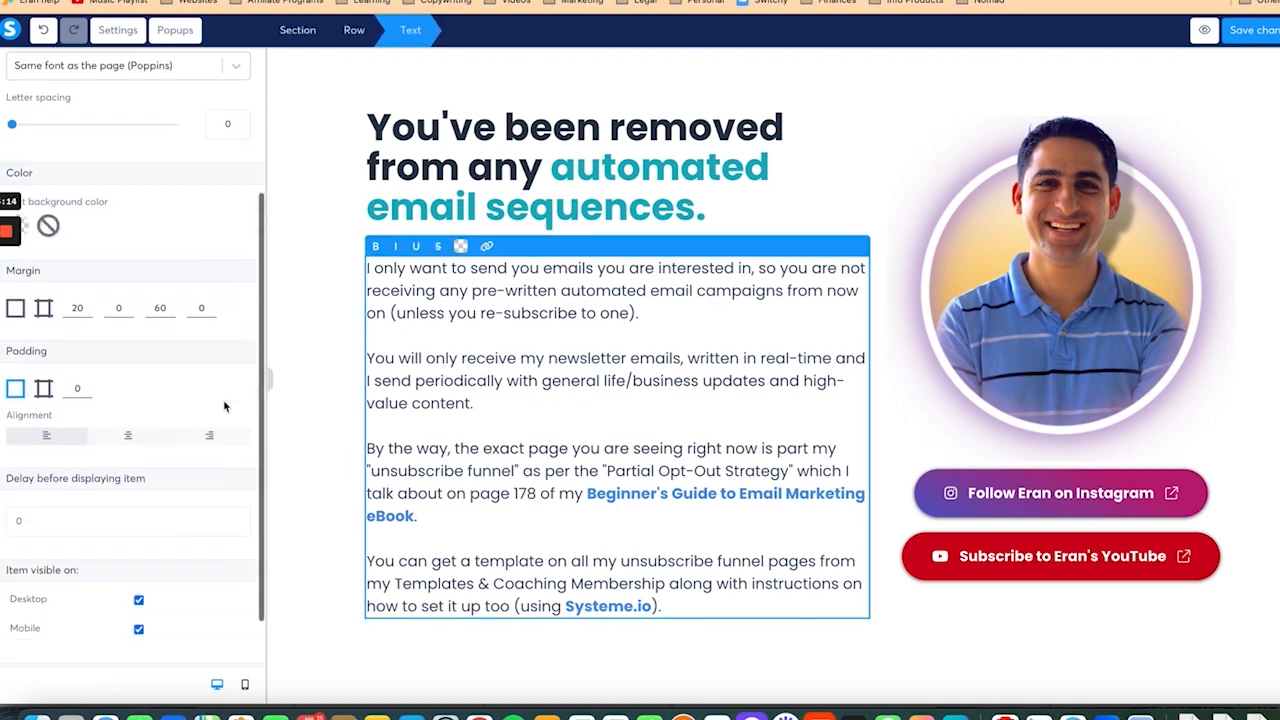
{"action": "scroll", "coordinate": [224, 406], "scroll_direction": "up", "scroll_amount": 5}
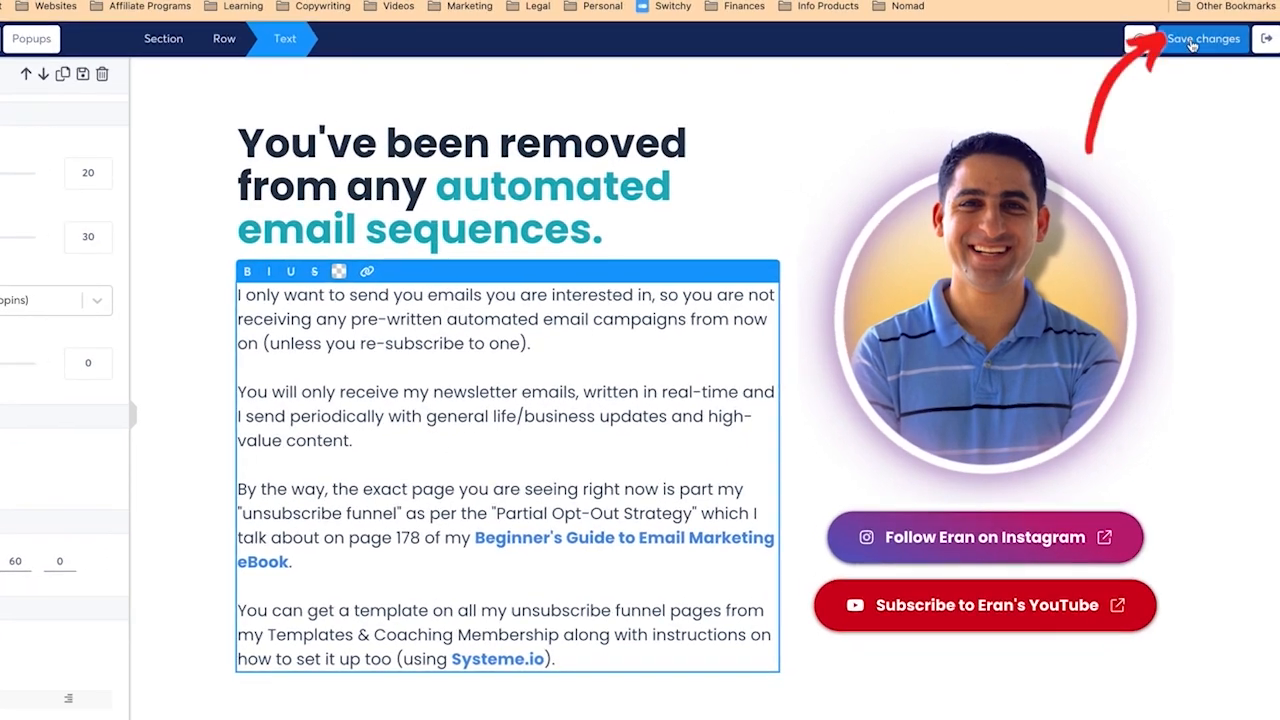
{"action": "left_click", "coordinate": [1192, 42]}
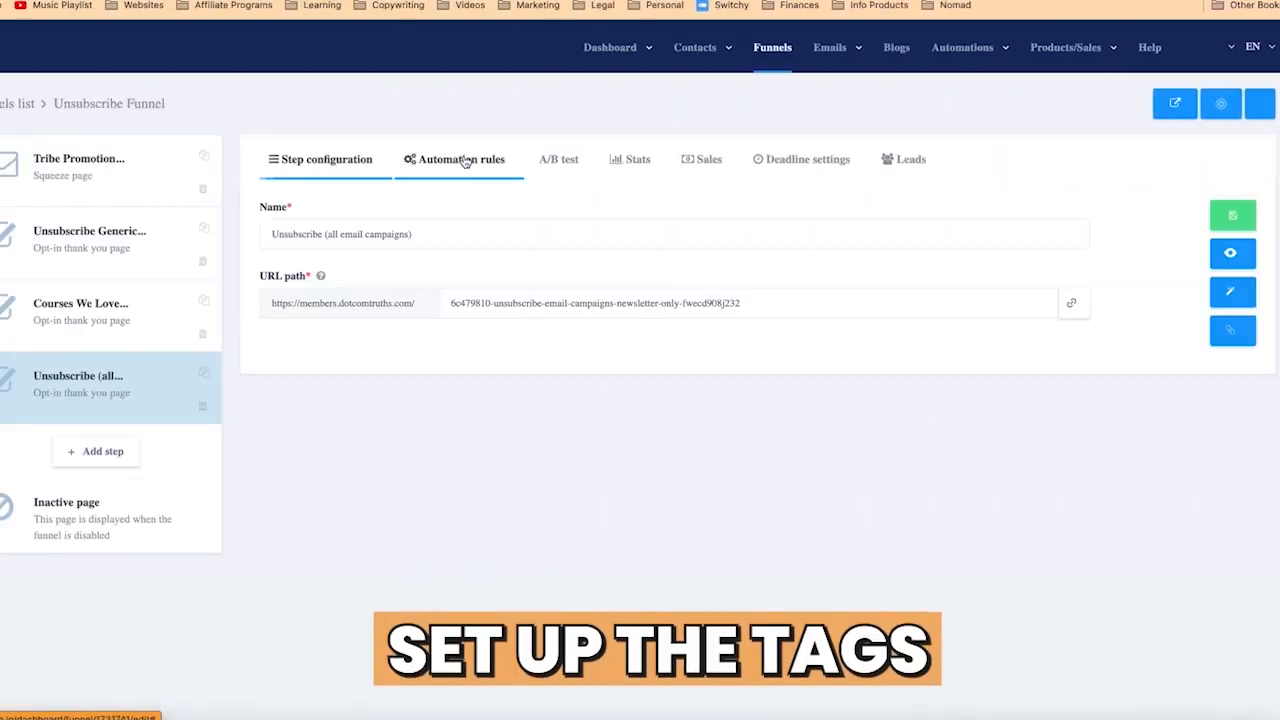
Step: Create a Page visited automation rule on the new unsubscribe step that adds the Unsubscribe (all sequences) tag, and save it
{"action": "left_click", "coordinate": [466, 158]}
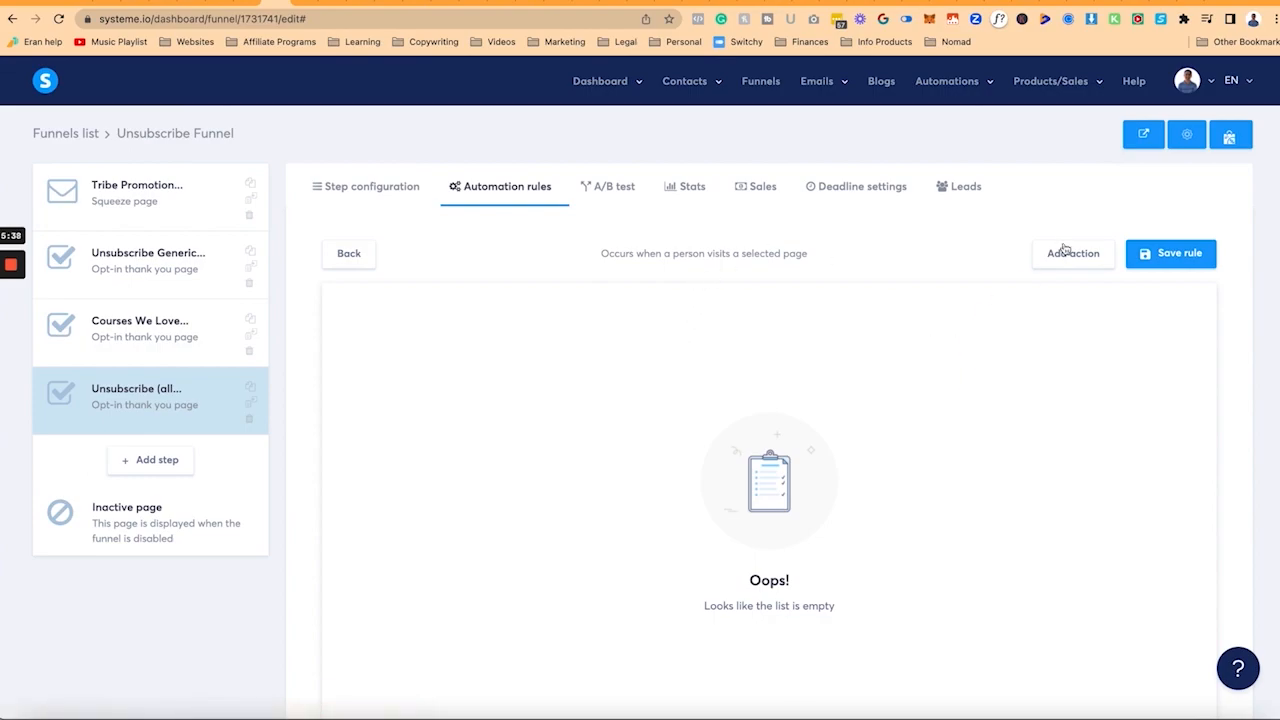
{"action": "left_click", "coordinate": [1068, 250]}
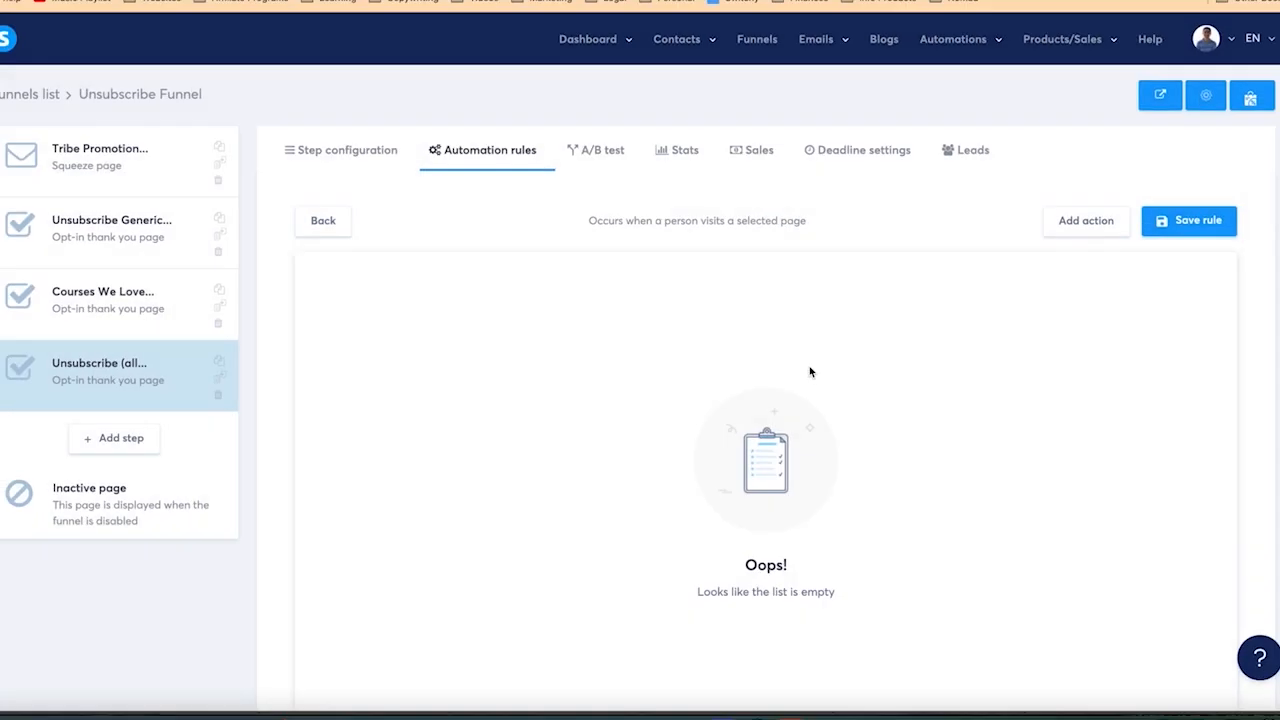
{"action": "left_click", "coordinate": [737, 318]}
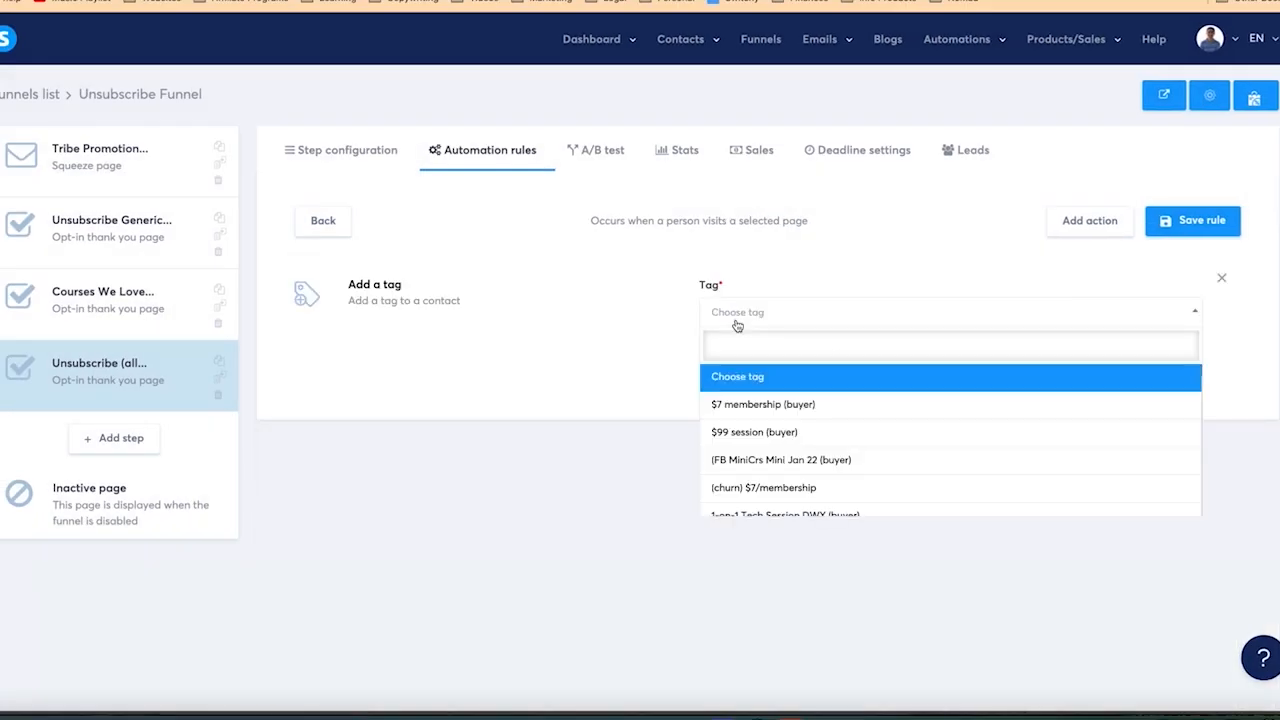
{"action": "type", "text": "uns"}
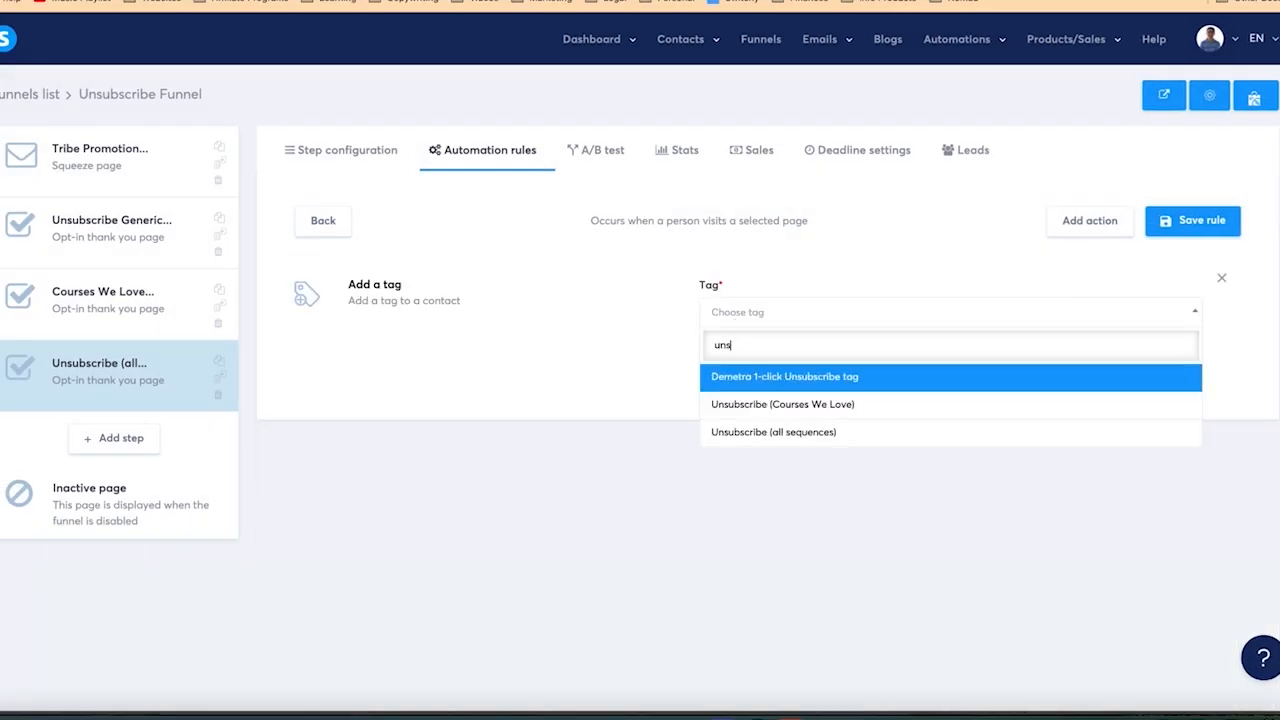
{"action": "left_click", "coordinate": [760, 436]}
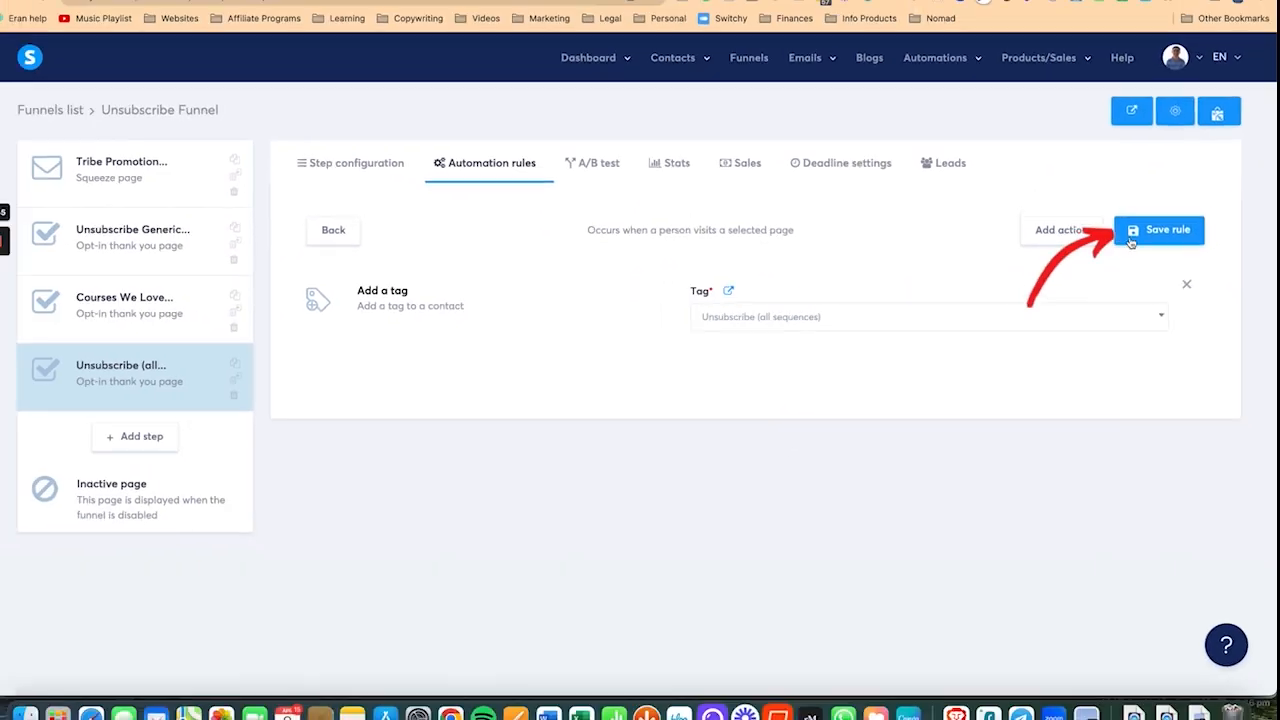
{"action": "left_click", "coordinate": [1213, 172]}
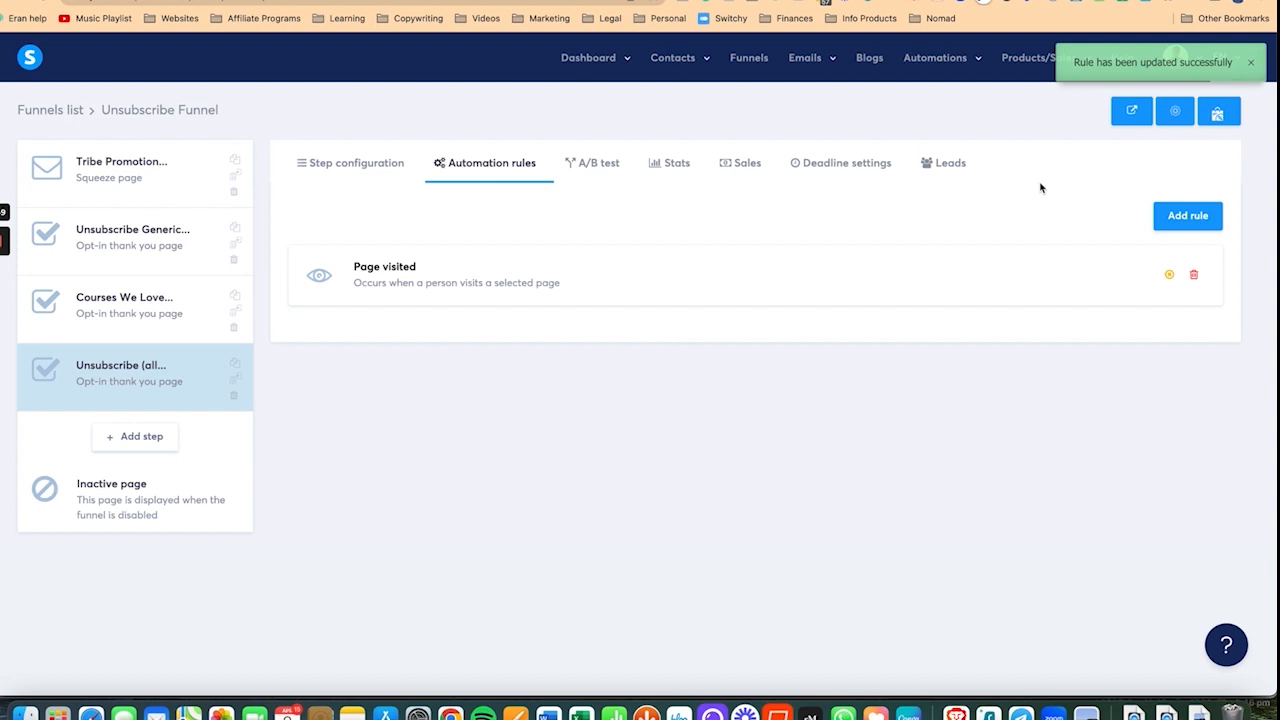
Step: Copy the page URL of the Unsubscribe (all email campaigns) step from its configuration
{"action": "left_click", "coordinate": [362, 166]}
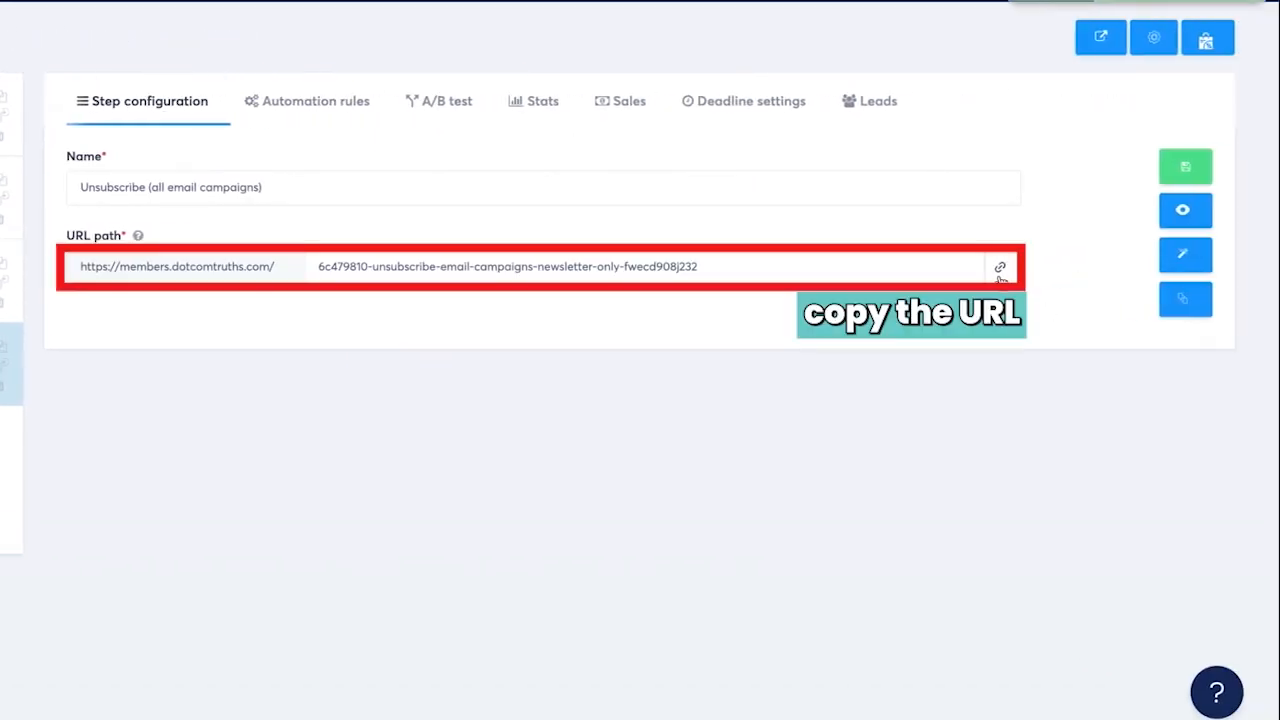
{"action": "left_click", "coordinate": [1000, 267]}
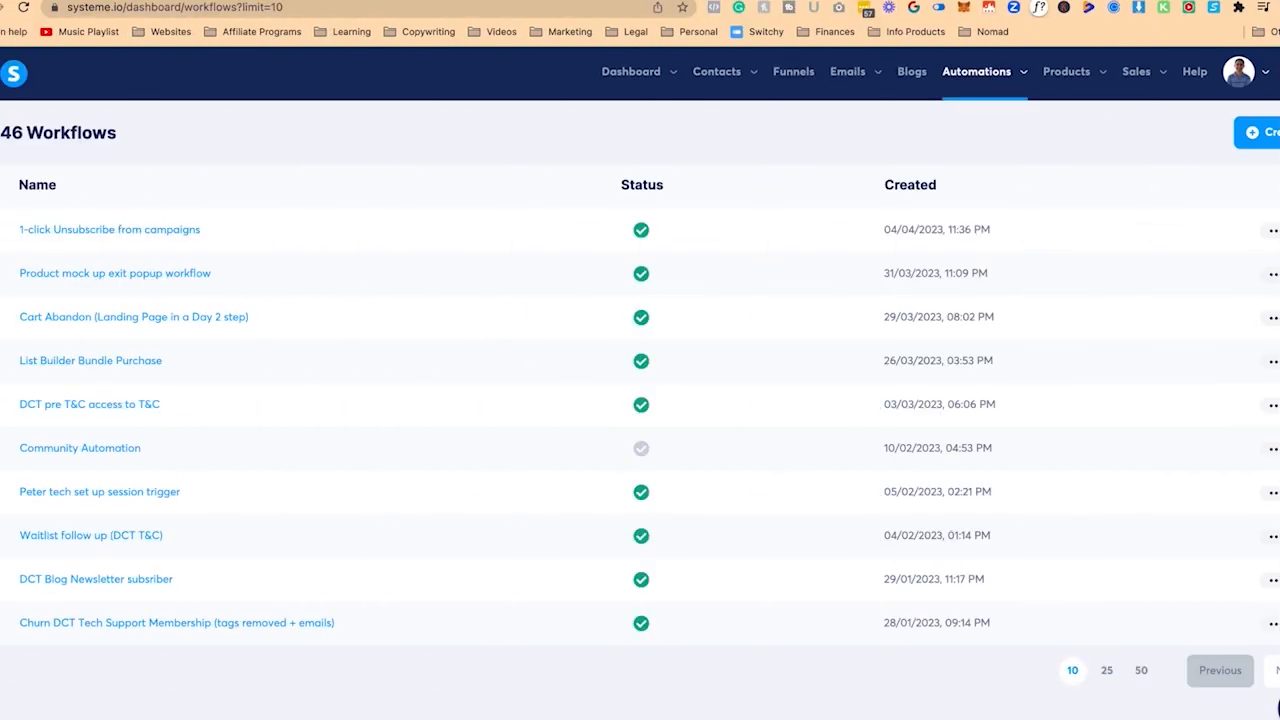
Step: Open the "A Simple Landing Page Structure that WORKS" email of the Landing Page Challenge (lead) campaign for editing
{"action": "mouse_move", "coordinate": [852, 105]}
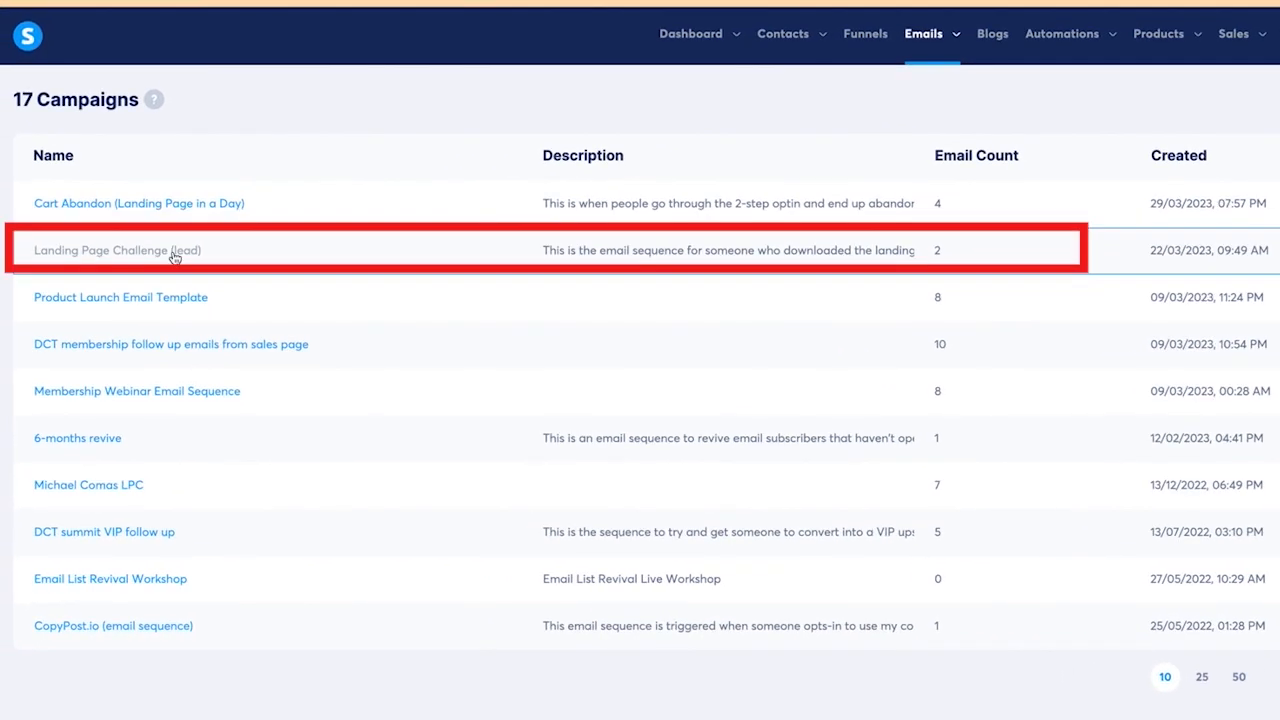
{"action": "left_click", "coordinate": [174, 257]}
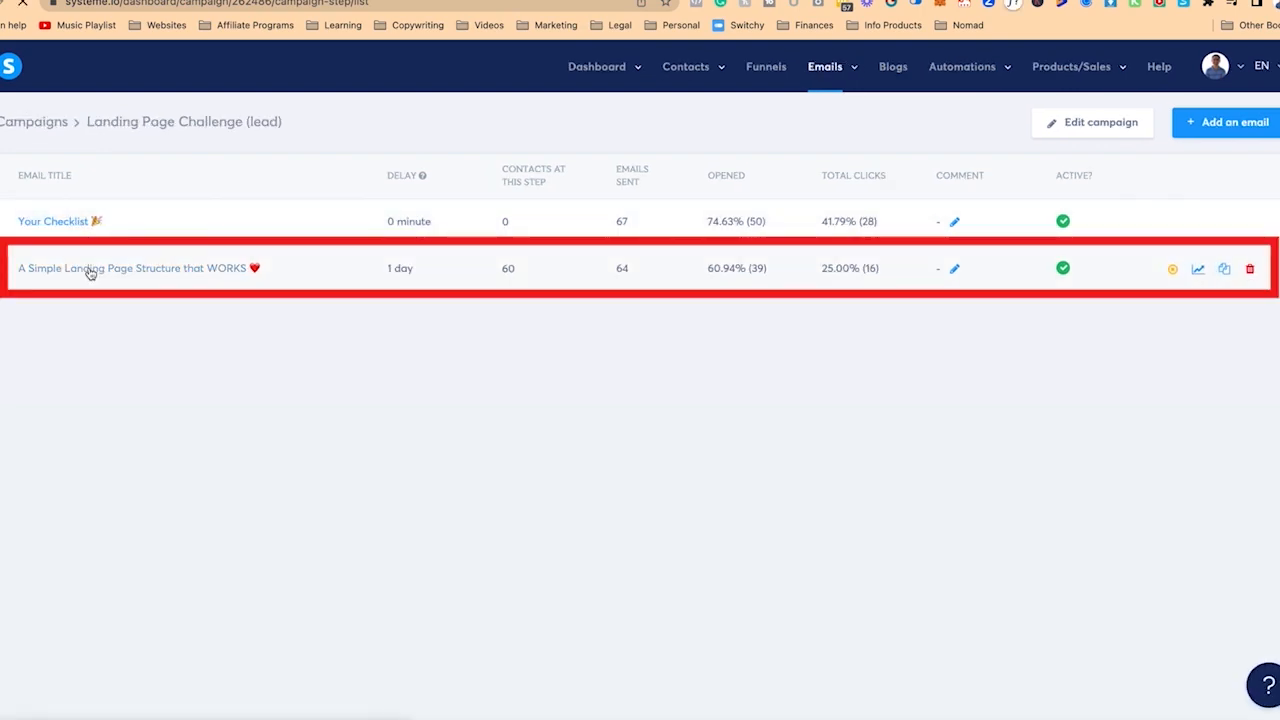
{"action": "left_click", "coordinate": [90, 270]}
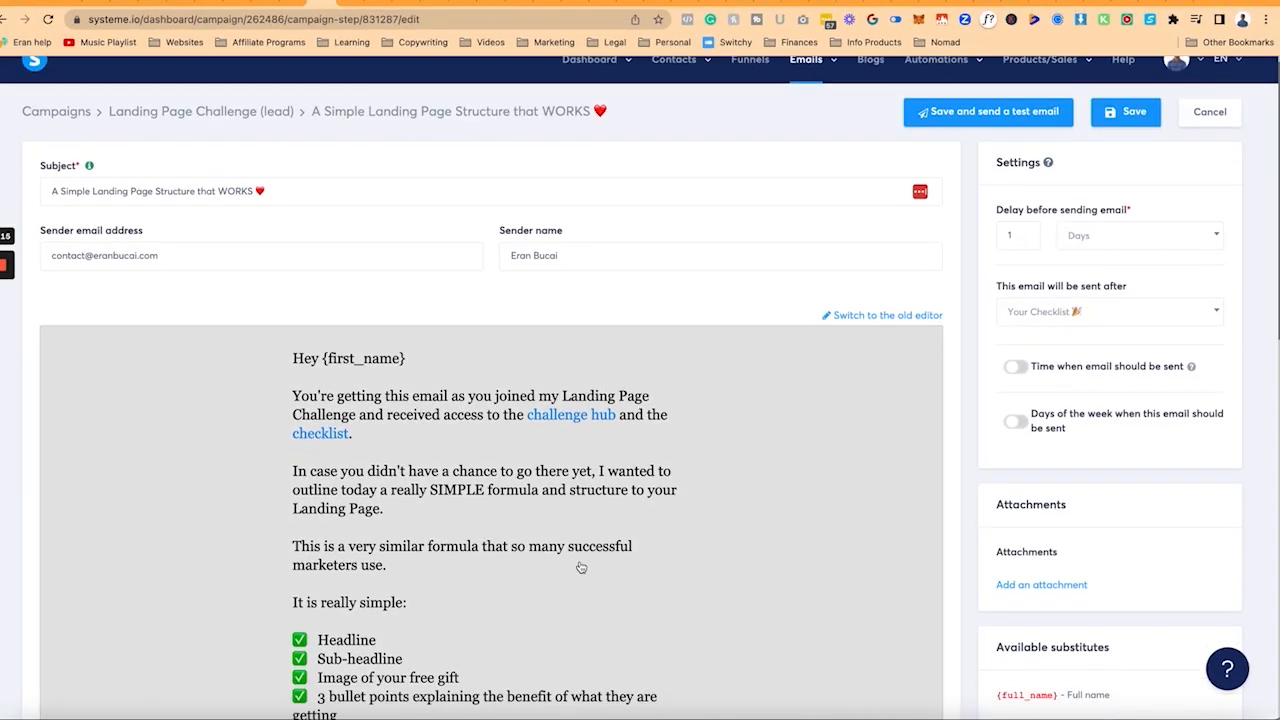
{"action": "scroll", "coordinate": [581, 567], "scroll_direction": "down", "scroll_amount": 5}
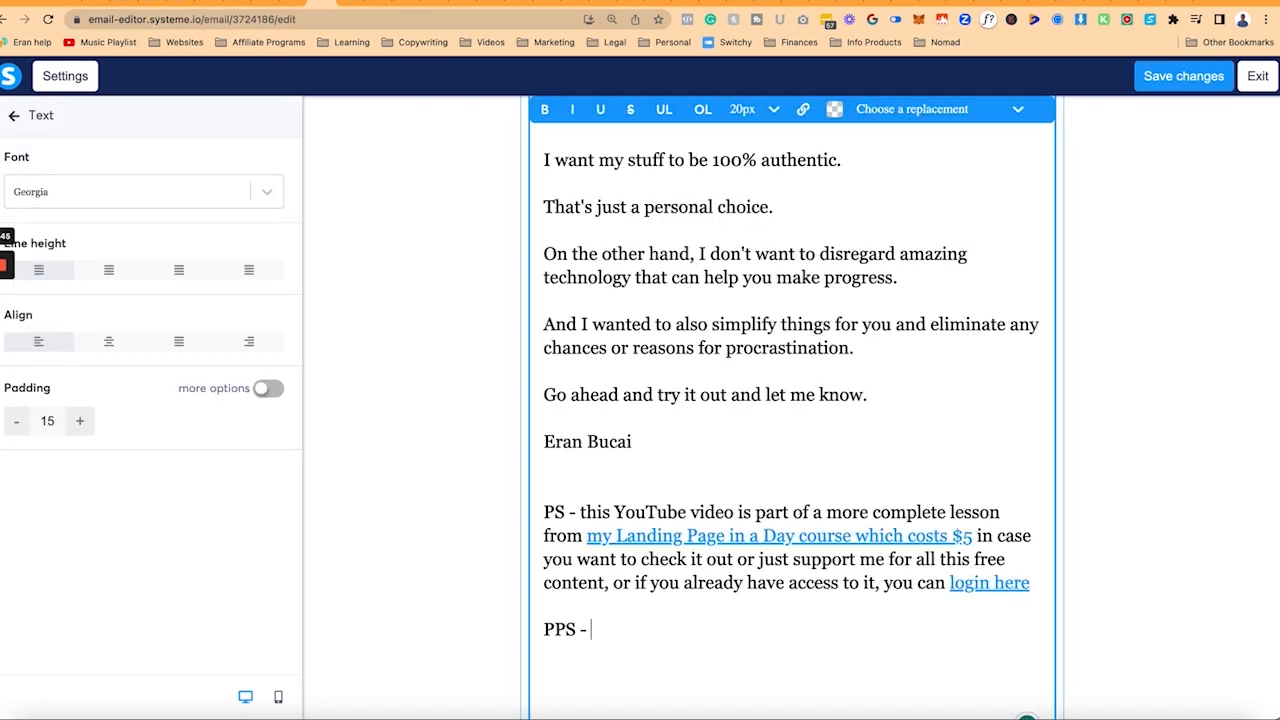
Step: Write a PPS asking "do you feel like you're getting way too many emails from me?" and offering to leave automated campaigns but keep the newsletter
{"action": "type", "text": "do you feel like you're getti"}
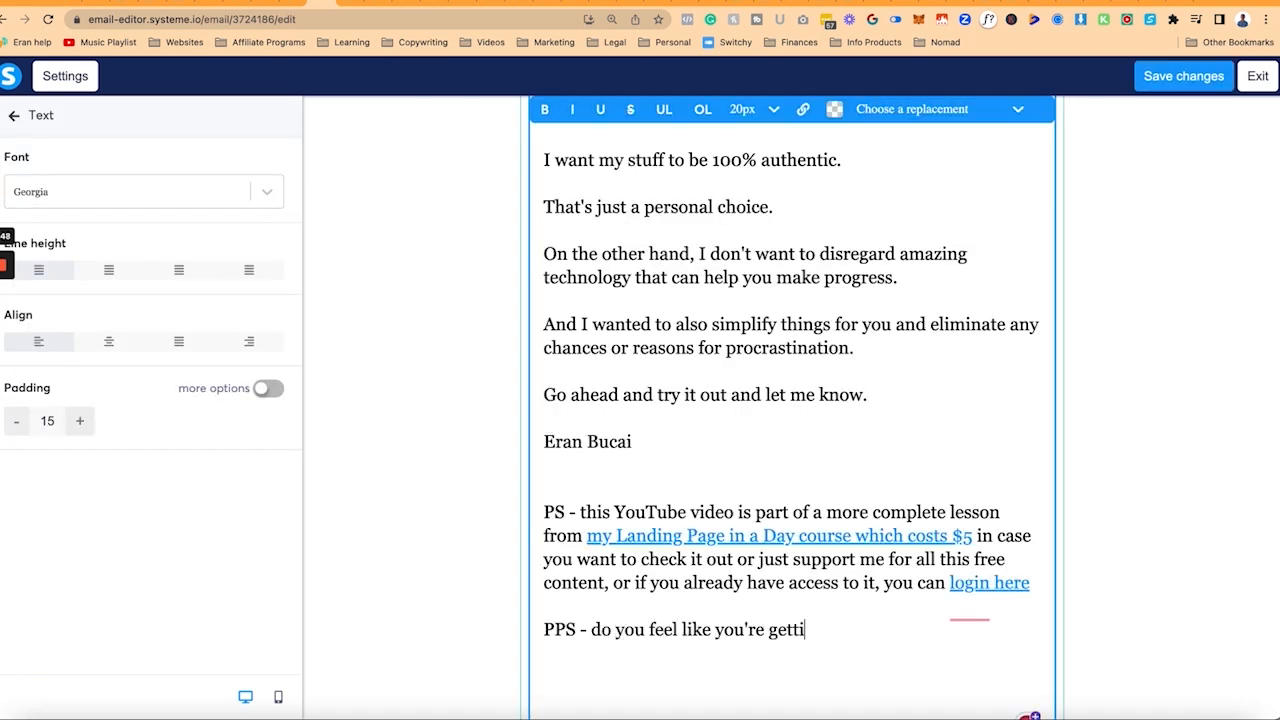
{"action": "type", "text": "ng way too many emails from me?"}
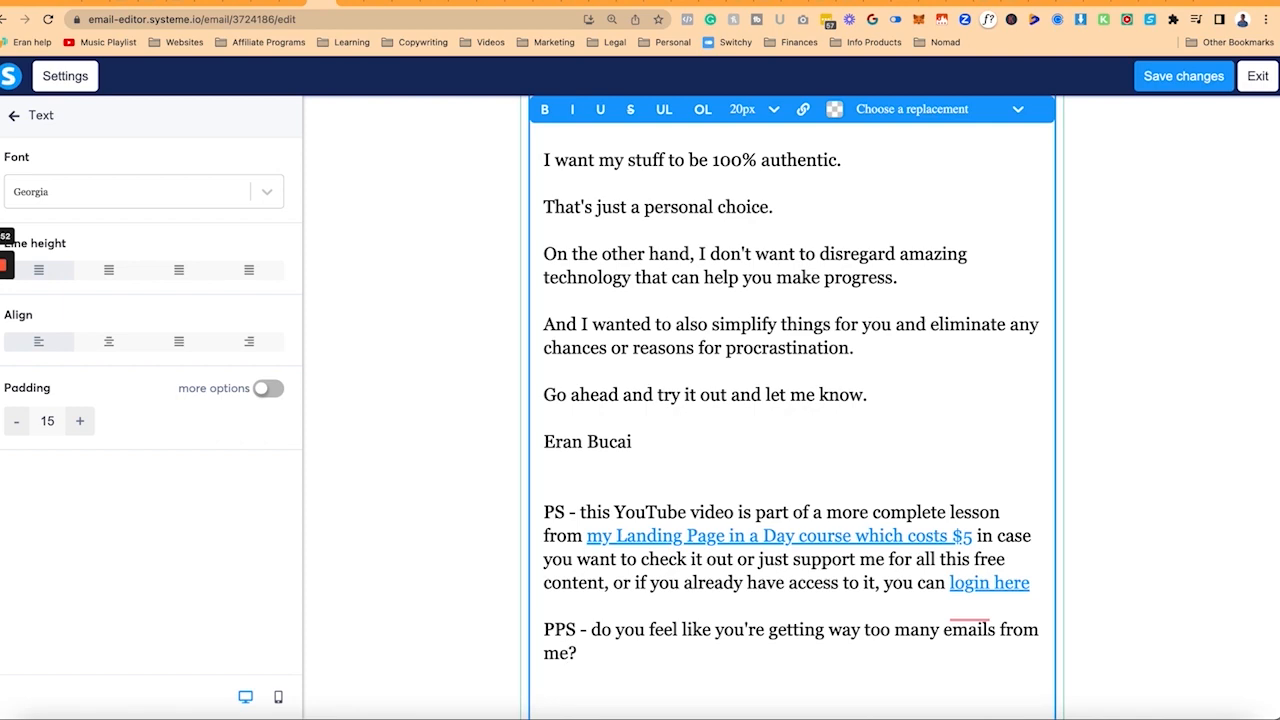
{"action": "type", "text": " Click this link to stay subscribed"}
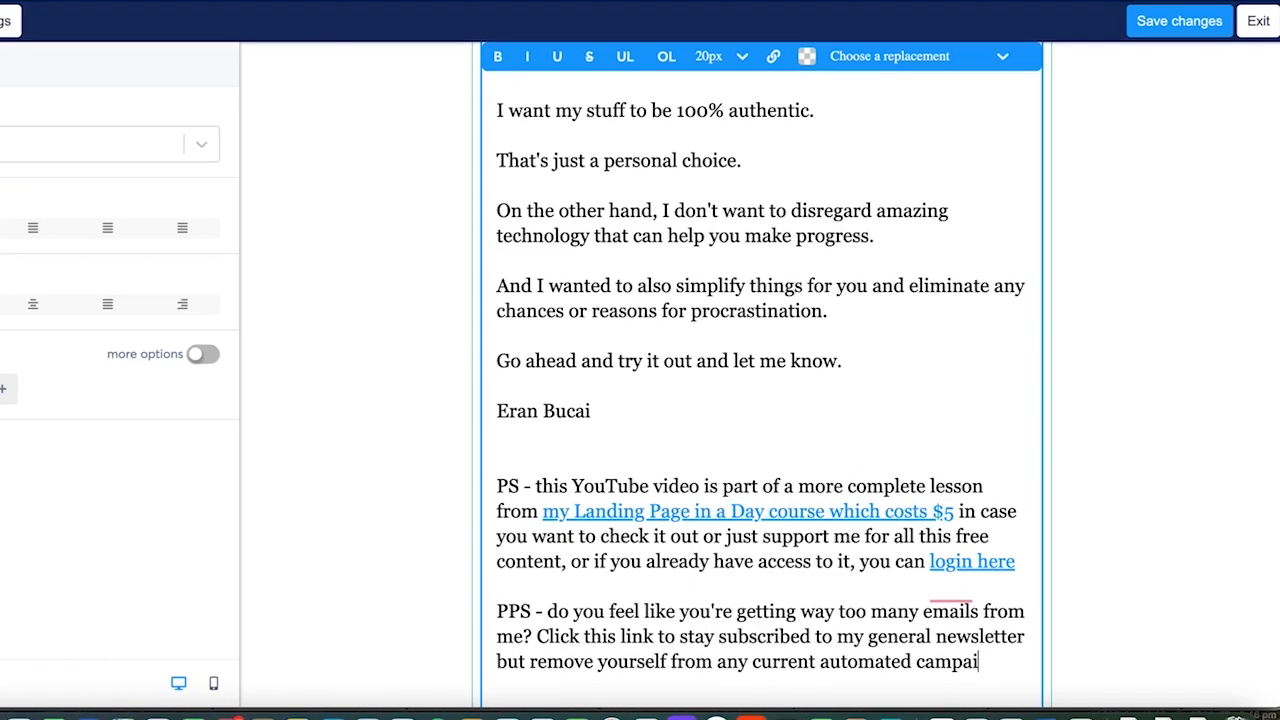
{"action": "type", "text": "gns you are receiving."}
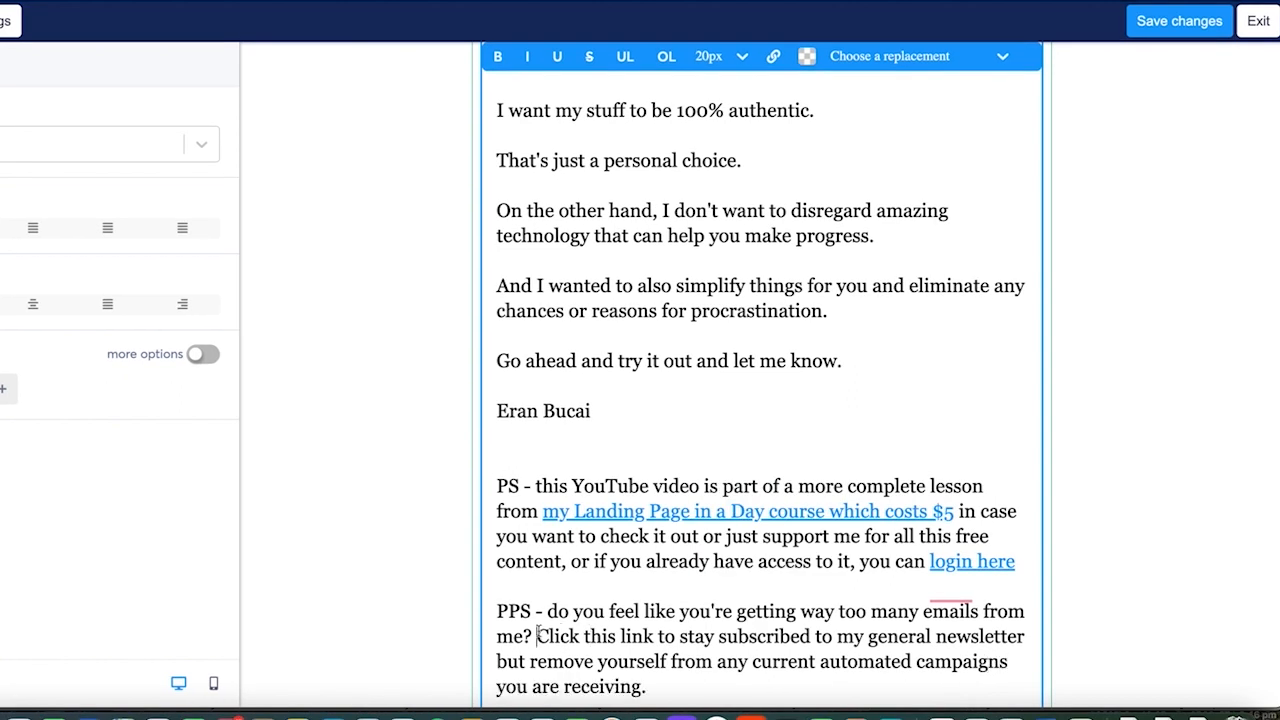
Step: Link the words "Click this link" in the PPS to the copied unsubscribe page URL
{"action": "left_click_drag", "start_coordinate": [537, 636], "coordinate": [657, 637]}
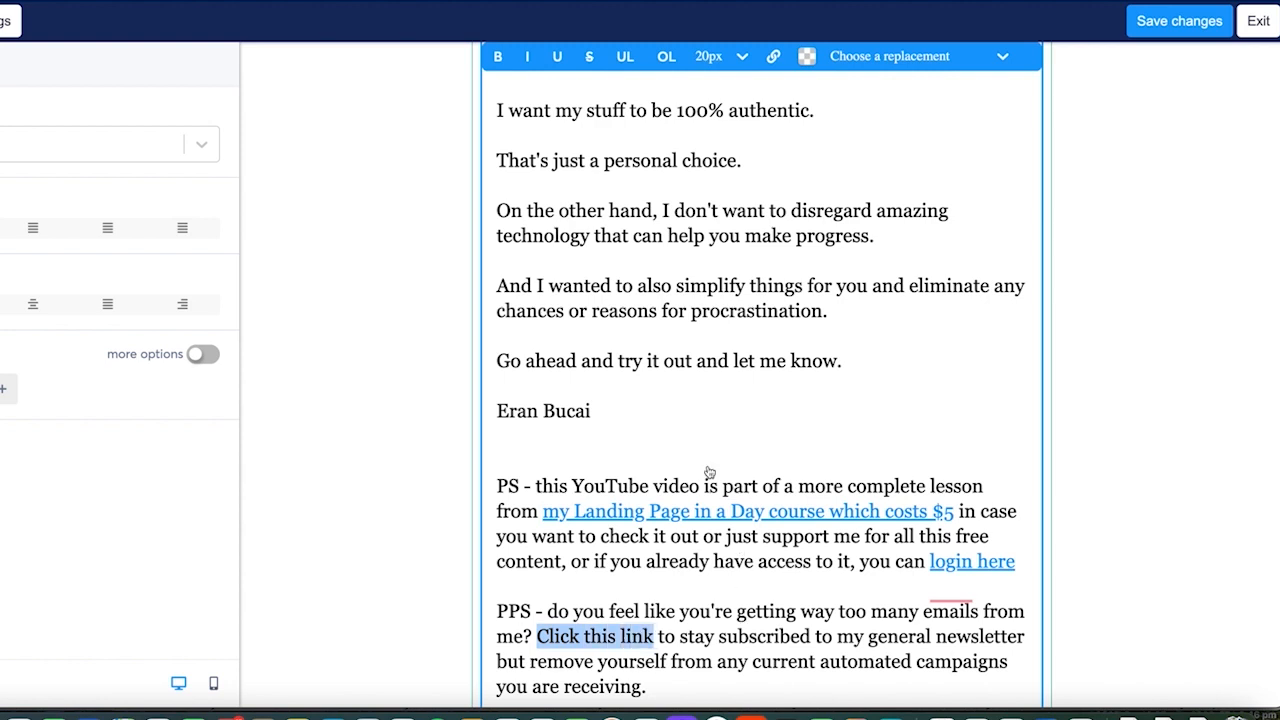
{"action": "left_click", "coordinate": [773, 56]}
{"action": "key", "text": "ctrl+v"}
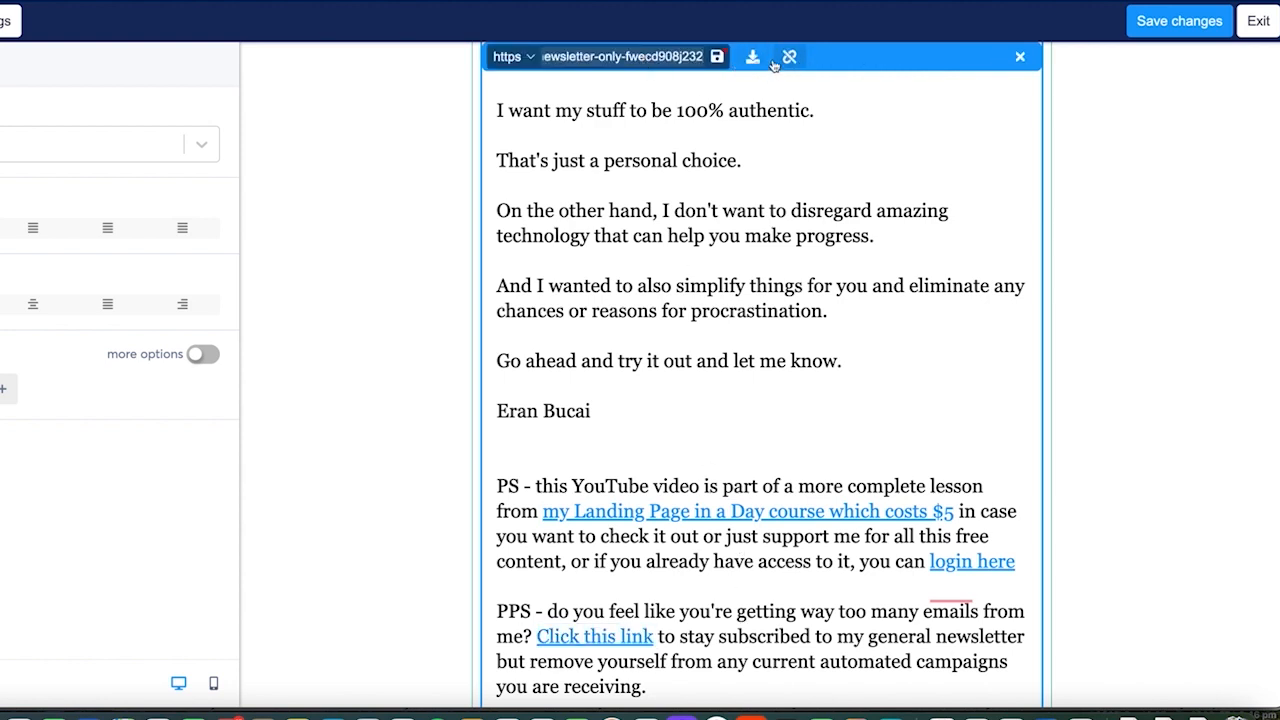
{"action": "left_click", "coordinate": [717, 56]}
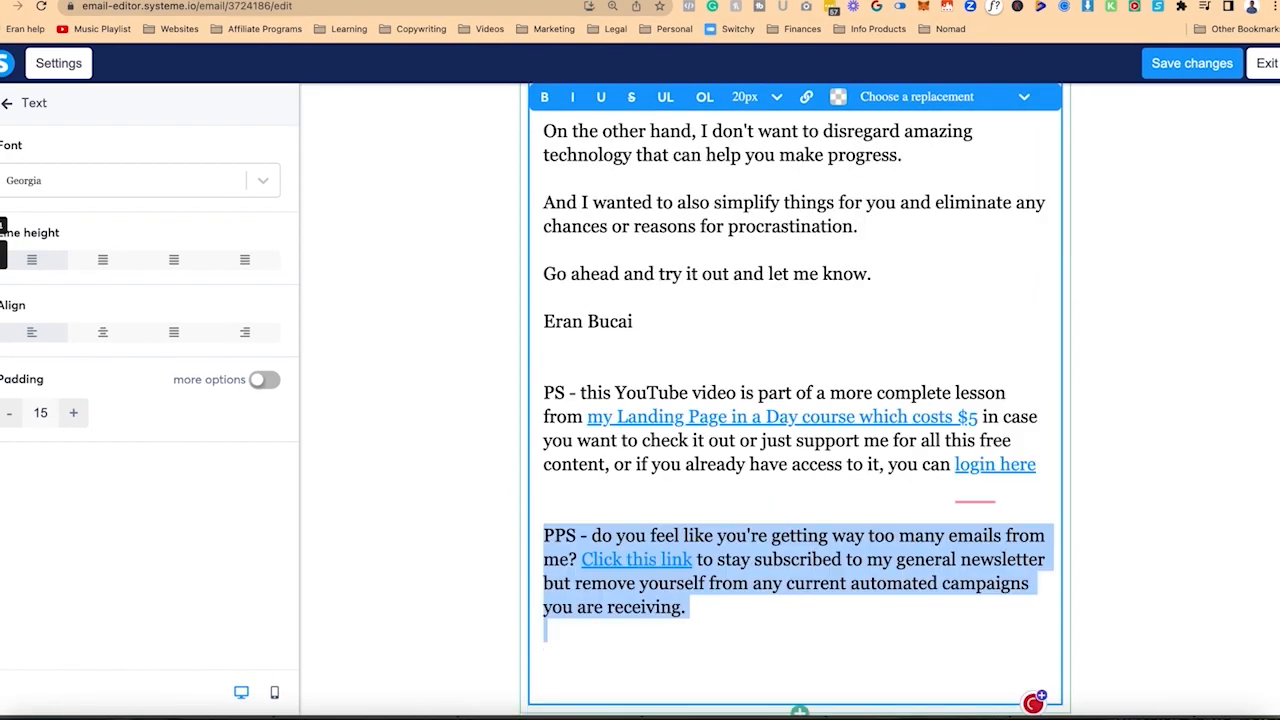
Step: Replace the PPS with a version ending in "by clicking this link", link that phrase to the unsubscribe page URL, and save the changes
{"action": "key", "text": "shift+Left"}
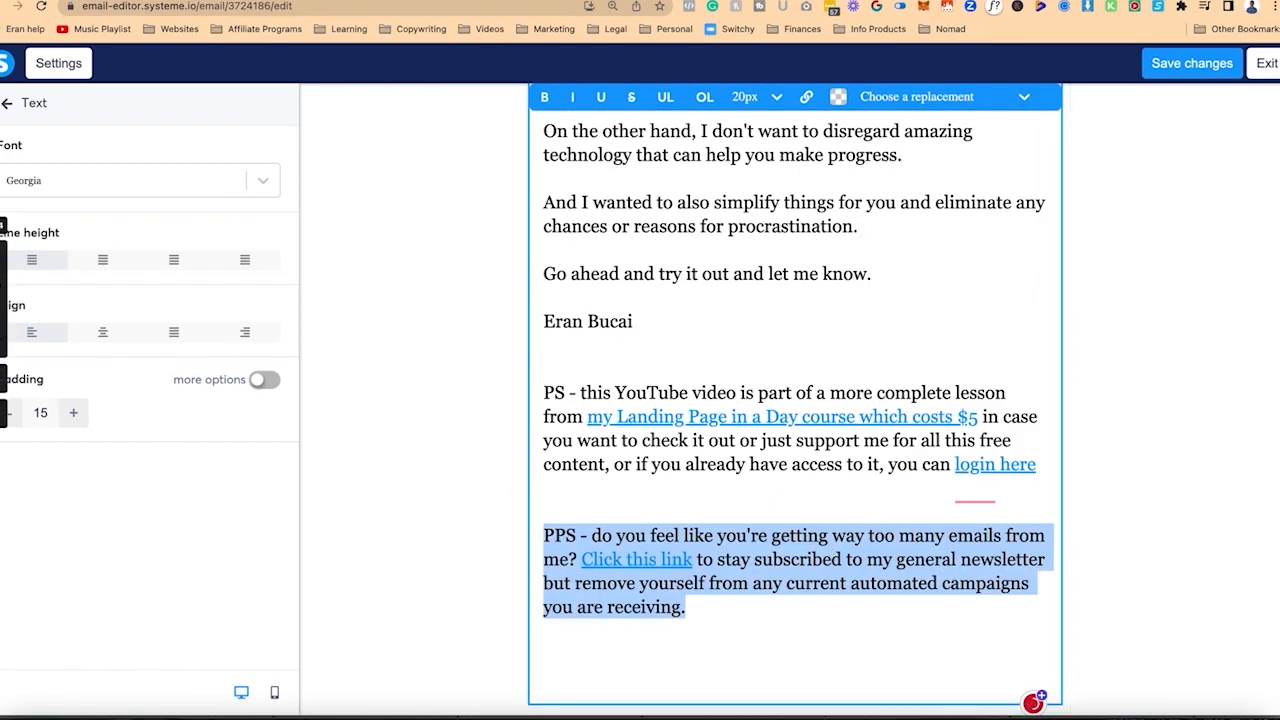
{"action": "key", "text": "ctrl+v"}
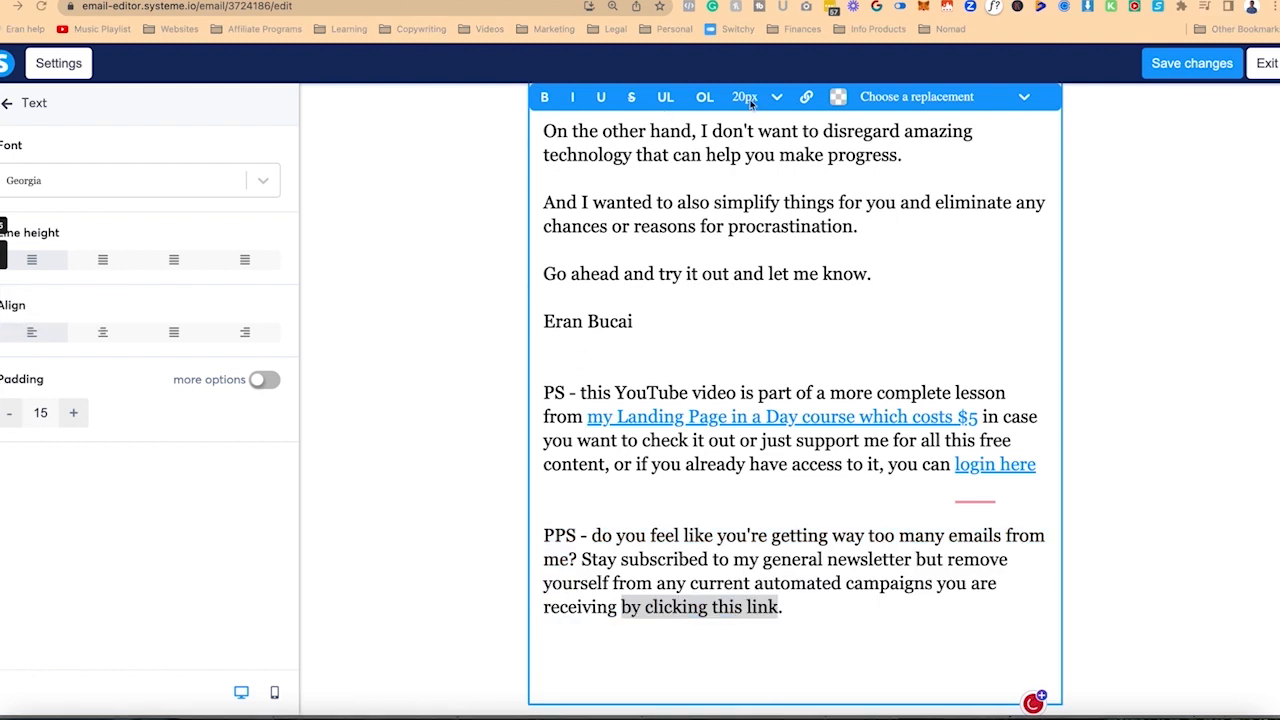
{"action": "left_click", "coordinate": [806, 95]}
{"action": "key", "text": "super+v"}
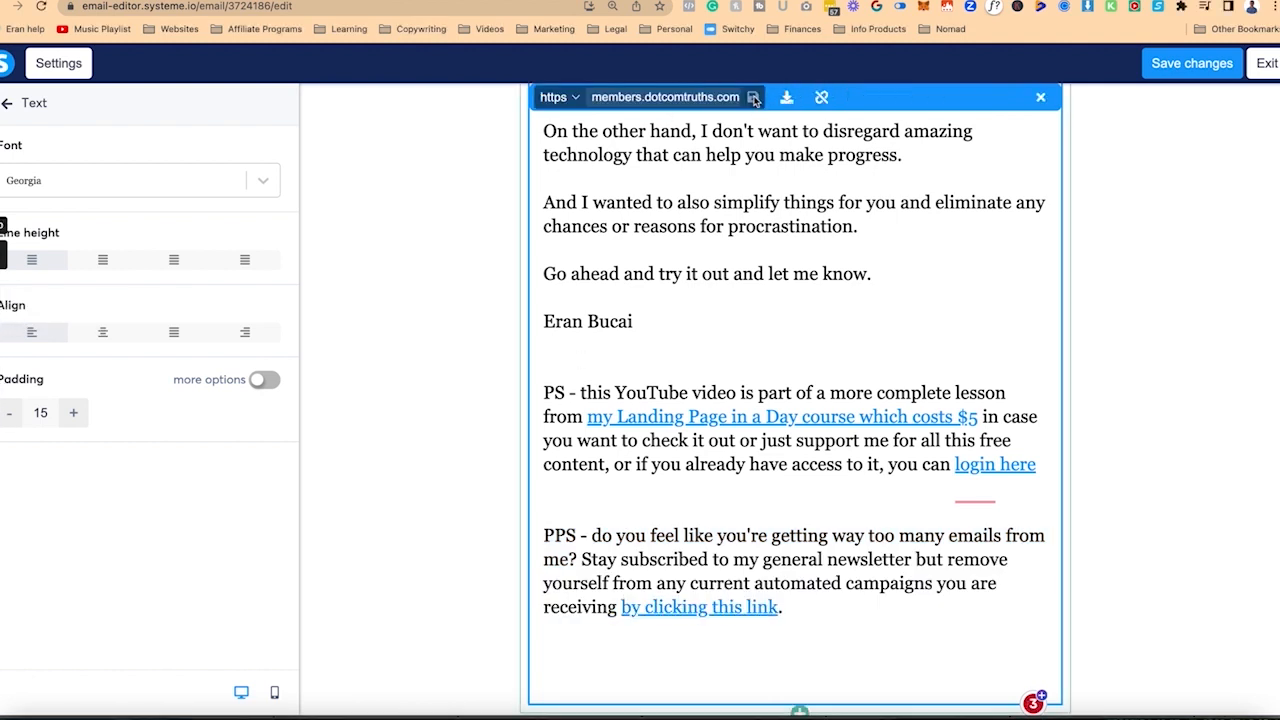
{"action": "left_click", "coordinate": [754, 99]}
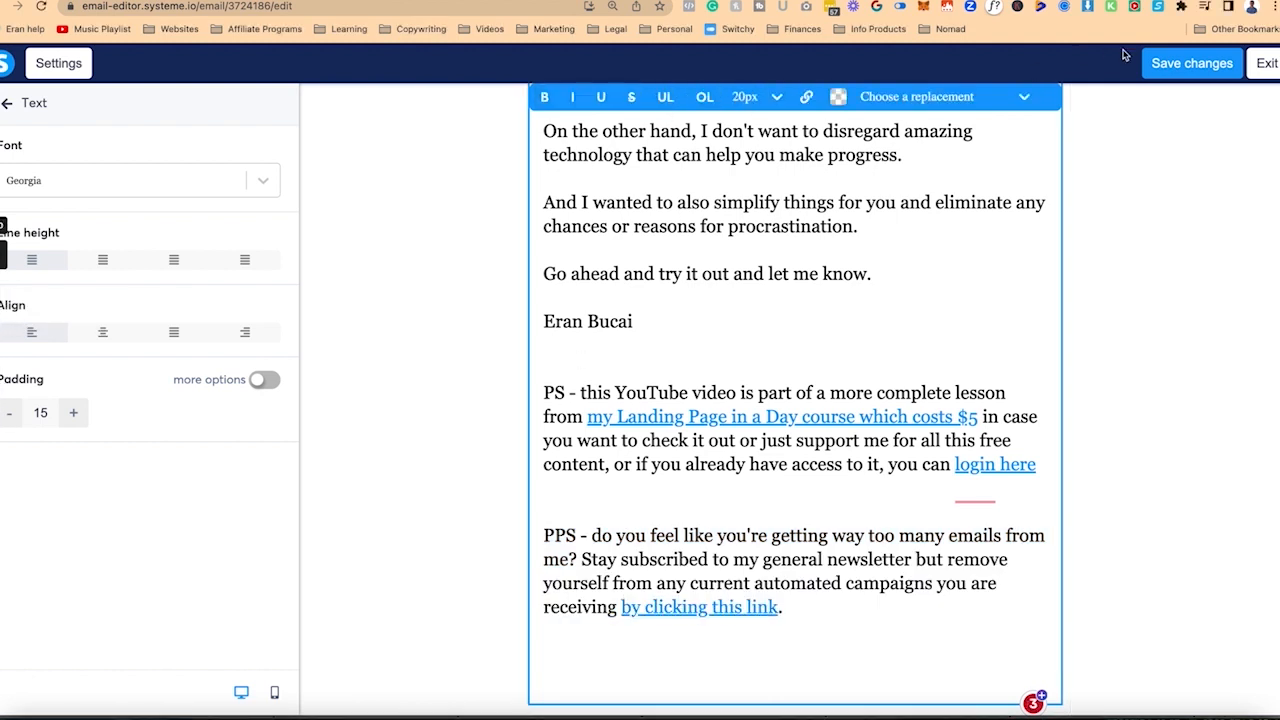
{"action": "left_click", "coordinate": [1171, 65]}
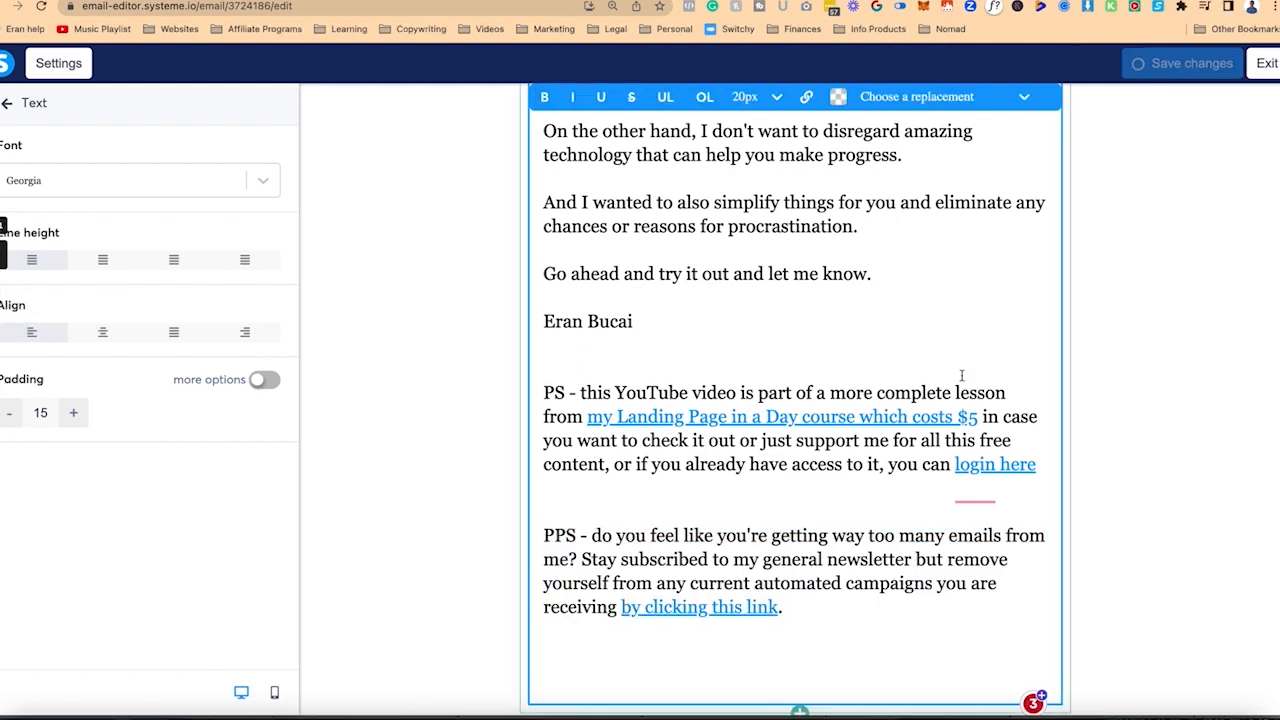
Step: Set the font size of the whole PPS paragraph to 15px and save the email changes
{"action": "triple_click", "coordinate": [817, 607]}
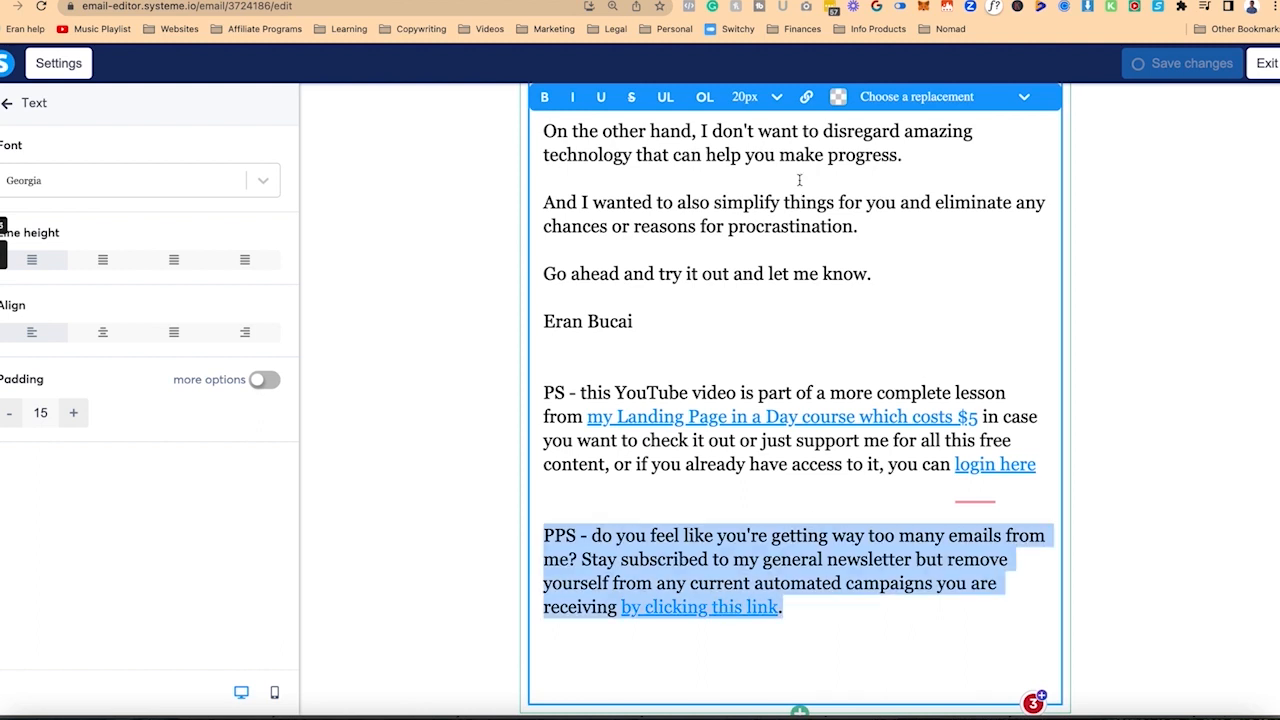
{"action": "left_click", "coordinate": [765, 97]}
{"action": "left_click", "coordinate": [748, 243]}
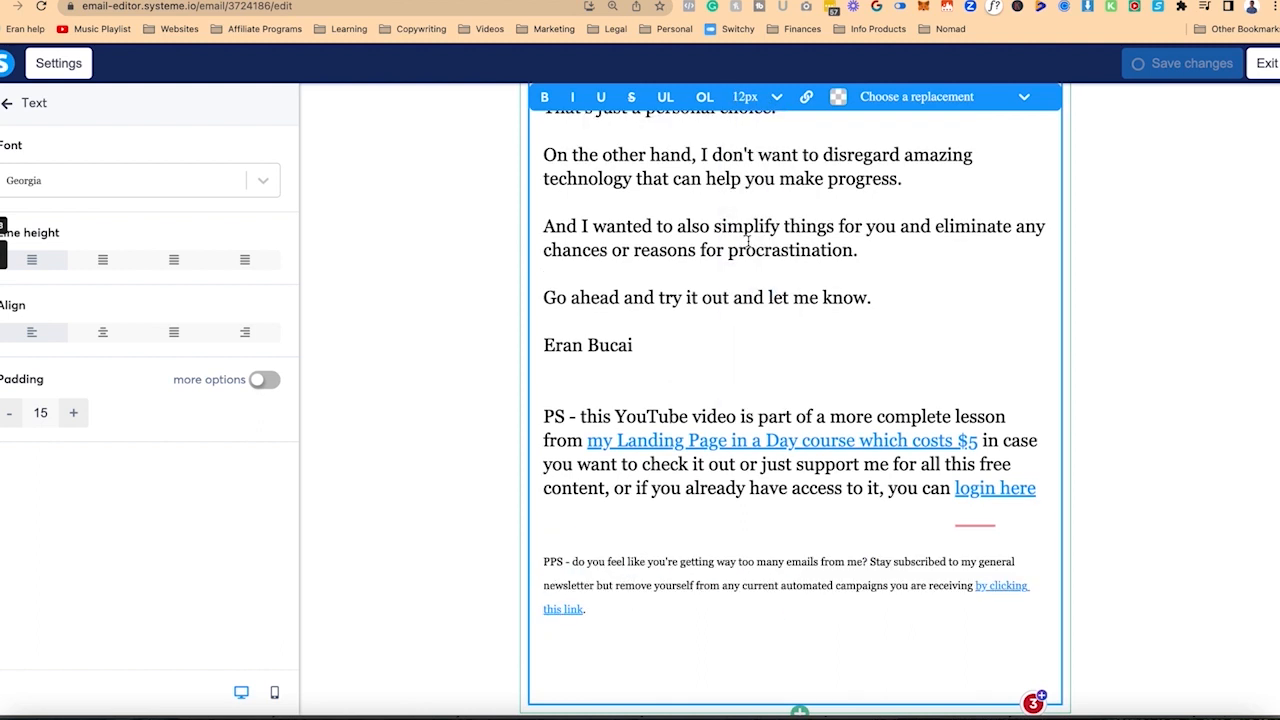
{"action": "left_click", "coordinate": [760, 97]}
{"action": "left_click", "coordinate": [749, 331]}
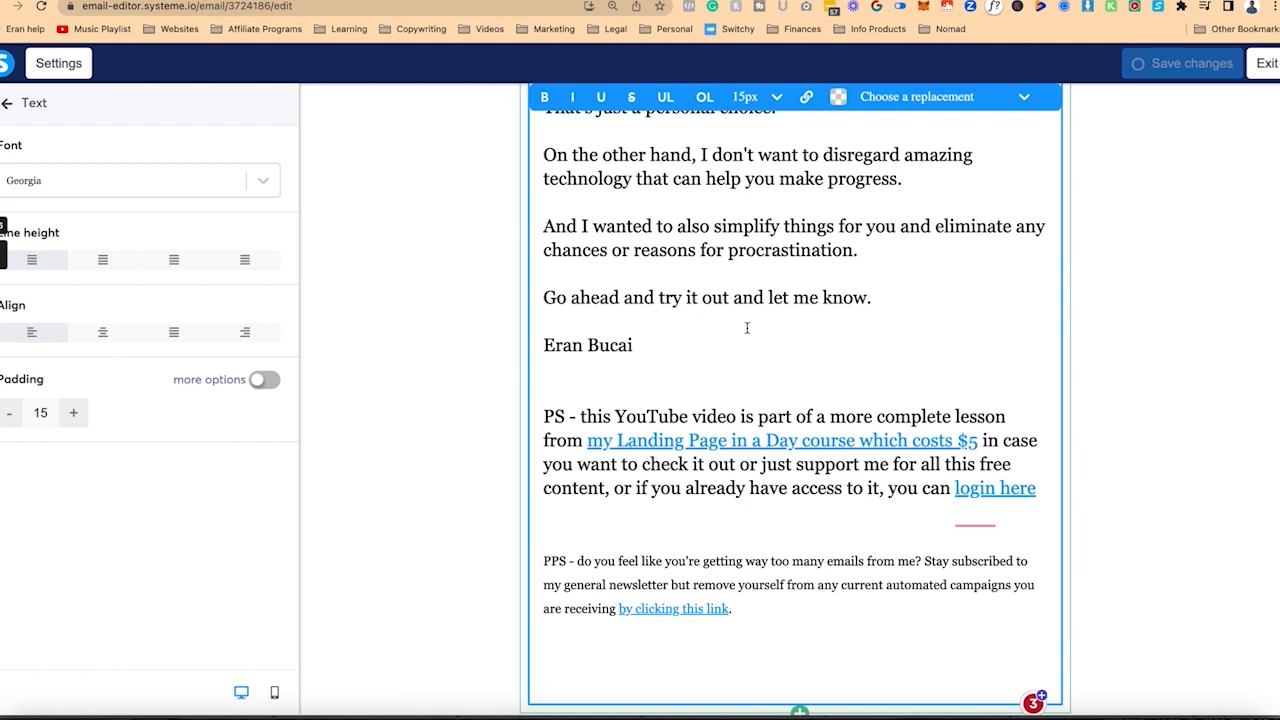
{"action": "key", "text": "shift+Right"}
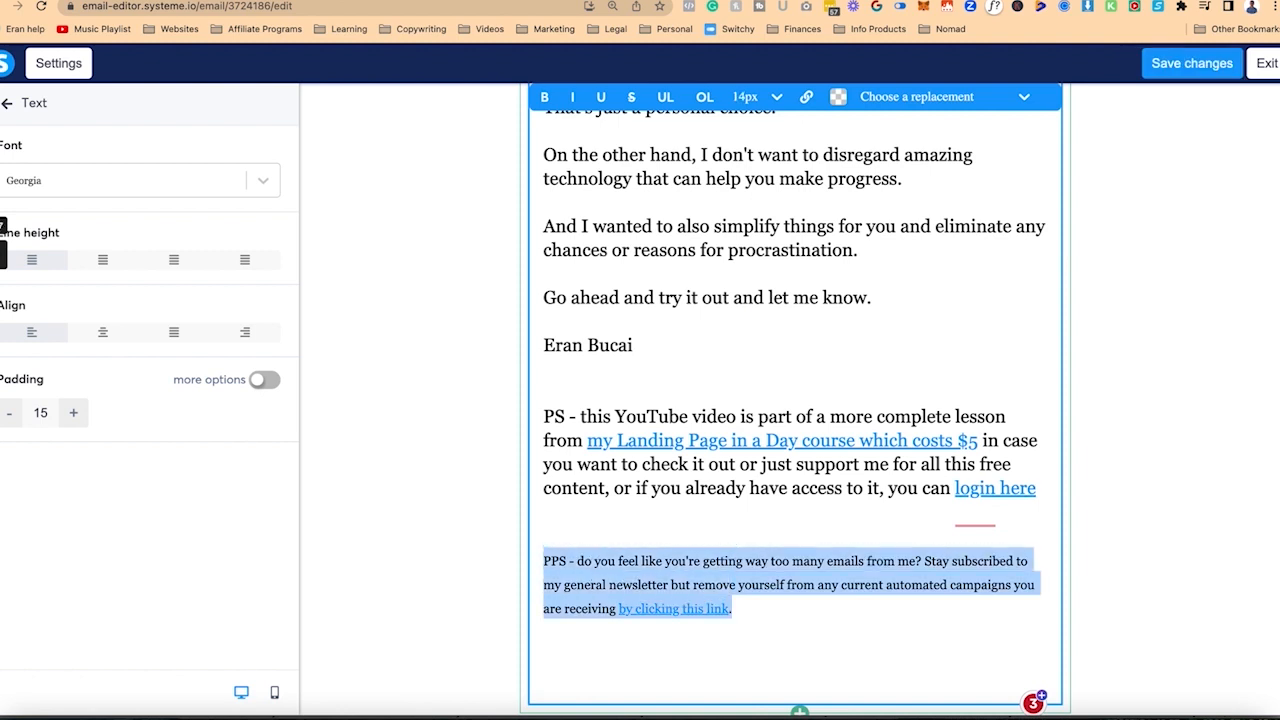
{"action": "left_click", "coordinate": [760, 97]}
{"action": "left_click", "coordinate": [750, 328]}
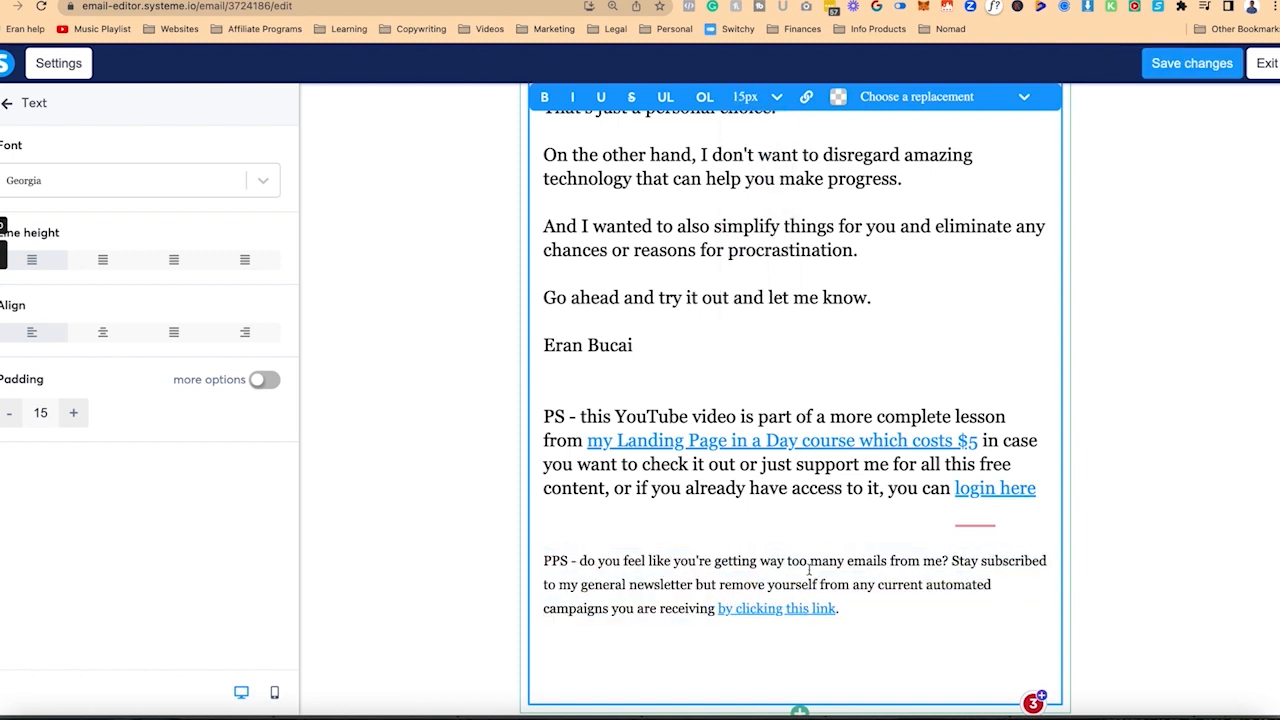
{"action": "left_click", "coordinate": [1193, 67]}
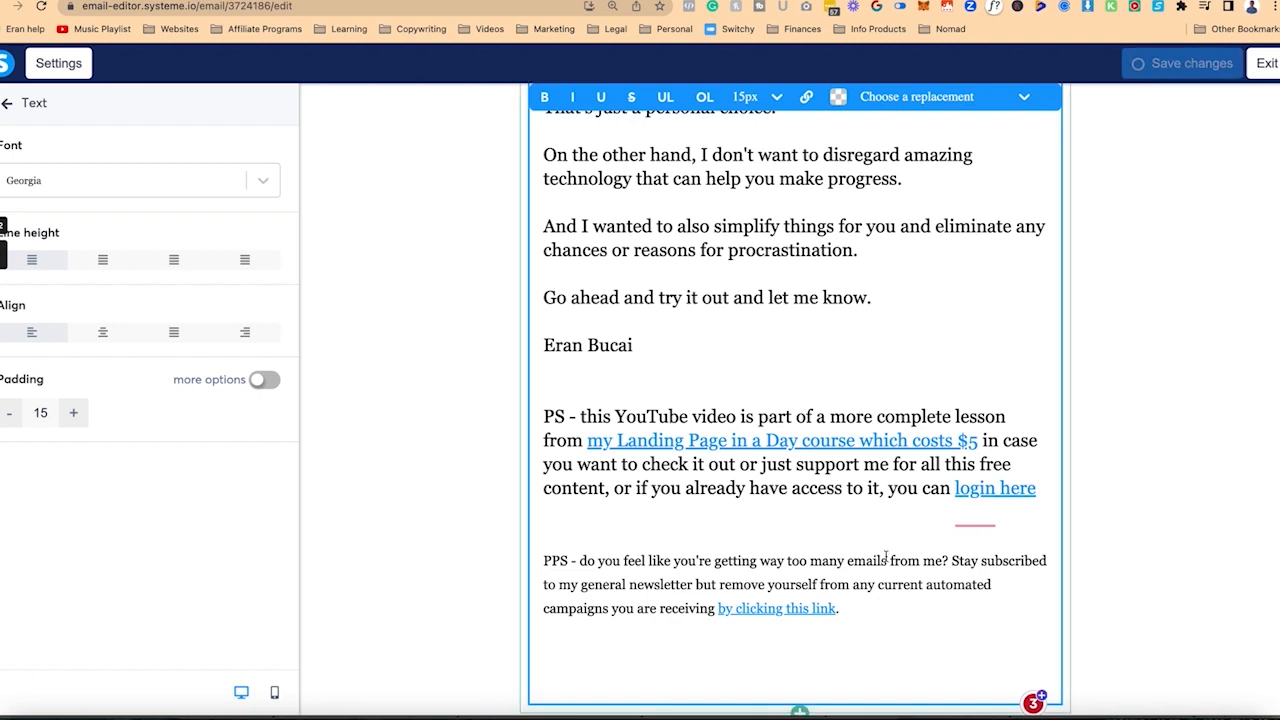
Step: Copy the finished PPS paragraph with its unsubscribe link and exit the email editor
{"action": "left_click_drag", "start_coordinate": [871, 604], "coordinate": [543, 555]}
{"action": "key", "text": "ctrl+c"}
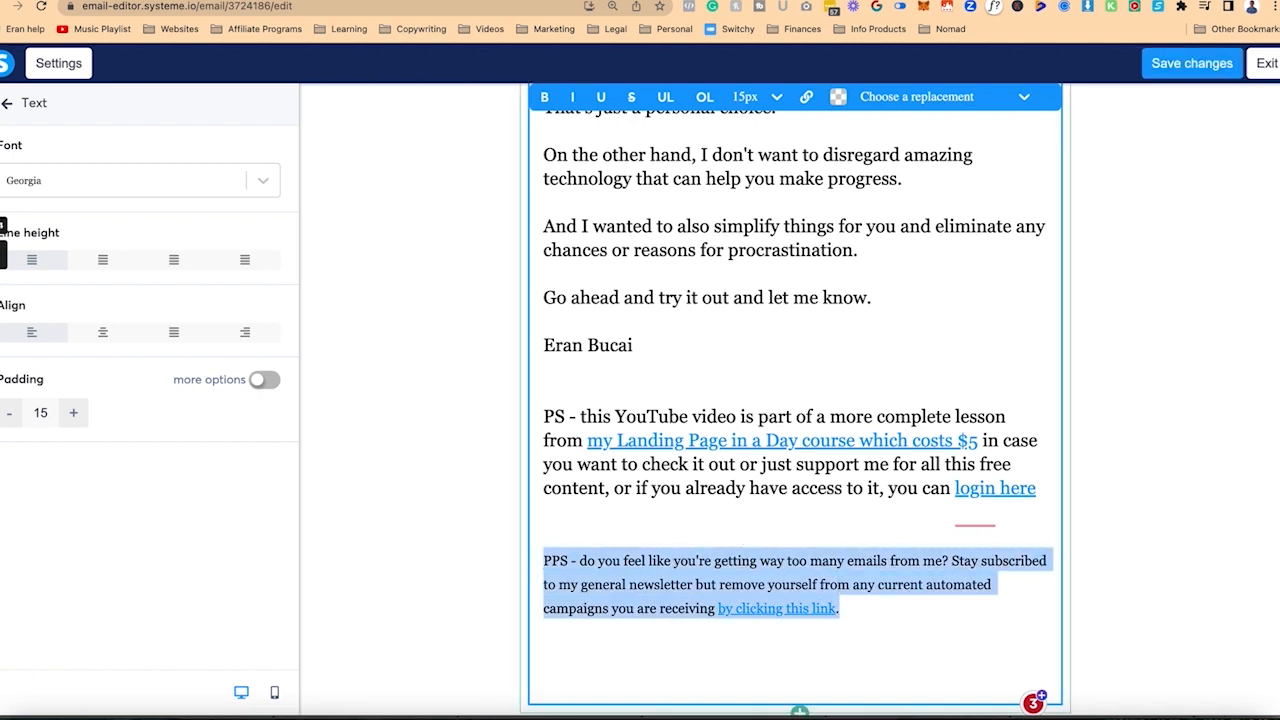
{"action": "left_click", "coordinate": [1263, 68]}
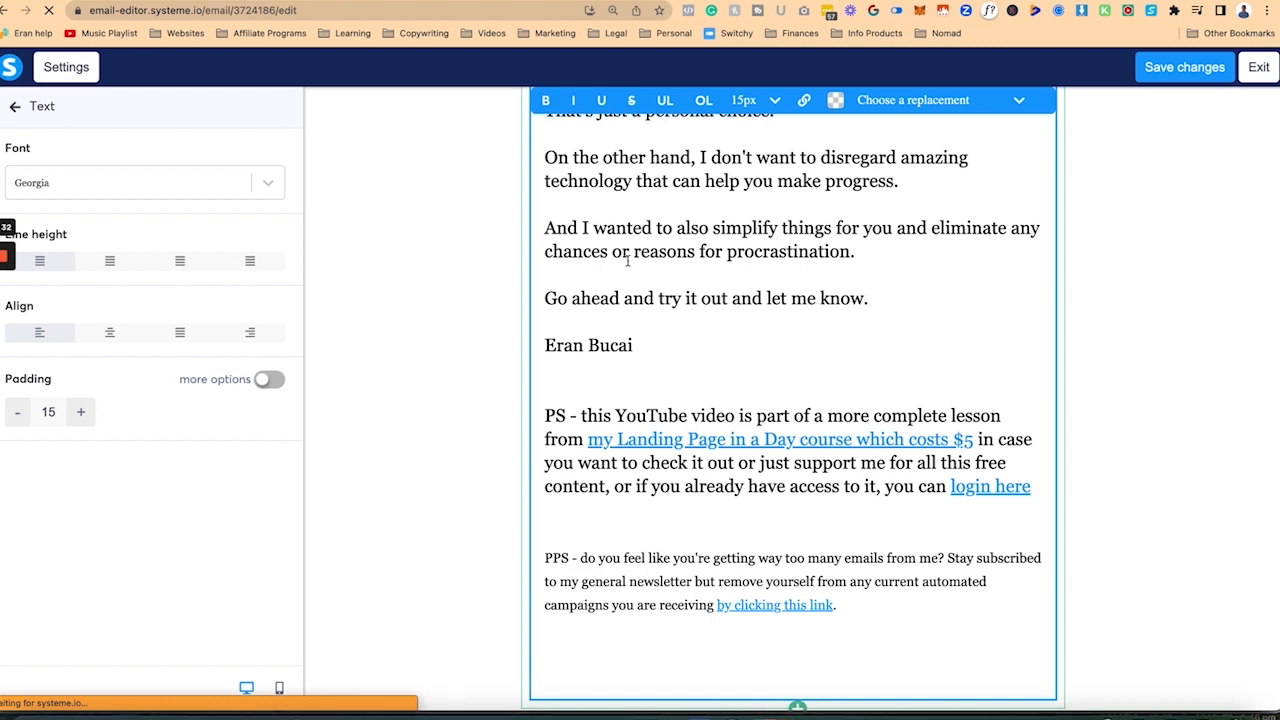
{"action": "key", "text": "ctrl+minus"}
{"action": "key", "text": "ctrl+minus"}
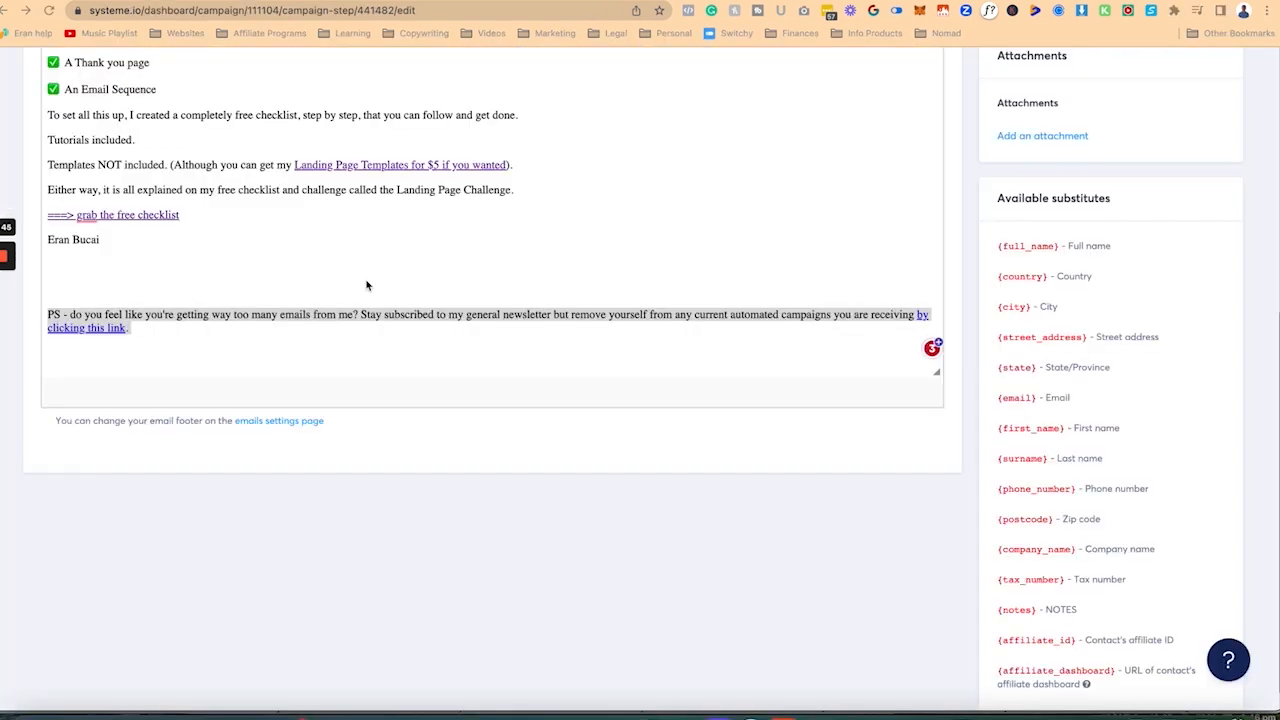
Step: Save the free checklist email of the Website DIY course freebie to paid campaign with the unsubscribe PS below its signature
{"action": "left_click", "coordinate": [376, 286]}
{"action": "scroll", "coordinate": [515, 279], "scroll_direction": "up", "scroll_amount": 10}
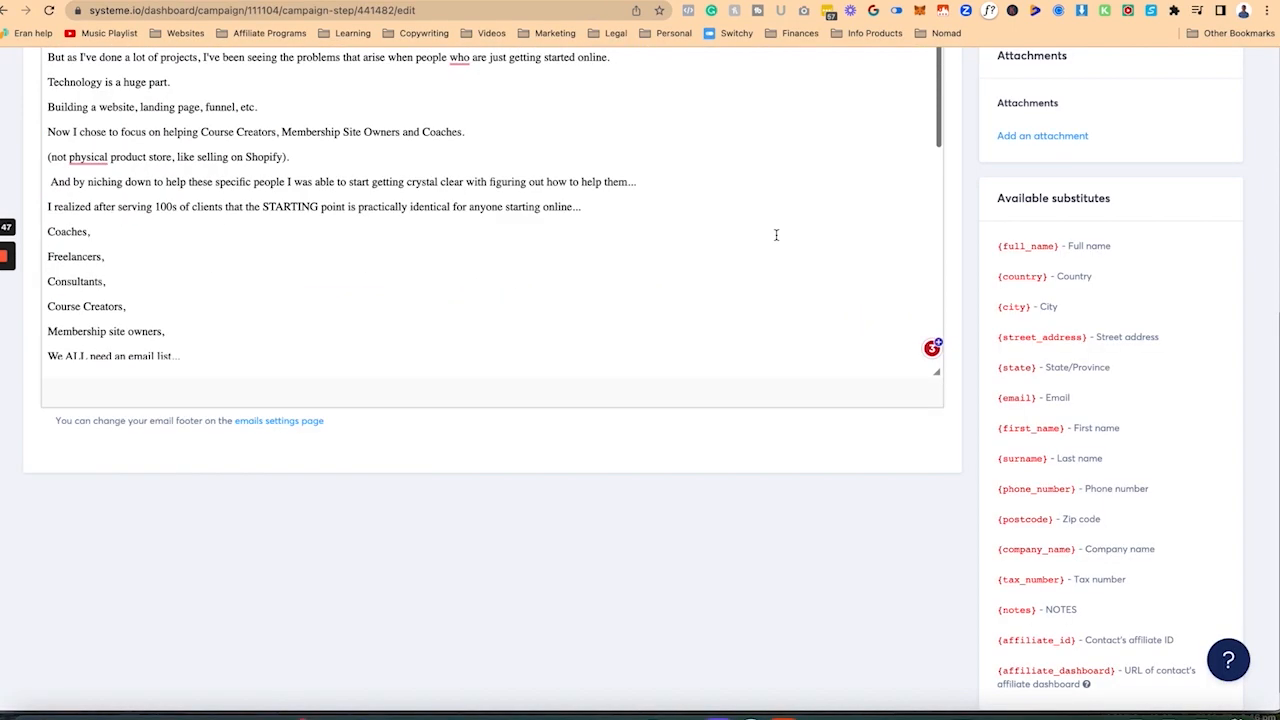
{"action": "scroll", "coordinate": [775, 235], "scroll_direction": "up", "scroll_amount": 10}
{"action": "left_click", "coordinate": [1127, 125]}
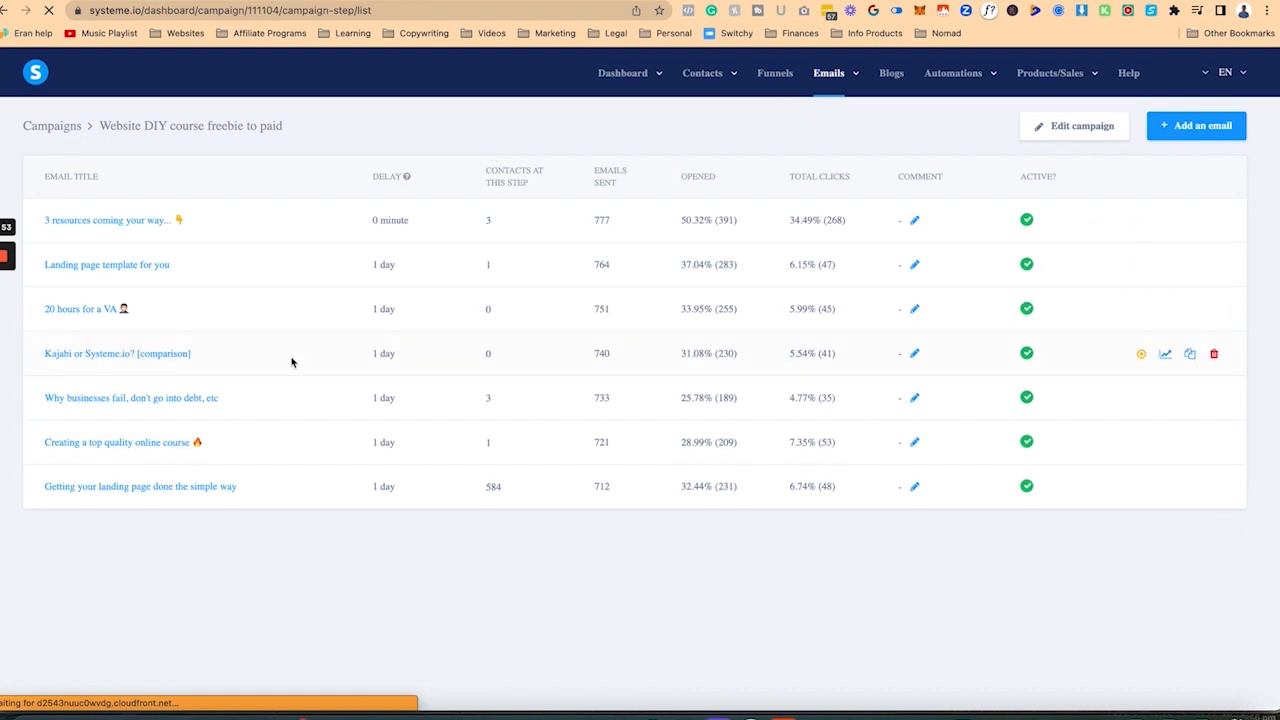
Step: Paste the copied unsubscribe paragraph below the signature of the "Creating a top quality online course" email and save it
{"action": "left_click", "coordinate": [139, 446]}
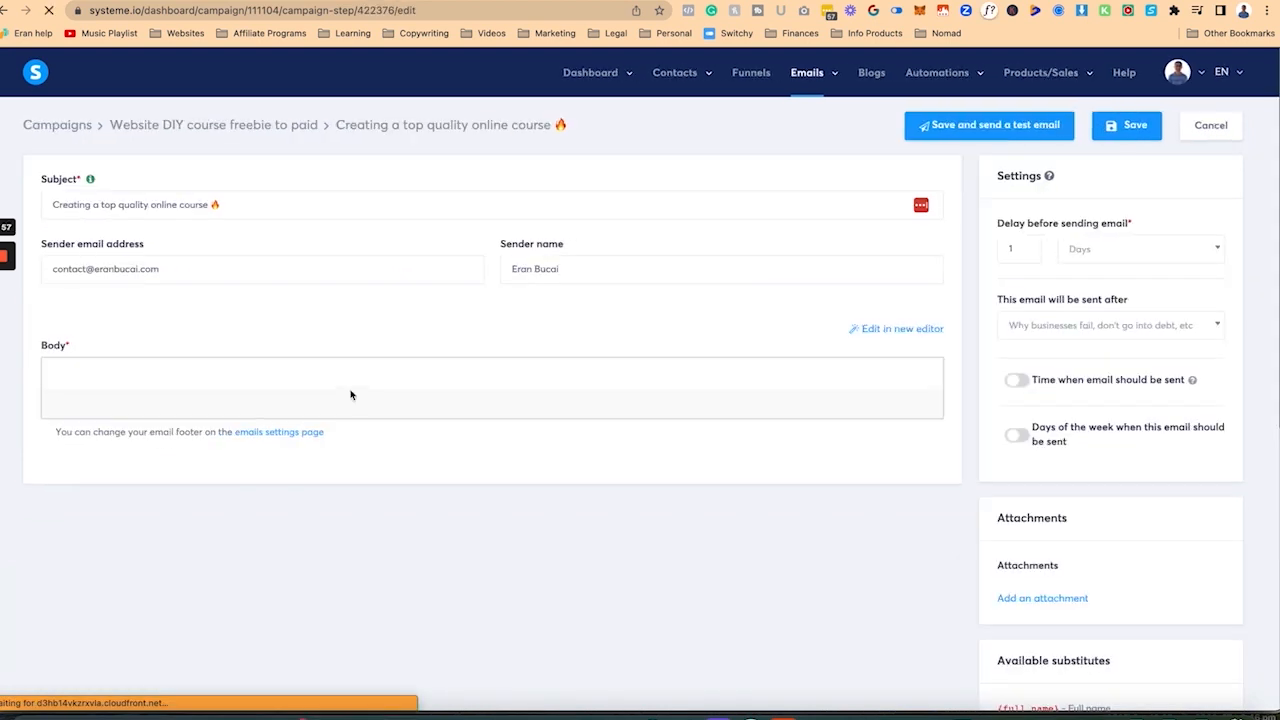
{"action": "scroll", "coordinate": [352, 508], "scroll_direction": "down", "scroll_amount": 10}
{"action": "scroll", "coordinate": [257, 526], "scroll_direction": "up", "scroll_amount": 3}
{"action": "left_click", "coordinate": [162, 492]}
{"action": "key", "text": "Return"}
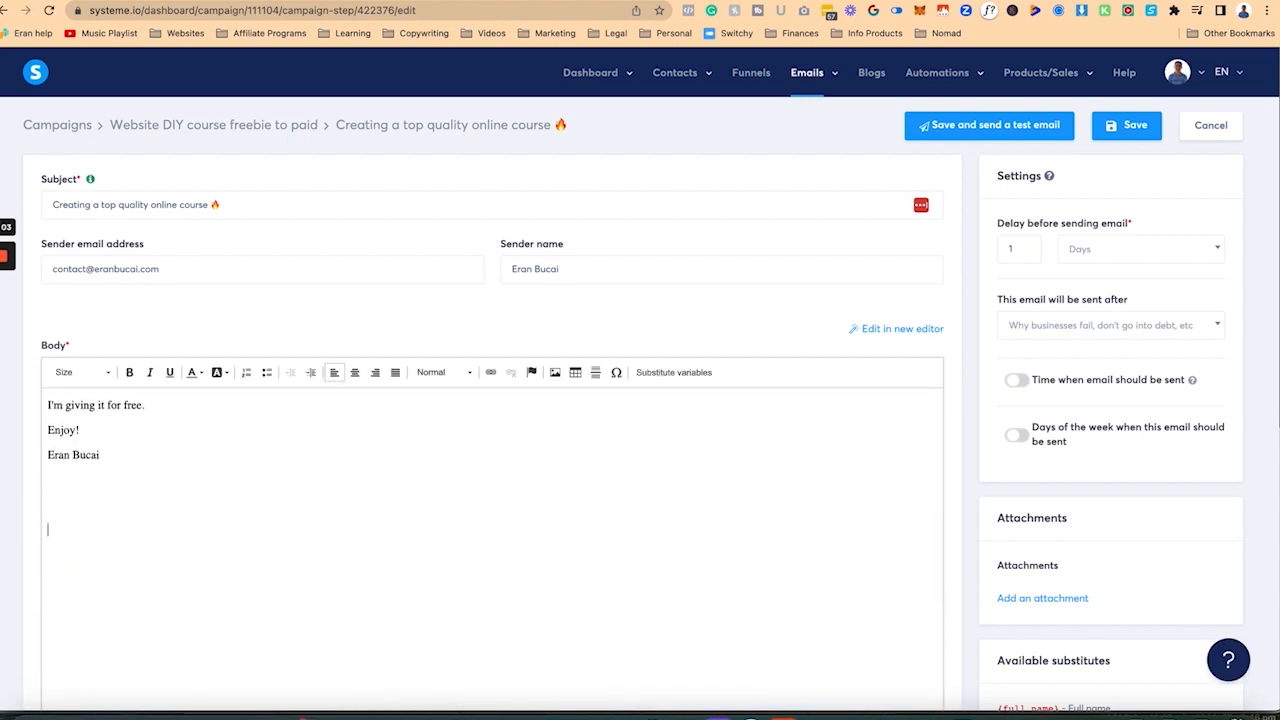
{"action": "key", "text": "ctrl+v"}
{"action": "left_click", "coordinate": [1127, 125]}
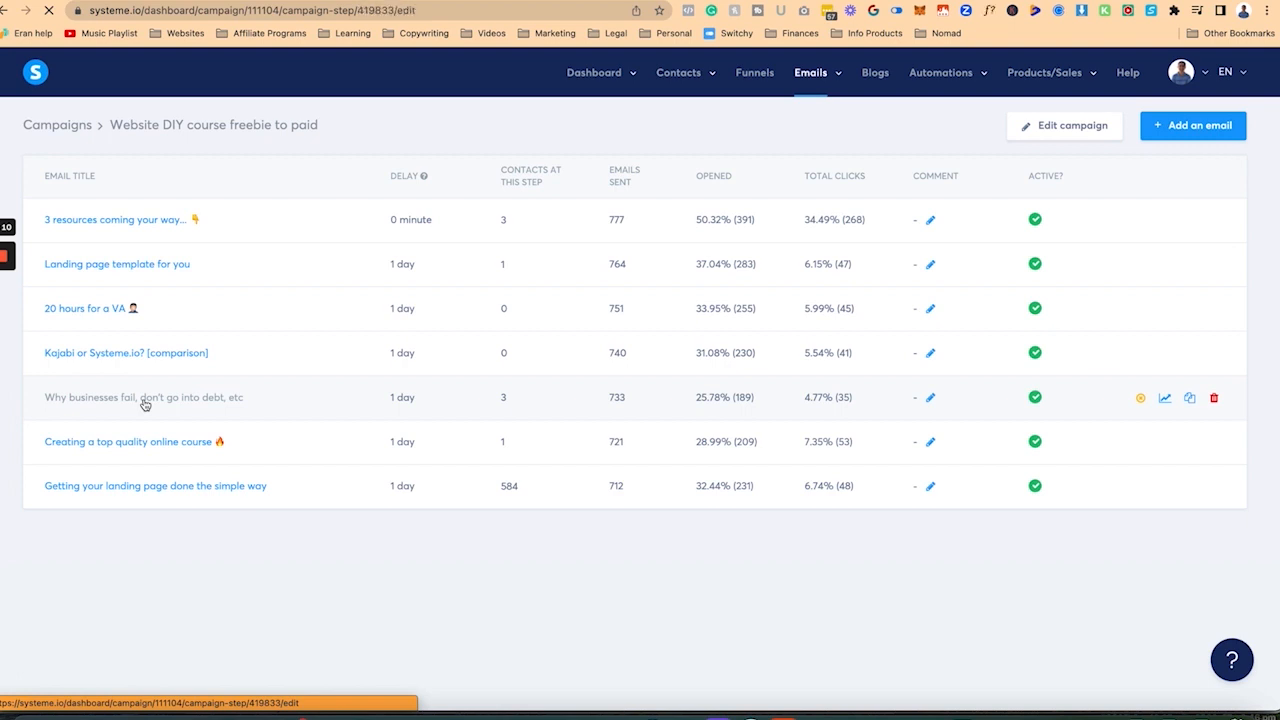
Step: Add the PPS unsubscribe paragraph at the end of the "Why businesses fail, don't go into debt, etc" email and save it
{"action": "left_click", "coordinate": [145, 400]}
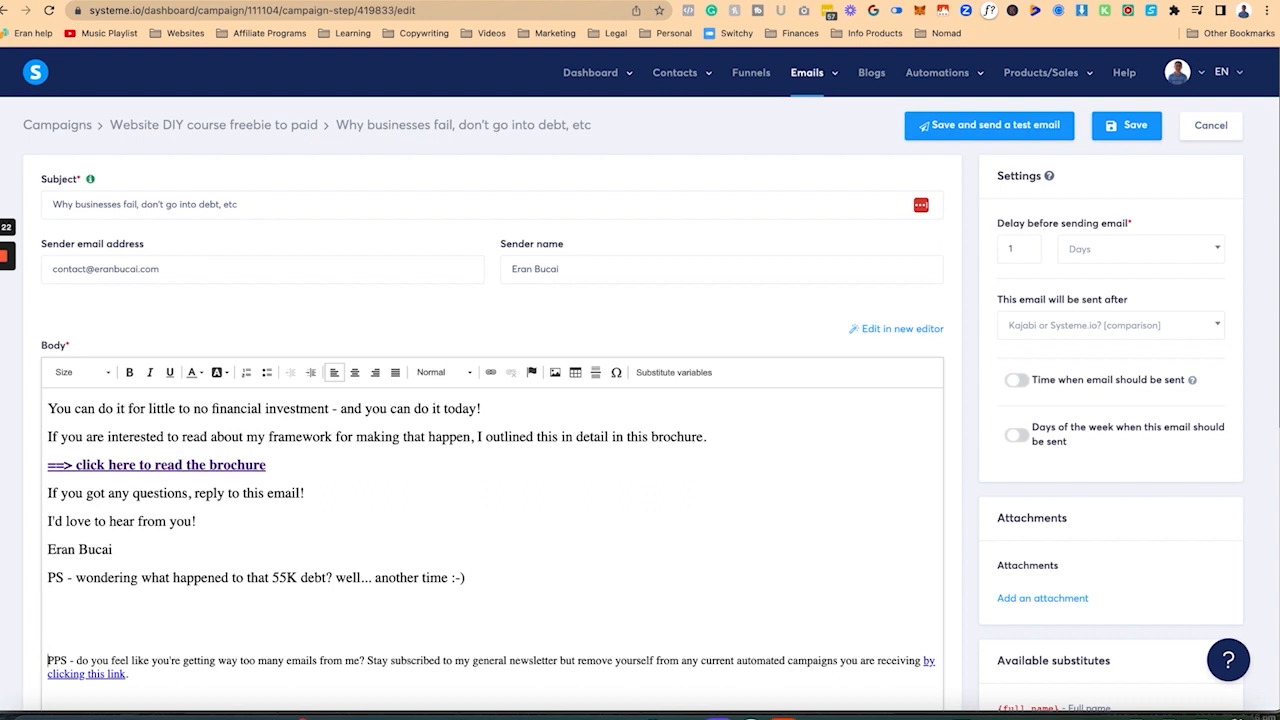
{"action": "key", "text": "BackSpace"}
{"action": "left_click", "coordinate": [1130, 127]}
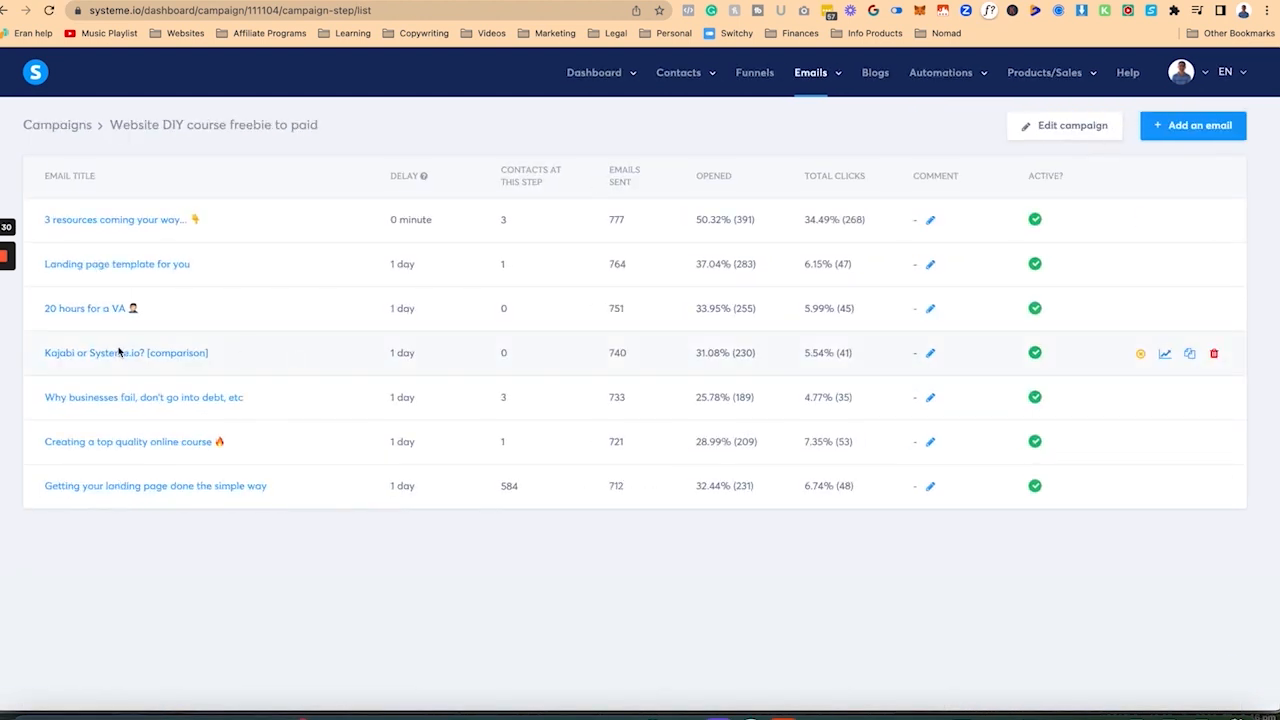
Step: Add the unsubscribe paragraph below the signature of the "Kajabi or Systeme.io? [comparison]" email and save it
{"action": "left_click", "coordinate": [131, 355]}
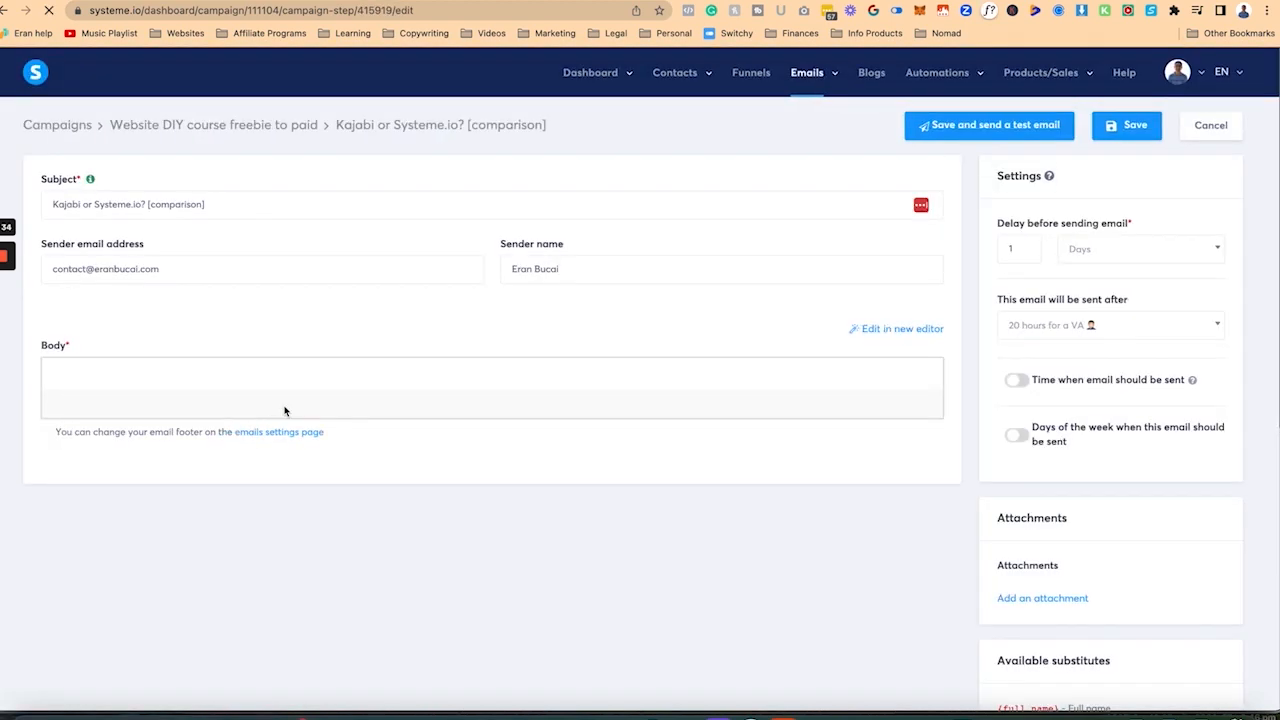
{"action": "scroll", "coordinate": [283, 406], "scroll_direction": "down", "scroll_amount": 10}
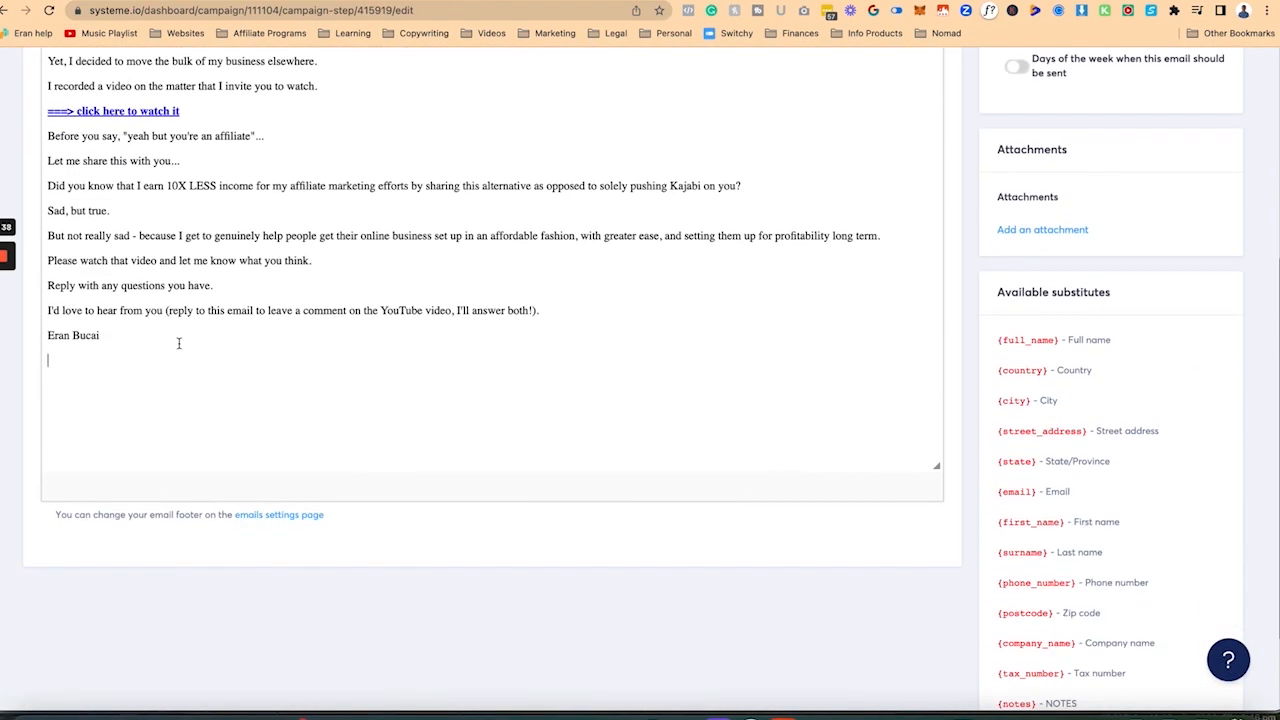
{"action": "scroll", "coordinate": [963, 108], "scroll_direction": "up", "scroll_amount": 10}
{"action": "left_click", "coordinate": [1129, 124]}
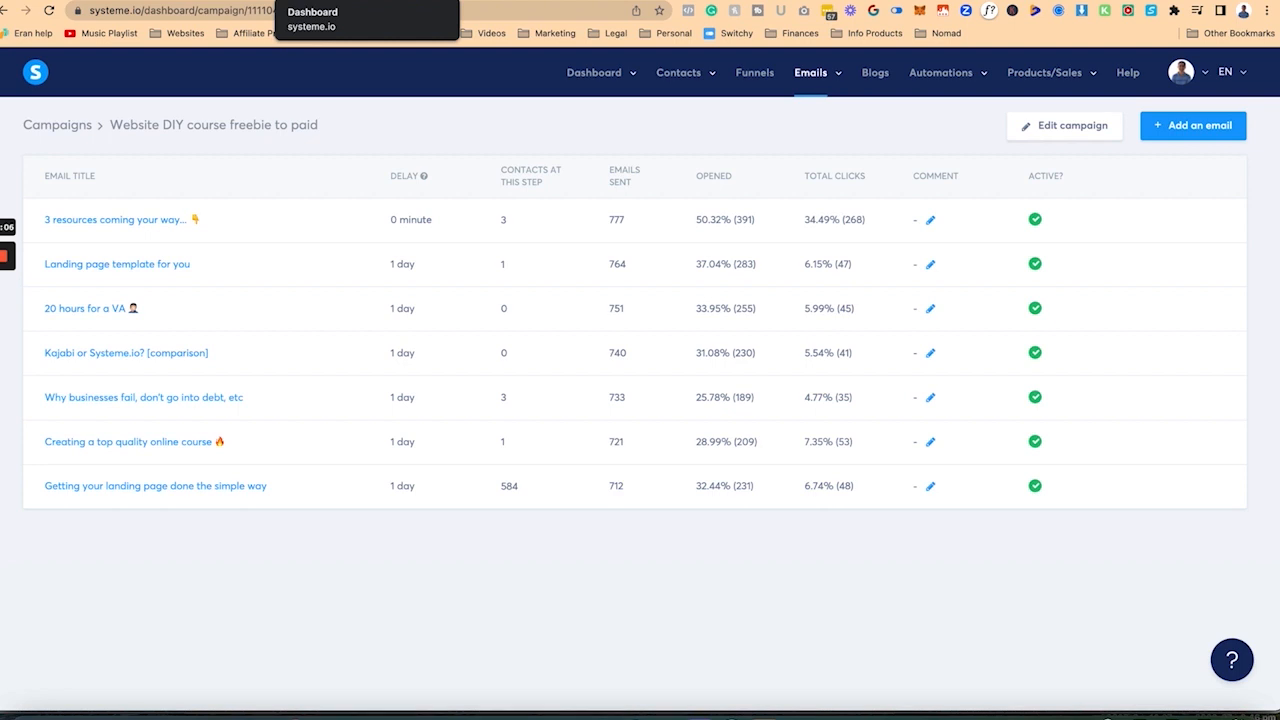
Step: Open the Unsubscribe Funnel from the funnels list and preview the page confirming removal from all automated email sequences
{"action": "mouse_move", "coordinate": [3, 270]}
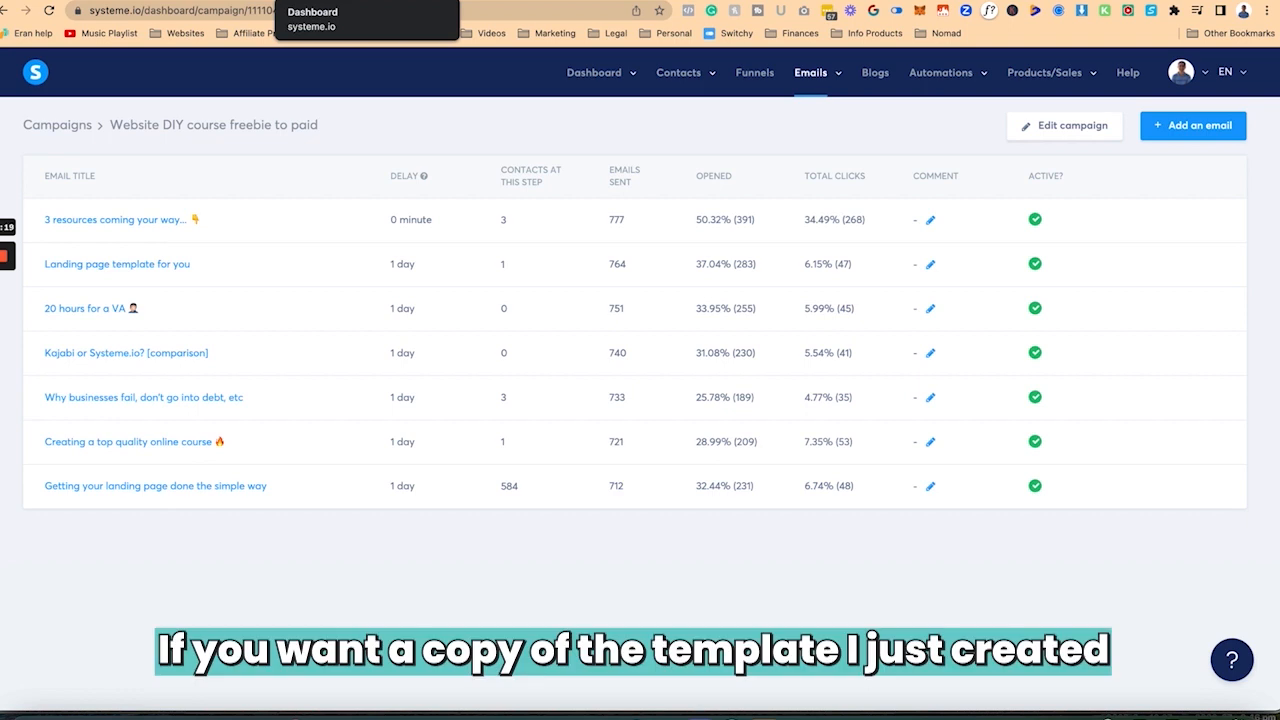
{"action": "left_click", "coordinate": [320, 1]}
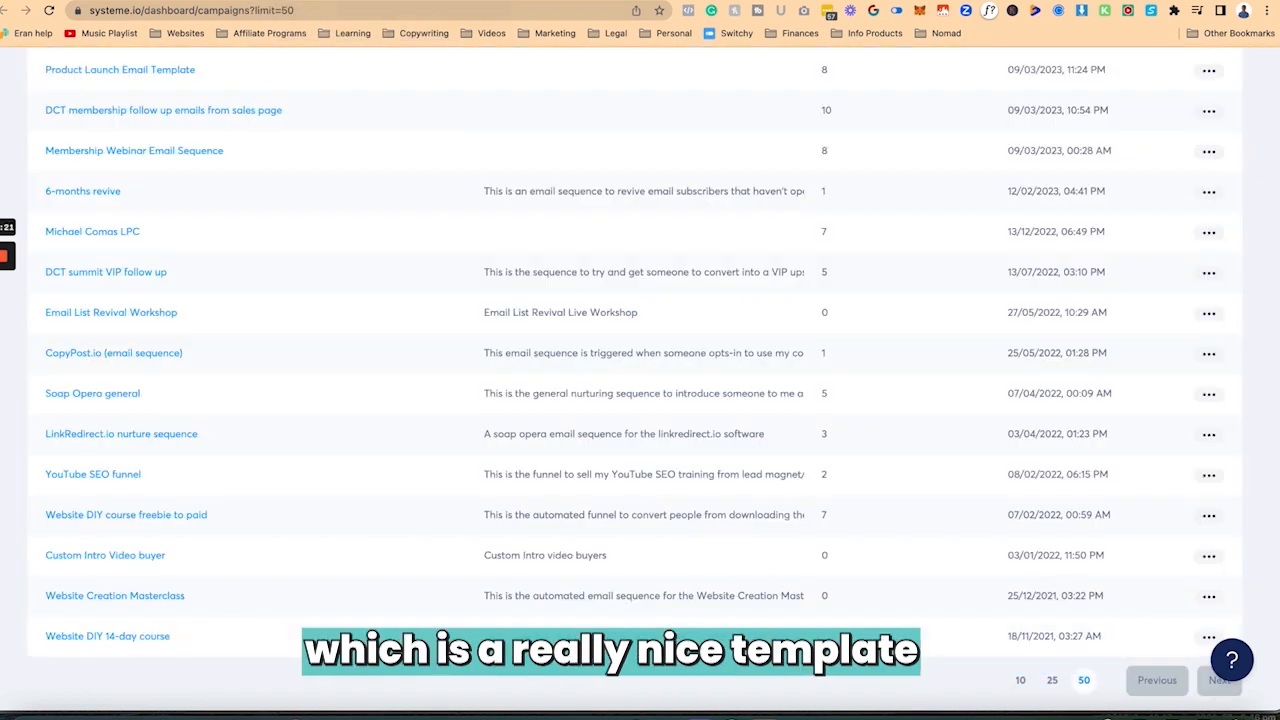
{"action": "left_click", "coordinate": [368, 1]}
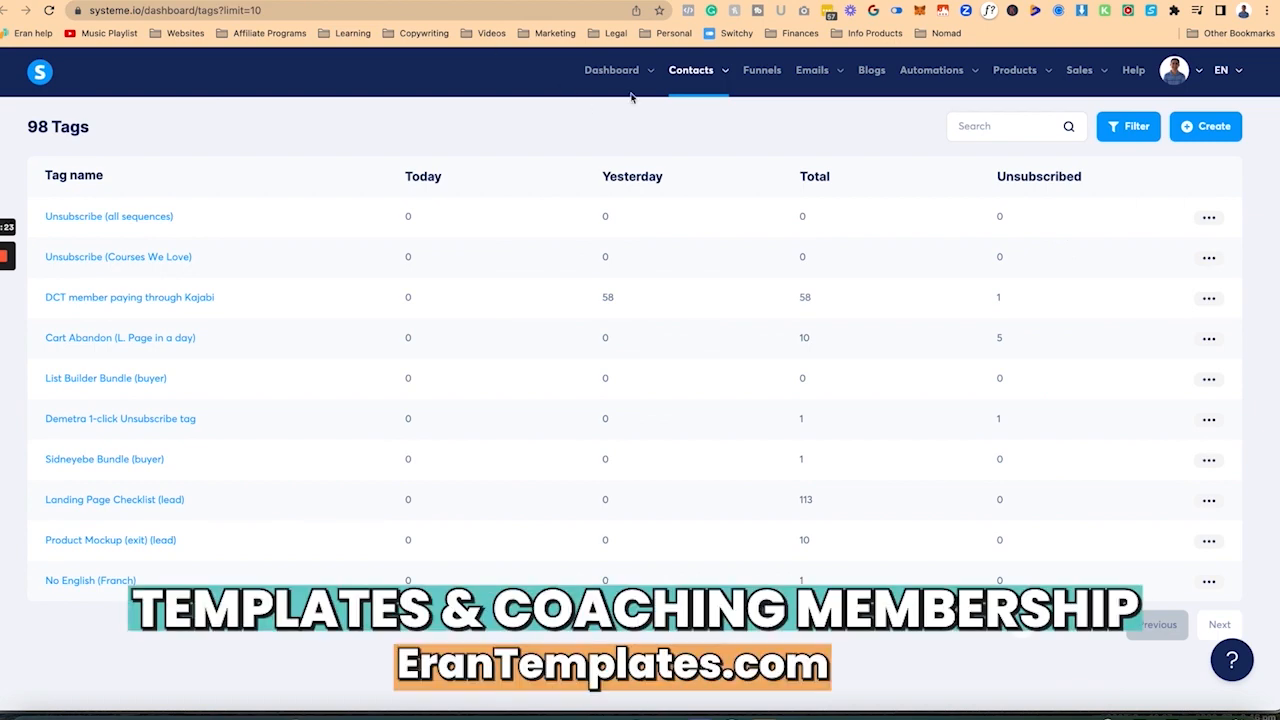
{"action": "left_click", "coordinate": [763, 72]}
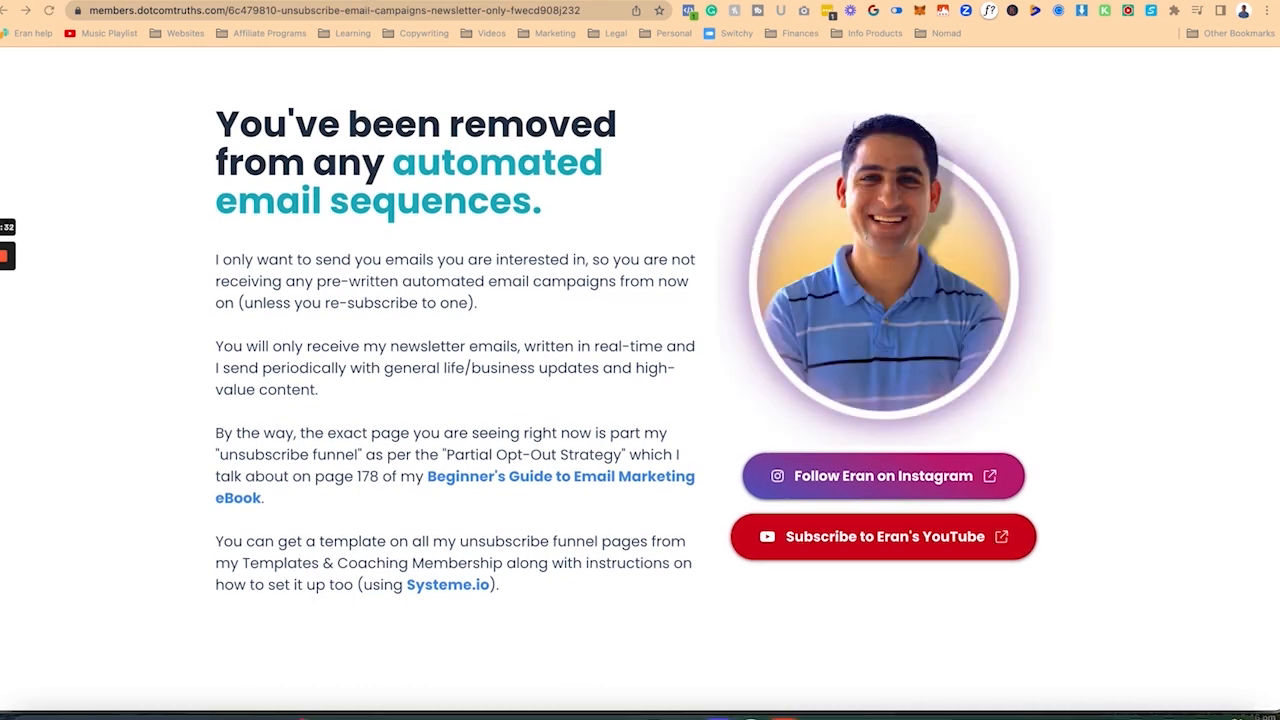
{"action": "key", "text": "super+w"}
Step: Preview the live pages of the Courses We Love Unsubscribe (1-click) and Unsubscribe Generic Thanks funnel steps
{"action": "left_click", "coordinate": [140, 311]}
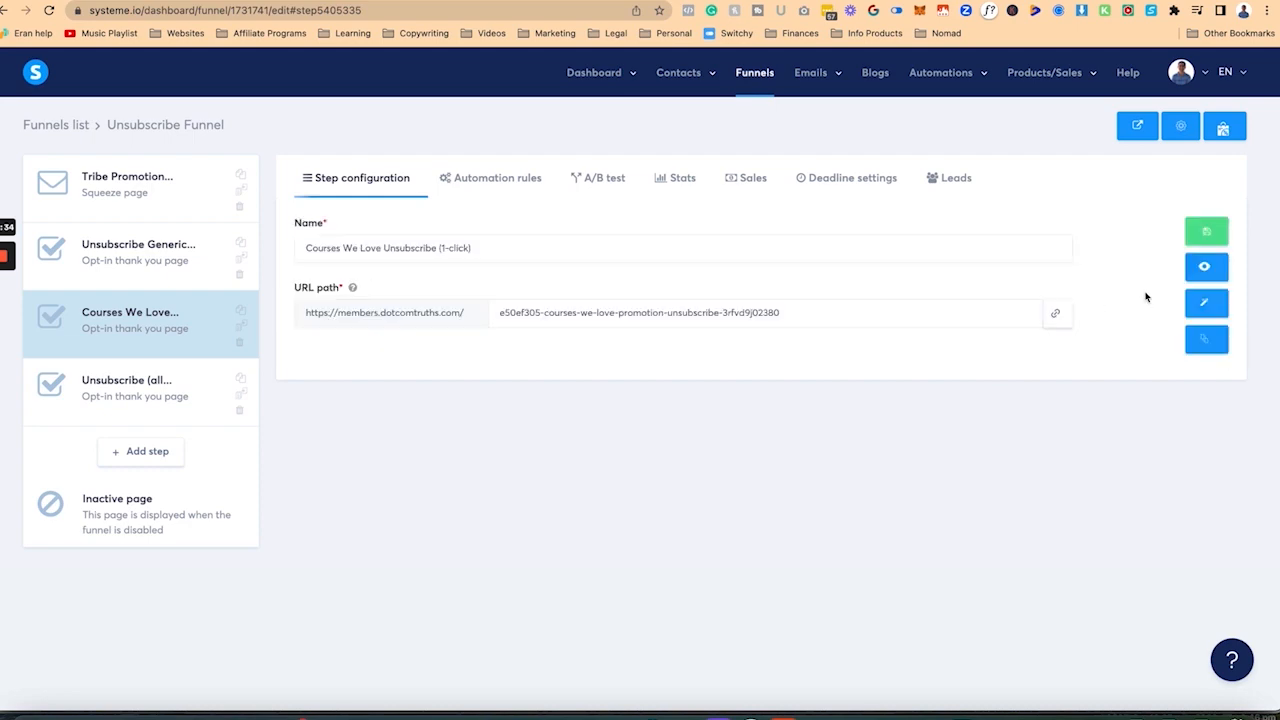
{"action": "left_click", "coordinate": [1198, 269]}
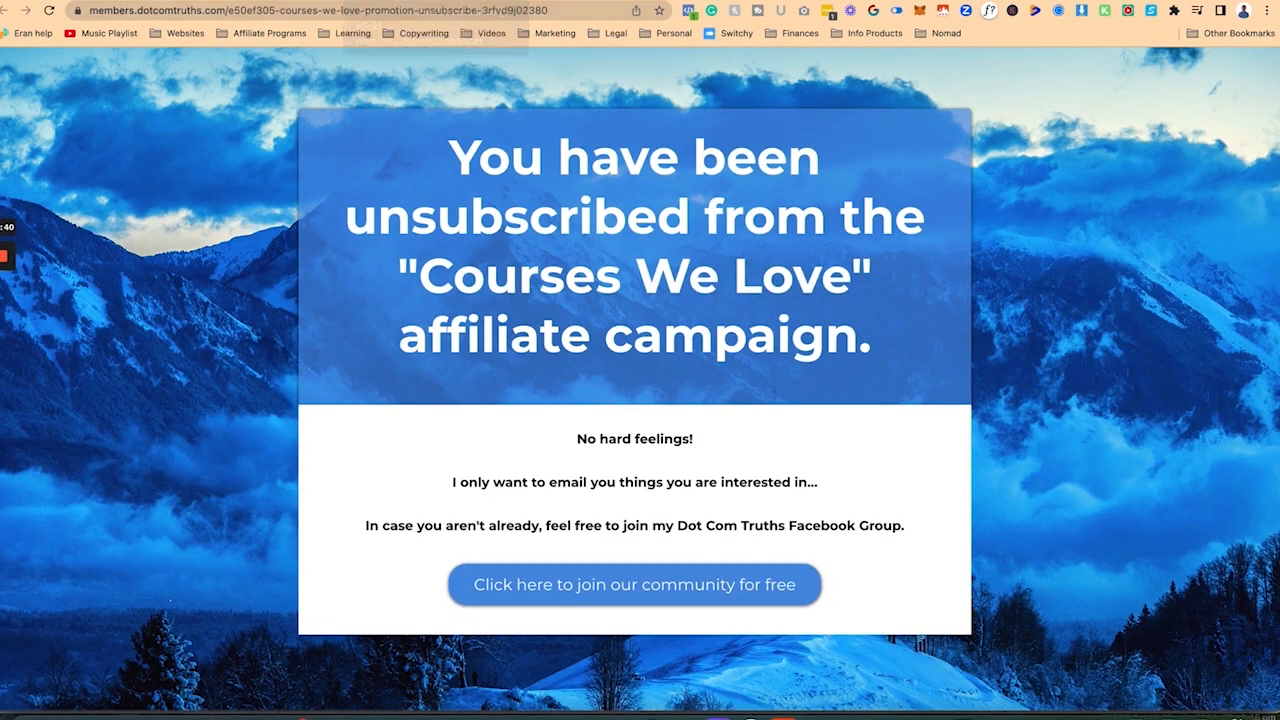
{"action": "key", "text": "super+w"}
{"action": "left_click", "coordinate": [124, 247]}
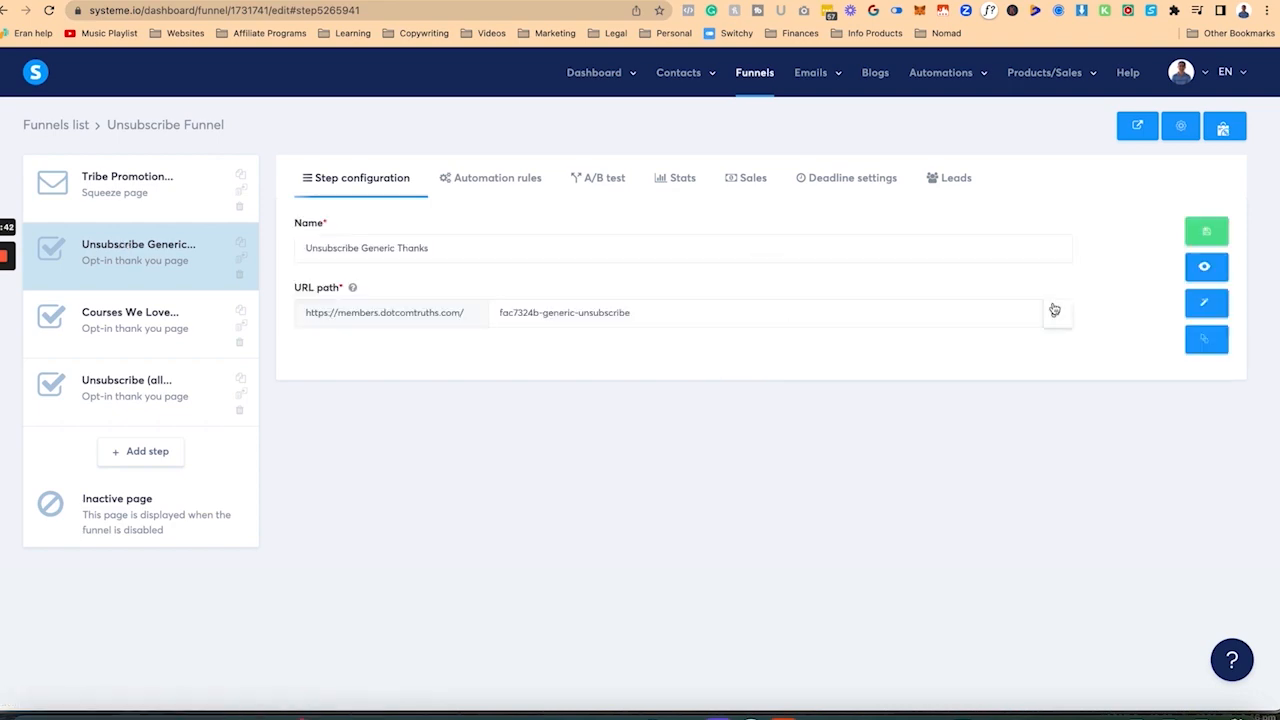
{"action": "left_click", "coordinate": [1204, 267]}
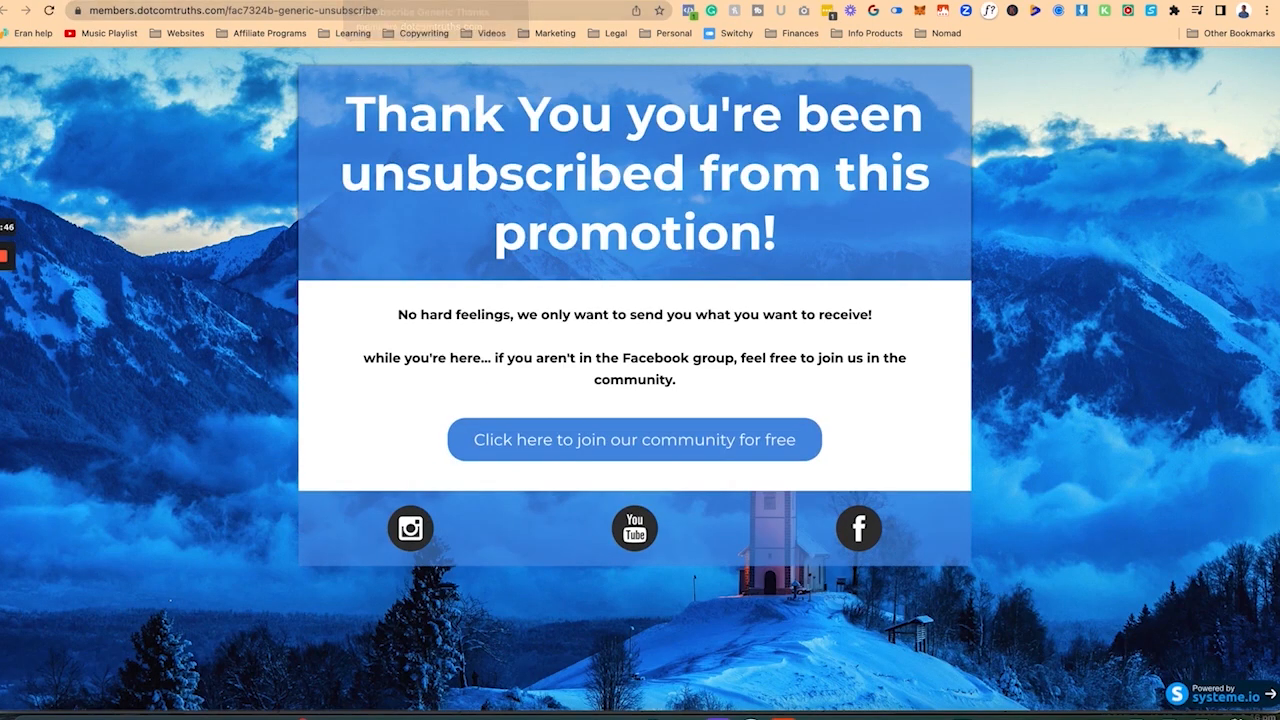
{"action": "key", "text": "super+w"}
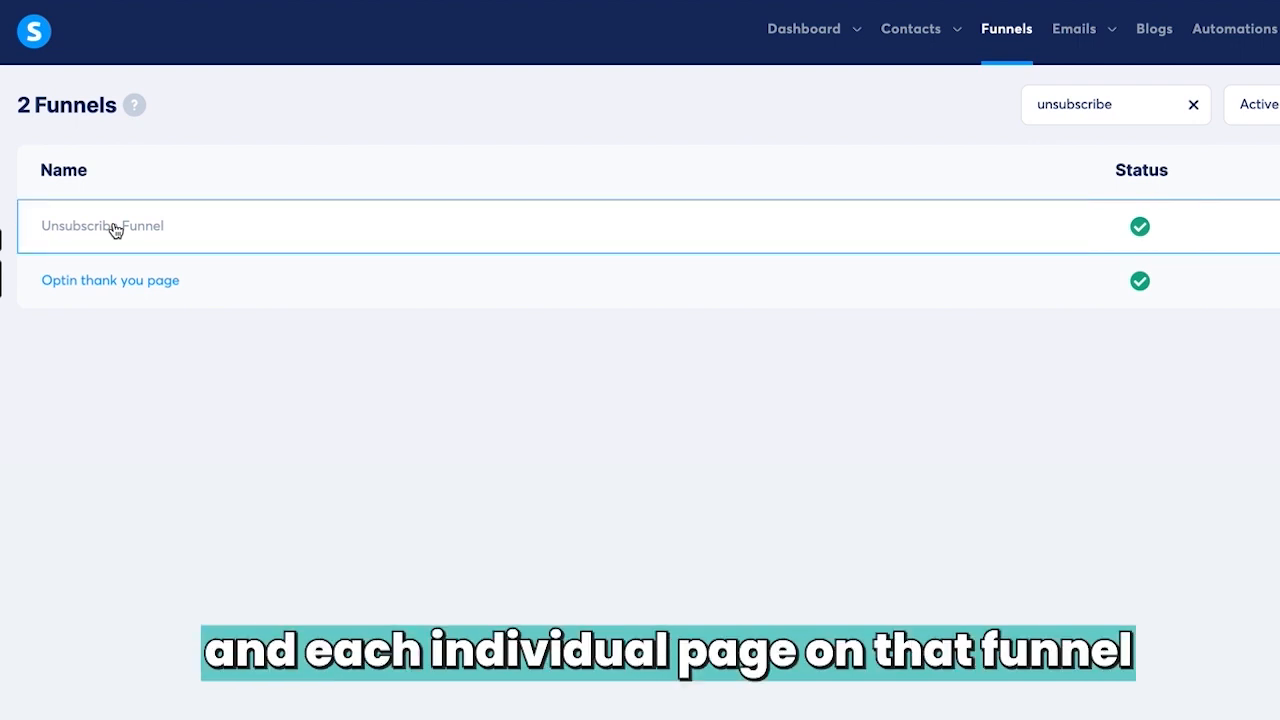
Step: Open the Unsubscribe Funnel, and look through the promotional email for the Courses We Love Bundle
{"action": "left_click", "coordinate": [115, 230]}
{"action": "left_click", "coordinate": [85, 200]}
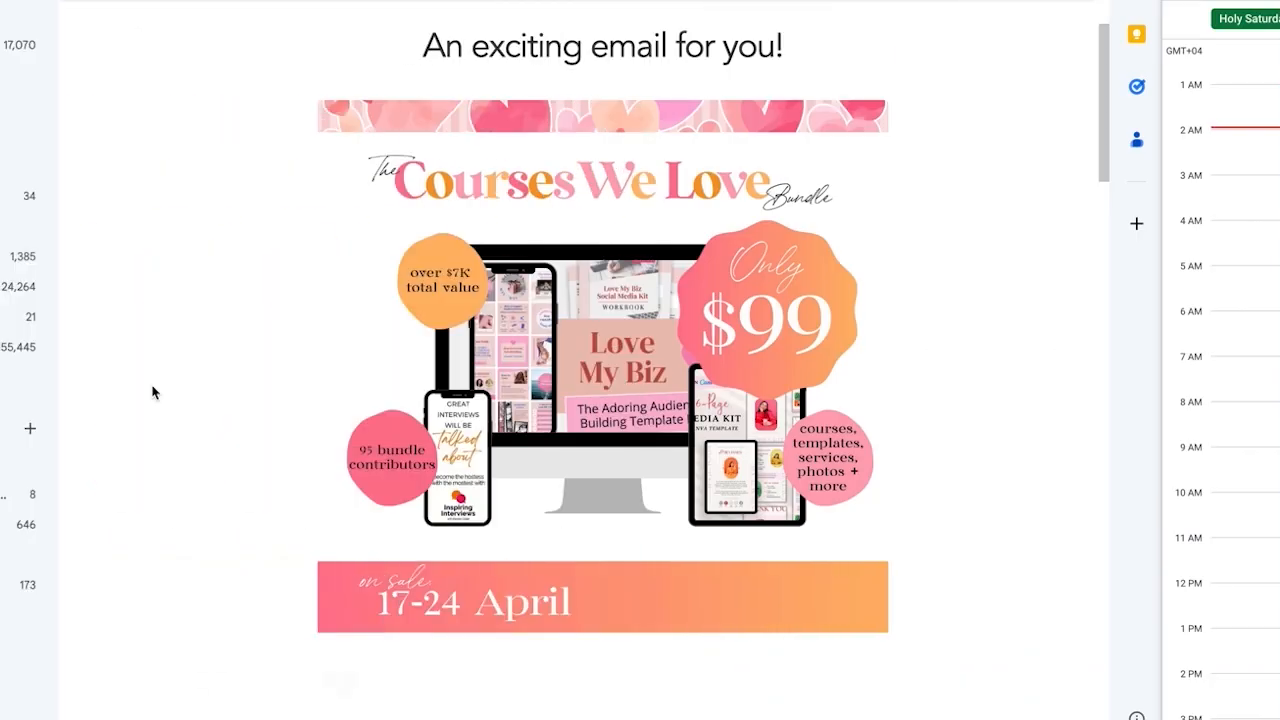
{"action": "scroll", "coordinate": [165, 385], "scroll_direction": "down", "scroll_amount": 1}
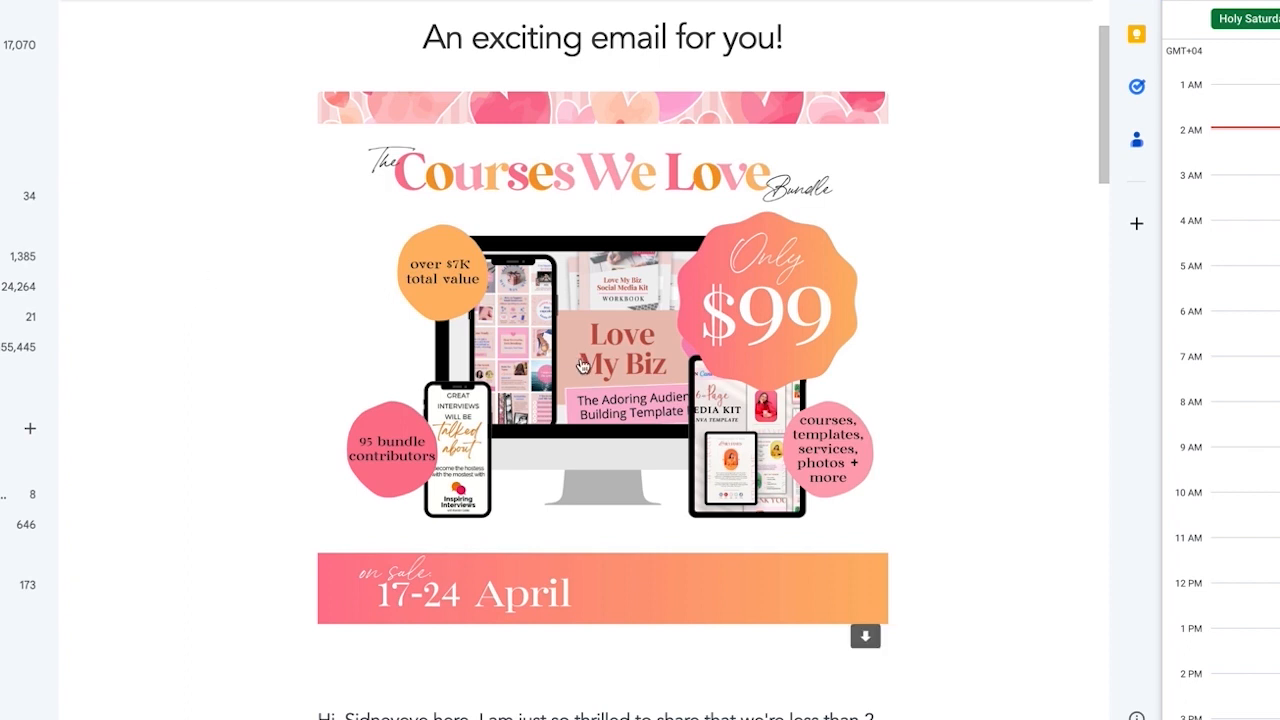
{"action": "scroll", "coordinate": [570, 348], "scroll_direction": "up", "scroll_amount": 1}
{"action": "scroll", "coordinate": [570, 348], "scroll_direction": "down", "scroll_amount": 1}
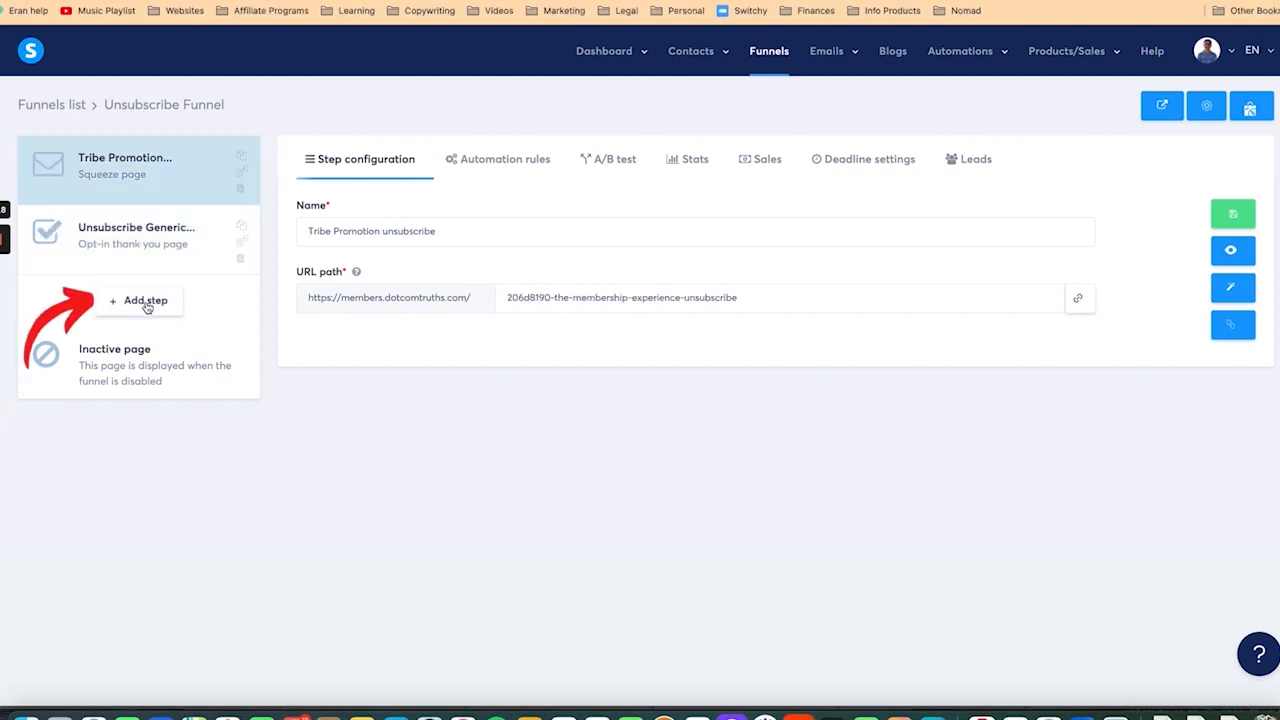
Step: Add a funnel step named "Courses We Love Unsubscribe (1-click)" with the type Opt-in thank you page
{"action": "left_click", "coordinate": [145, 303]}
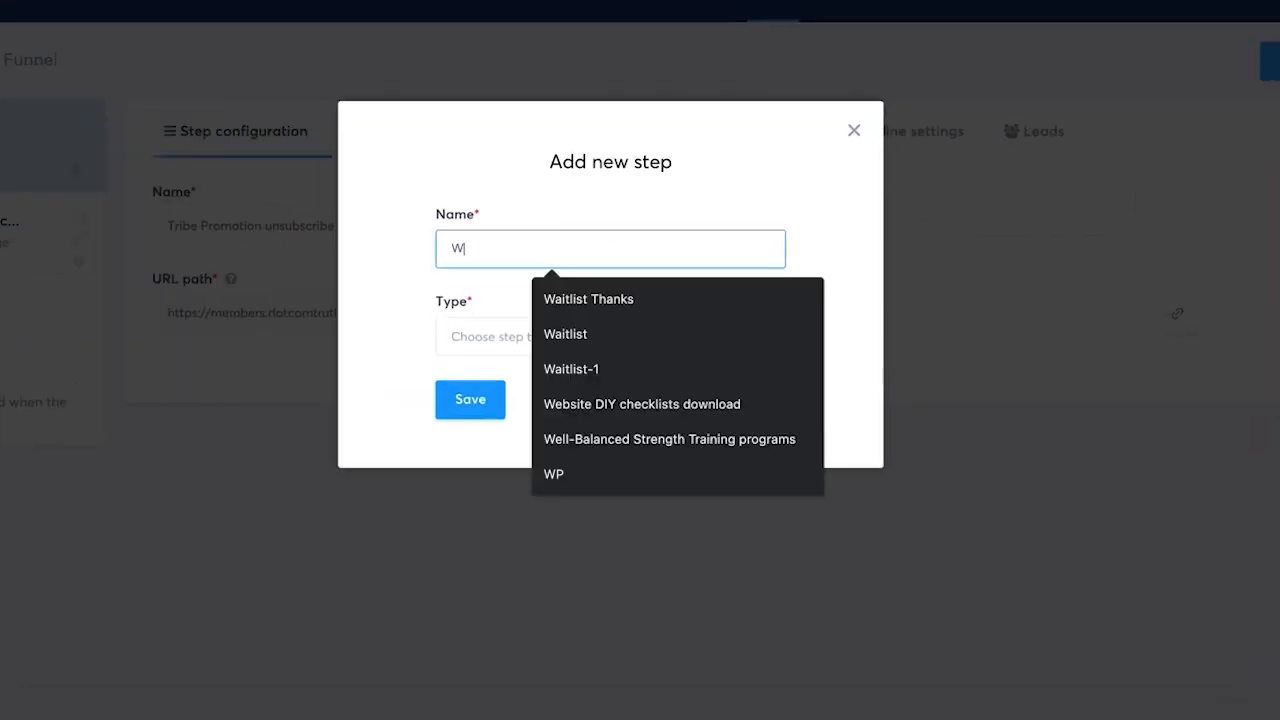
{"action": "key", "text": "BackSpace"}
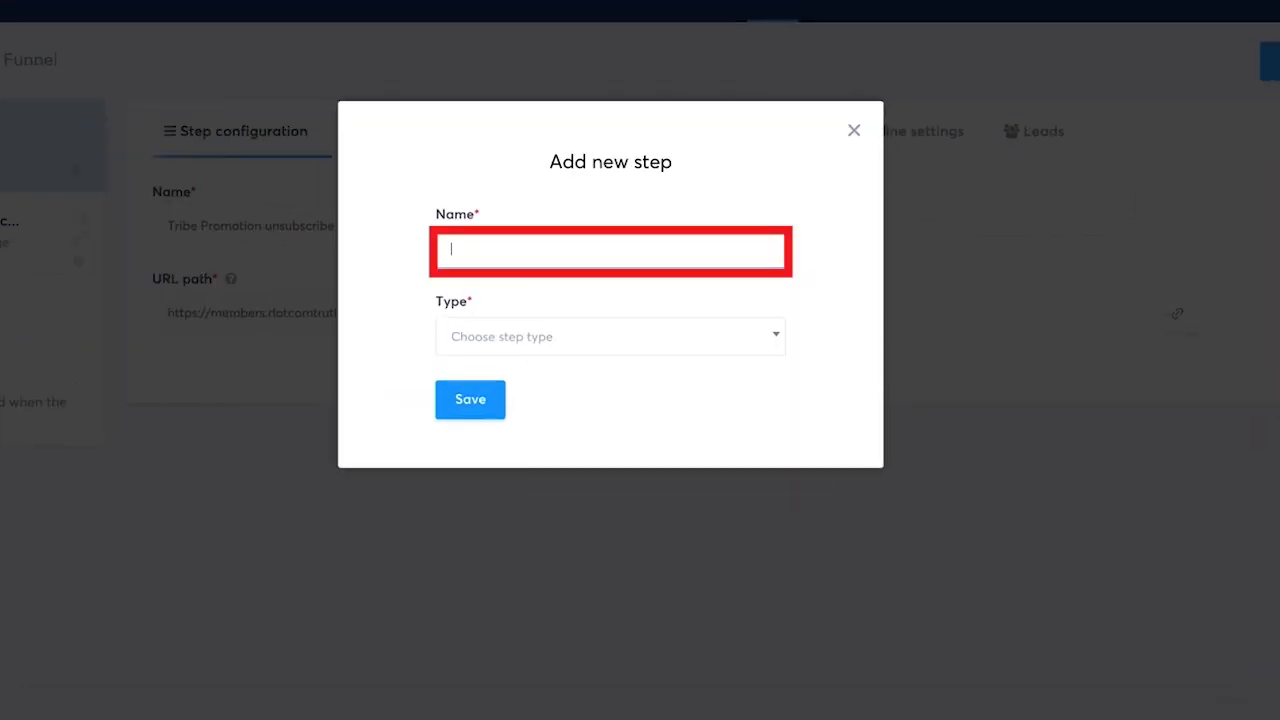
{"action": "type", "text": "Courses We"}
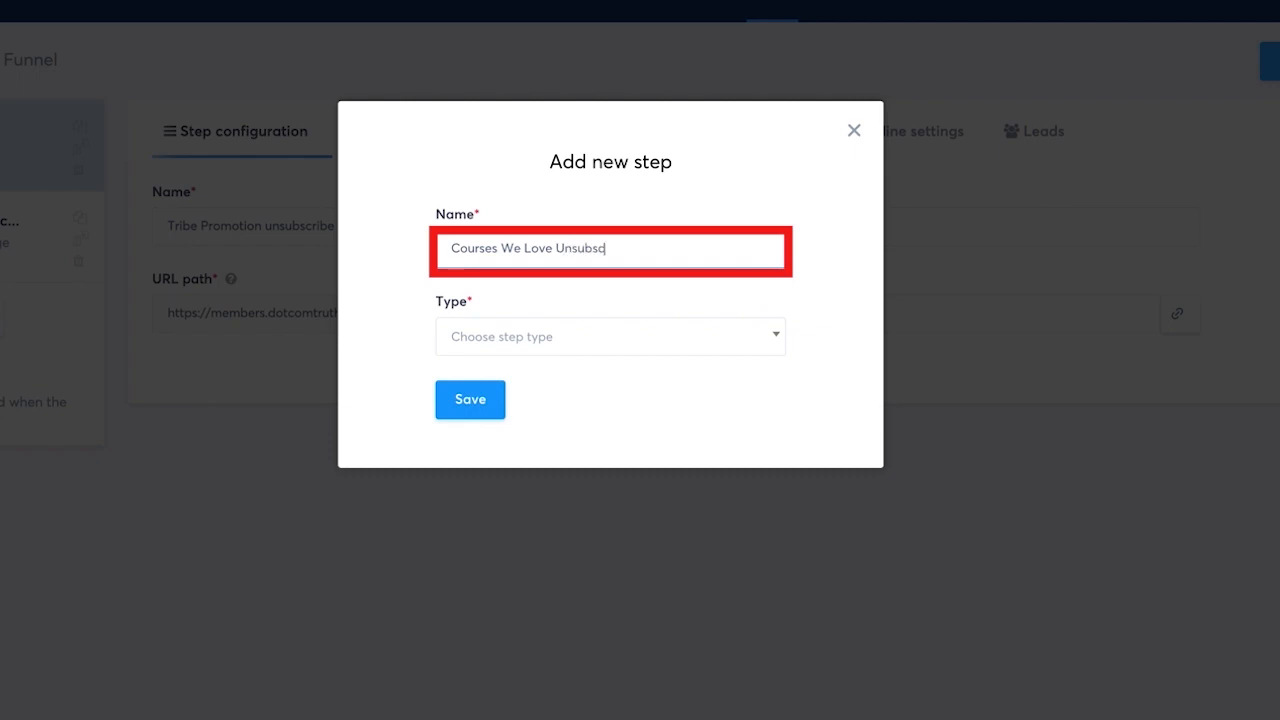
{"action": "type", "text": "Love Unsubscribe (1-click)"}
{"action": "left_click", "coordinate": [604, 350]}
{"action": "scroll", "coordinate": [604, 501], "scroll_direction": "down", "scroll_amount": 1}
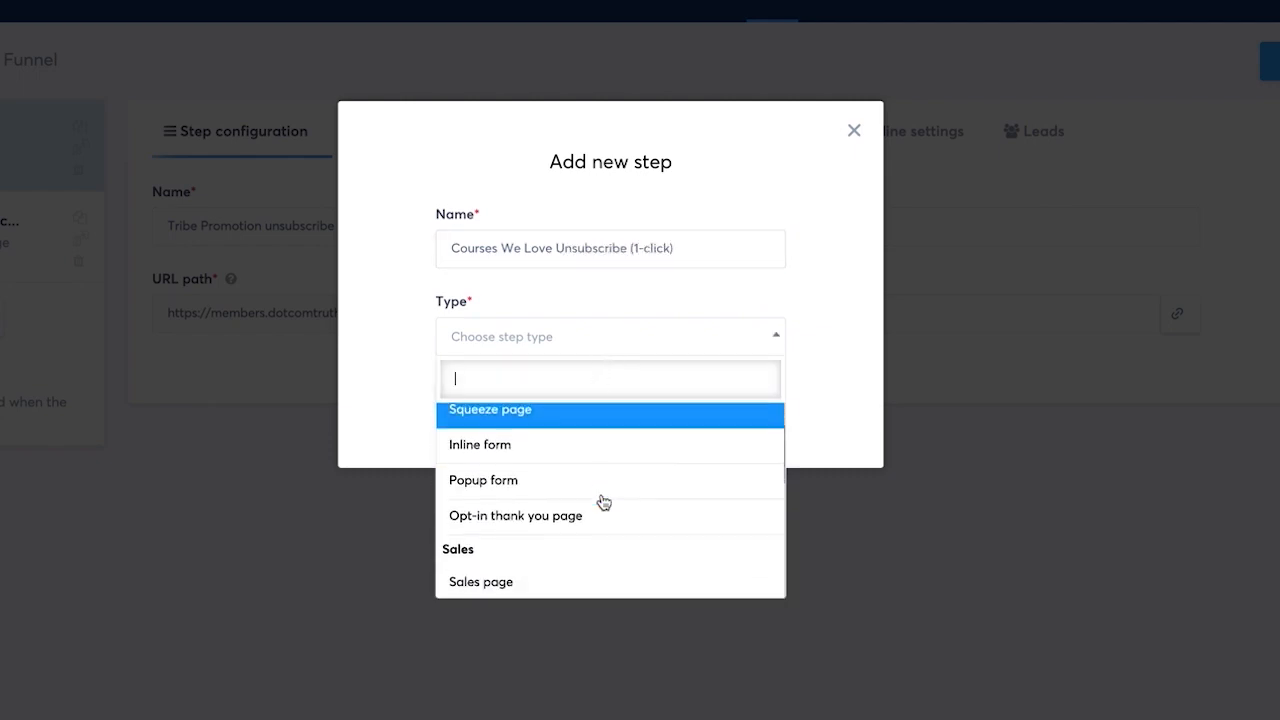
{"action": "scroll", "coordinate": [604, 501], "scroll_direction": "down", "scroll_amount": 1}
{"action": "left_click", "coordinate": [563, 496]}
{"action": "left_click", "coordinate": [473, 400]}
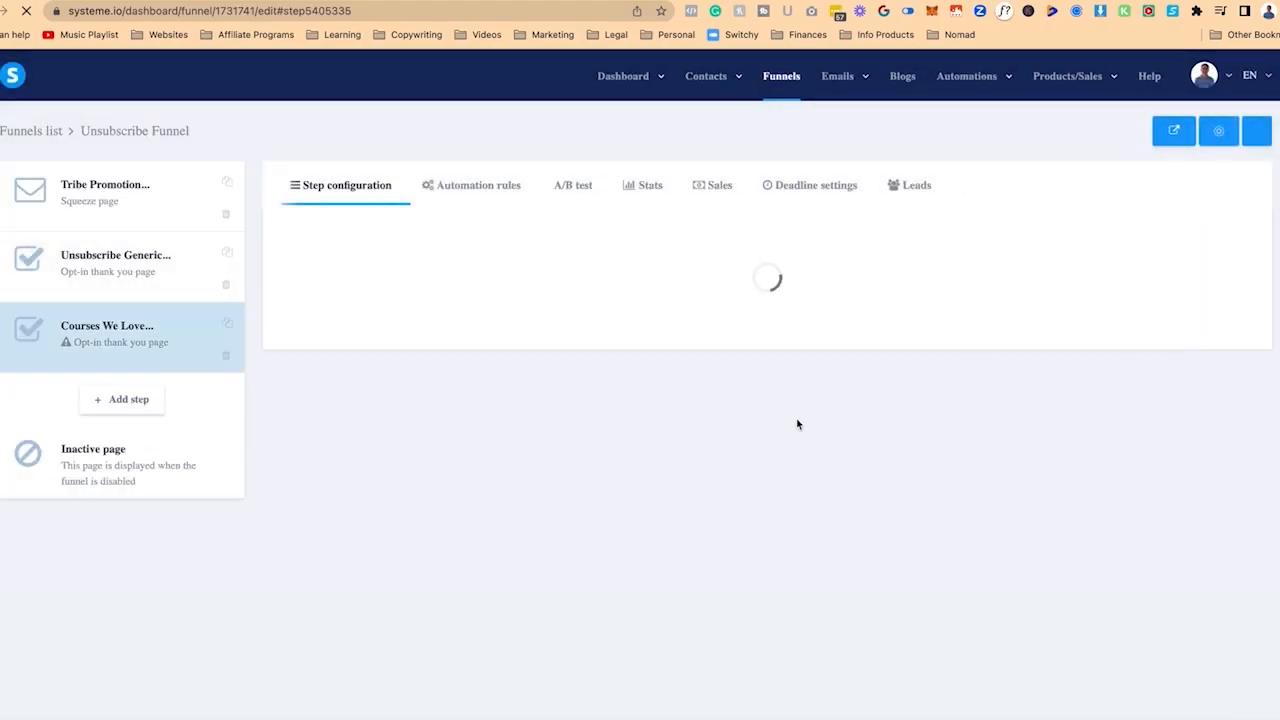
Step: Select the "Congratulations!" template with the blue mountain background for the Courses We Love step
{"action": "scroll", "coordinate": [600, 403], "scroll_direction": "down", "scroll_amount": 7}
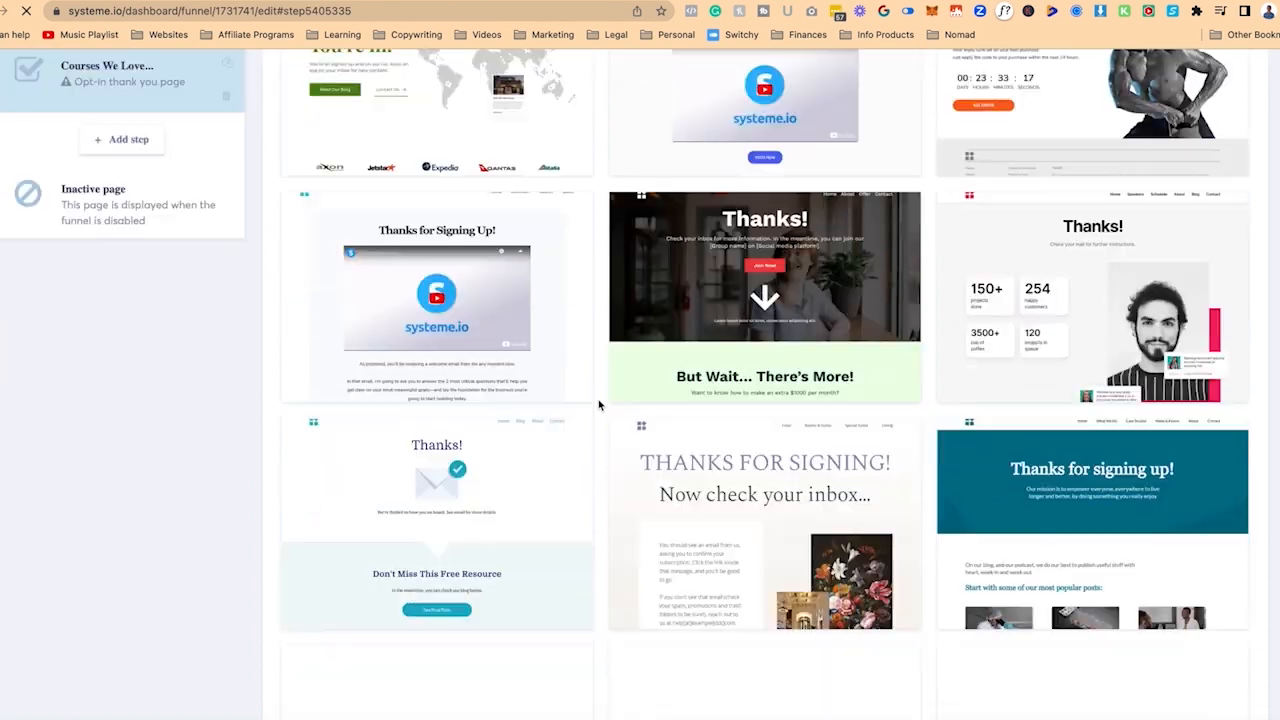
{"action": "scroll", "coordinate": [600, 404], "scroll_direction": "down", "scroll_amount": 5}
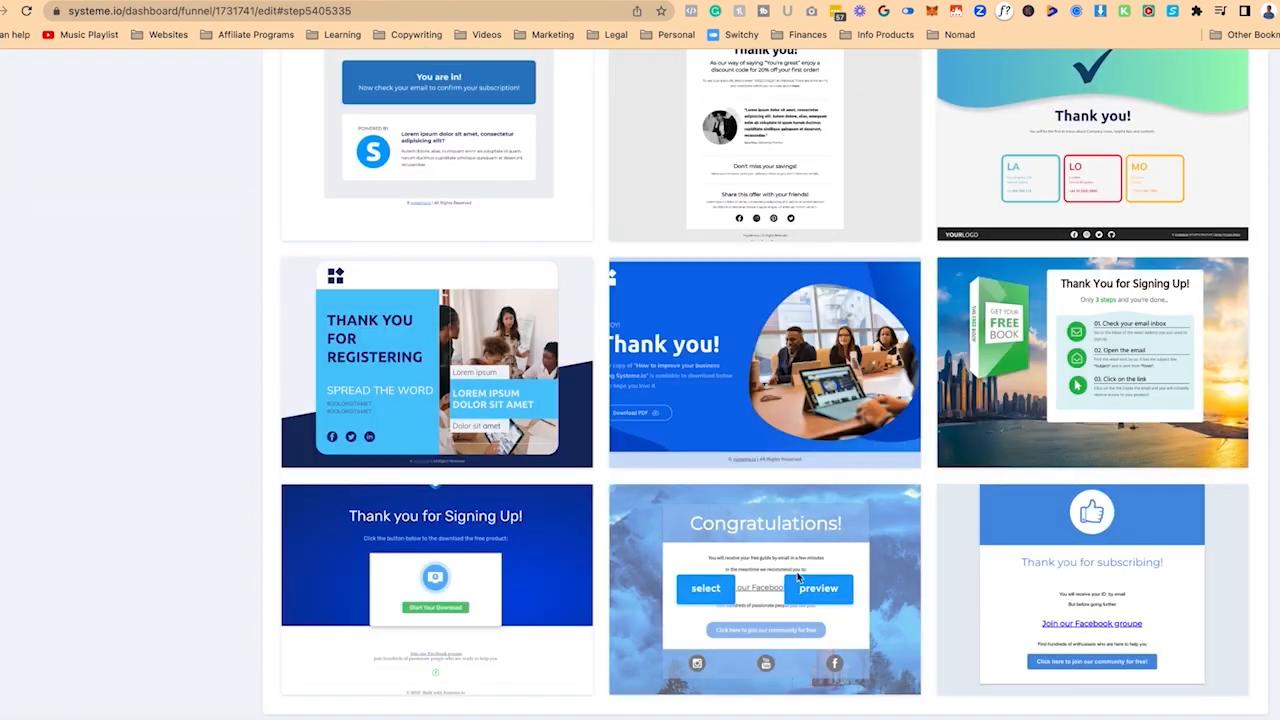
{"action": "left_click", "coordinate": [707, 592]}
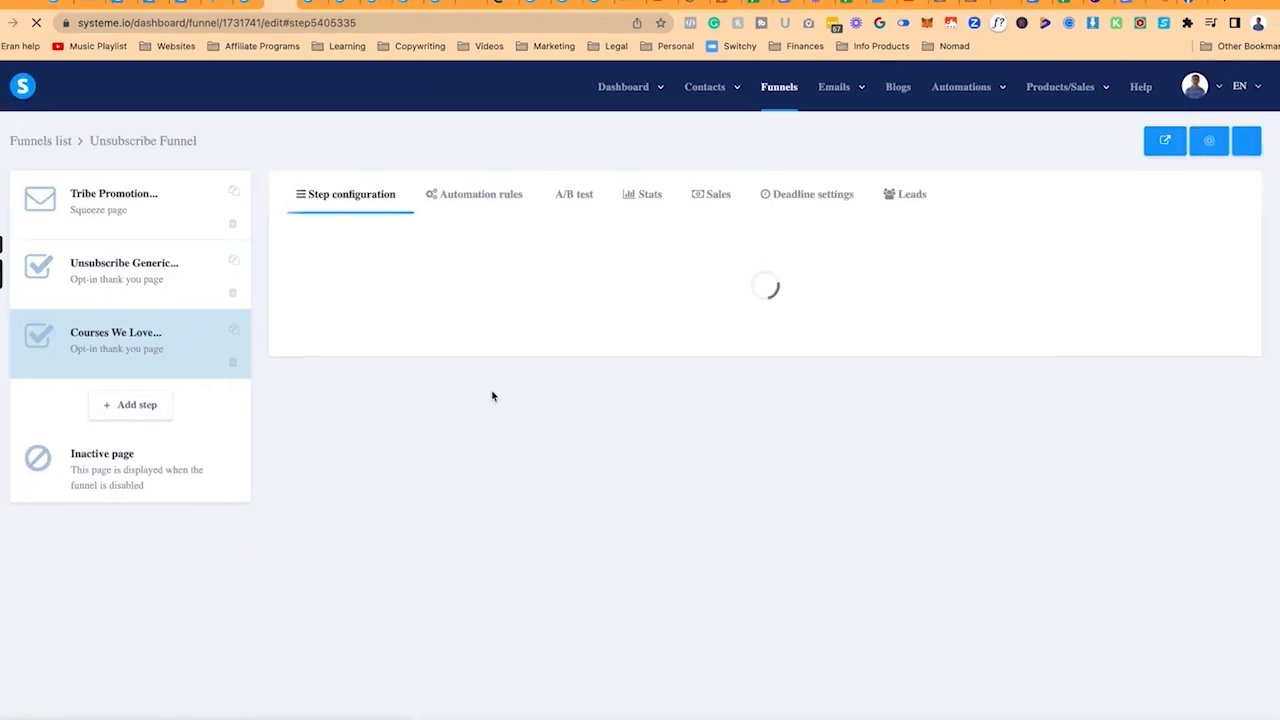
Step: Set the step's URL path to "e50ef305-courses-we-love-promotion-unsubscribe-3rfvd9j02380" and save the step
{"action": "left_click", "coordinate": [573, 339]}
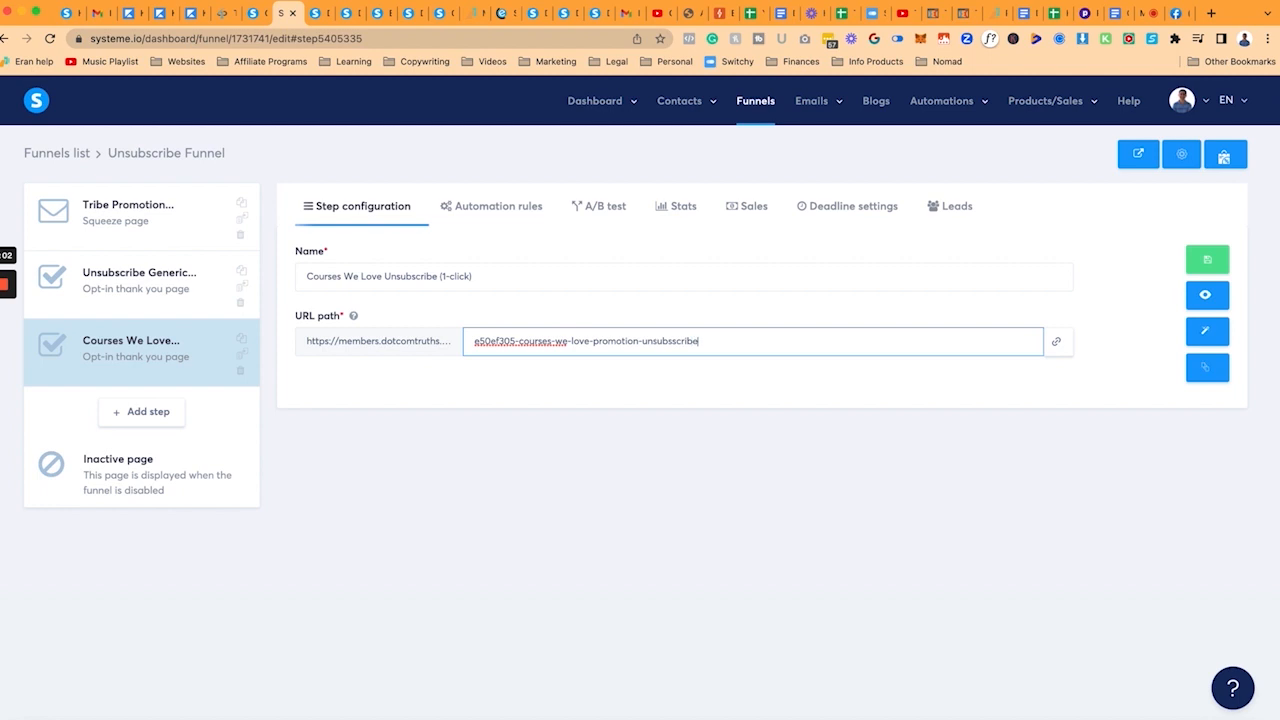
{"action": "type", "text": "-3rfvd9j02380"}
{"action": "left_click", "coordinate": [1212, 261]}
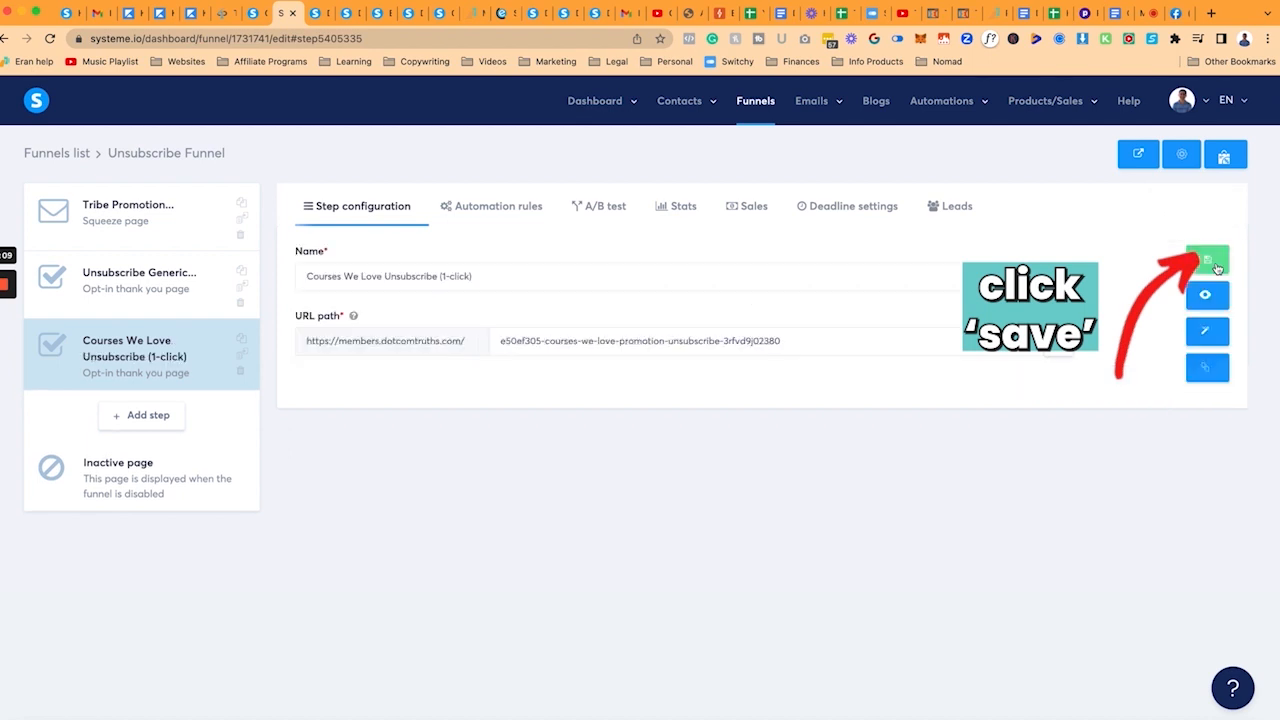
Step: Open the page for editing and replace its heading with "You have been unsubscribed from the "Courses We Love" affiliate campaign."
{"action": "left_click", "coordinate": [1207, 335]}
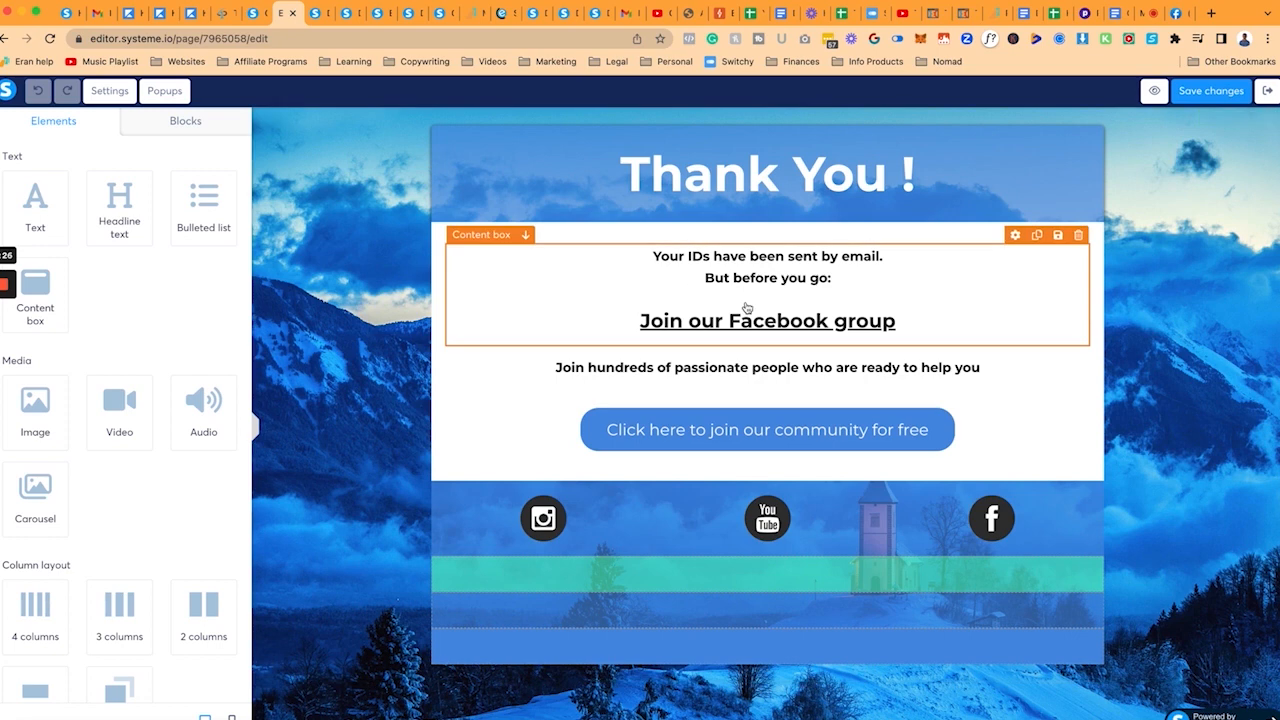
{"action": "left_click", "coordinate": [772, 176]}
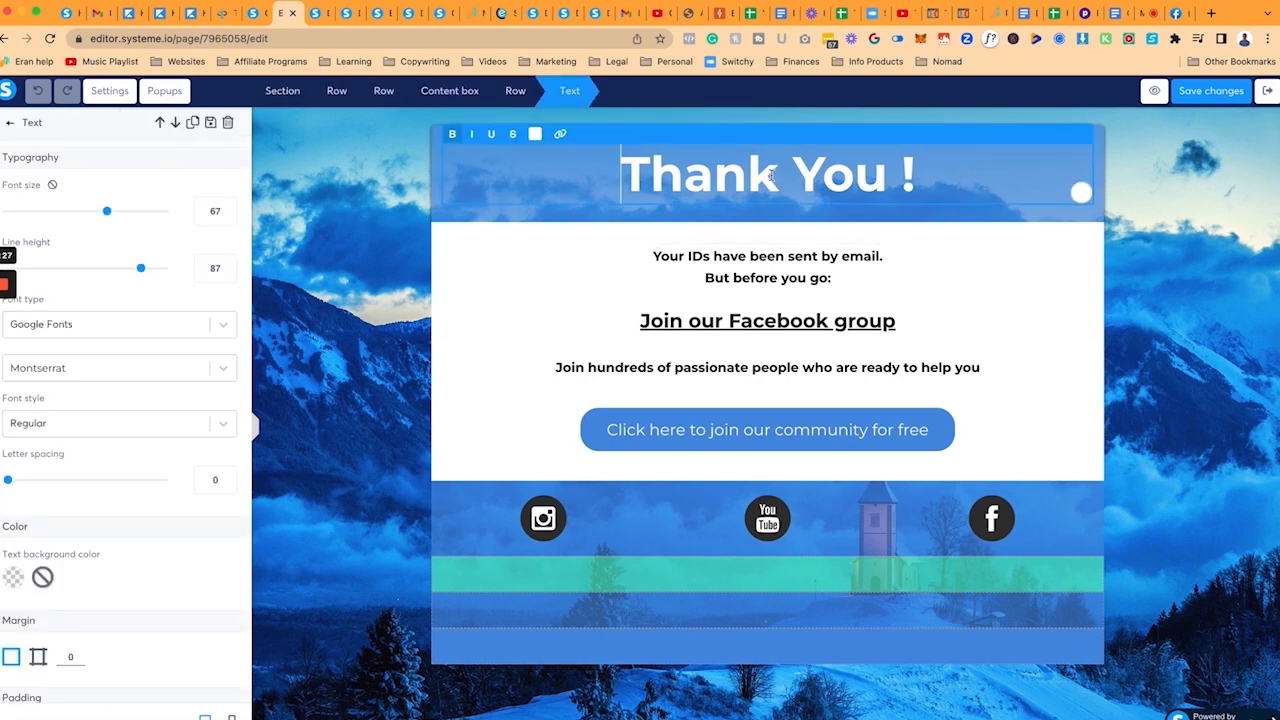
{"action": "left_click", "coordinate": [271, 165]}
{"action": "triple_click", "coordinate": [722, 189]}
{"action": "type", "text": "You have been"}
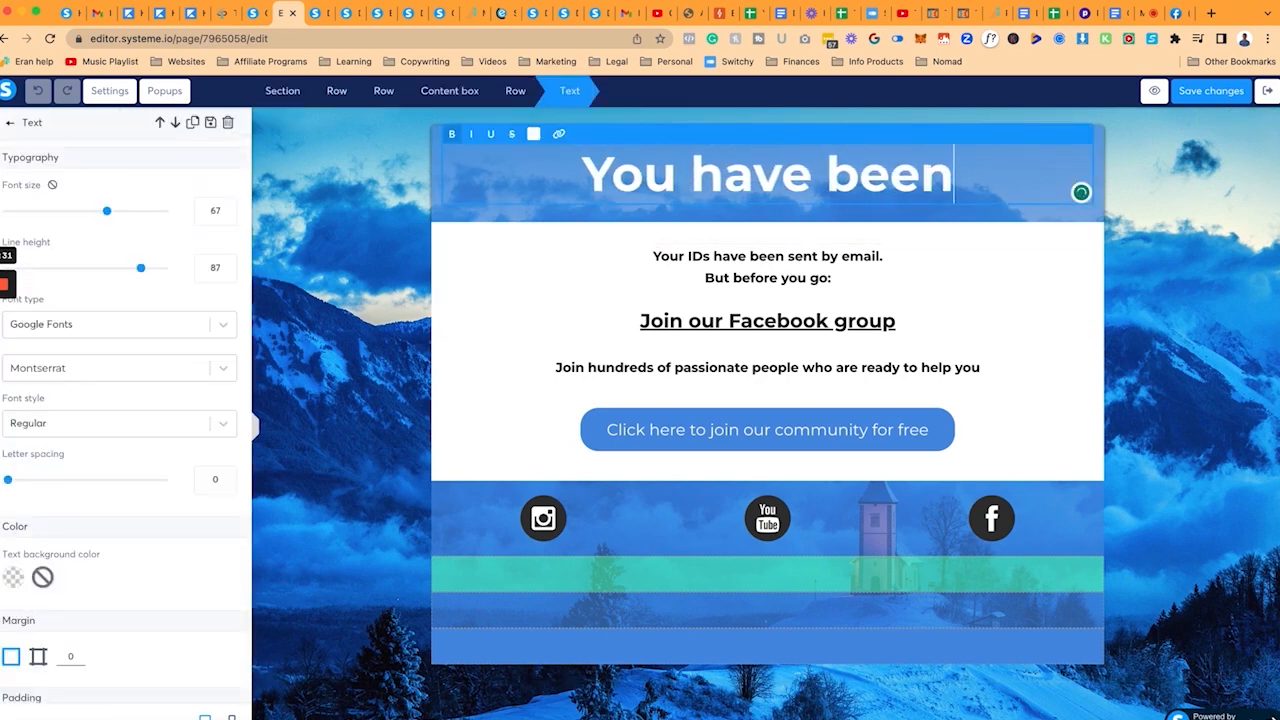
{"action": "type", "text": " unsubscribed"}
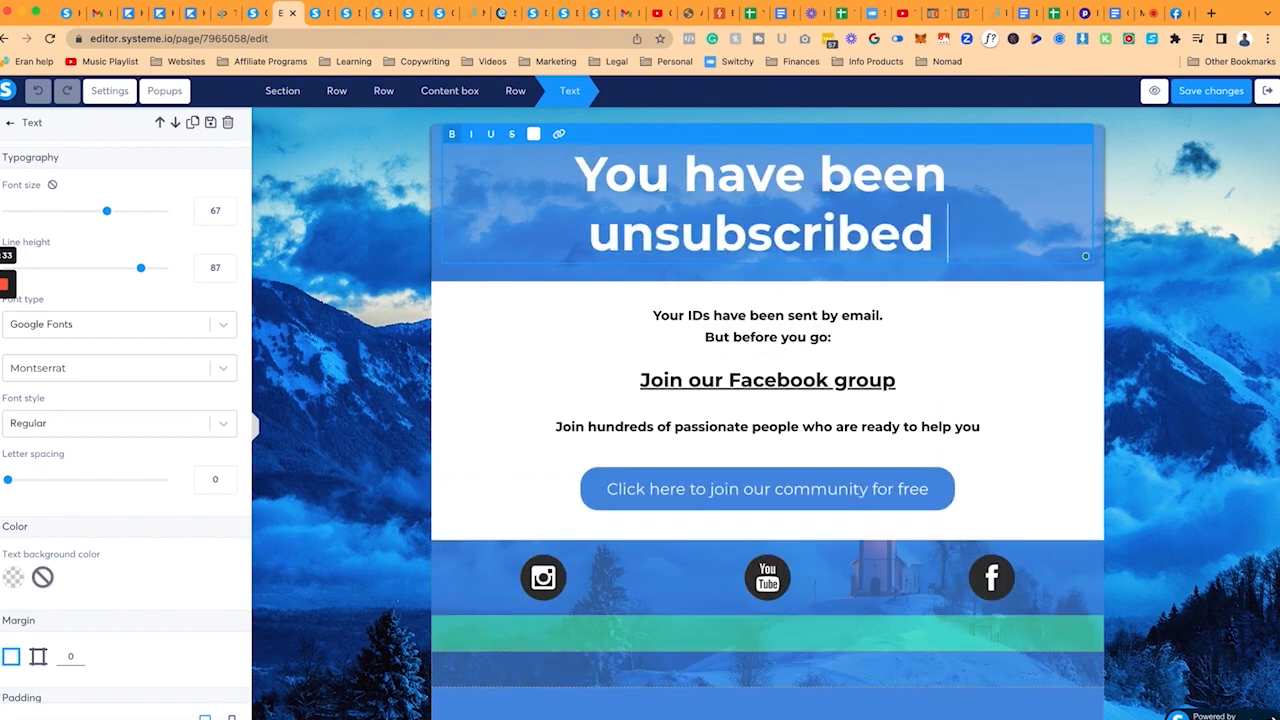
{"action": "type", "text": " from the \"Courses W"}
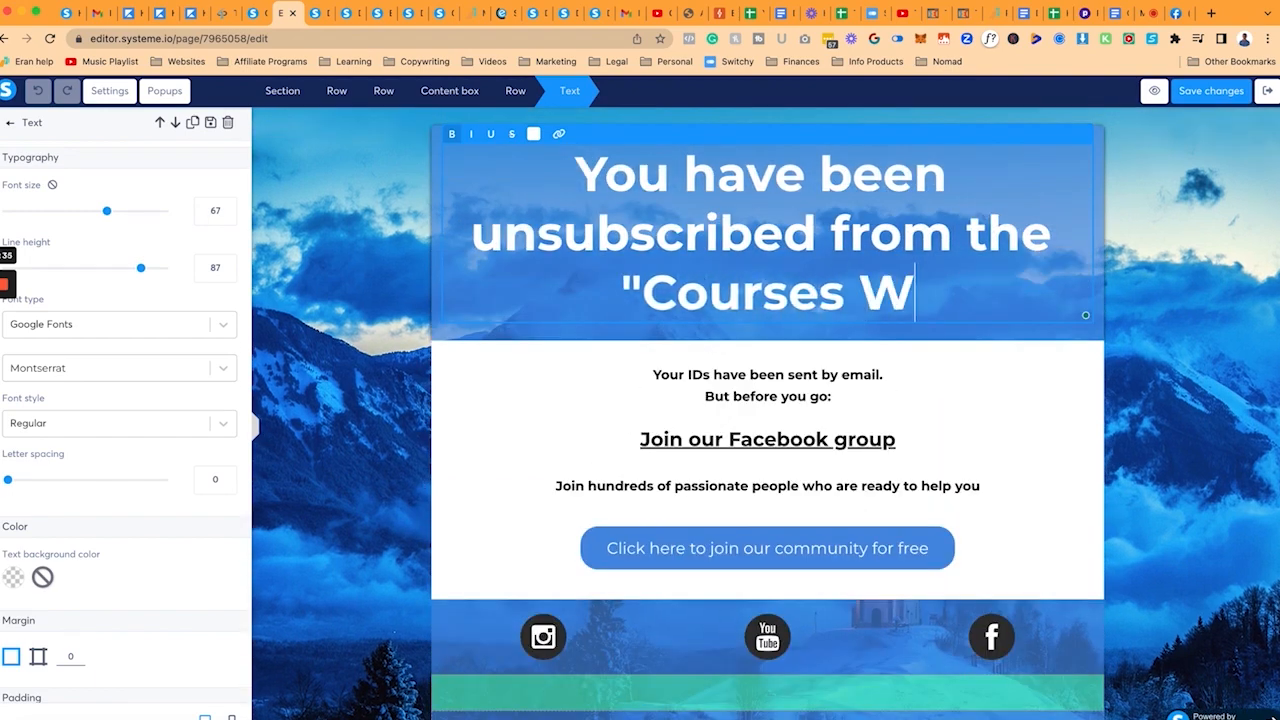
{"action": "type", "text": "e Love\" affiliate campaign"}
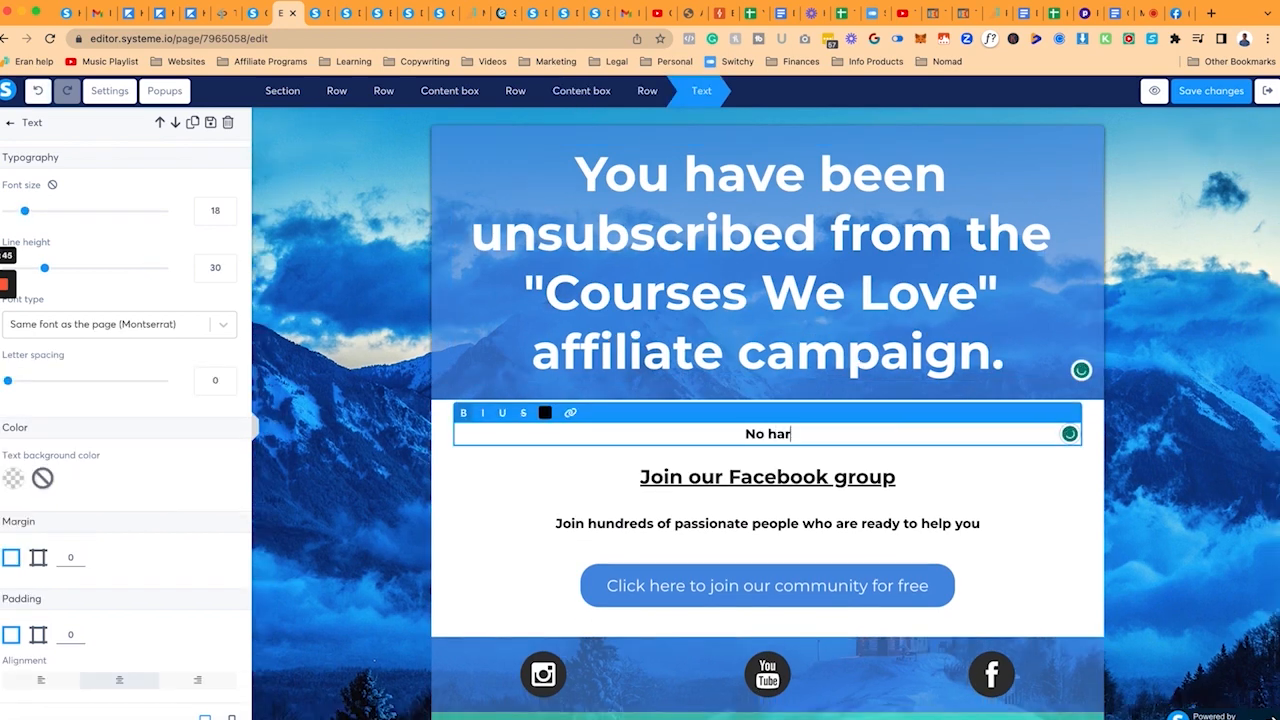
Step: Replace the text below the heading with "No hard feelings!" and "I only want to email you things you are interested in..." on separate lines
{"action": "type", "text": "d feelings!"}
{"action": "key", "text": "Return"}
{"action": "type", "text": "I only want to email you things you are interestedin"}
{"action": "key", "text": "BackSpace"}
{"action": "key", "text": "BackSpace"}
{"action": "type", "text": "in..."}
{"action": "key", "text": "Return"}
Step: Add the closing line "In case you aren't already, feel free to join my Dot Com Truths Facebook Group." to the body text
{"action": "type", "text": "In ca"}
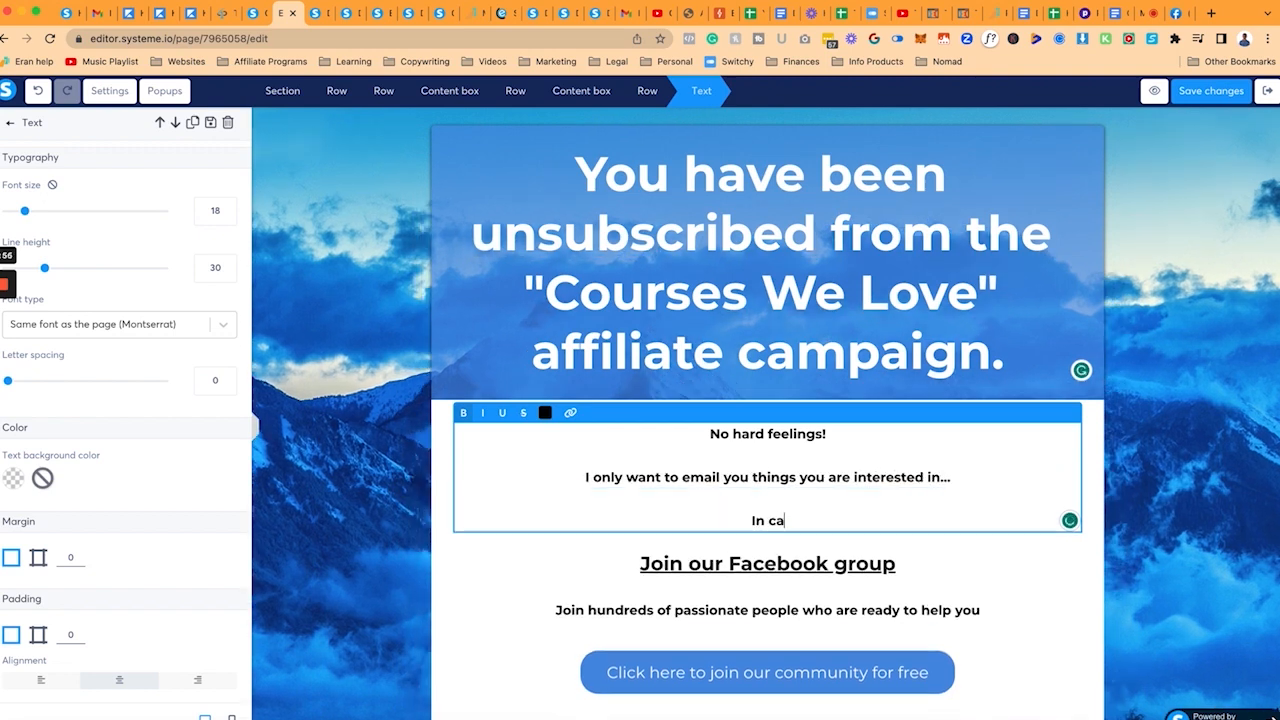
{"action": "type", "text": "se you aren't already"}
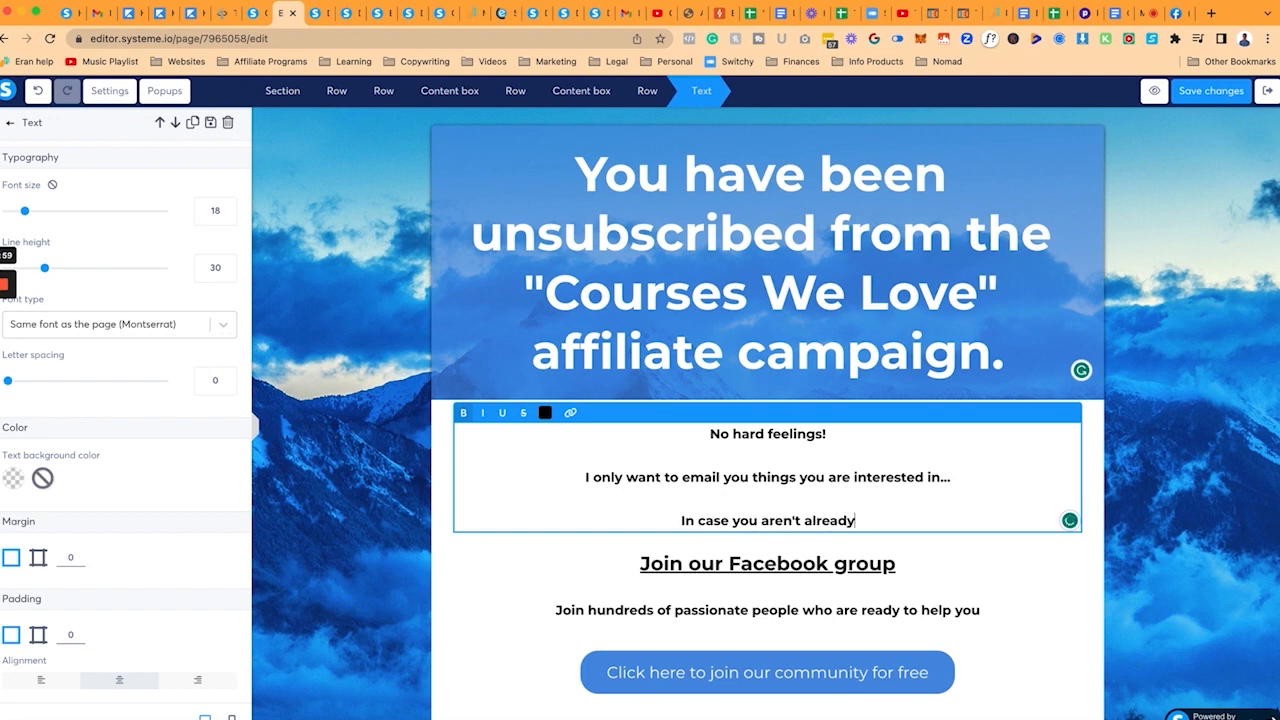
{"action": "type", "text": ", feel free to join m"}
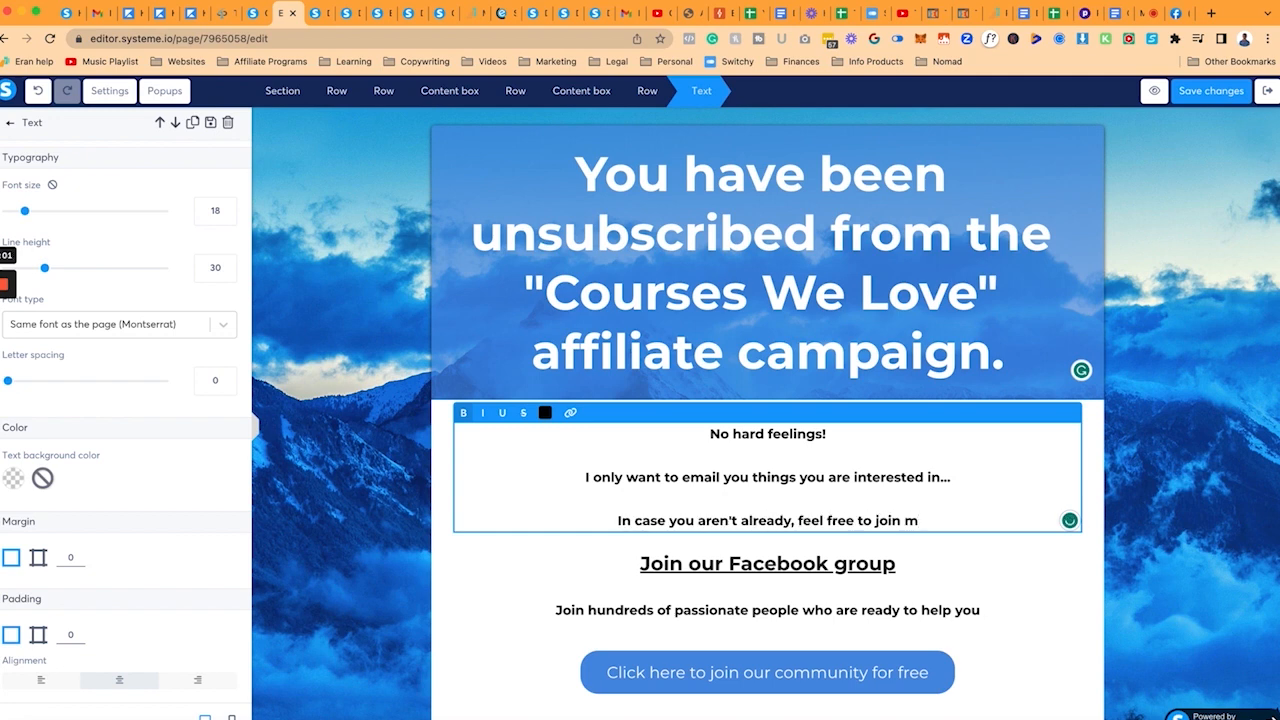
{"action": "type", "text": "y F"}
{"action": "key", "text": "BackSpace"}
{"action": "type", "text": "Dot"}
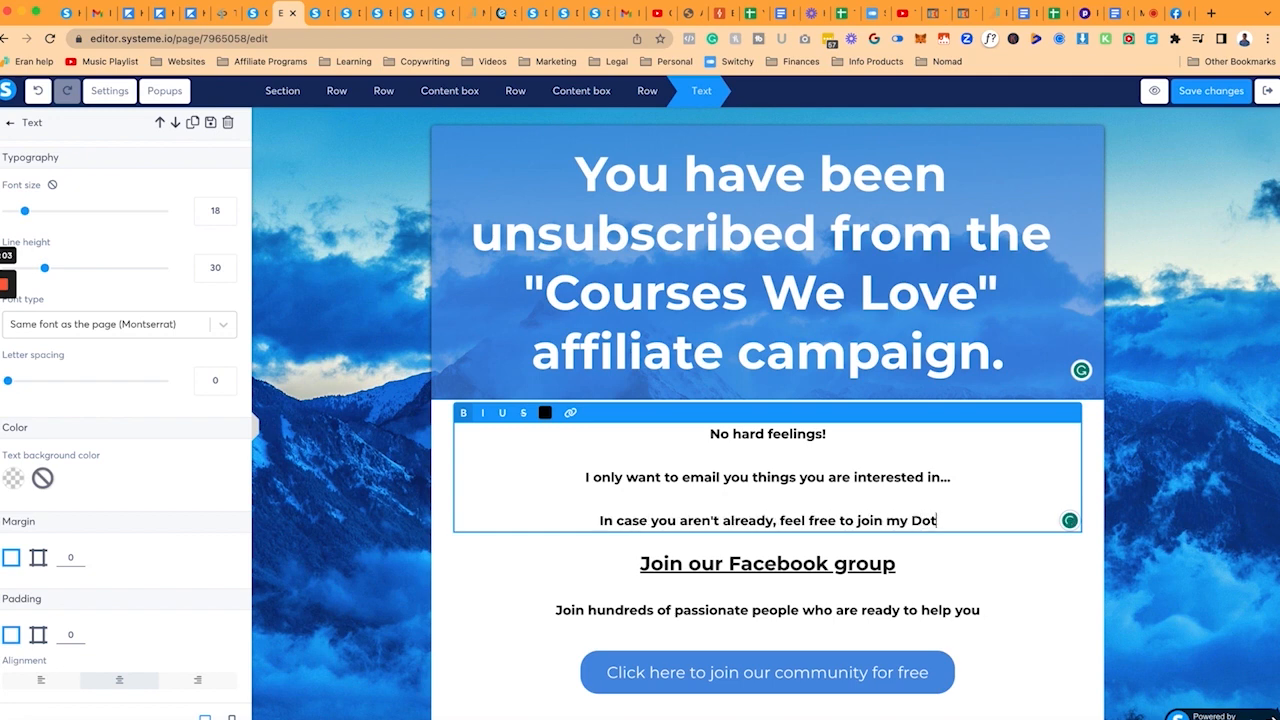
{"action": "type", "text": " Com Truths Facebo"}
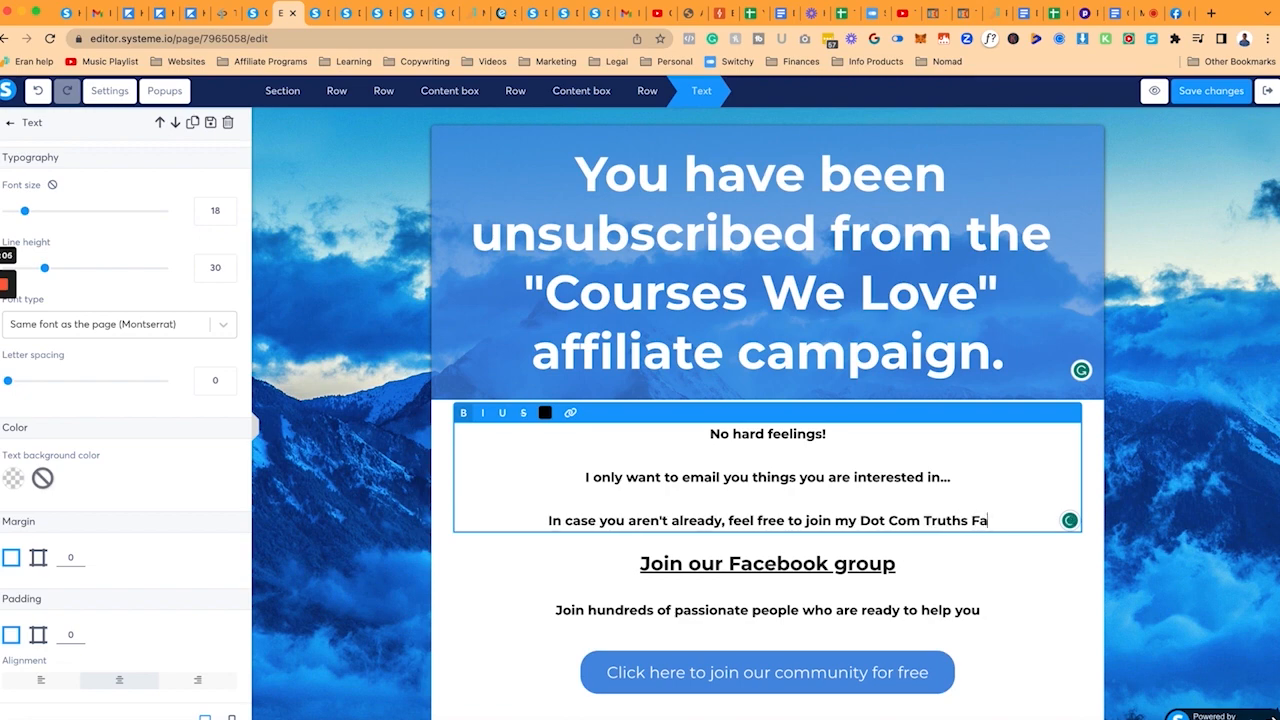
{"action": "type", "text": "ok Group."}
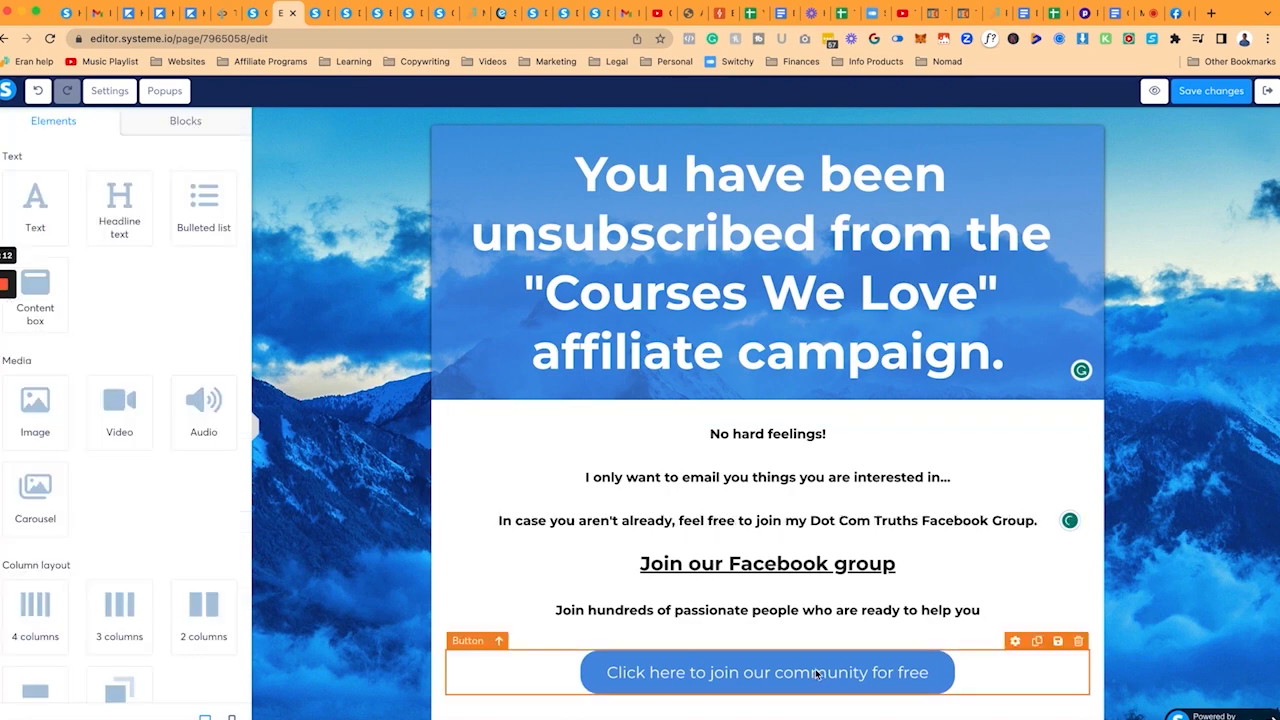
{"action": "left_click", "coordinate": [817, 674]}
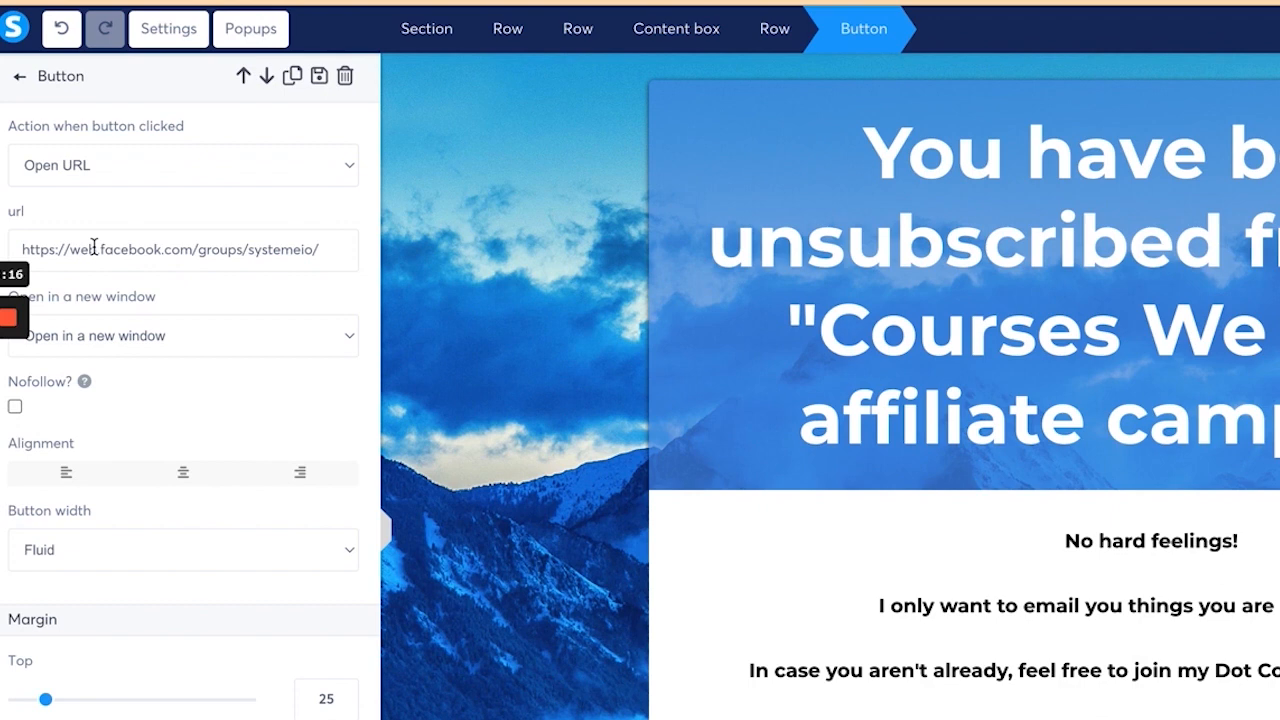
{"action": "left_click_drag", "start_coordinate": [68, 250], "coordinate": [320, 250]}
{"action": "type", "text": "dotcomtruthsgro"}
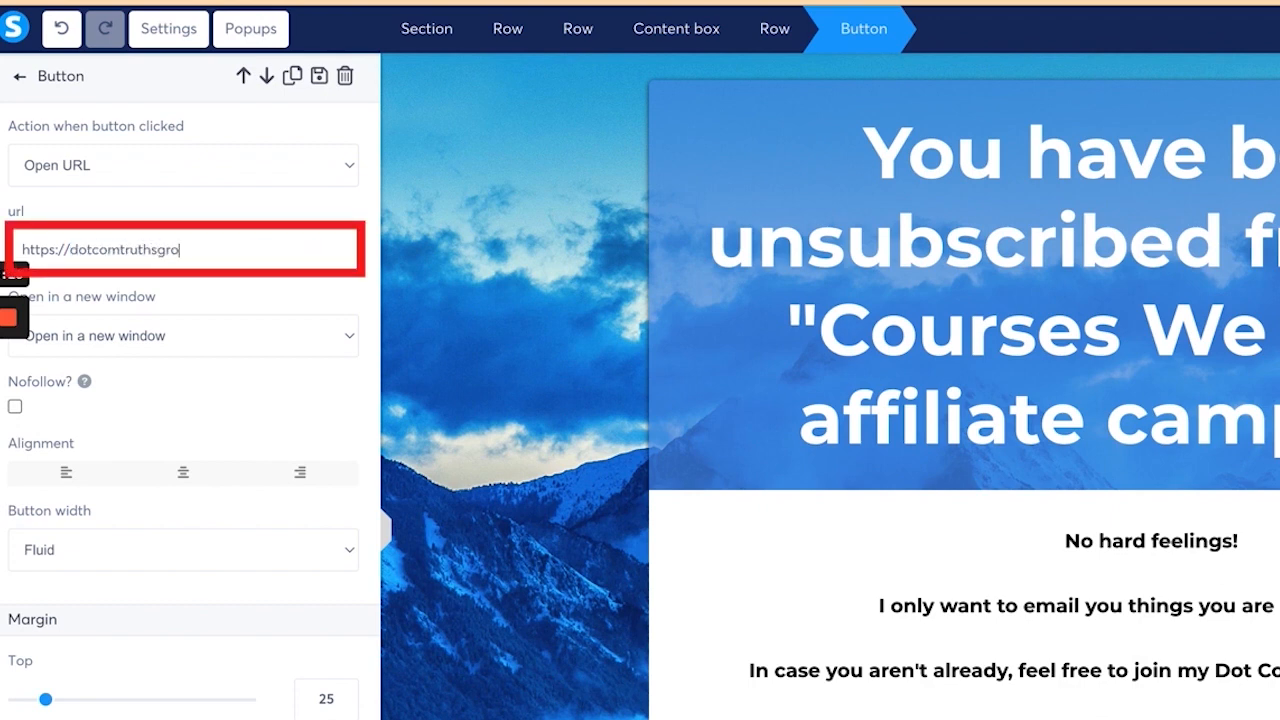
{"action": "type", "text": "up.com"}
{"action": "left_click", "coordinate": [208, 336]}
{"action": "left_click", "coordinate": [208, 336]}
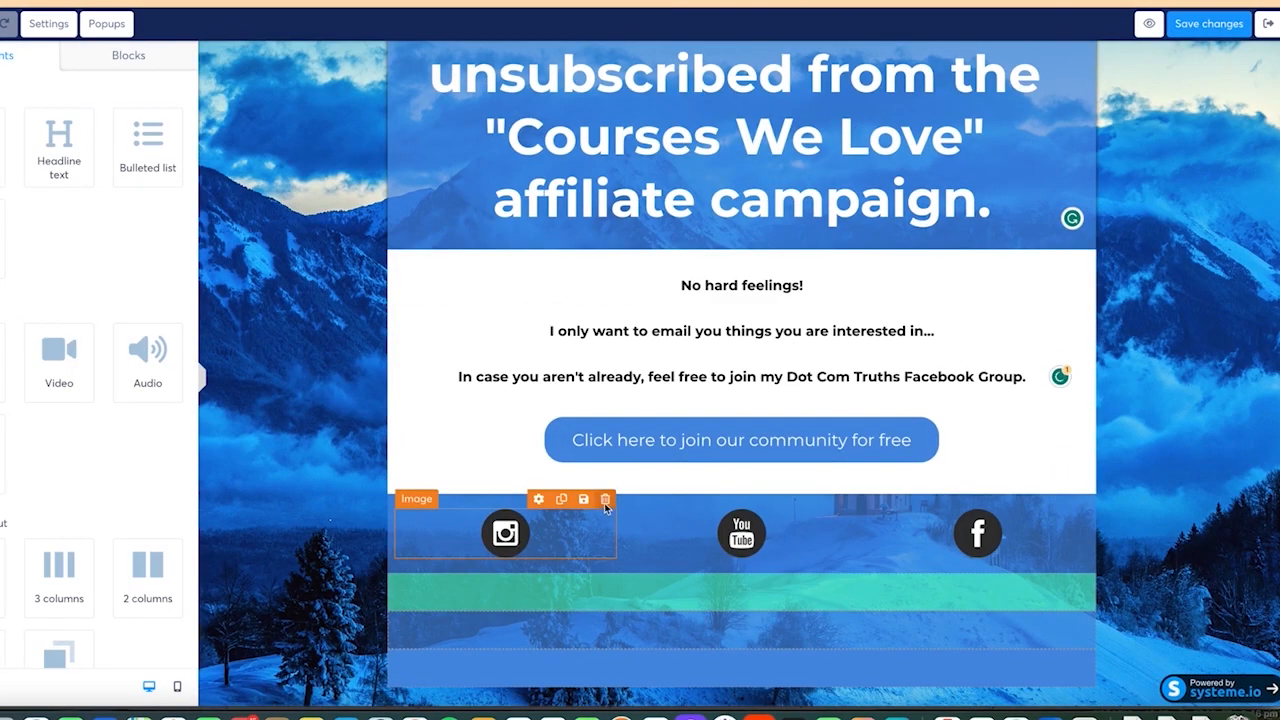
Step: Delete the Instagram icon and the whole row of social icons below the community button
{"action": "left_click", "coordinate": [605, 500]}
{"action": "left_click", "coordinate": [731, 58]}
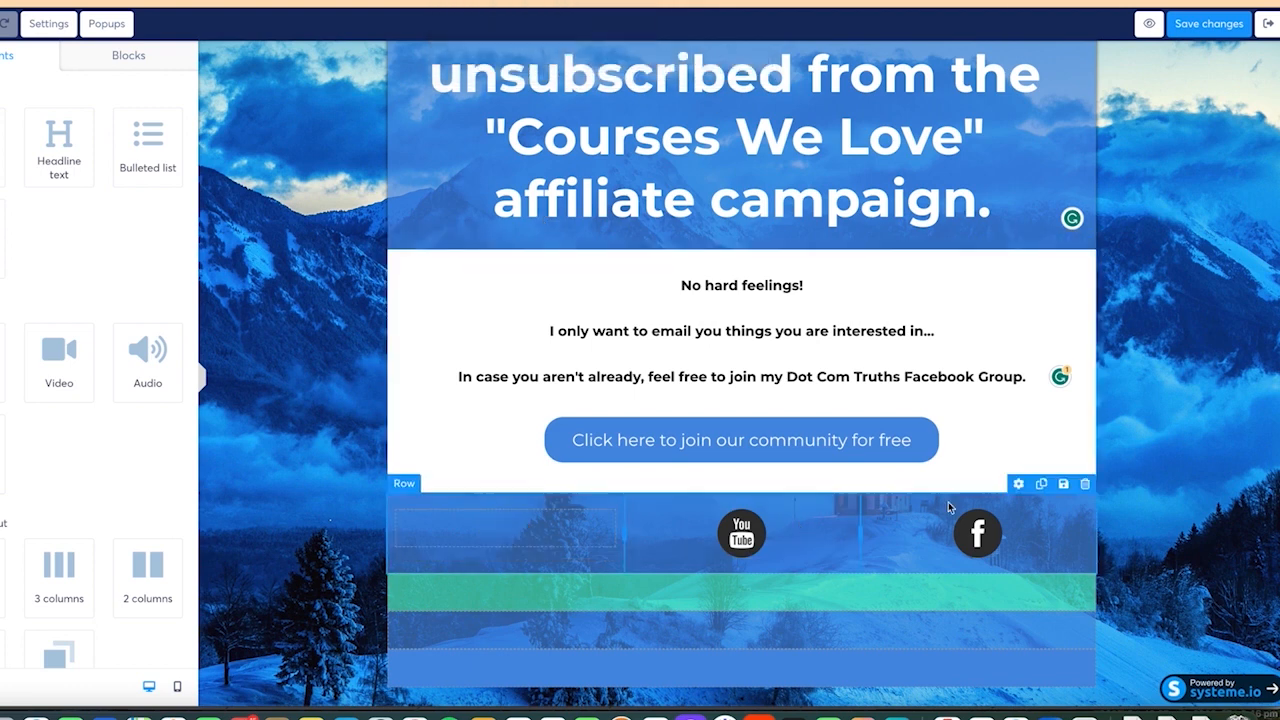
{"action": "left_click", "coordinate": [1085, 483]}
{"action": "left_click", "coordinate": [733, 54]}
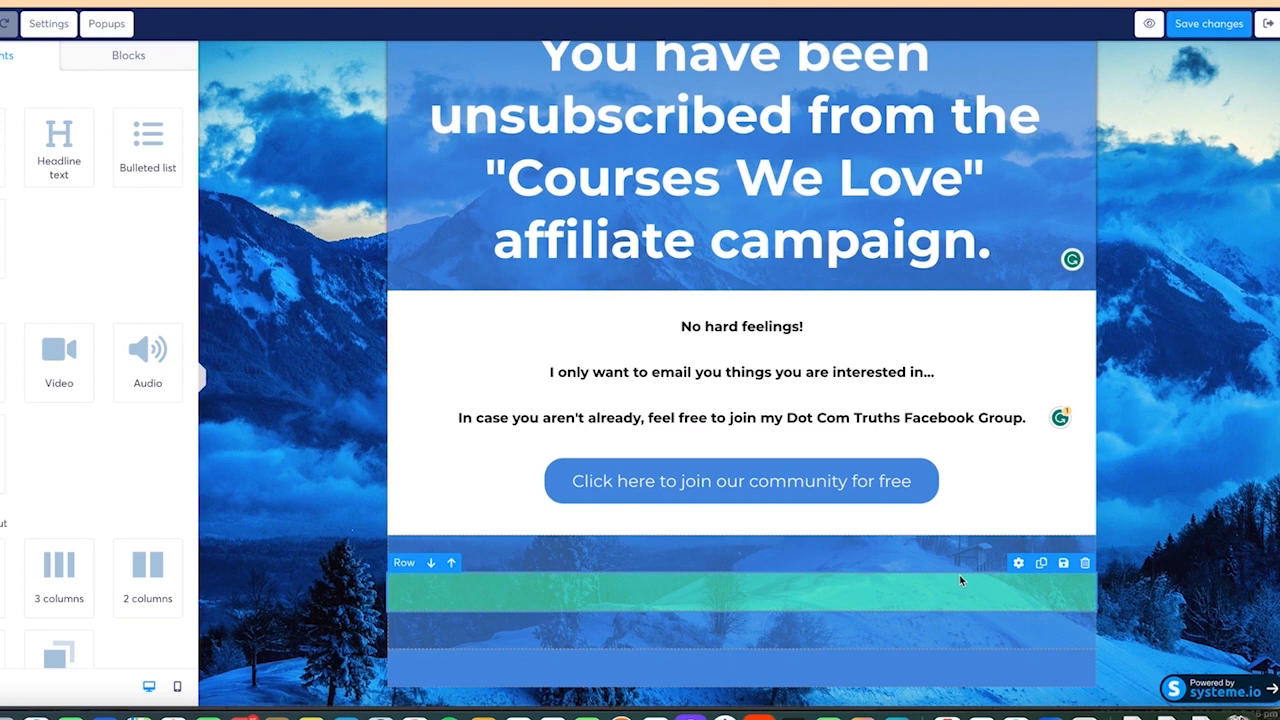
Step: Delete the four empty rows at the end of the page, confirming each deletion
{"action": "left_click", "coordinate": [1085, 525]}
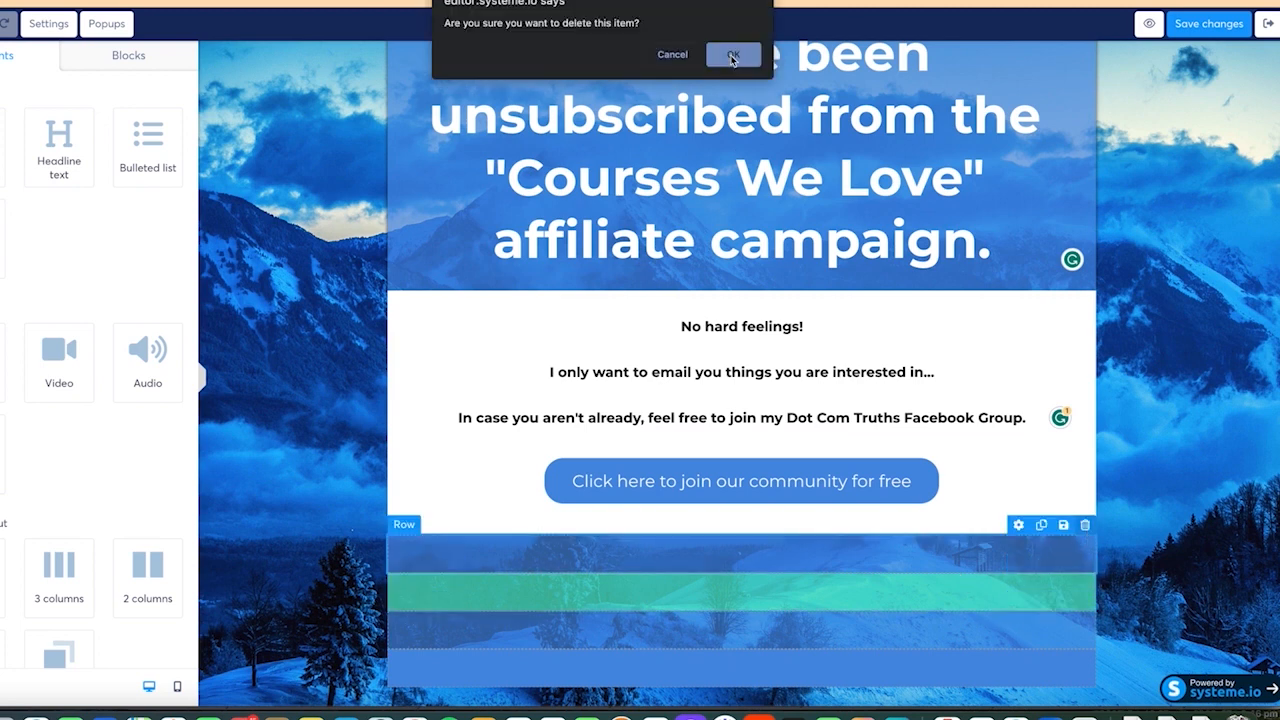
{"action": "left_click", "coordinate": [733, 54]}
{"action": "left_click", "coordinate": [1085, 563]}
{"action": "left_click", "coordinate": [733, 54]}
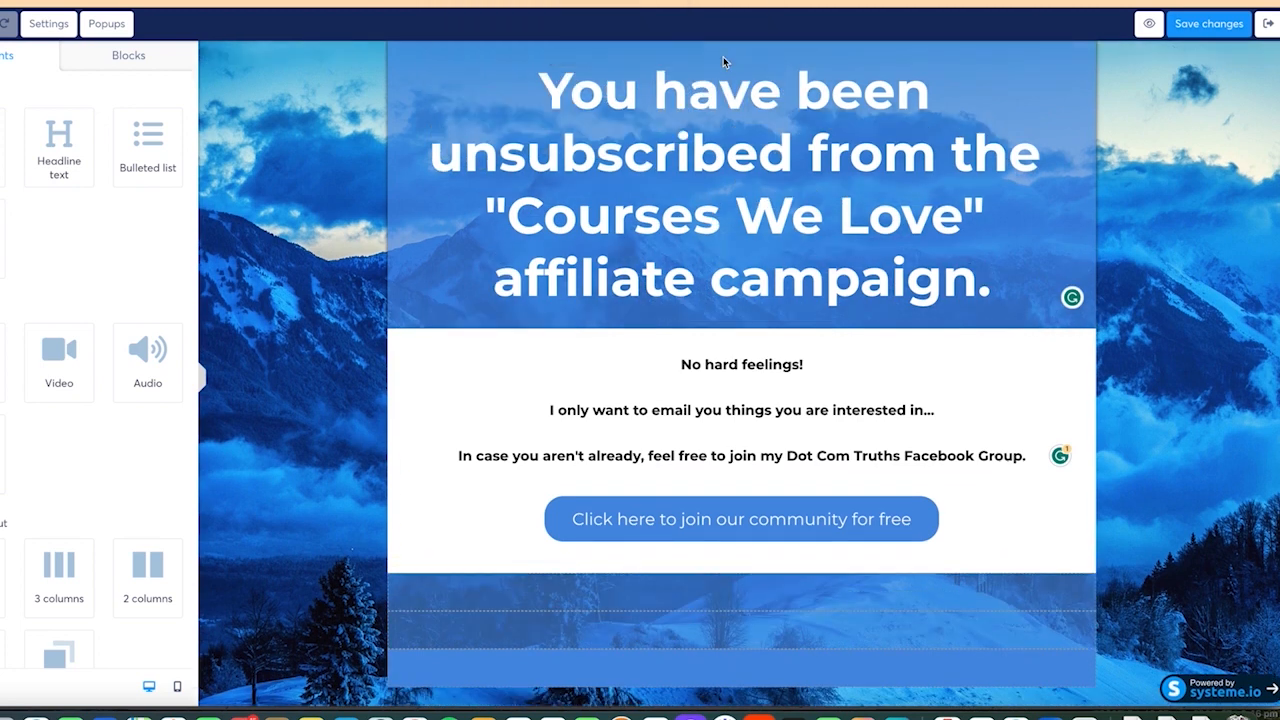
{"action": "left_click", "coordinate": [1085, 600]}
{"action": "left_click", "coordinate": [733, 54]}
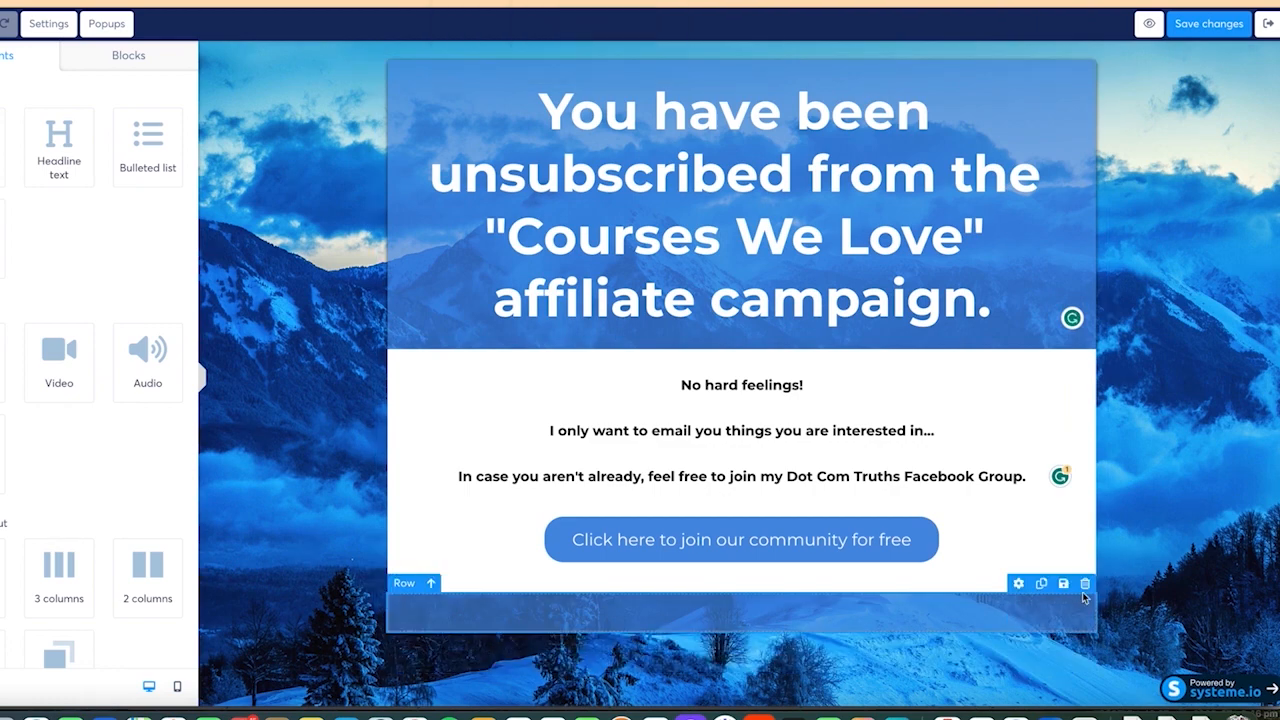
{"action": "left_click", "coordinate": [1086, 590]}
{"action": "left_click", "coordinate": [733, 54]}
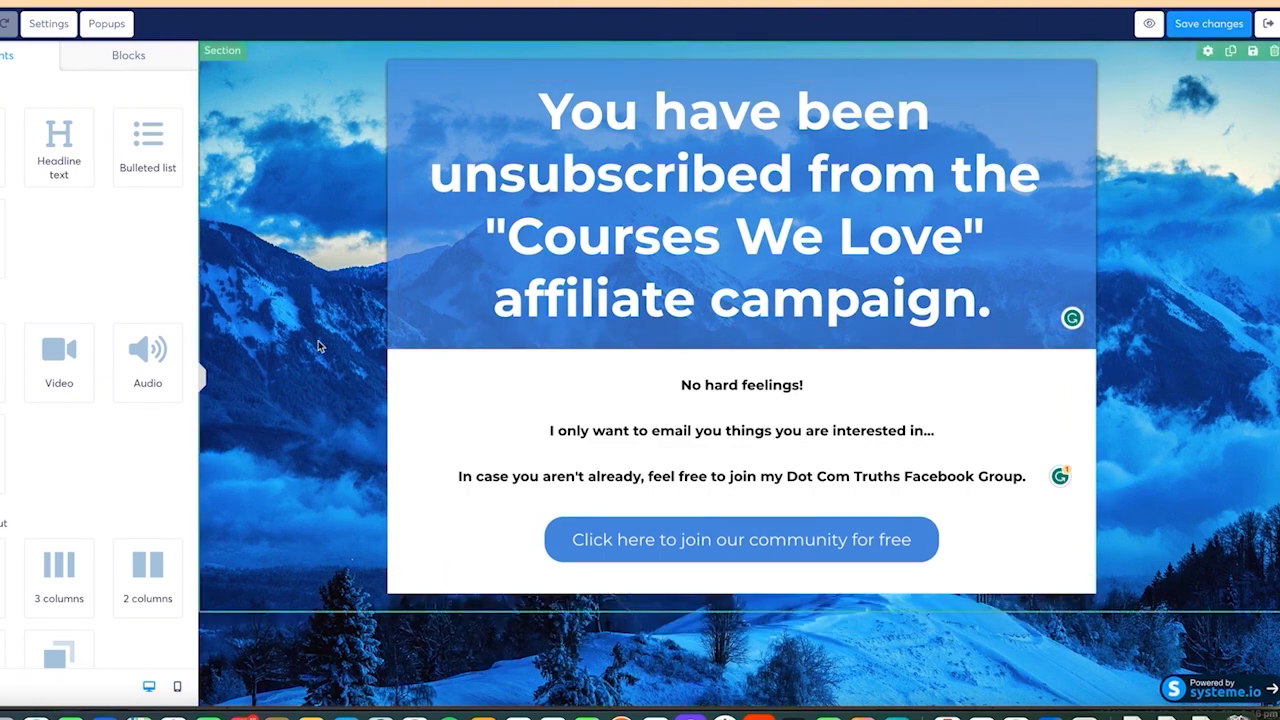
Step: Turn off the affiliate badge display in the page's settings
{"action": "left_click", "coordinate": [48, 23]}
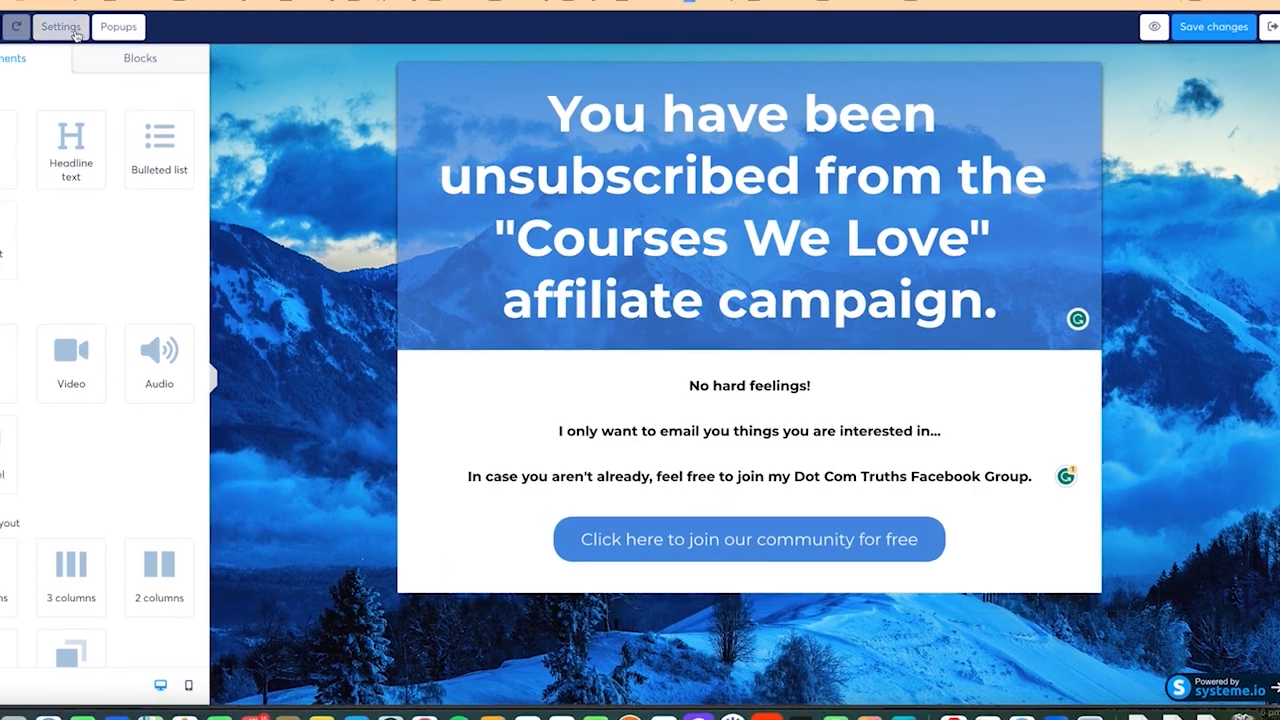
{"action": "scroll", "coordinate": [56, 380], "scroll_direction": "down", "scroll_amount": 5}
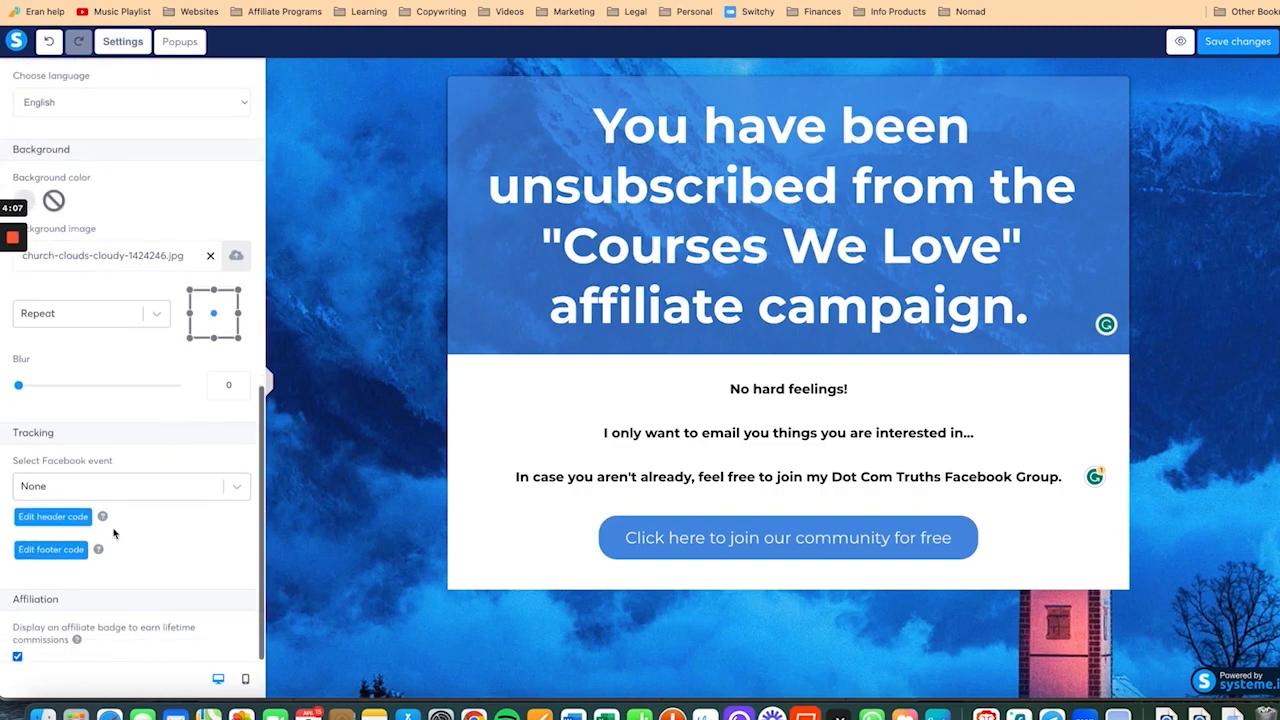
{"action": "left_click", "coordinate": [17, 658]}
{"action": "left_click", "coordinate": [403, 418]}
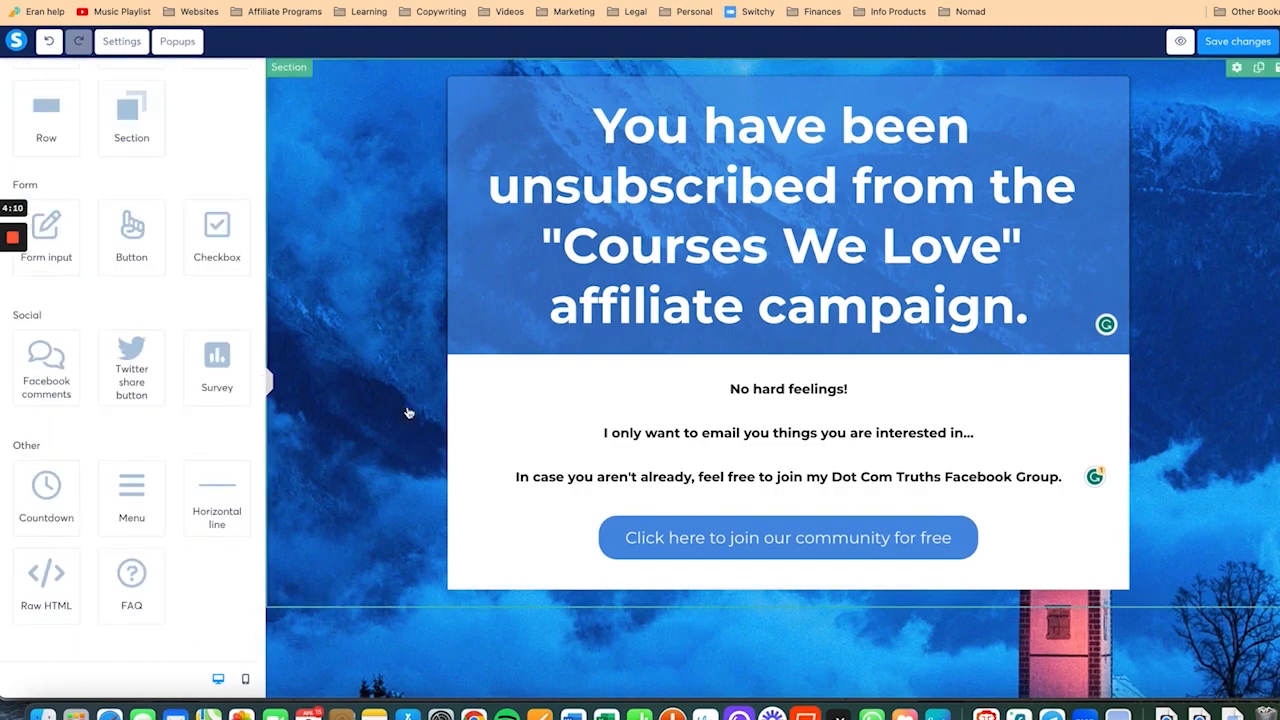
Step: Set the heading content box's bottom padding to 35 and its left/right padding to 0
{"action": "left_click", "coordinate": [452, 86]}
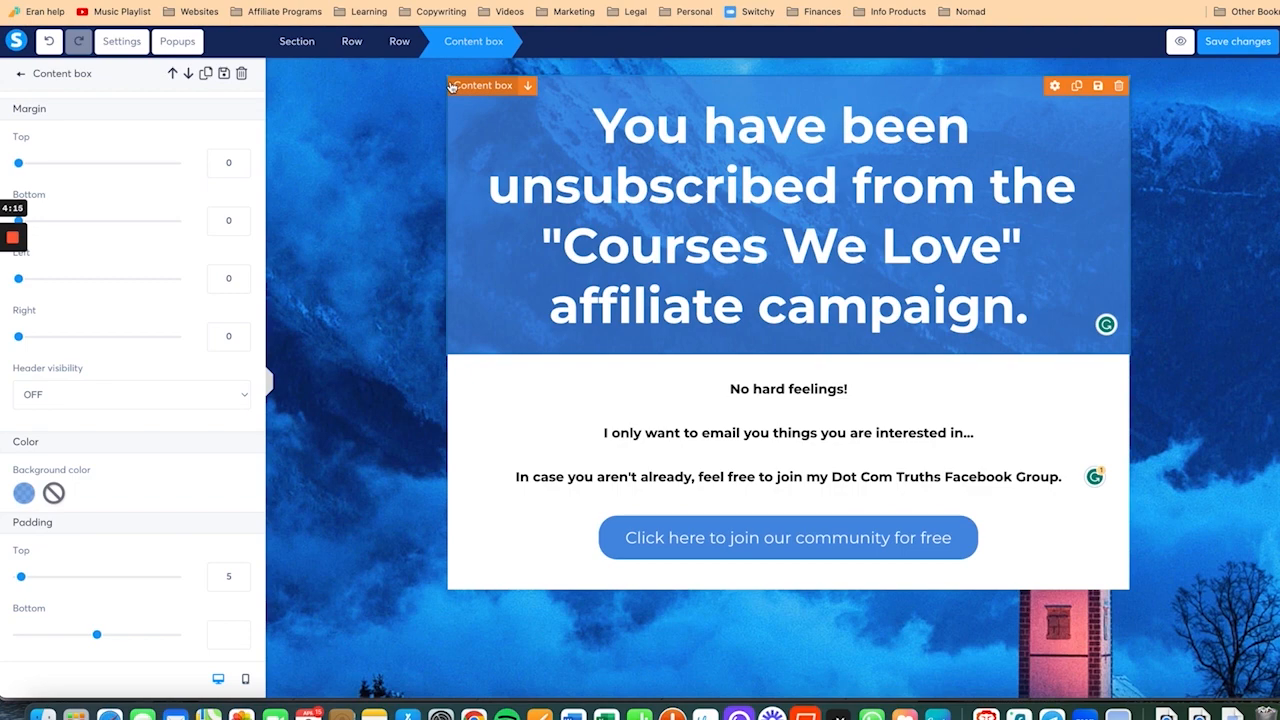
{"action": "scroll", "coordinate": [251, 341], "scroll_direction": "down", "scroll_amount": 3}
{"action": "scroll", "coordinate": [251, 341], "scroll_direction": "down", "scroll_amount": 3}
{"action": "left_click_drag", "start_coordinate": [95, 366], "coordinate": [40, 369]}
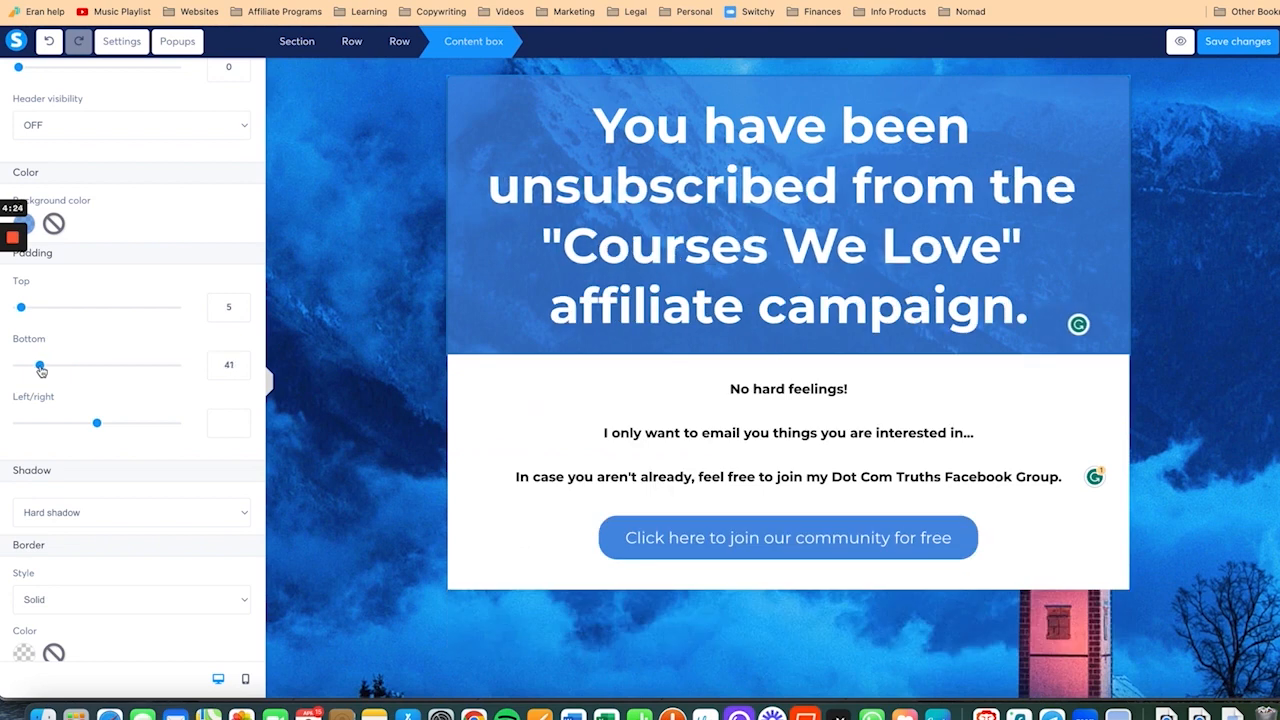
{"action": "left_click", "coordinate": [29, 424]}
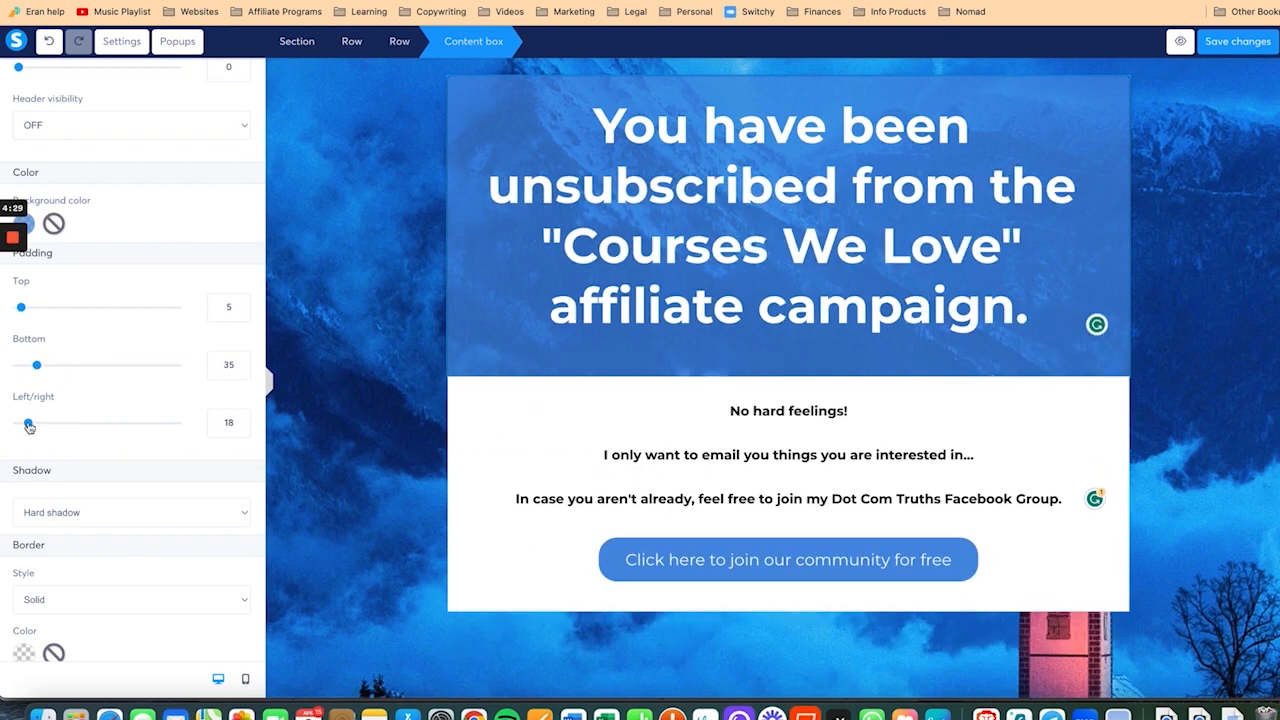
{"action": "left_click", "coordinate": [240, 422]}
{"action": "key", "text": "BackSpace"}
{"action": "type", "text": "0"}
{"action": "left_click", "coordinate": [243, 304]}
{"action": "left_click", "coordinate": [242, 311]}
{"action": "left_click", "coordinate": [566, 331]}
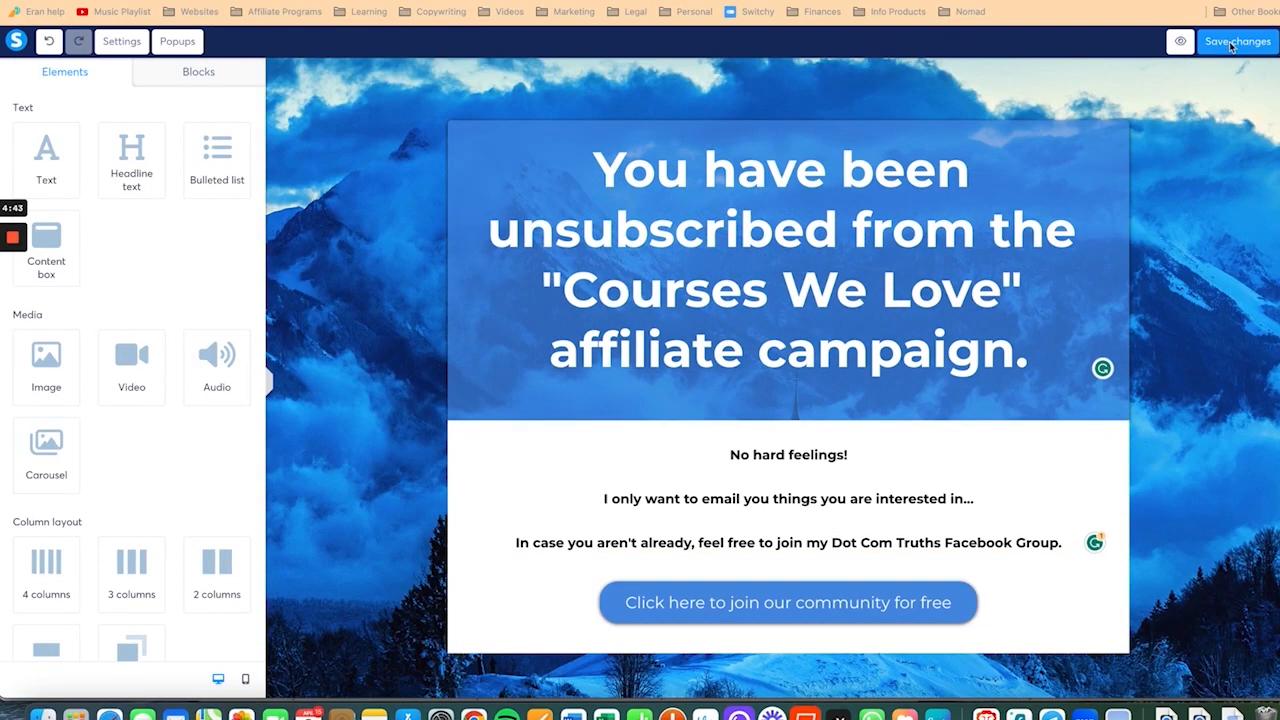
Step: Save the page, exit the page editor and open the automation rules of the Courses We Love step
{"action": "left_click", "coordinate": [1232, 45]}
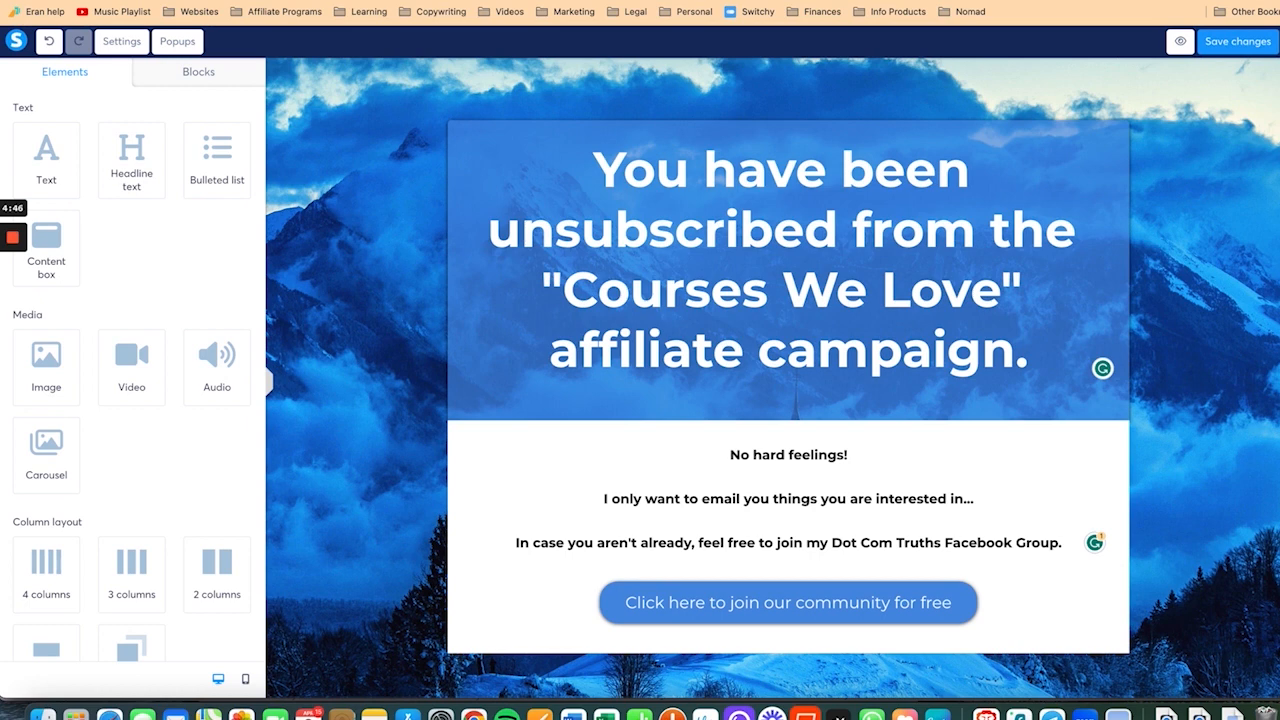
{"action": "left_click", "coordinate": [121, 41]}
{"action": "scroll", "coordinate": [215, 430], "scroll_direction": "down", "scroll_amount": 10}
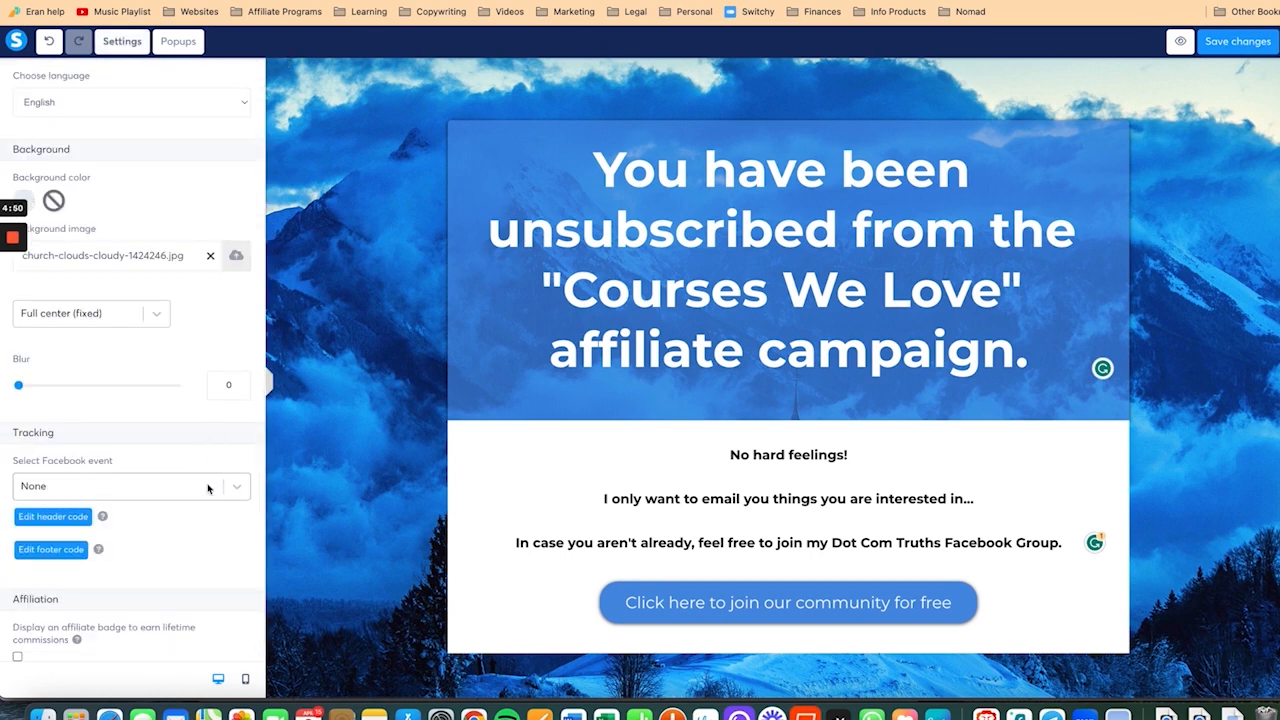
{"action": "scroll", "coordinate": [204, 500], "scroll_direction": "up", "scroll_amount": 10}
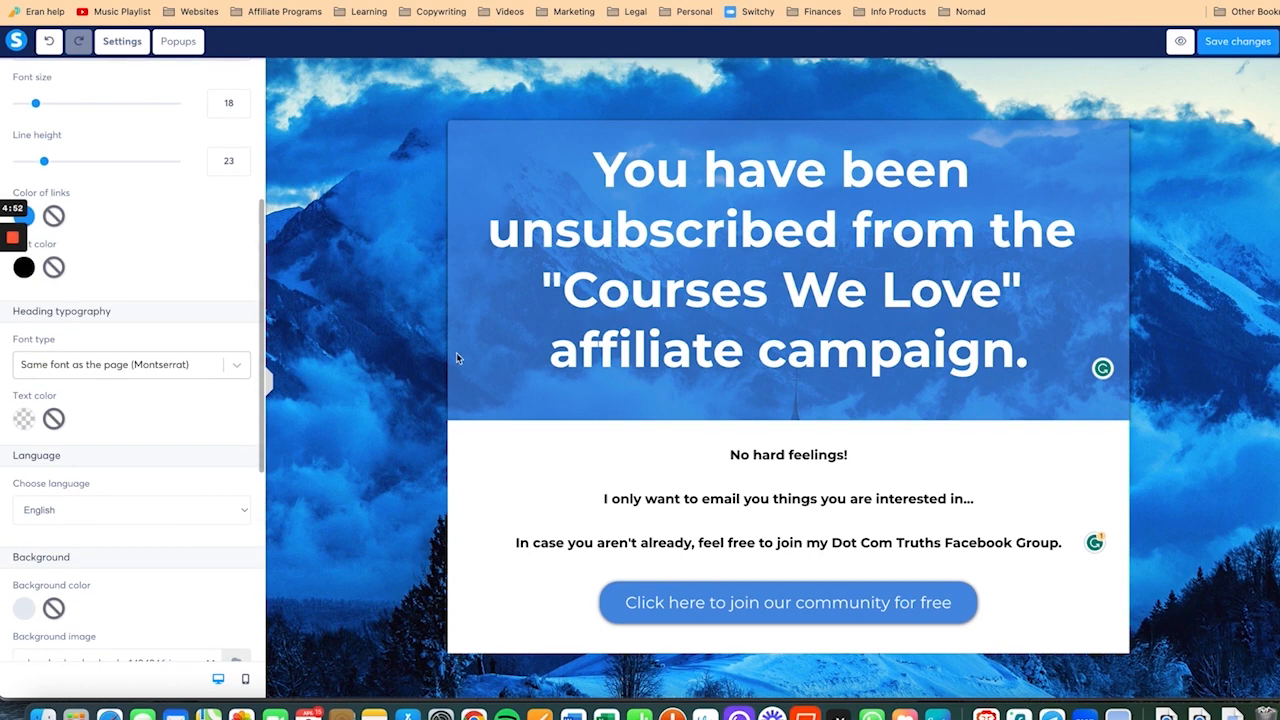
{"action": "left_click", "coordinate": [1005, 283]}
{"action": "left_click", "coordinate": [750, 1]}
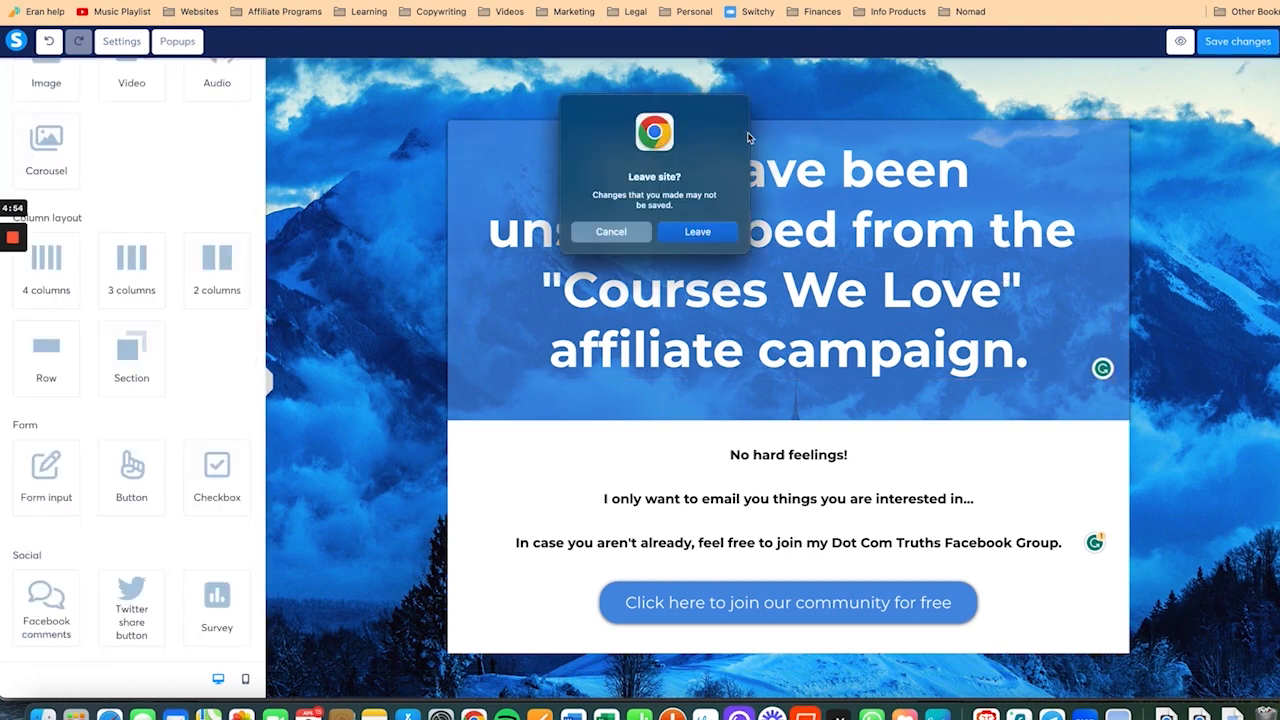
{"action": "left_click", "coordinate": [611, 232]}
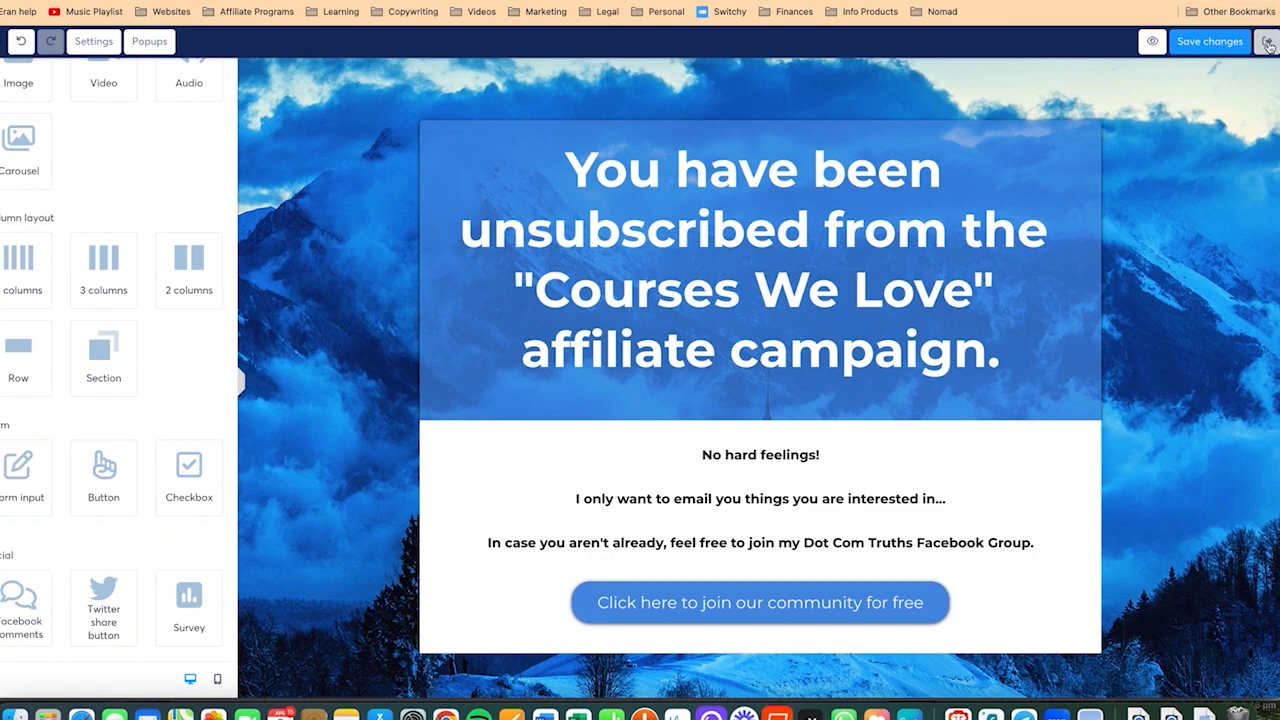
{"action": "left_click", "coordinate": [1269, 44]}
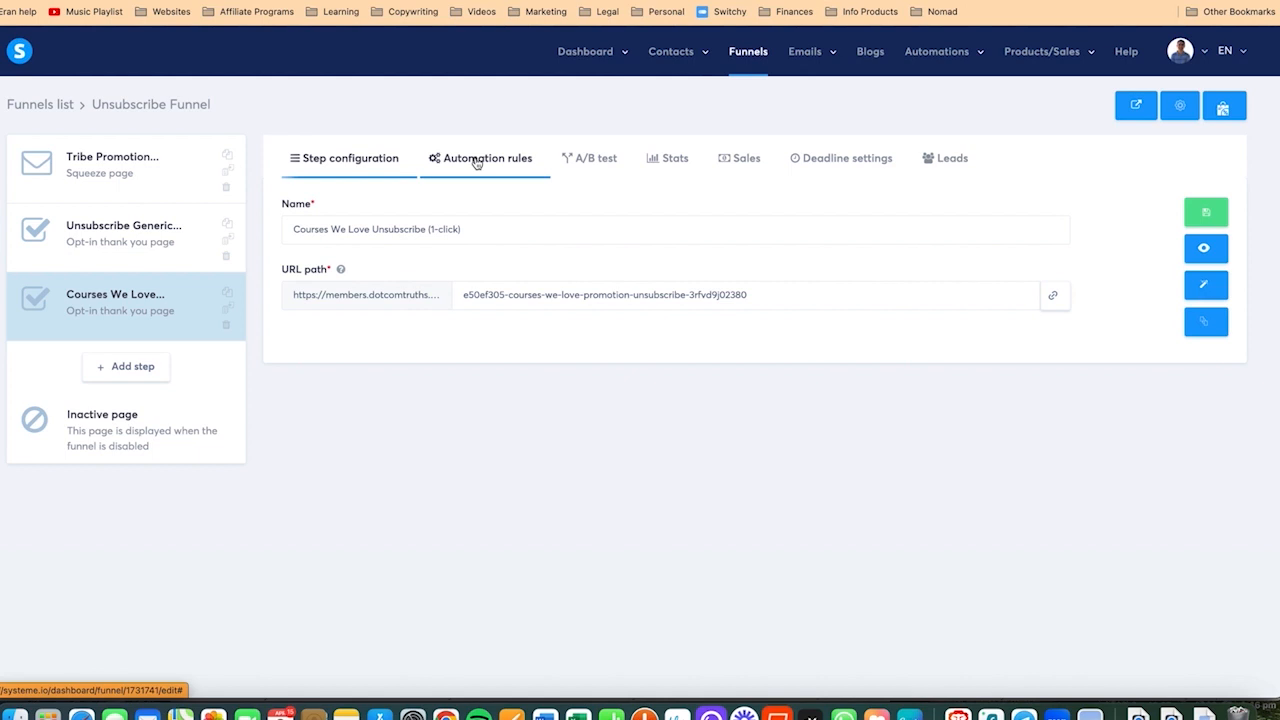
{"action": "left_click", "coordinate": [481, 162]}
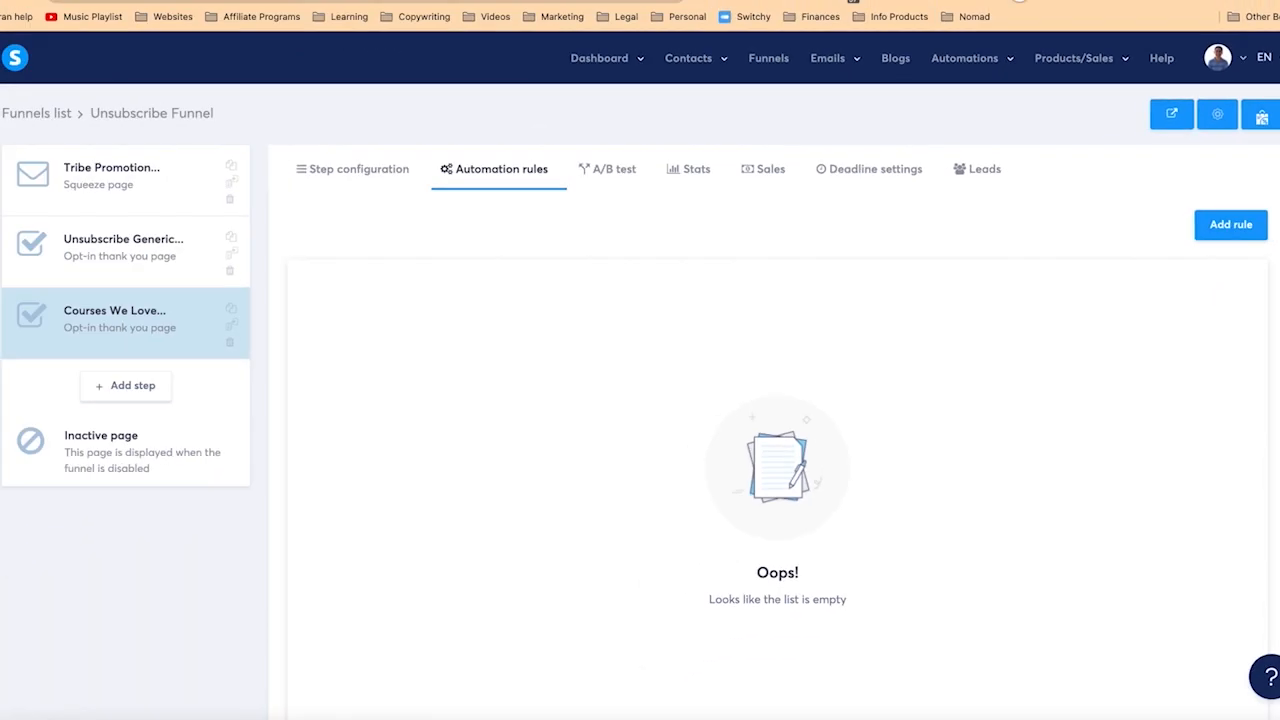
Step: Create a contact tag named "Courses We Love (unsubscribe)"
{"action": "left_click", "coordinate": [380, 2]}
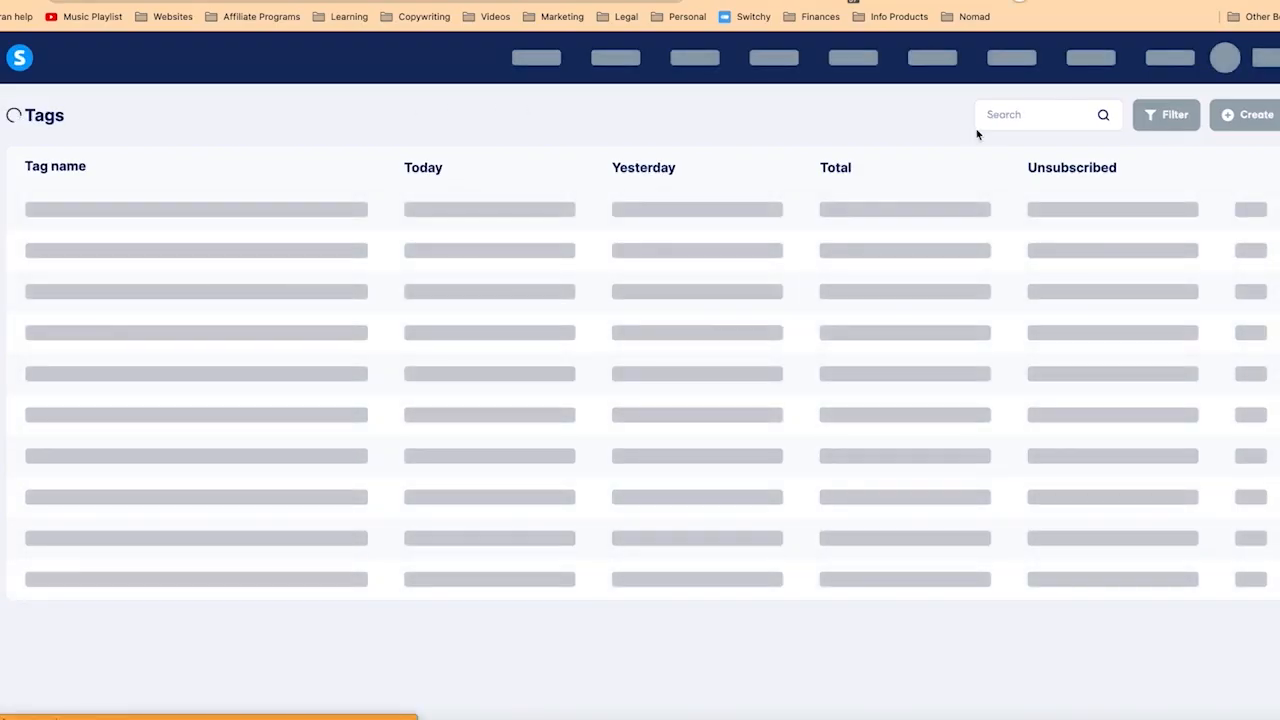
{"action": "left_click", "coordinate": [1243, 116]}
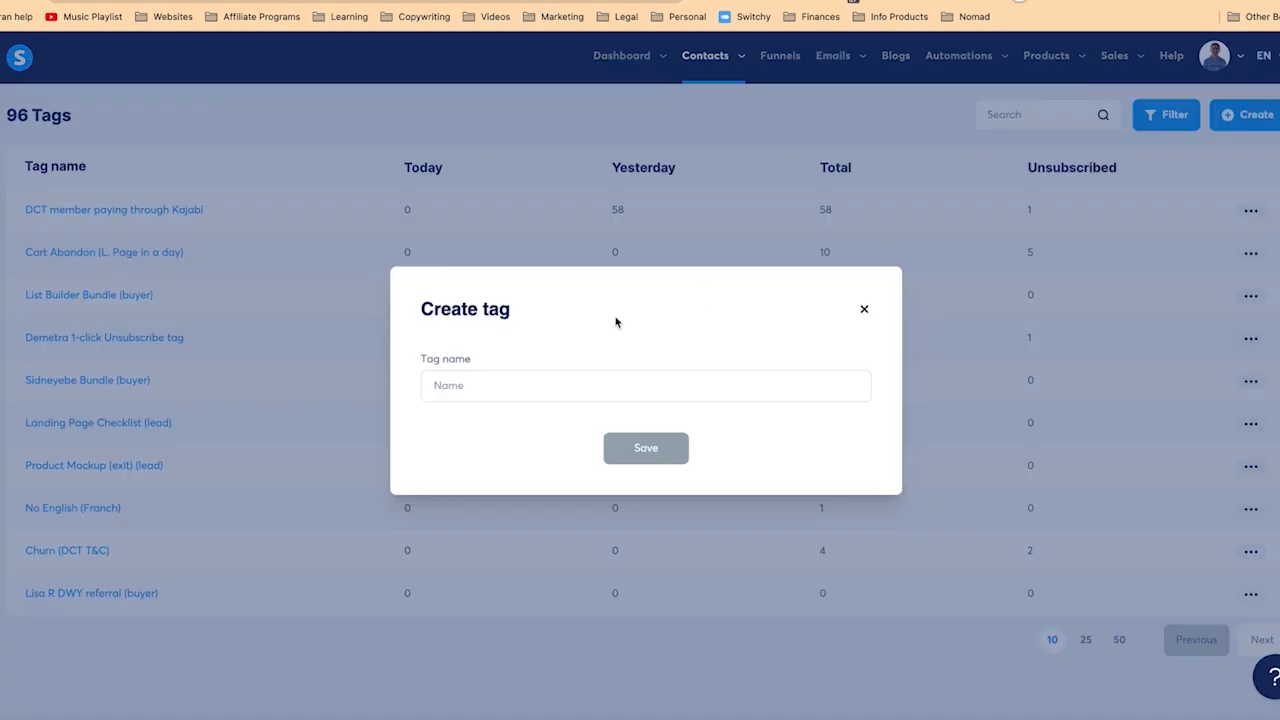
{"action": "left_click", "coordinate": [540, 385]}
{"action": "type", "text": "Courses We Love (1-clunsubscribe"}
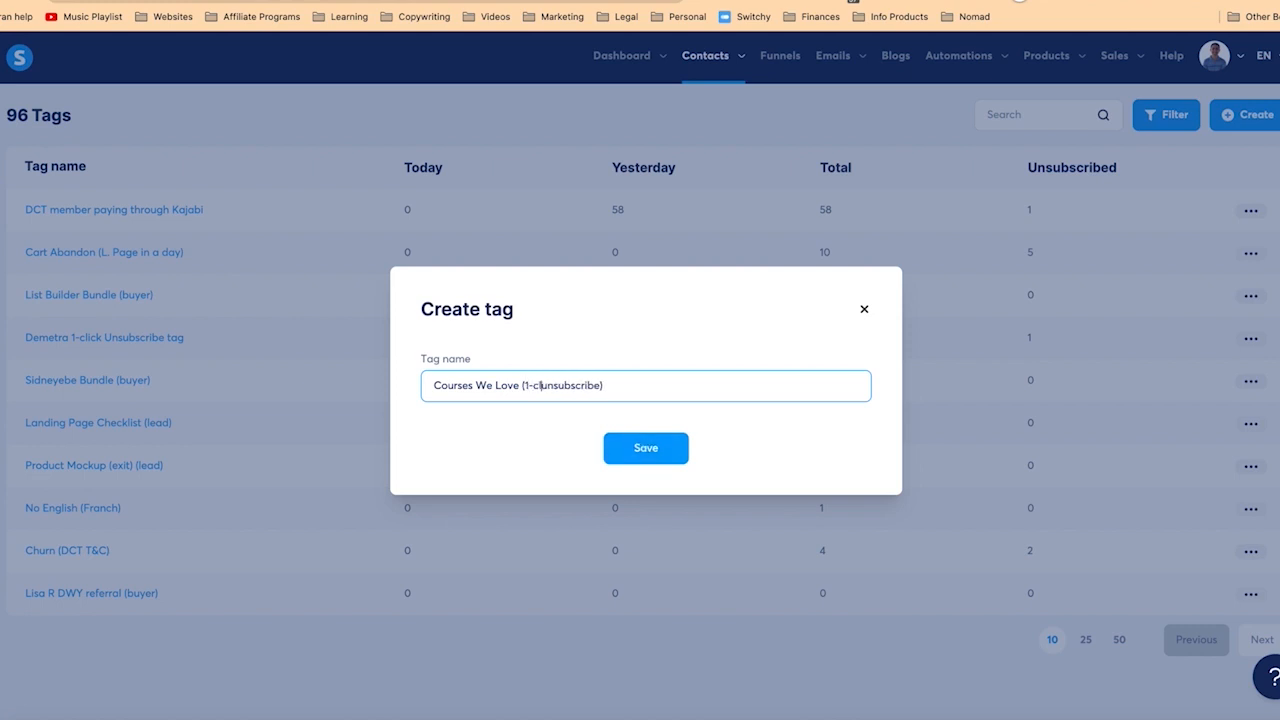
{"action": "key", "text": "BackSpace"}
{"action": "key", "text": "BackSpace"}
{"action": "key", "text": "BackSpace"}
{"action": "key", "text": "BackSpace"}
{"action": "left_click", "coordinate": [645, 460]}
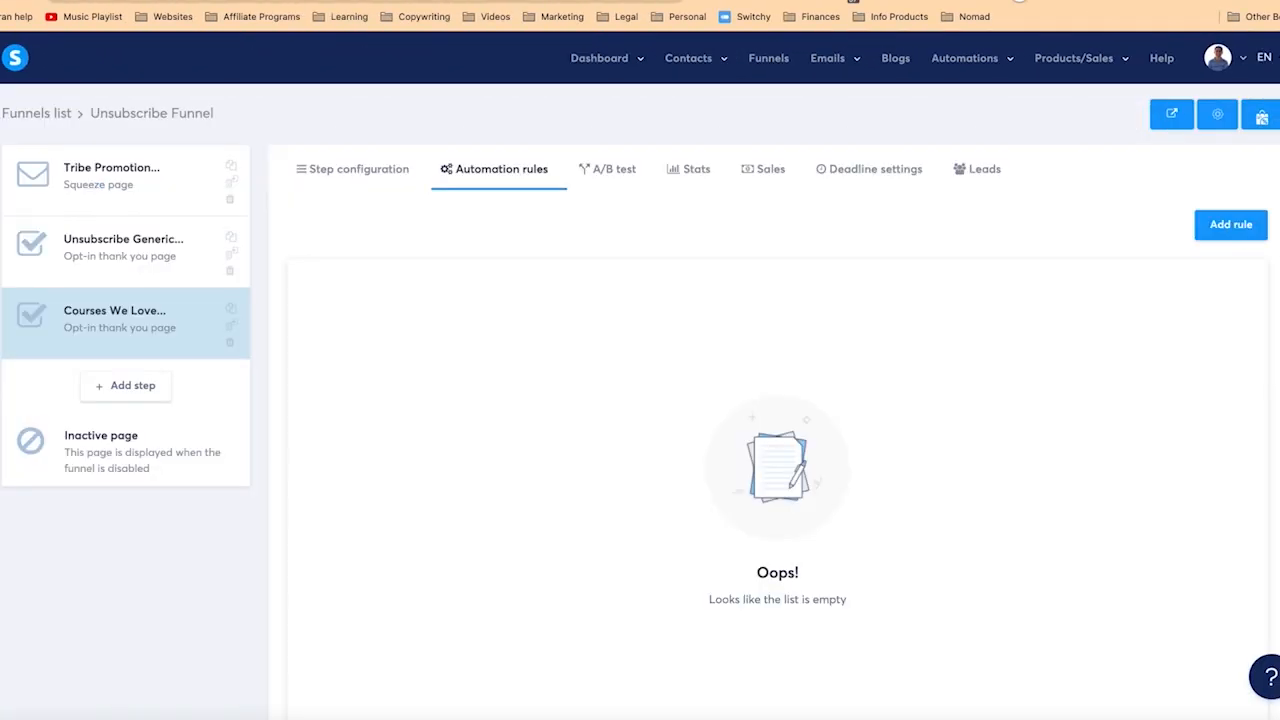
Step: Add and save a "Page visited" automation rule for the step that adds the Courses We Love unsubscribe tag to the contact
{"action": "left_click", "coordinate": [1198, 151]}
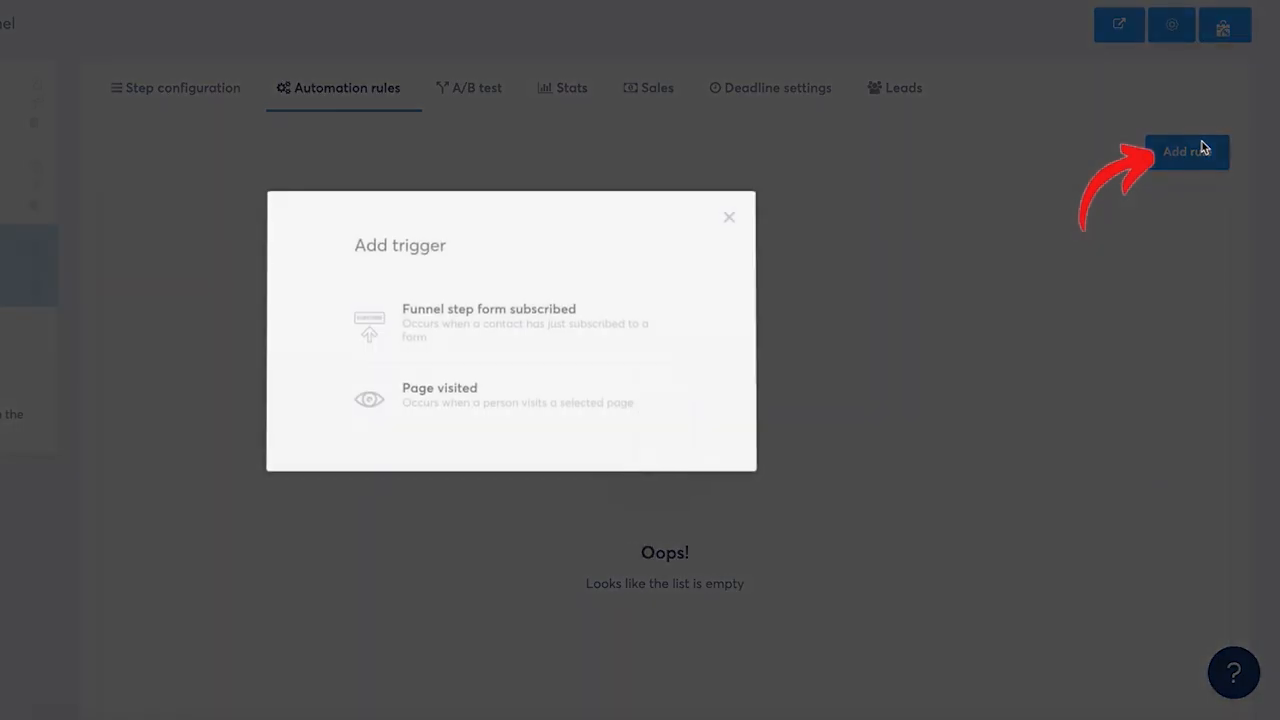
{"action": "left_click", "coordinate": [449, 403]}
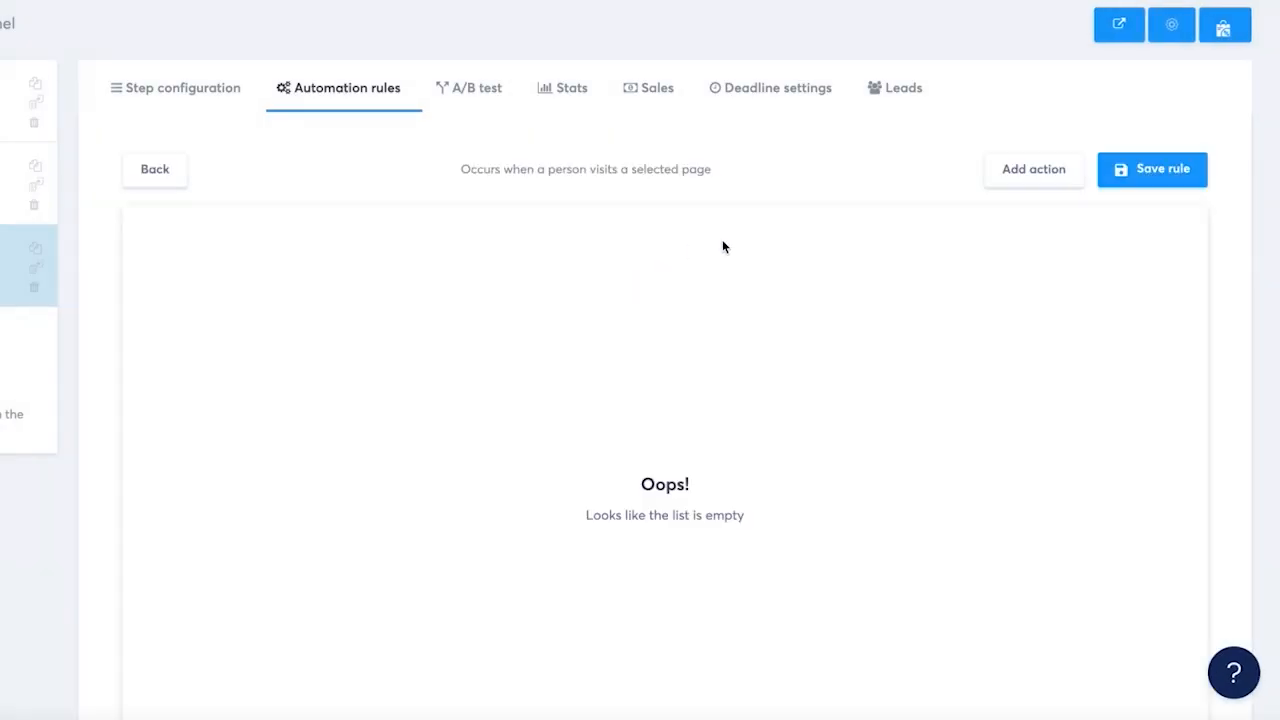
{"action": "left_click", "coordinate": [1030, 169]}
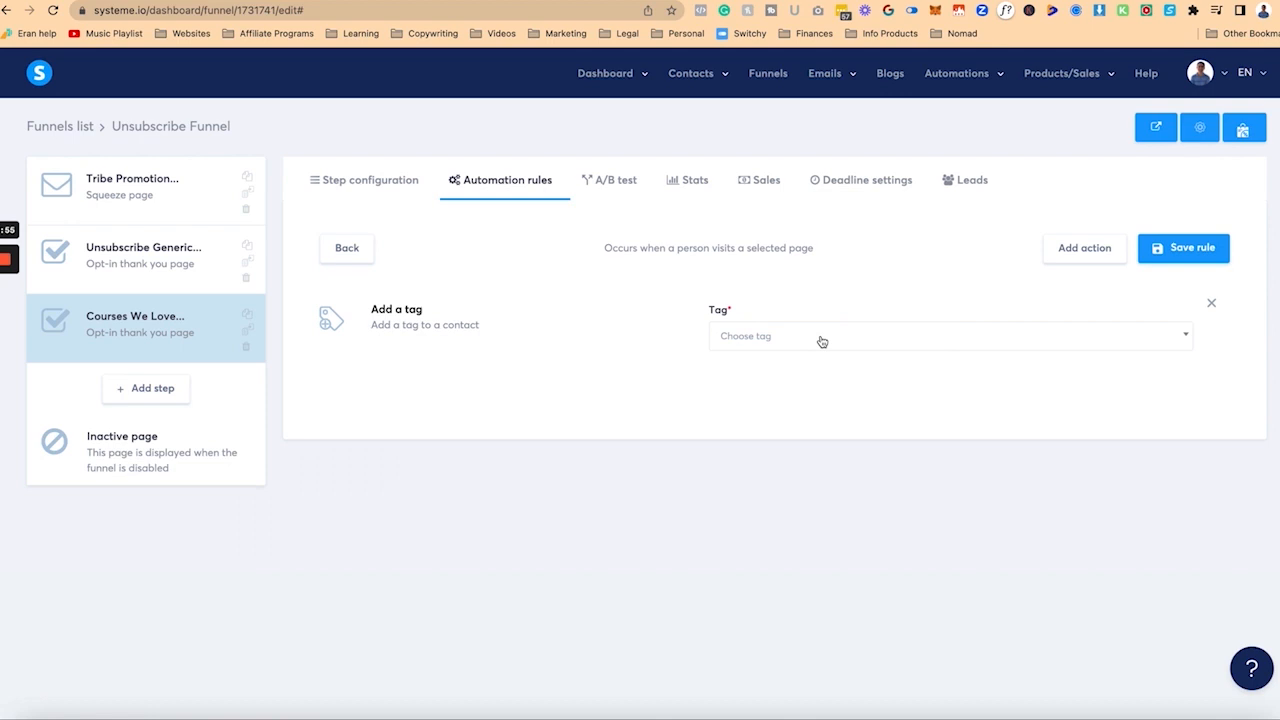
{"action": "left_click", "coordinate": [854, 311]}
{"action": "type", "text": "courses"}
{"action": "left_click", "coordinate": [816, 398]}
{"action": "left_click", "coordinate": [1186, 257]}
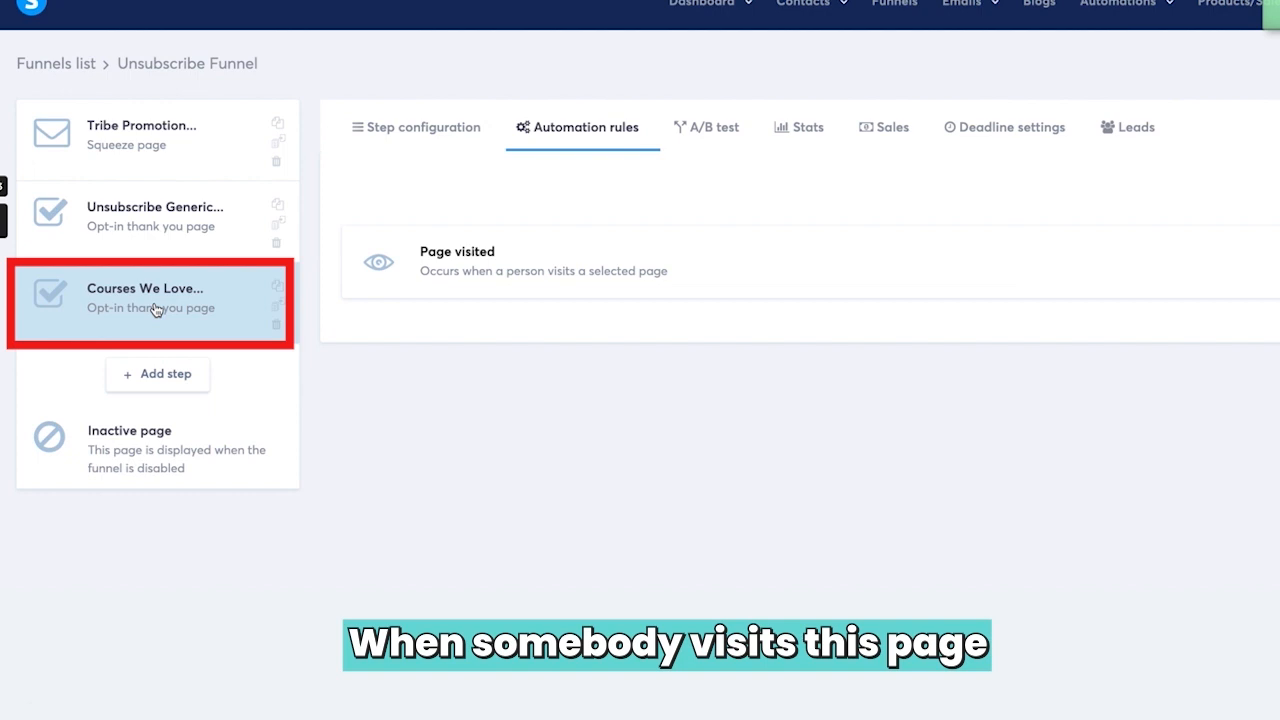
Step: Copy the Courses We Love unsubscribe page's full URL and open the newsletters list
{"action": "left_click", "coordinate": [421, 138]}
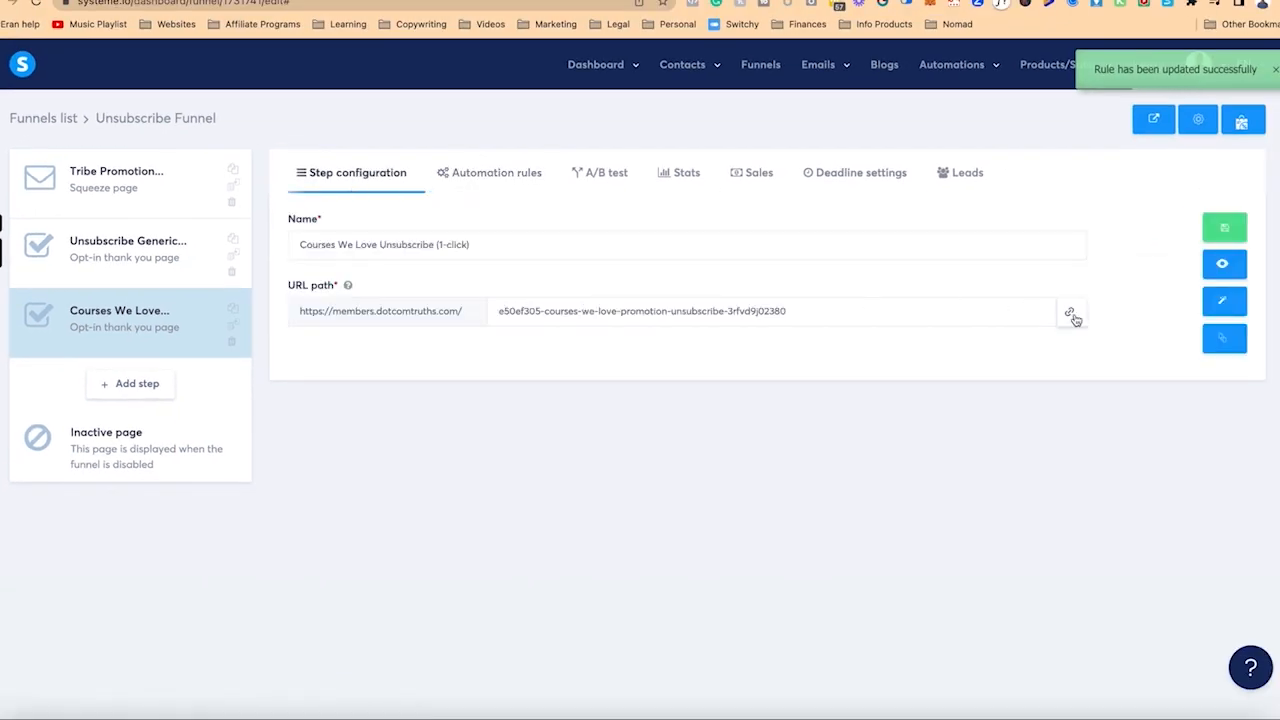
{"action": "left_click", "coordinate": [1071, 315]}
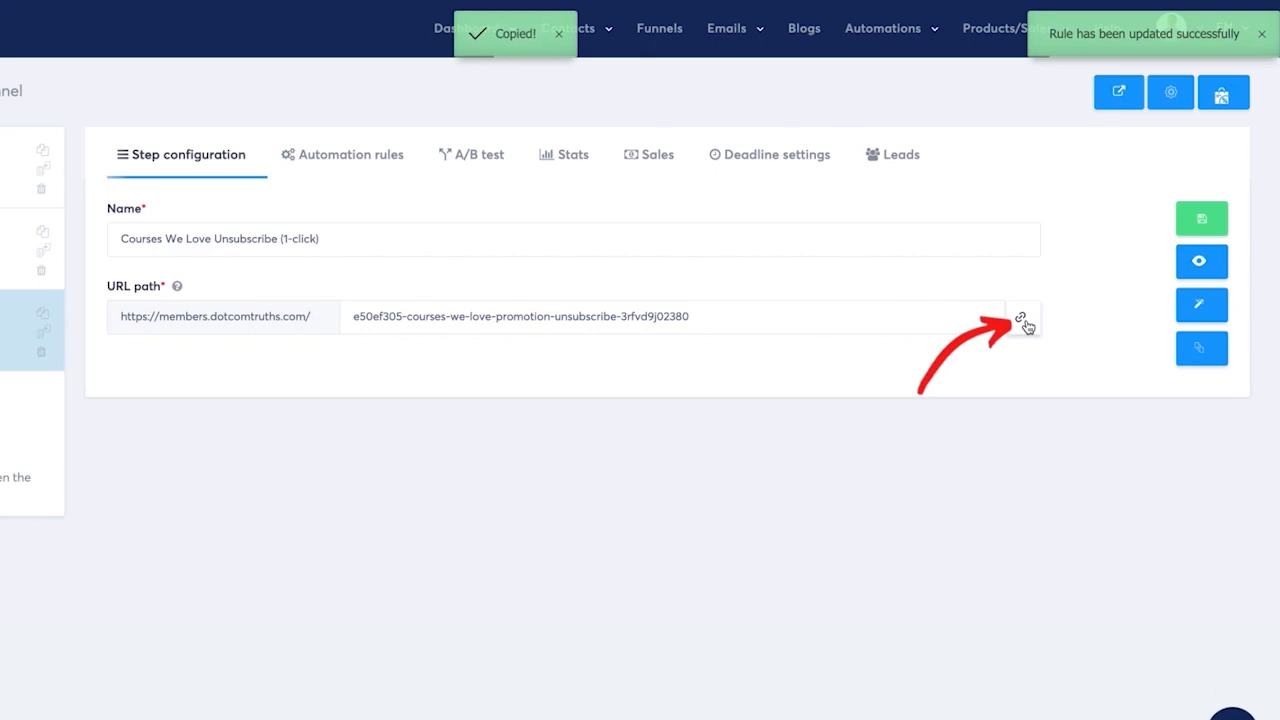
{"action": "mouse_move", "coordinate": [731, 33]}
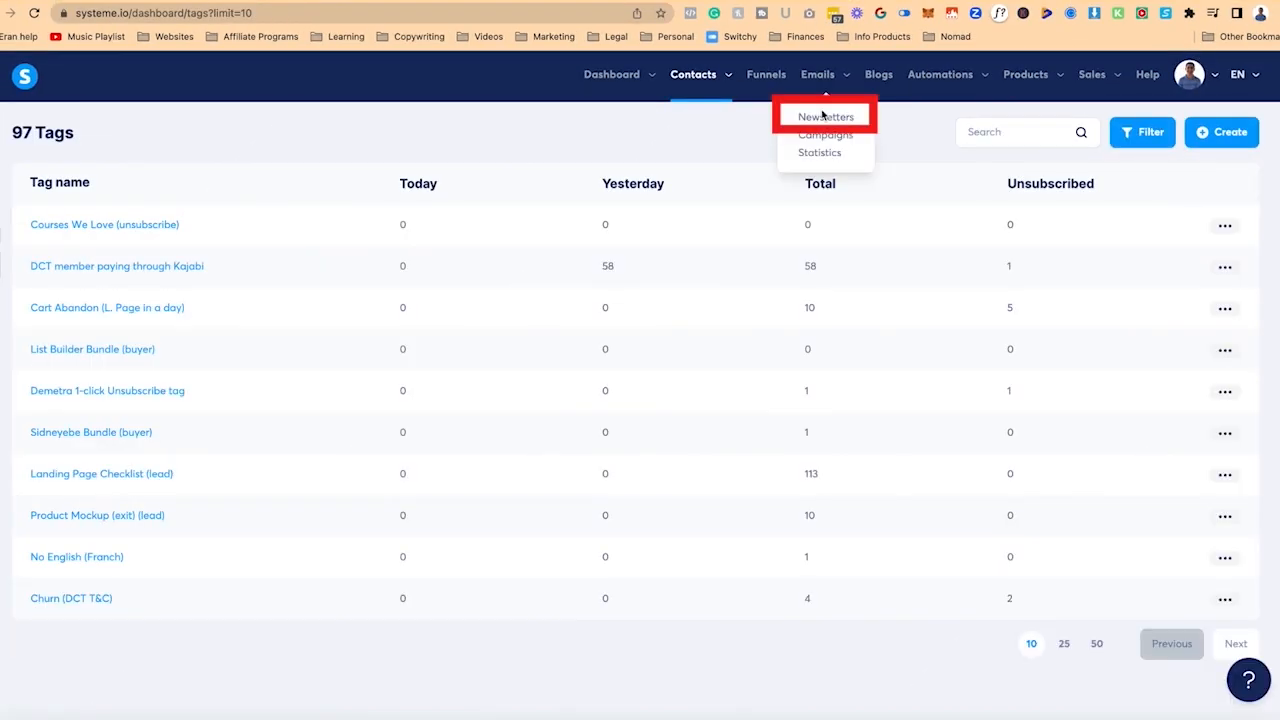
{"action": "left_click", "coordinate": [821, 120]}
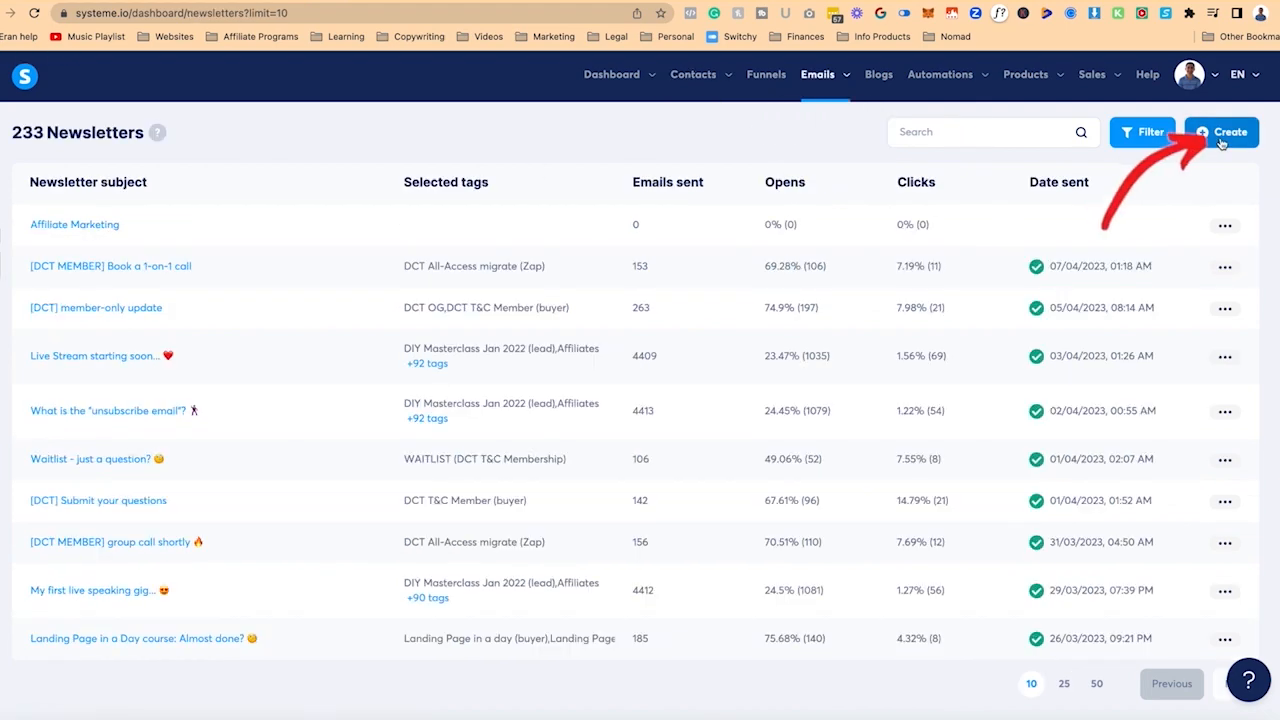
Step: Create a newsletter with the subject "Courses We Love ❤️"
{"action": "left_click", "coordinate": [1221, 138]}
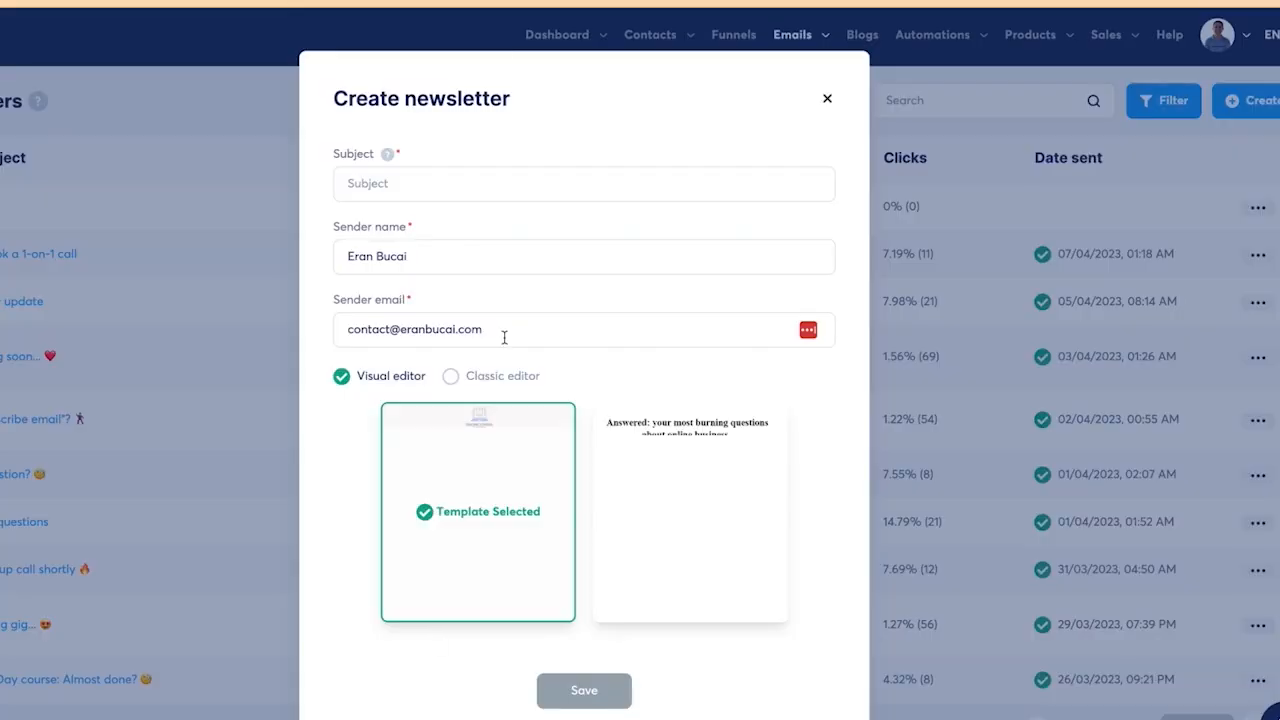
{"action": "type", "text": "Courses We Love ❤️"}
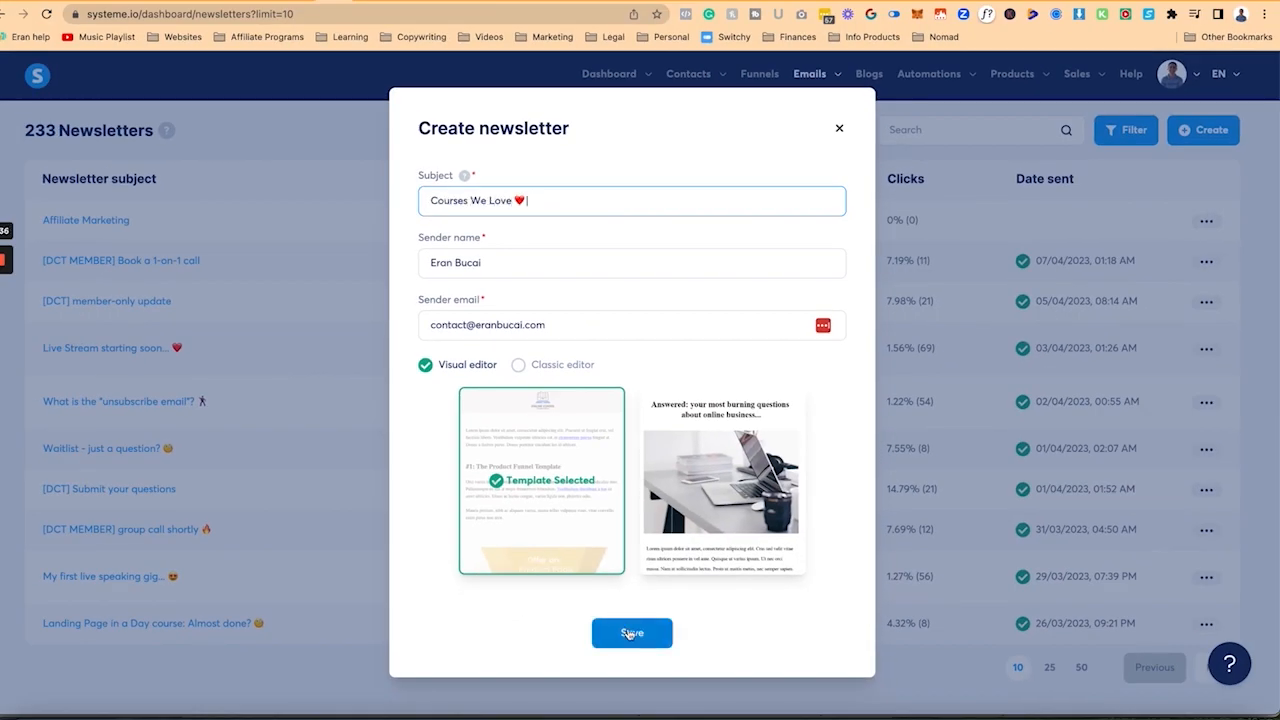
{"action": "left_click", "coordinate": [630, 633]}
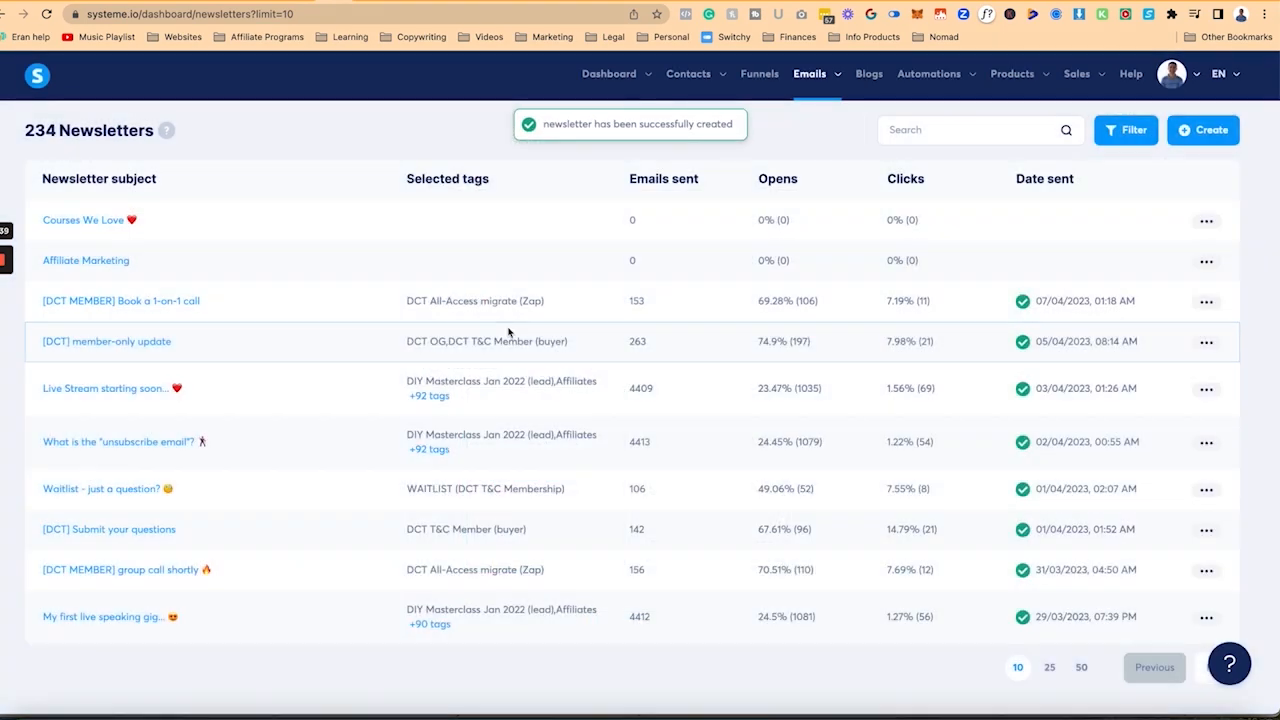
Step: Open the new Courses We Love newsletter for editing and switch its body to the classic editor
{"action": "left_click", "coordinate": [103, 224]}
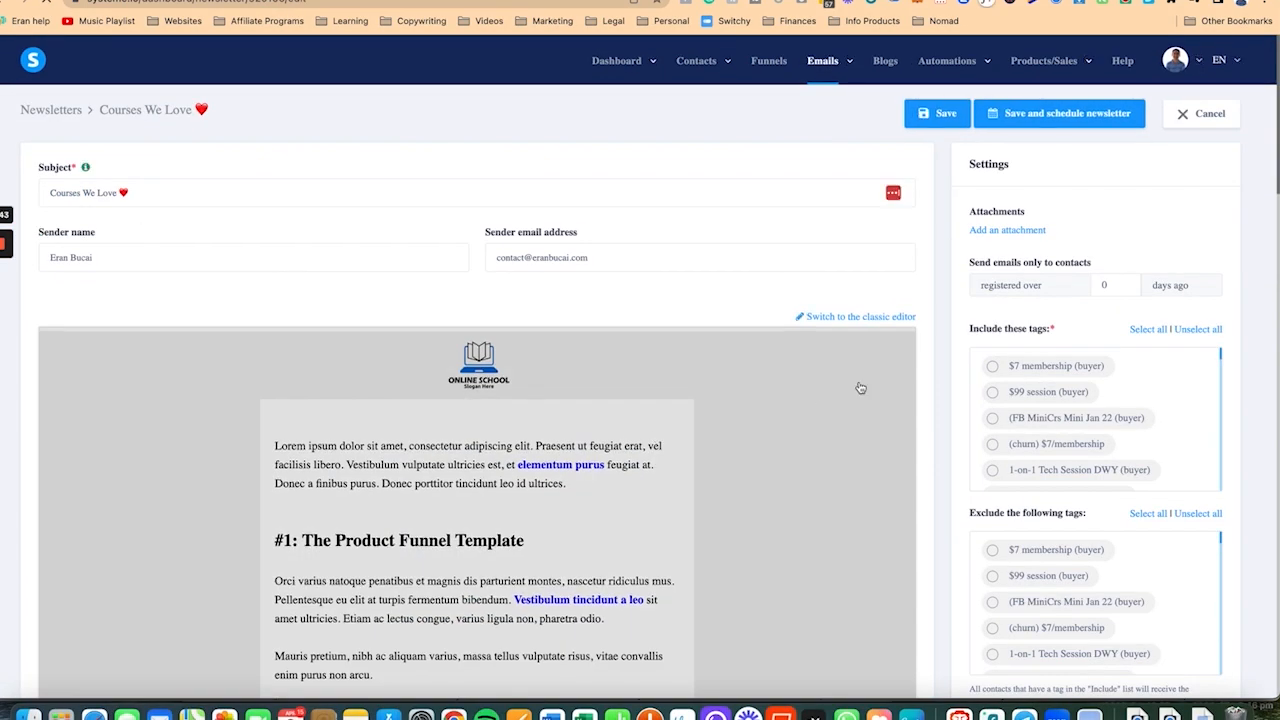
{"action": "left_click", "coordinate": [858, 316]}
{"action": "left_click", "coordinate": [599, 414]}
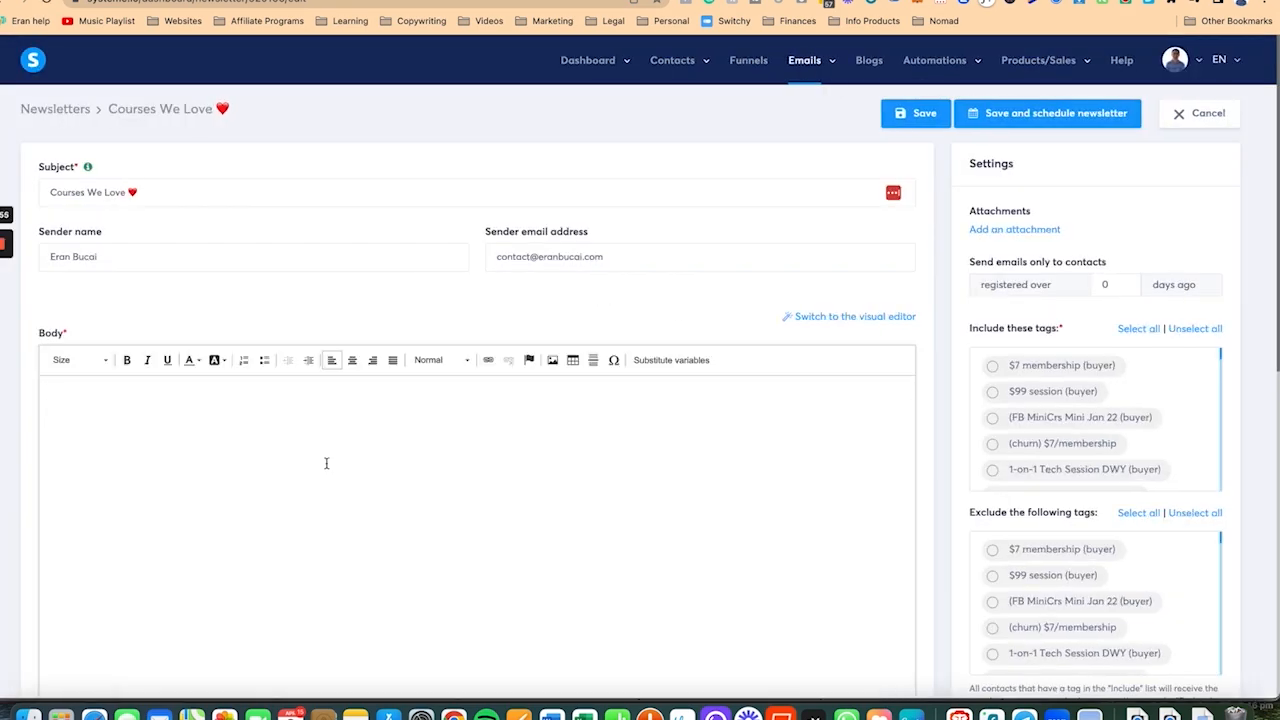
Step: Start the email body with the greeting "Hey" followed by the {first_name} substitute variable
{"action": "type", "text": "Dear"}
{"action": "key", "text": "BackSpace"}
{"action": "key", "text": "BackSpace"}
{"action": "key", "text": "BackSpace"}
{"action": "key", "text": "BackSpace"}
{"action": "key", "text": "BackSpace"}
{"action": "type", "text": "Hey"}
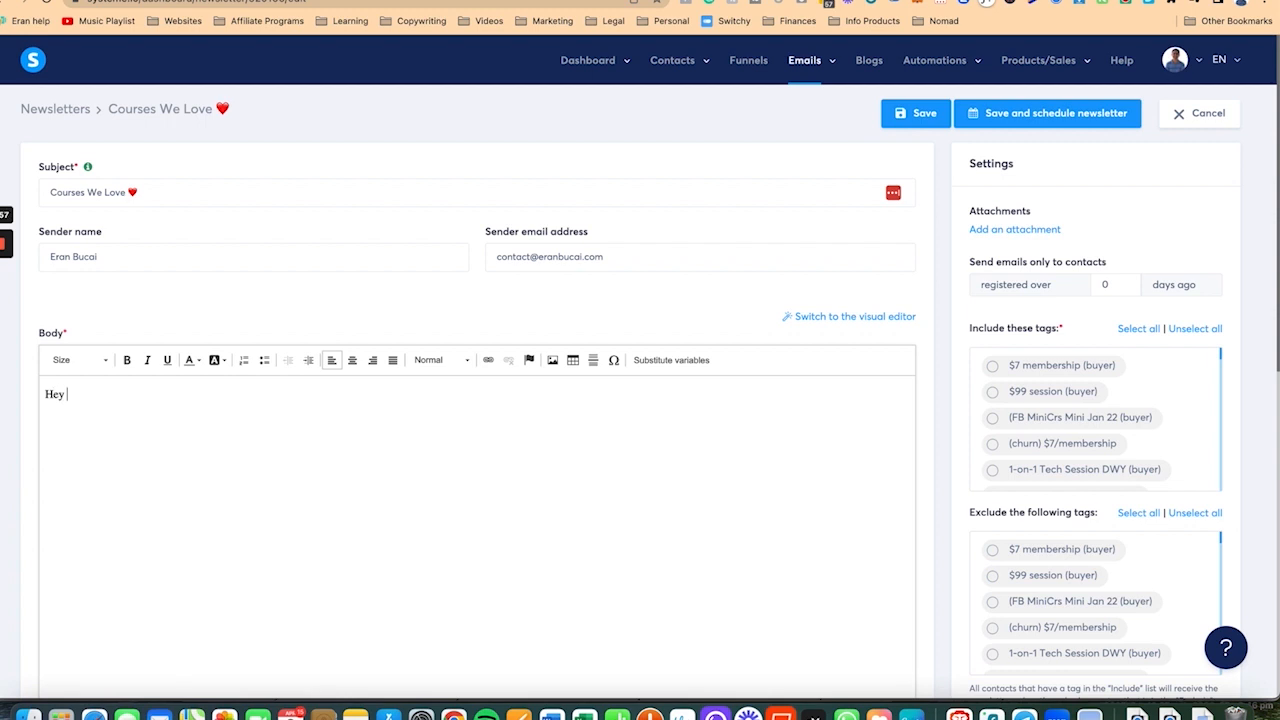
{"action": "left_click", "coordinate": [671, 360]}
{"action": "left_click", "coordinate": [580, 330]}
{"action": "left_click", "coordinate": [543, 337]}
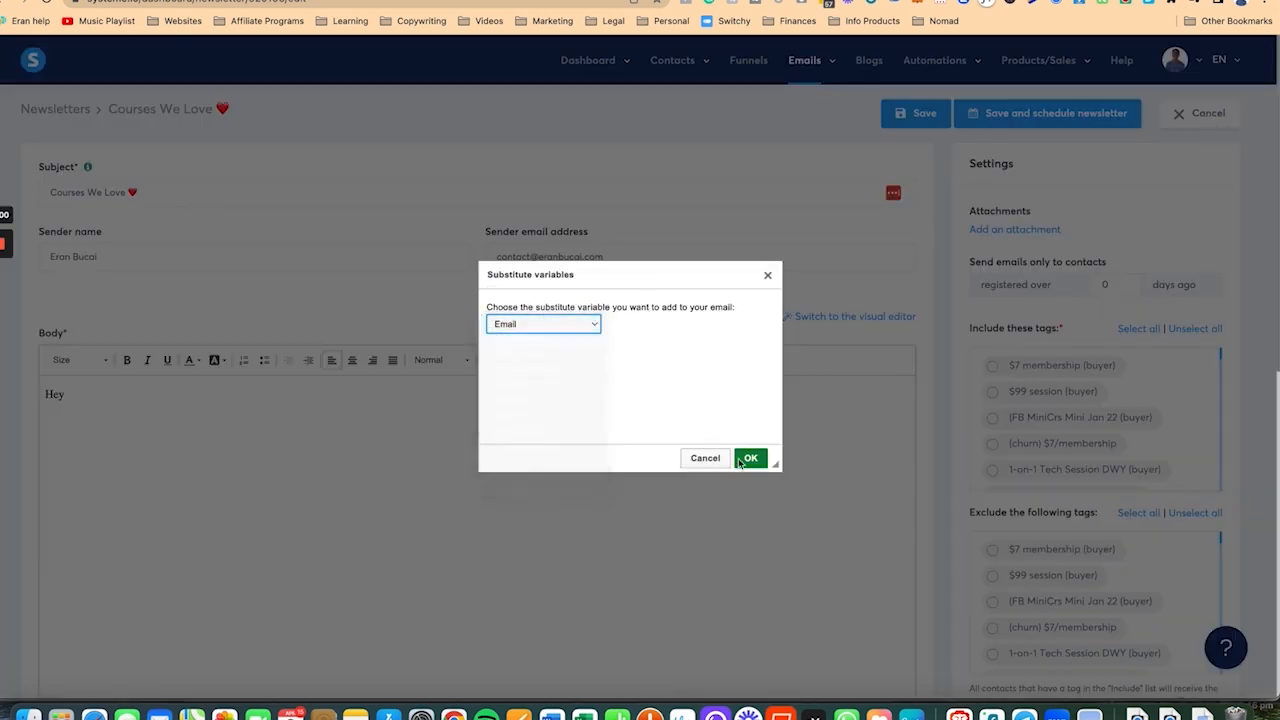
{"action": "left_click", "coordinate": [750, 457]}
Step: Add the lines "Thsi bundle is amaizng....", "give some content on the affiliate pormotion" and "add the sales pith etc" below the greeting
{"action": "key", "text": "Return"}
{"action": "type", "text": "Thsi bundle is amaizn"}
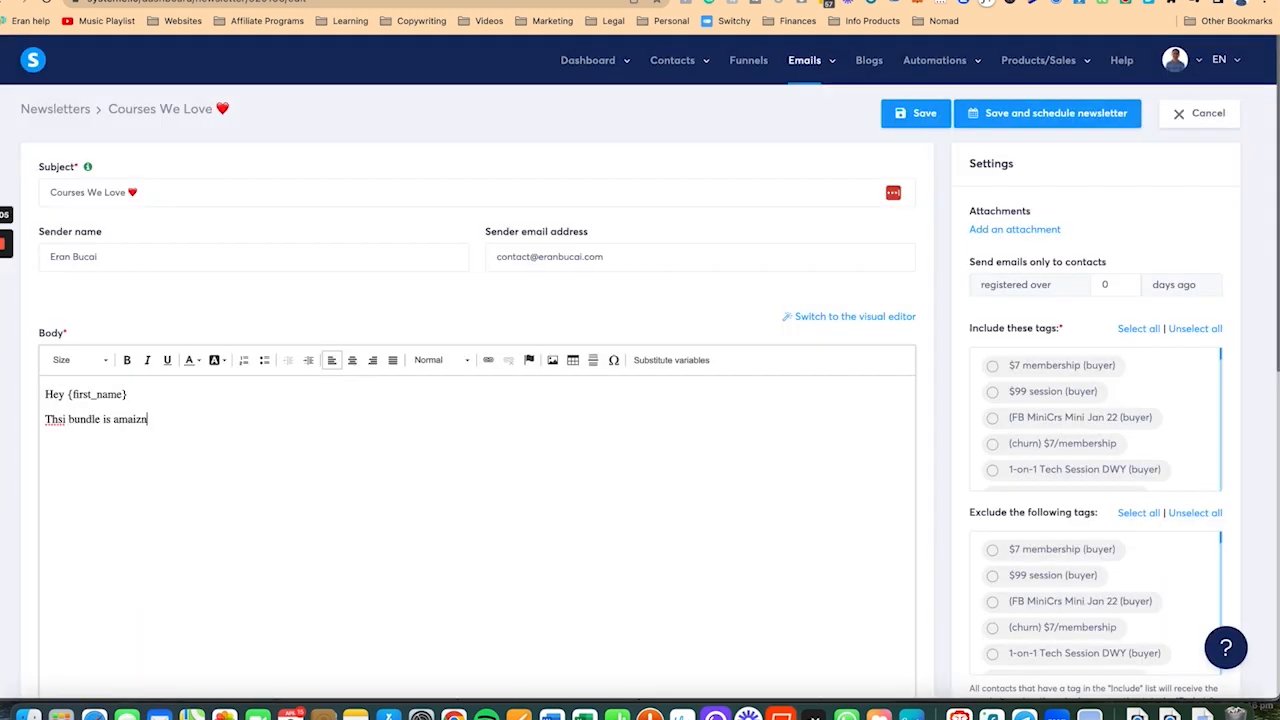
{"action": "type", "text": "g.... give some content on the affiliate pormotion"}
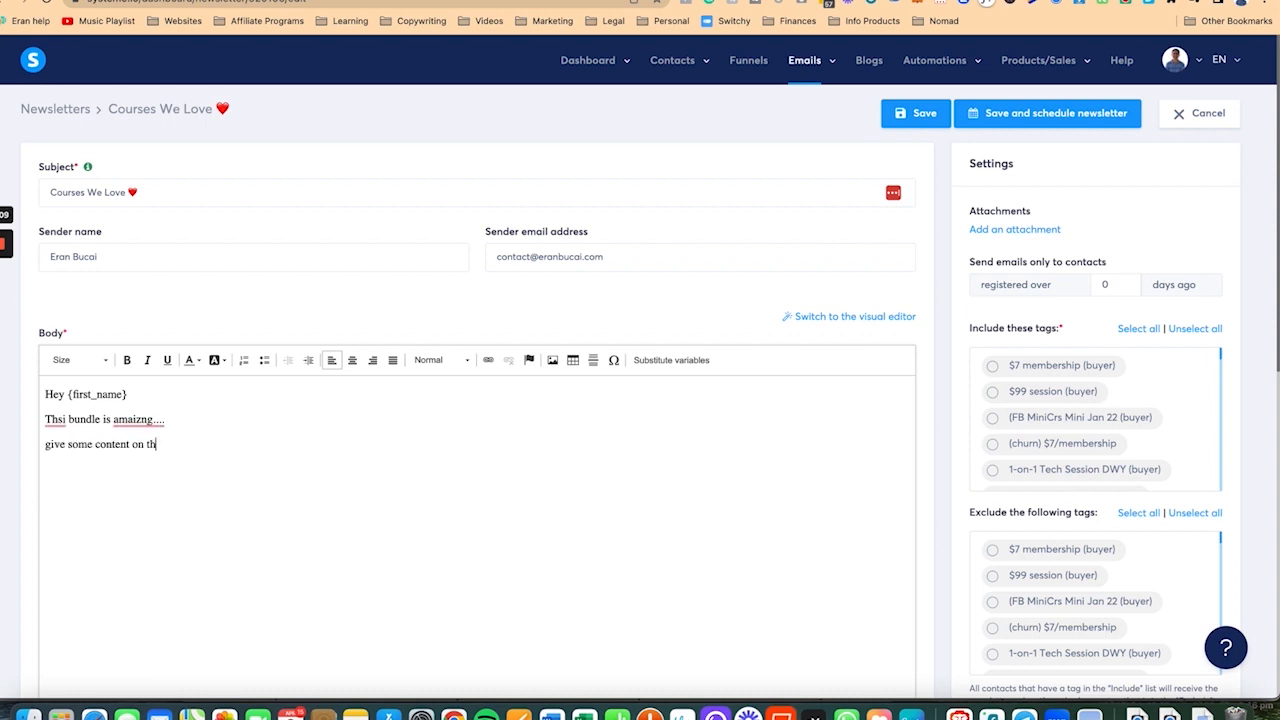
{"action": "key", "text": "Return"}
{"action": "key", "text": "Return"}
{"action": "type", "text": "add"}
{"action": "key", "text": "BackSpace"}
{"action": "key", "text": "BackSpace"}
{"action": "key", "text": "BackSpace"}
{"action": "key", "text": "BackSpace"}
{"action": "type", "text": "add the sales pith"}
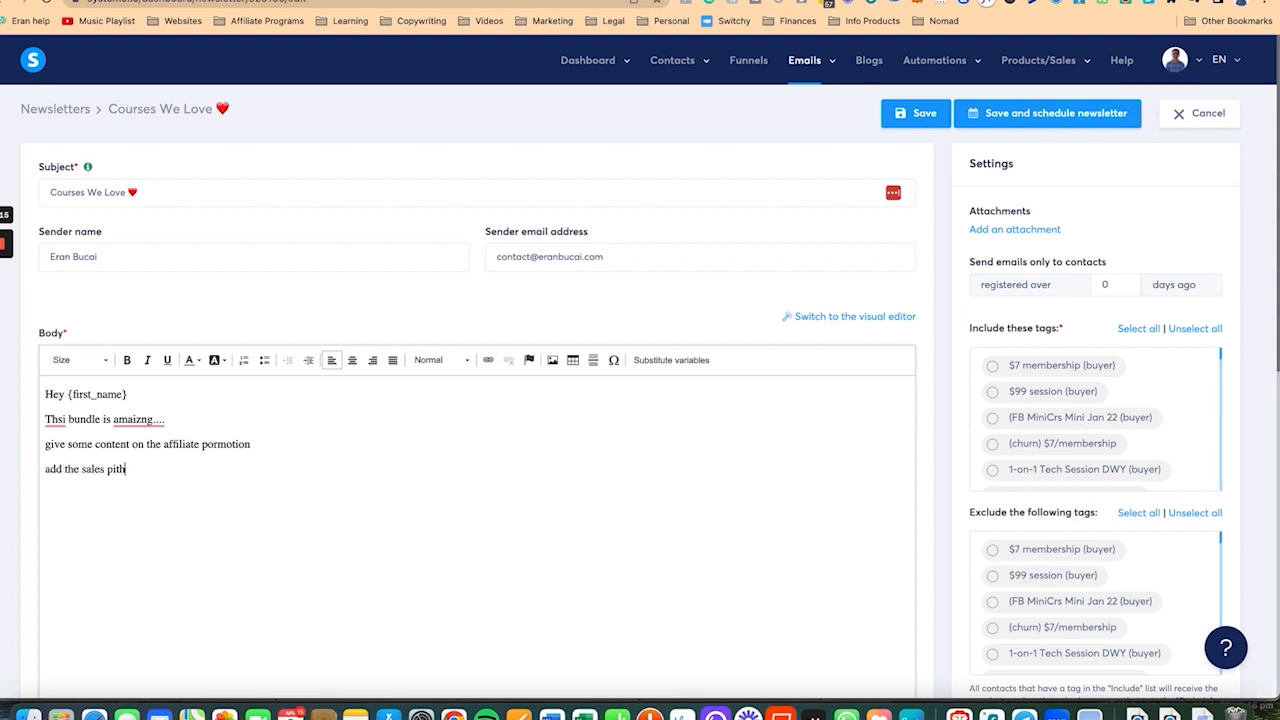
Step: Add the line "PS - if you don't want to hear about this Courses We Love promotion, you can stop receiving emails about this with 1-click."
{"action": "key", "text": "Return"}
{"action": "key", "text": "Return"}
{"action": "key", "text": "Return"}
{"action": "type", "text": "PS - if you don't want to hear about this Courses We Love promotino, you can stop receiving emails about this with 1-click."}
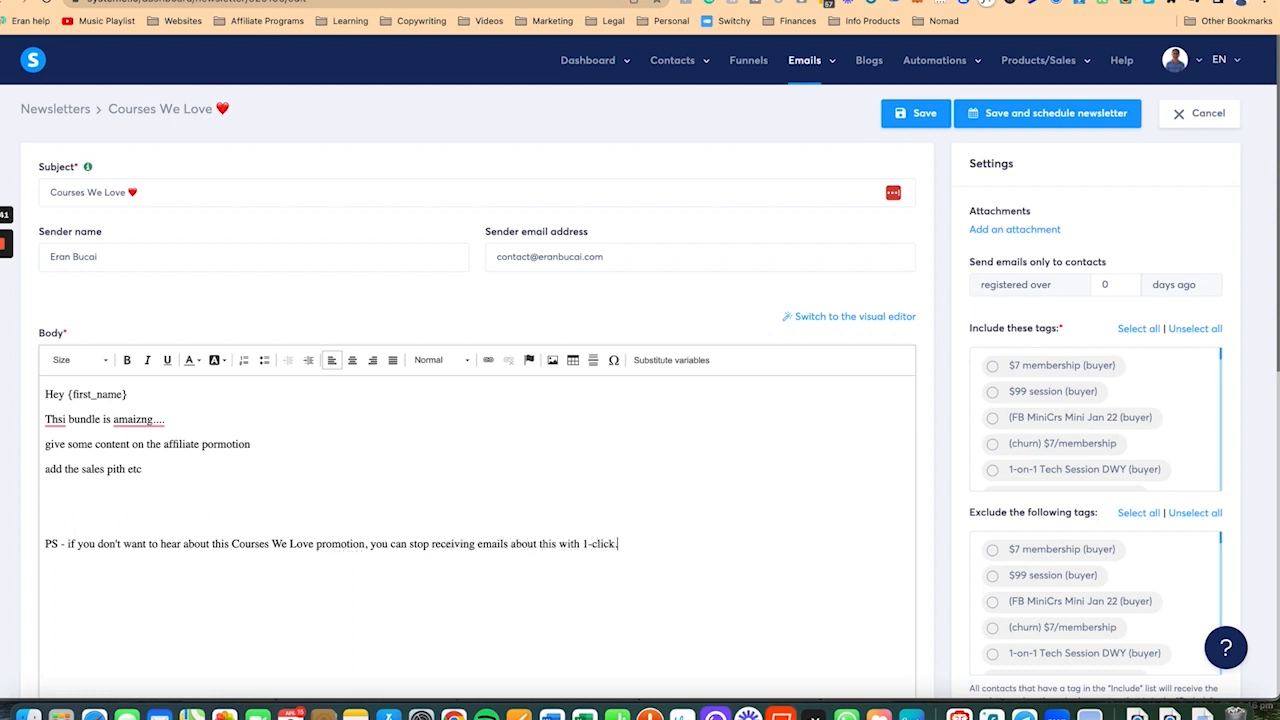
Step: Link the text "stop receiving emails about this with 1-click" to the copied Courses We Love unsubscribe page URL
{"action": "left_click_drag", "start_coordinate": [615, 544], "coordinate": [409, 544]}
{"action": "left_click", "coordinate": [488, 360]}
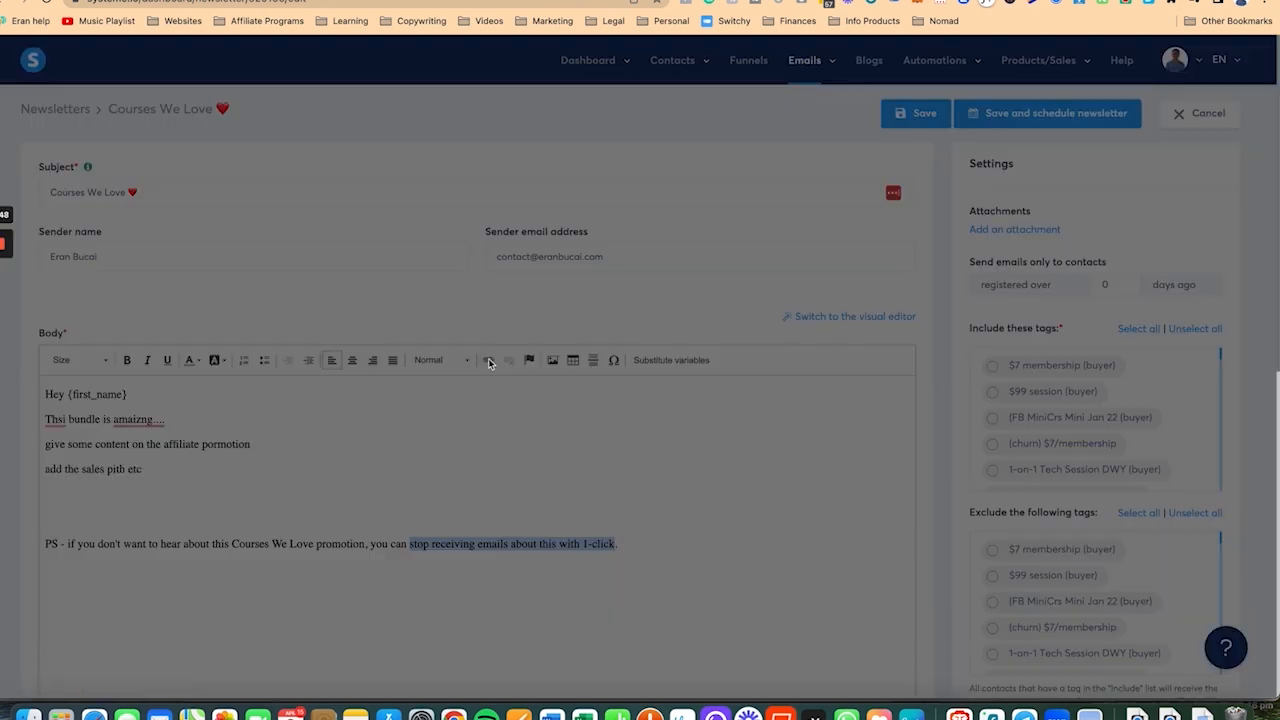
{"action": "left_click", "coordinate": [766, 489]}
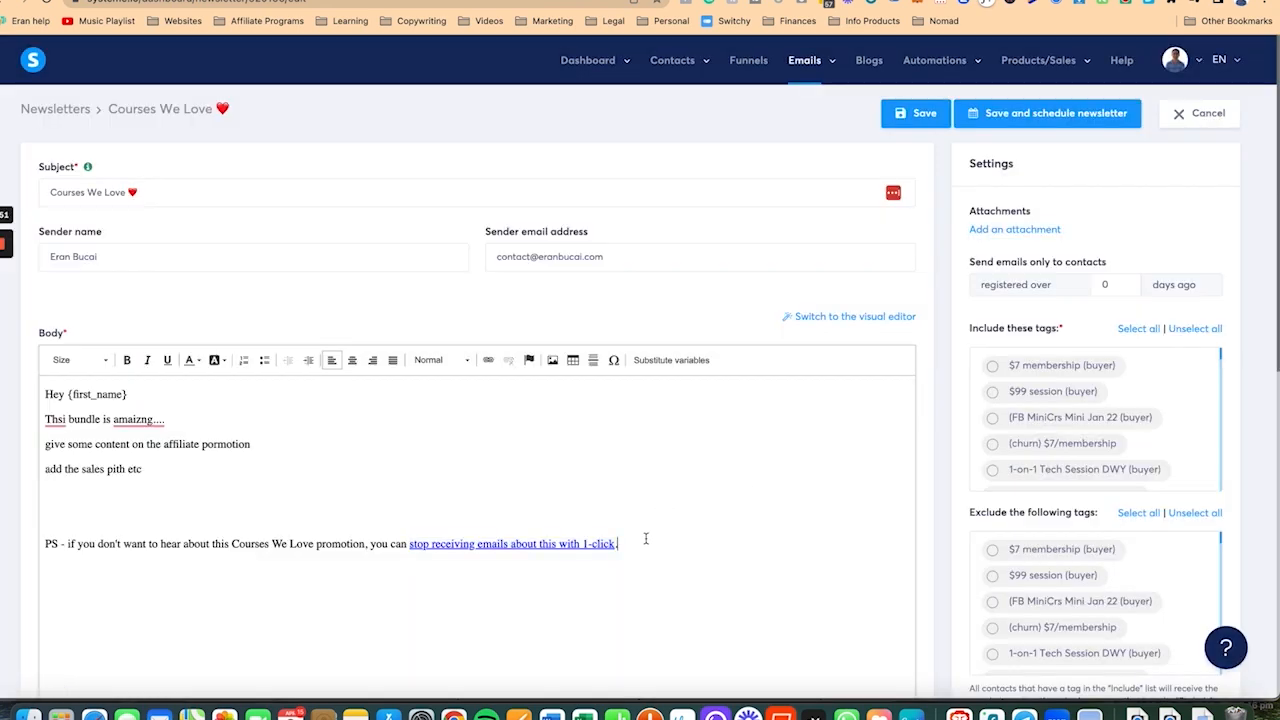
Step: Sign the email with the sender's full name above the PS line and save the newsletter
{"action": "key", "text": "Return"}
{"action": "type", "text": "Eran Bucai"}
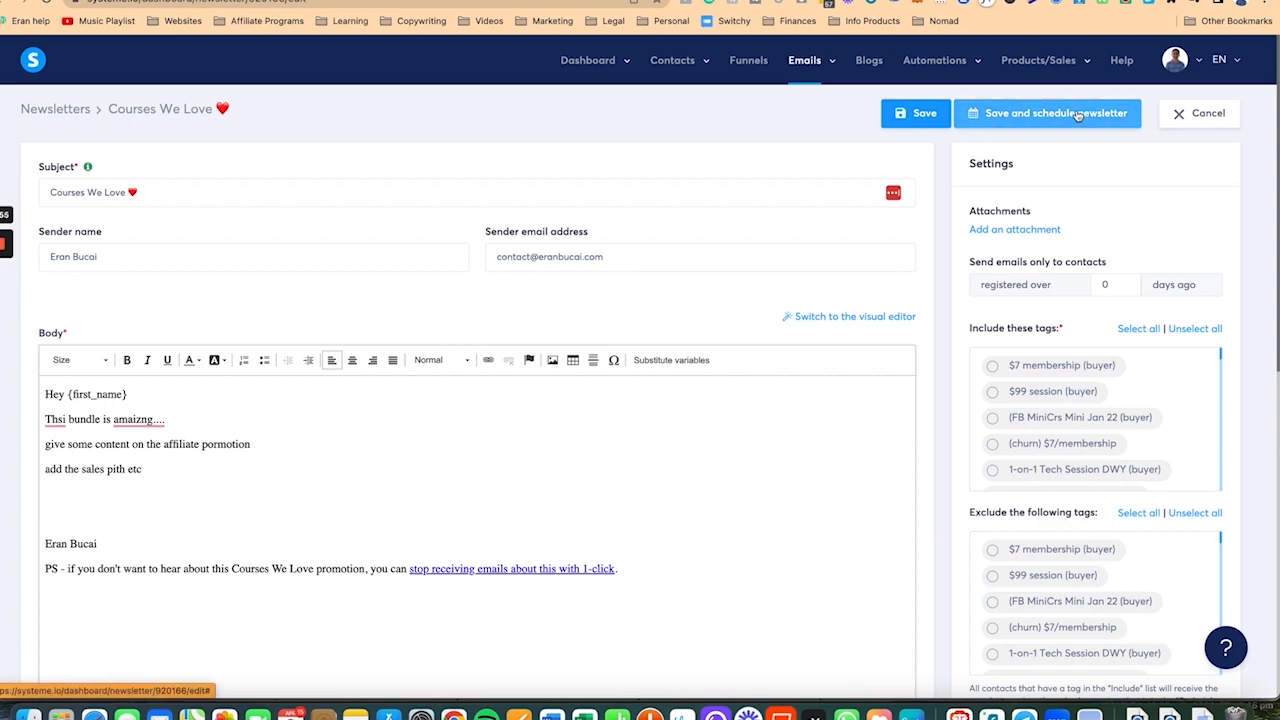
{"action": "left_click", "coordinate": [923, 114]}
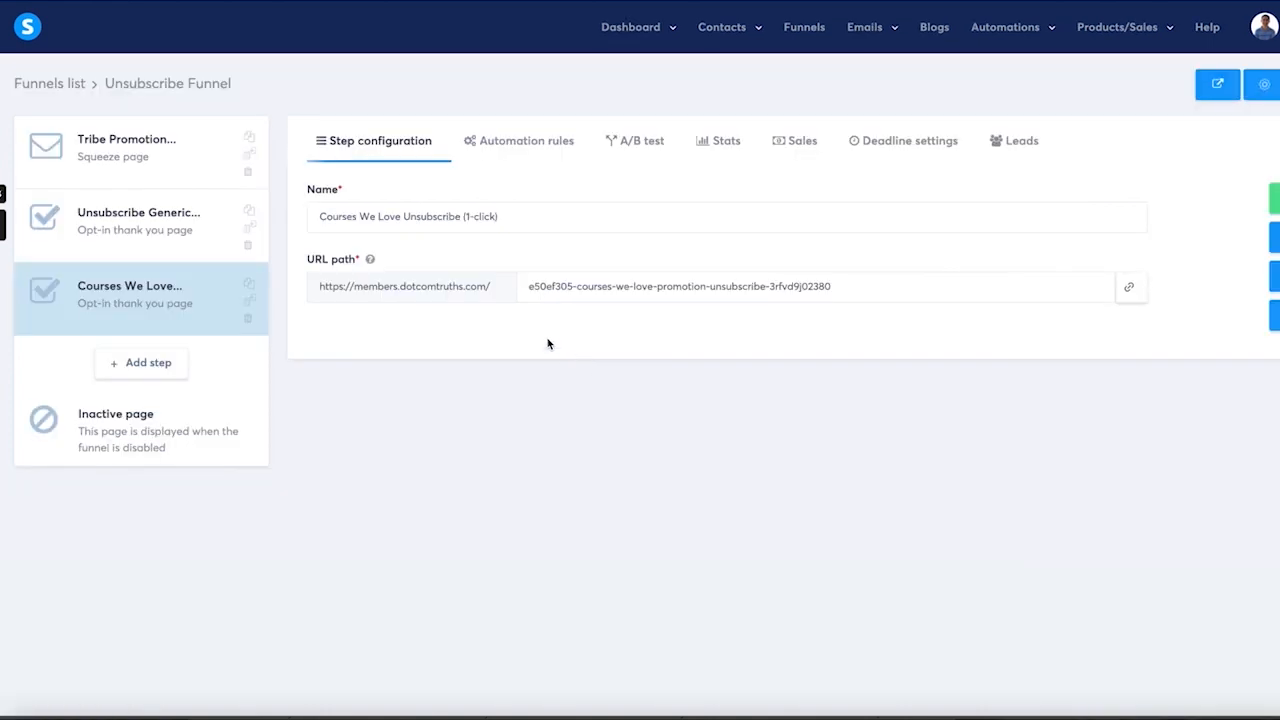
Step: Check the unsubscribe step's automation rules and mark "Courses We Love (unsubscribe)" as an excluded tag in the newsletter
{"action": "left_click", "coordinate": [529, 152]}
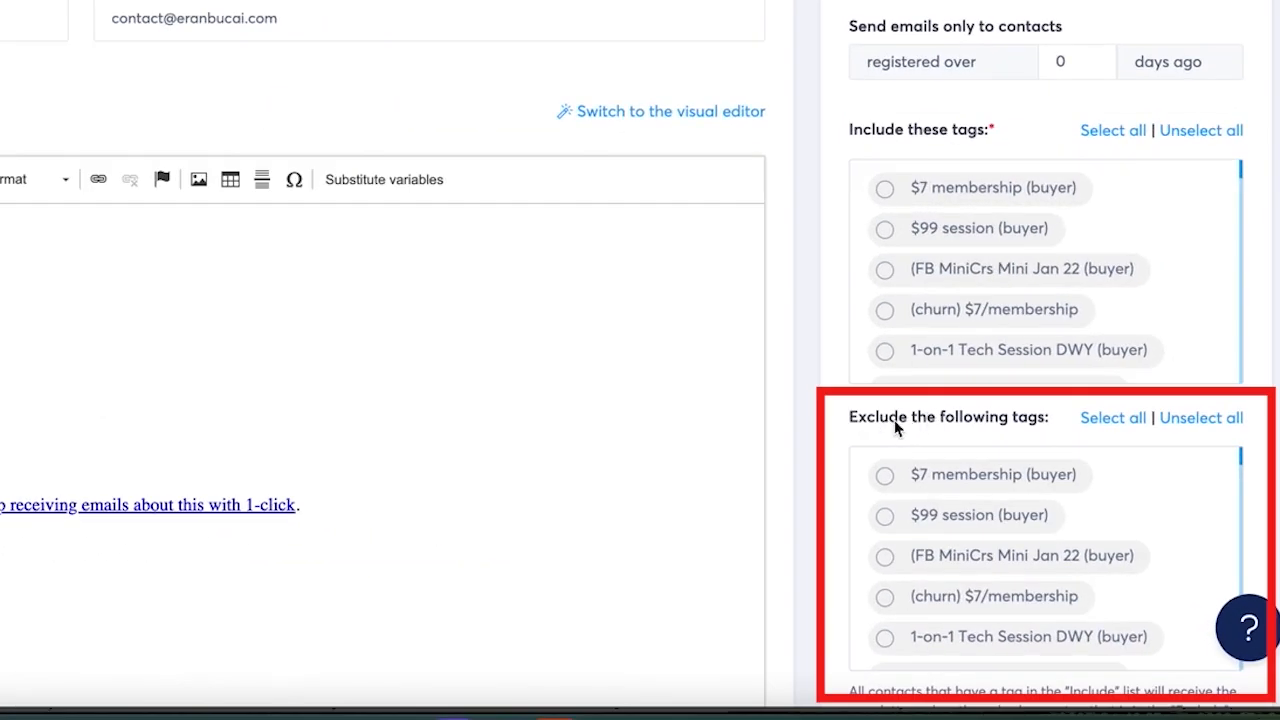
{"action": "scroll", "coordinate": [800, 449], "scroll_direction": "down", "scroll_amount": 2}
{"action": "scroll", "coordinate": [997, 369], "scroll_direction": "down", "scroll_amount": 1}
{"action": "scroll", "coordinate": [997, 369], "scroll_direction": "down", "scroll_amount": 5}
{"action": "scroll", "coordinate": [997, 369], "scroll_direction": "down", "scroll_amount": 8}
{"action": "scroll", "coordinate": [997, 369], "scroll_direction": "up", "scroll_amount": 8}
{"action": "scroll", "coordinate": [997, 369], "scroll_direction": "down", "scroll_amount": 3}
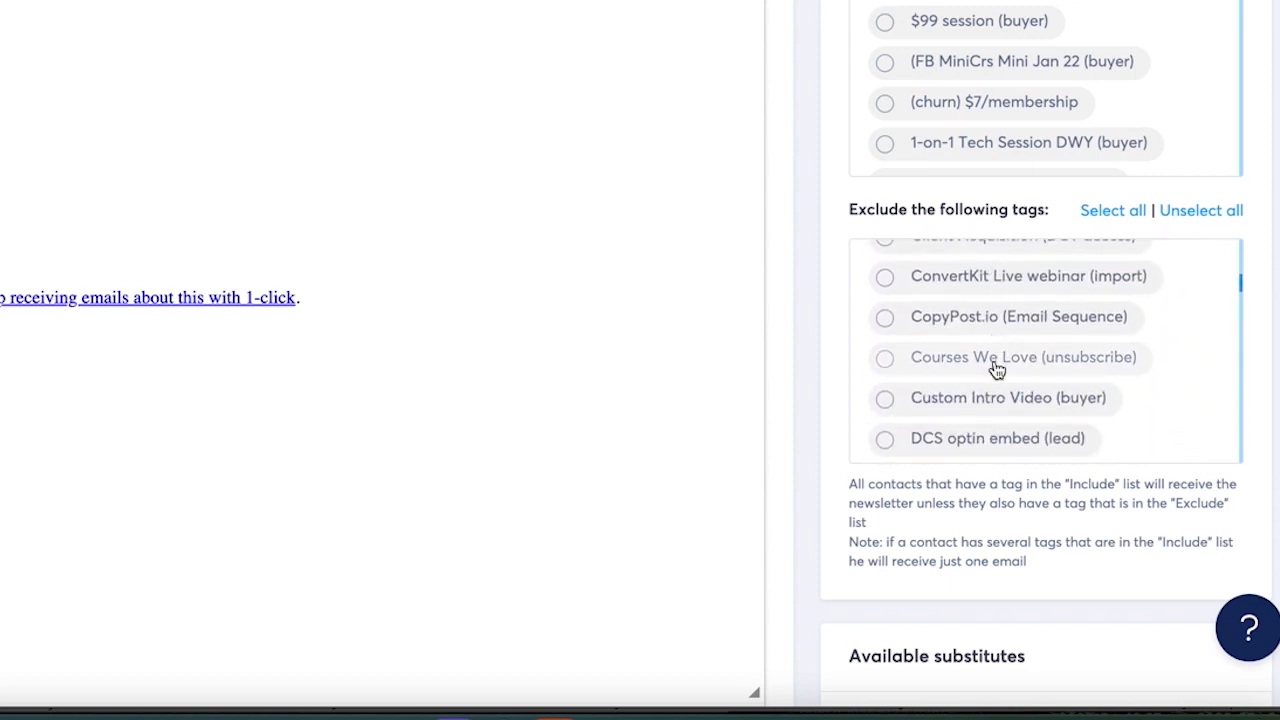
{"action": "left_click", "coordinate": [997, 369]}
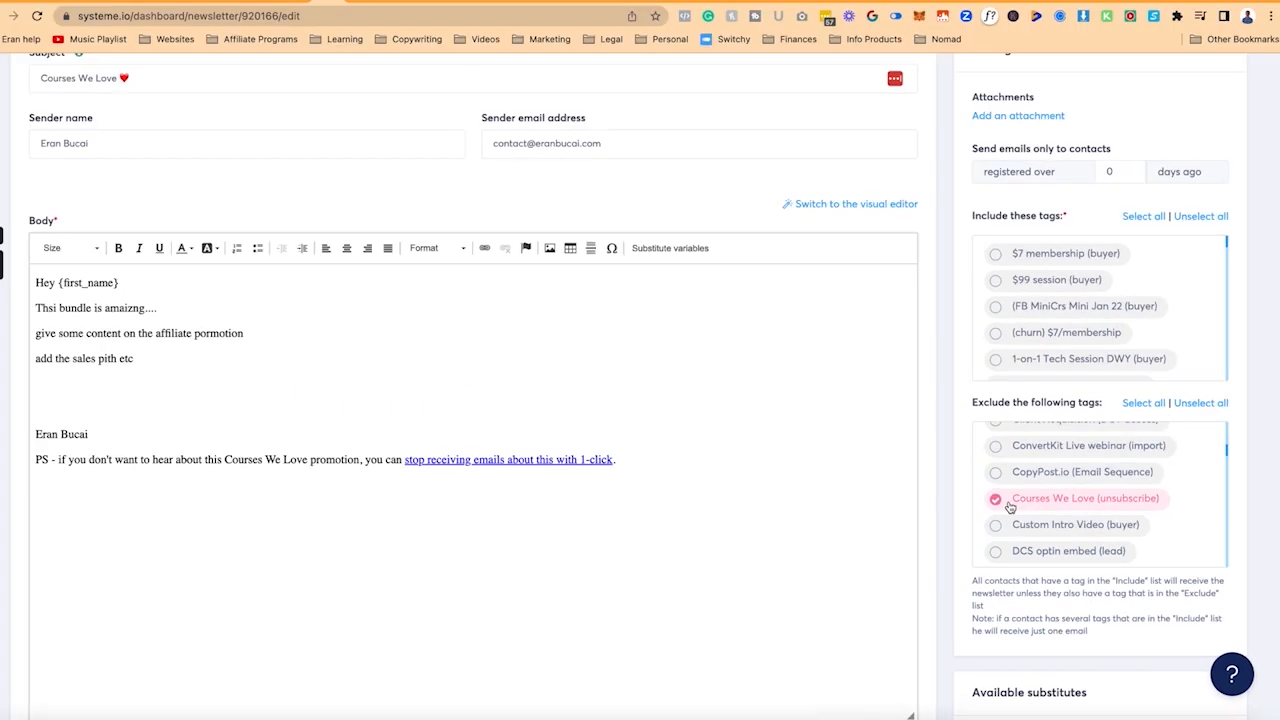
Step: Rename the "Courses We Love (unsubscribe)" contact tag to "Unsubscribe (Courses We Love)"
{"action": "scroll", "coordinate": [345, 168], "scroll_direction": "up", "scroll_amount": 1}
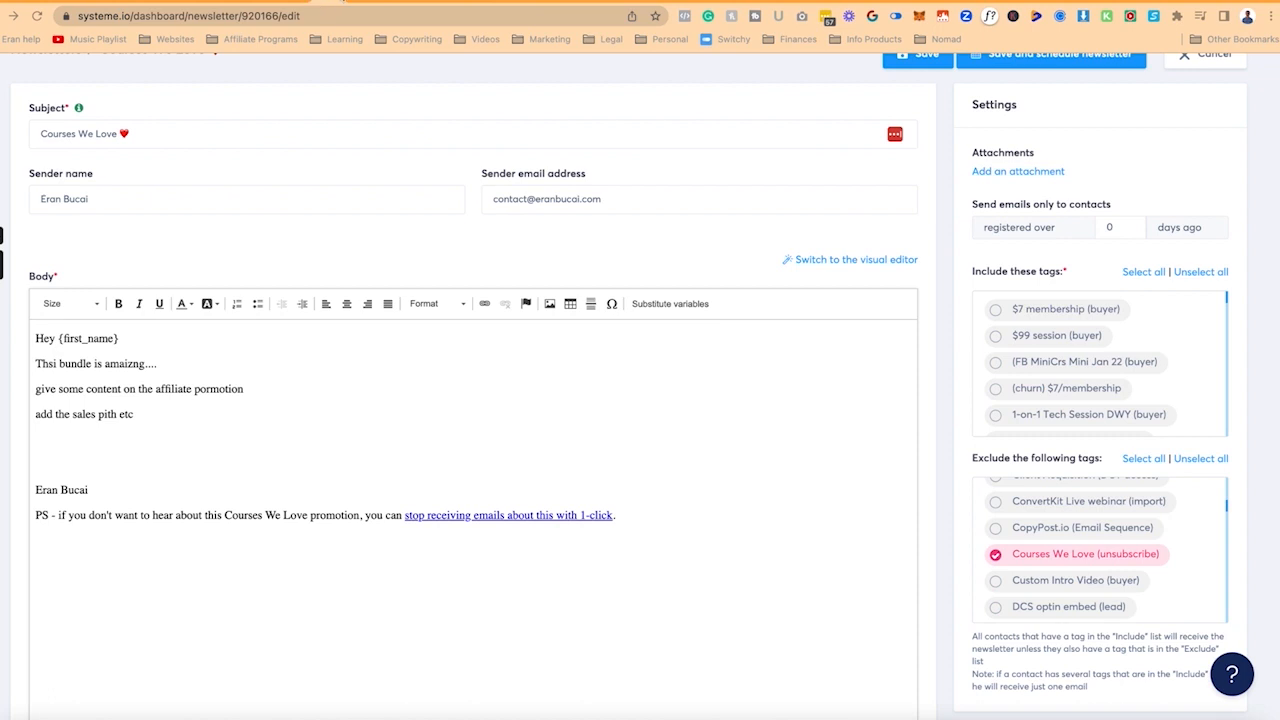
{"action": "scroll", "coordinate": [1057, 190], "scroll_direction": "up", "scroll_amount": 2}
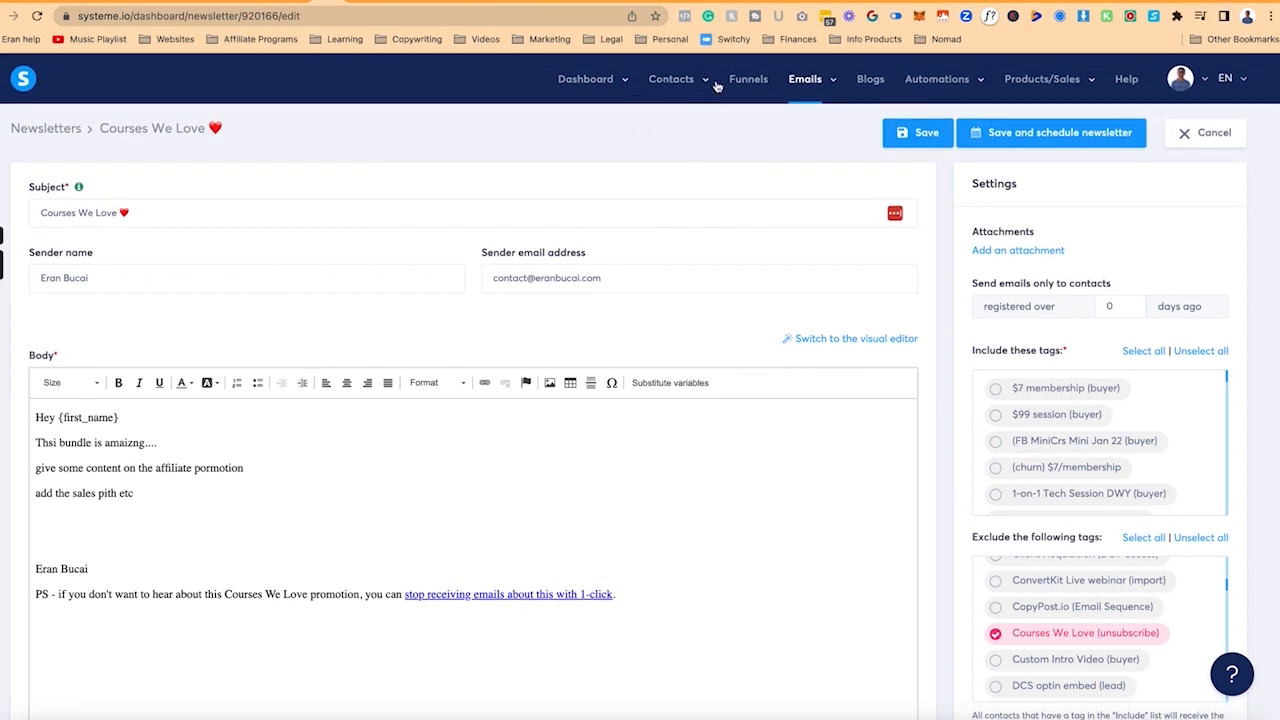
{"action": "mouse_move", "coordinate": [704, 86]}
{"action": "left_click", "coordinate": [668, 130]}
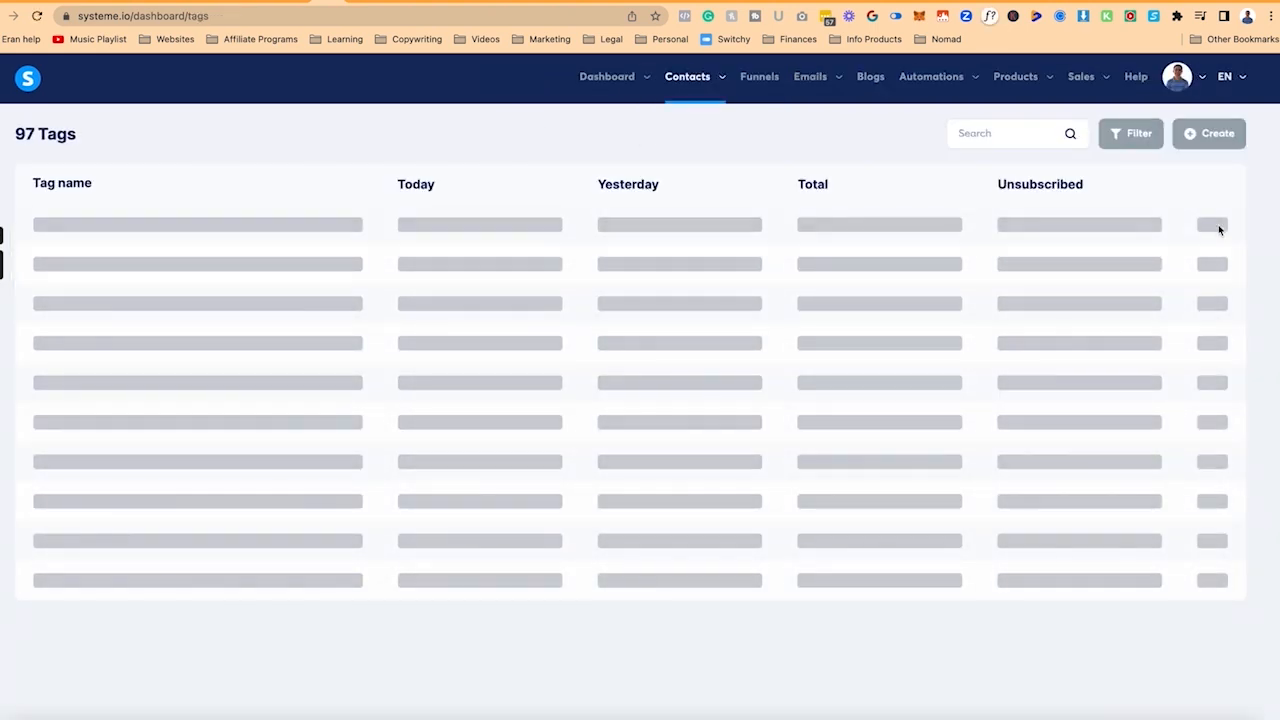
{"action": "mouse_move", "coordinate": [1219, 227]}
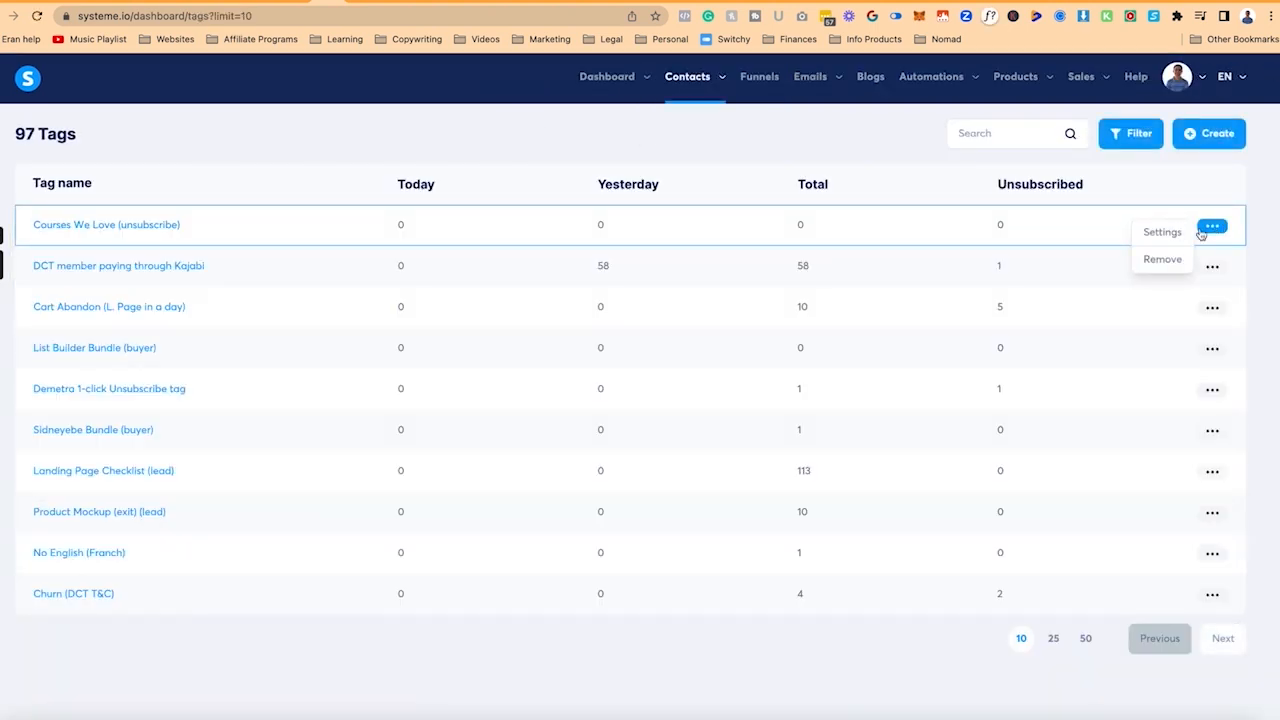
{"action": "left_click", "coordinate": [1170, 234]}
{"action": "left_click", "coordinate": [628, 389]}
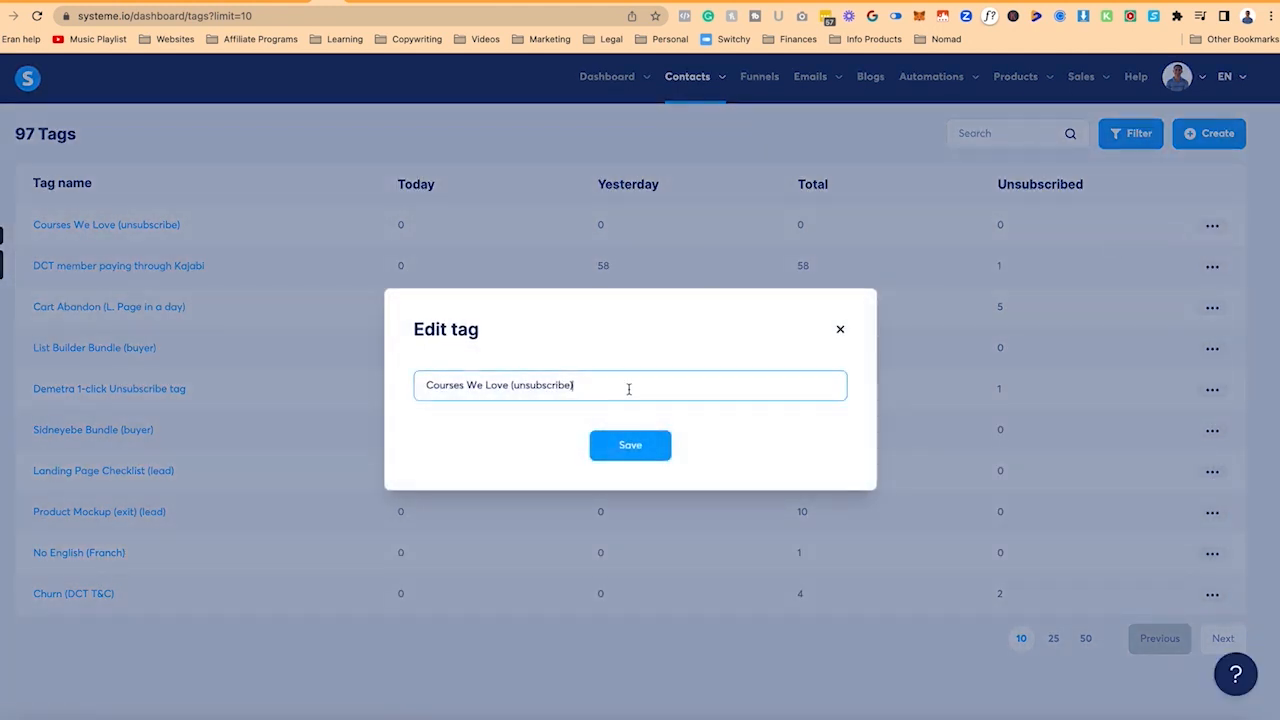
{"action": "type", "text": "Unsubscribe ("}
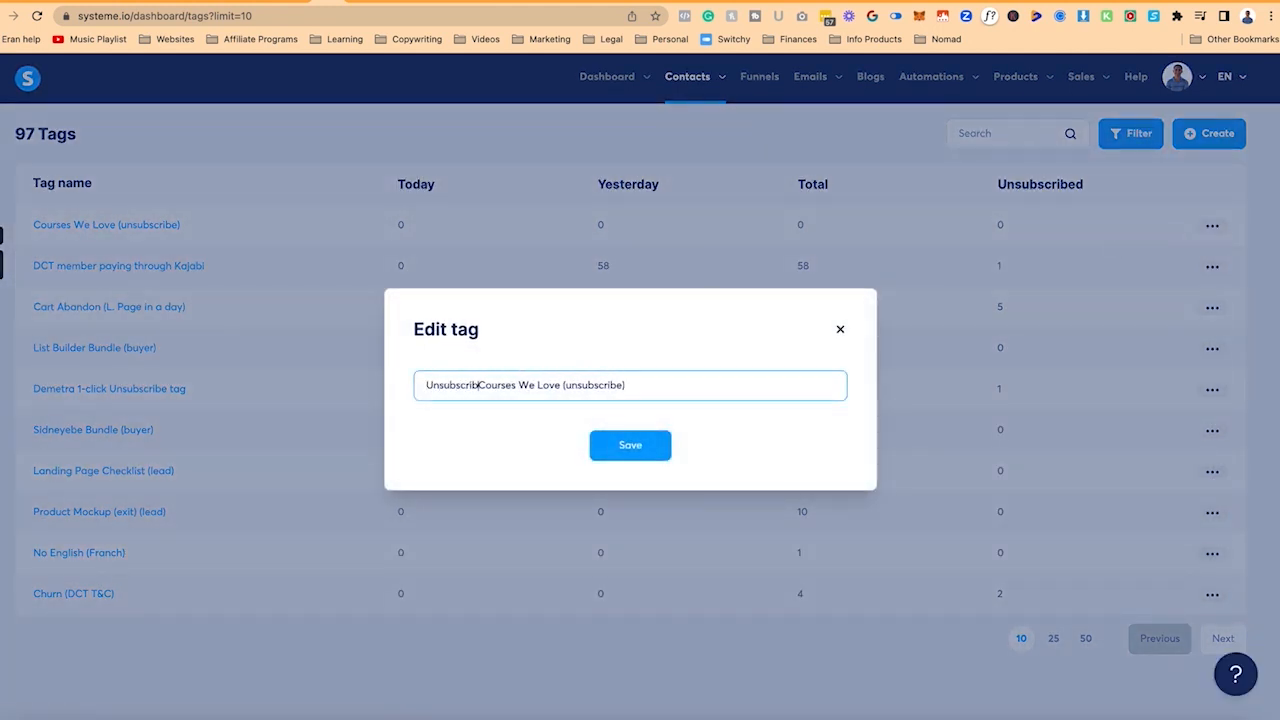
{"action": "key", "text": "End"}
{"action": "key", "text": "BackSpace"}
{"action": "key", "text": "BackSpace"}
{"action": "key", "text": "BackSpace"}
{"action": "key", "text": "BackSpace"}
{"action": "key", "text": "BackSpace"}
{"action": "key", "text": "BackSpace"}
{"action": "key", "text": "BackSpace"}
{"action": "key", "text": "BackSpace"}
{"action": "key", "text": "BackSpace"}
{"action": "key", "text": "BackSpace"}
{"action": "key", "text": "BackSpace"}
{"action": "key", "text": "BackSpace"}
{"action": "type", "text": ")"}
{"action": "left_click", "coordinate": [630, 445]}
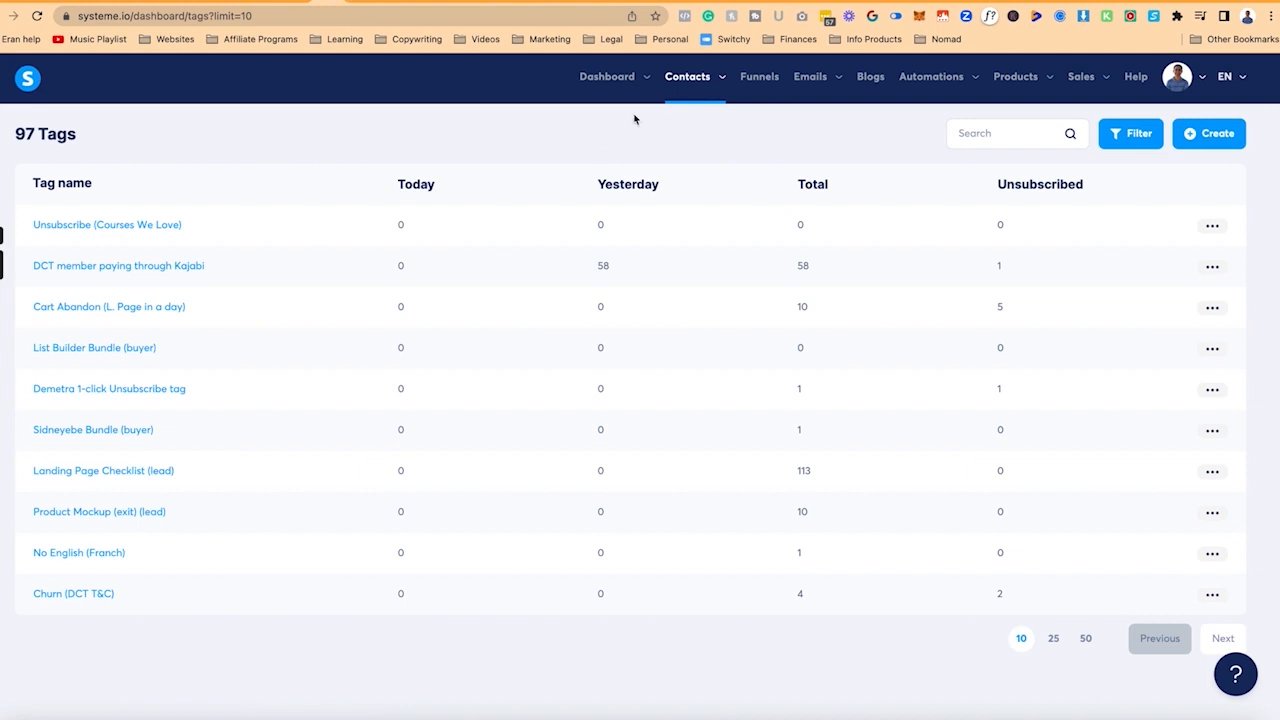
Step: Reopen the Courses We Love newsletter and find the "Unsubscribe (Courses We Love)" tag among the tags to exclude
{"action": "mouse_move", "coordinate": [810, 78]}
{"action": "left_click", "coordinate": [792, 122]}
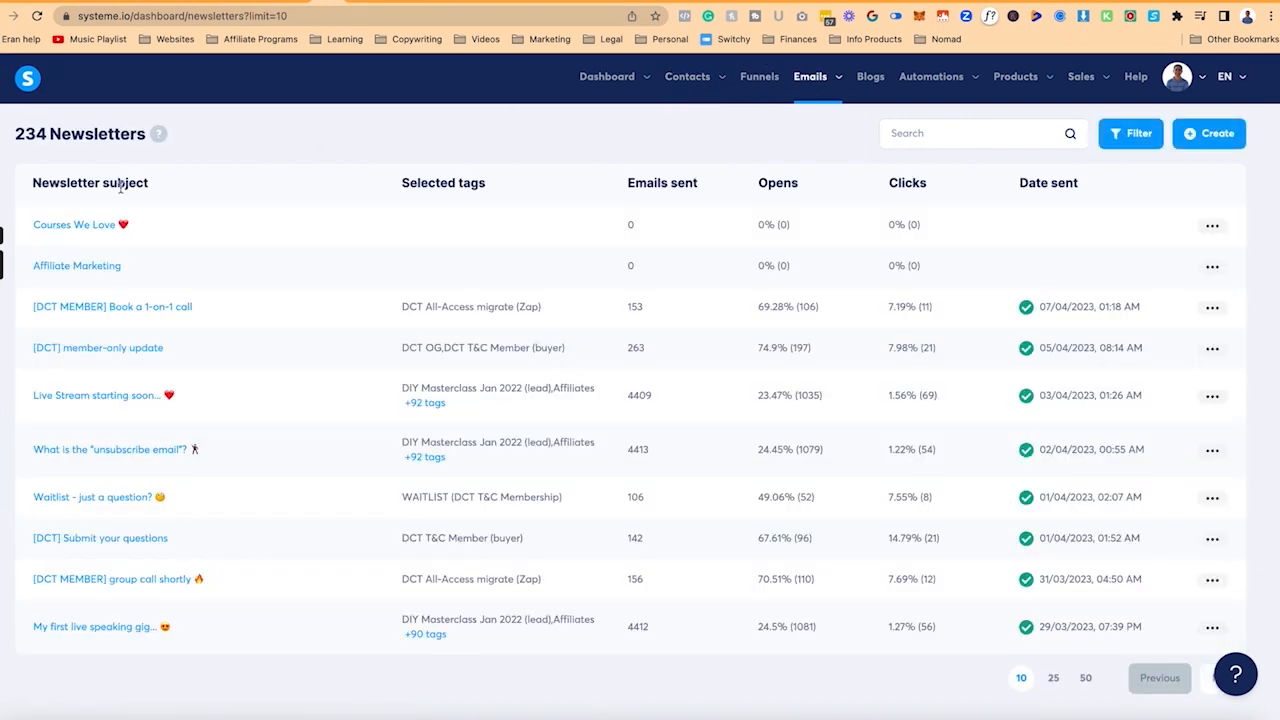
{"action": "left_click", "coordinate": [90, 228]}
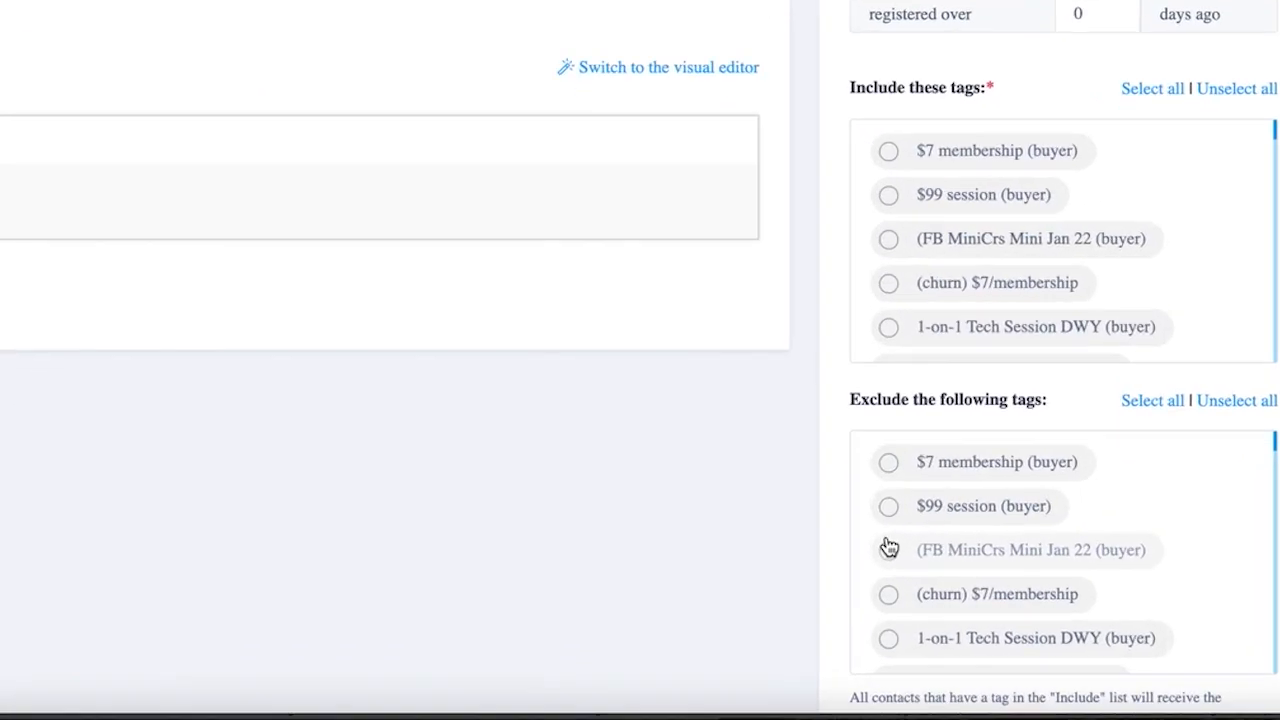
{"action": "scroll", "coordinate": [889, 547], "scroll_direction": "down", "scroll_amount": 2}
{"action": "scroll", "coordinate": [823, 523], "scroll_direction": "down", "scroll_amount": 2}
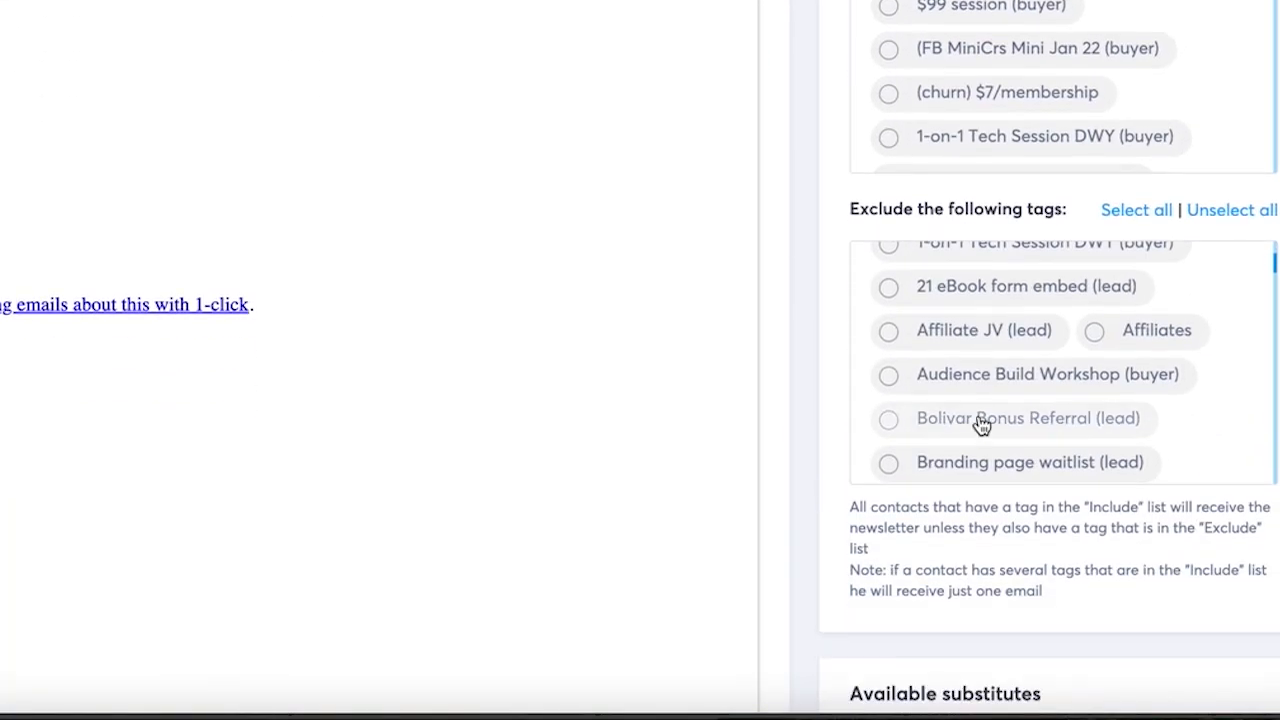
{"action": "scroll", "coordinate": [983, 425], "scroll_direction": "down", "scroll_amount": 1}
{"action": "scroll", "coordinate": [983, 425], "scroll_direction": "down", "scroll_amount": 10}
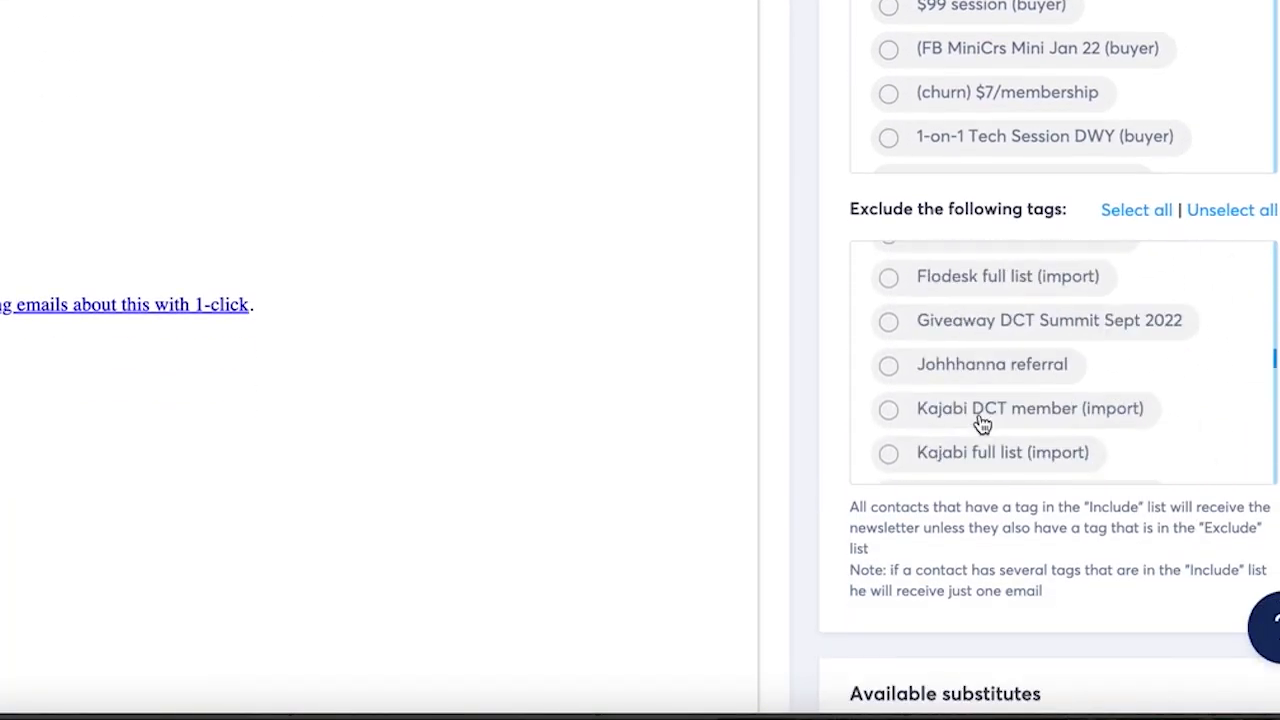
{"action": "scroll", "coordinate": [983, 425], "scroll_direction": "down", "scroll_amount": 10}
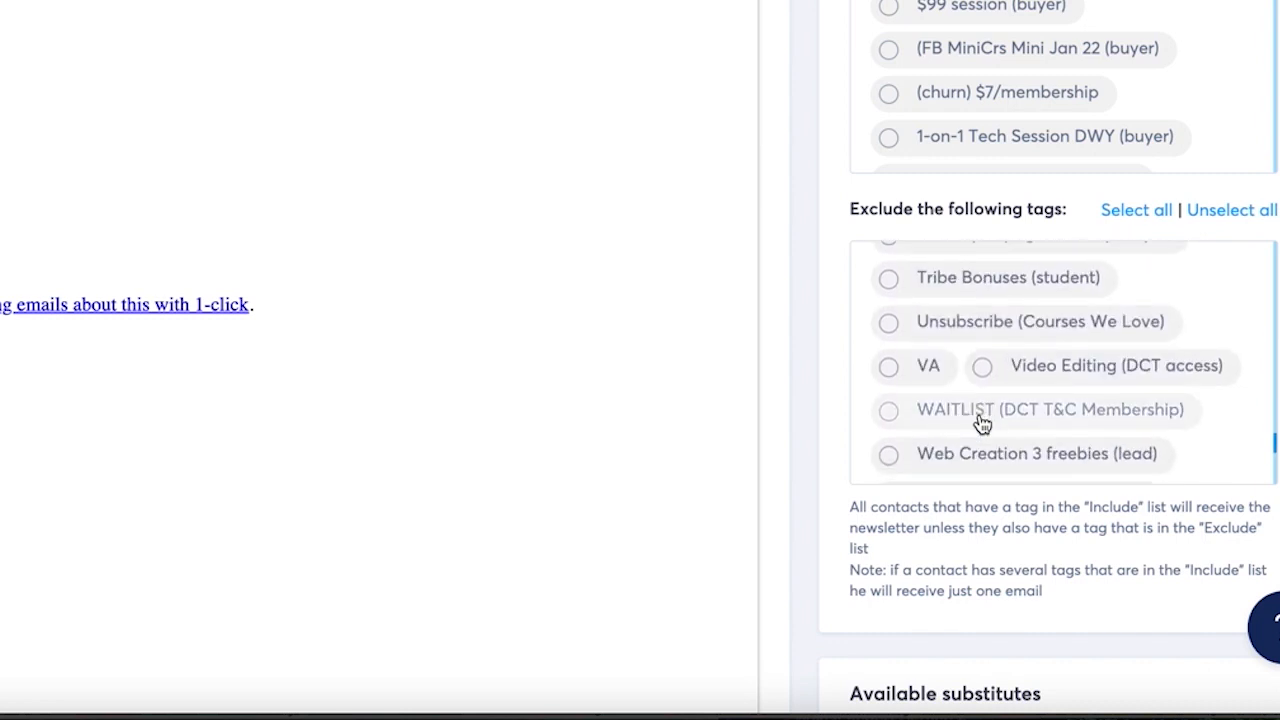
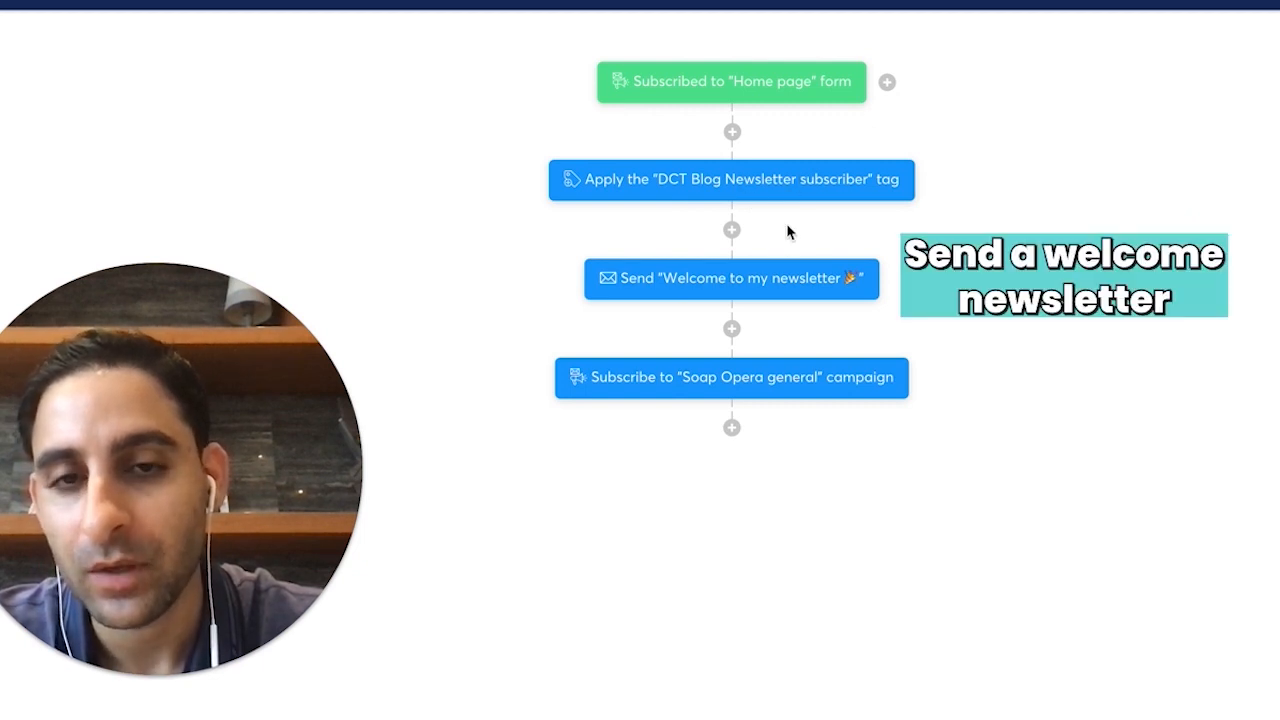
Step: Open the workflow's "Welcome to my newsletter 🎉" email in the editor and read through its body
{"action": "left_click", "coordinate": [726, 290]}
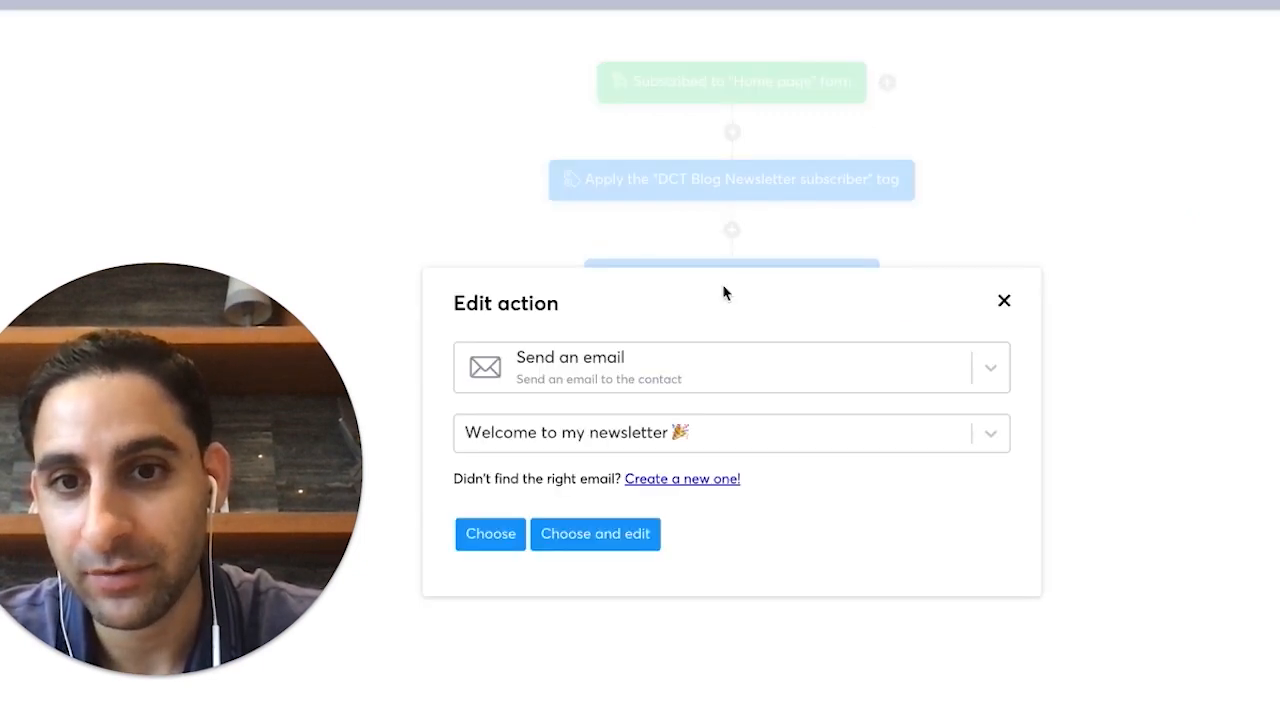
{"action": "left_click", "coordinate": [588, 545]}
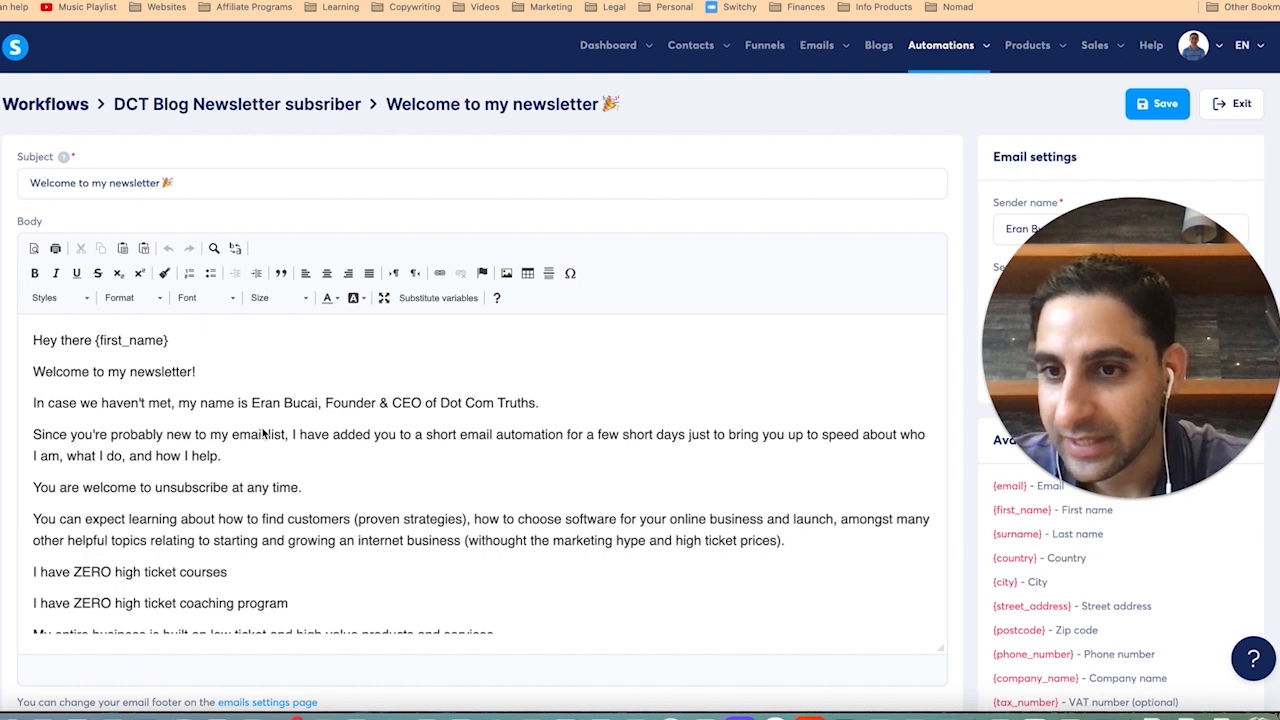
{"action": "scroll", "coordinate": [311, 455], "scroll_direction": "down", "scroll_amount": 1}
{"action": "scroll", "coordinate": [311, 455], "scroll_direction": "down", "scroll_amount": 2}
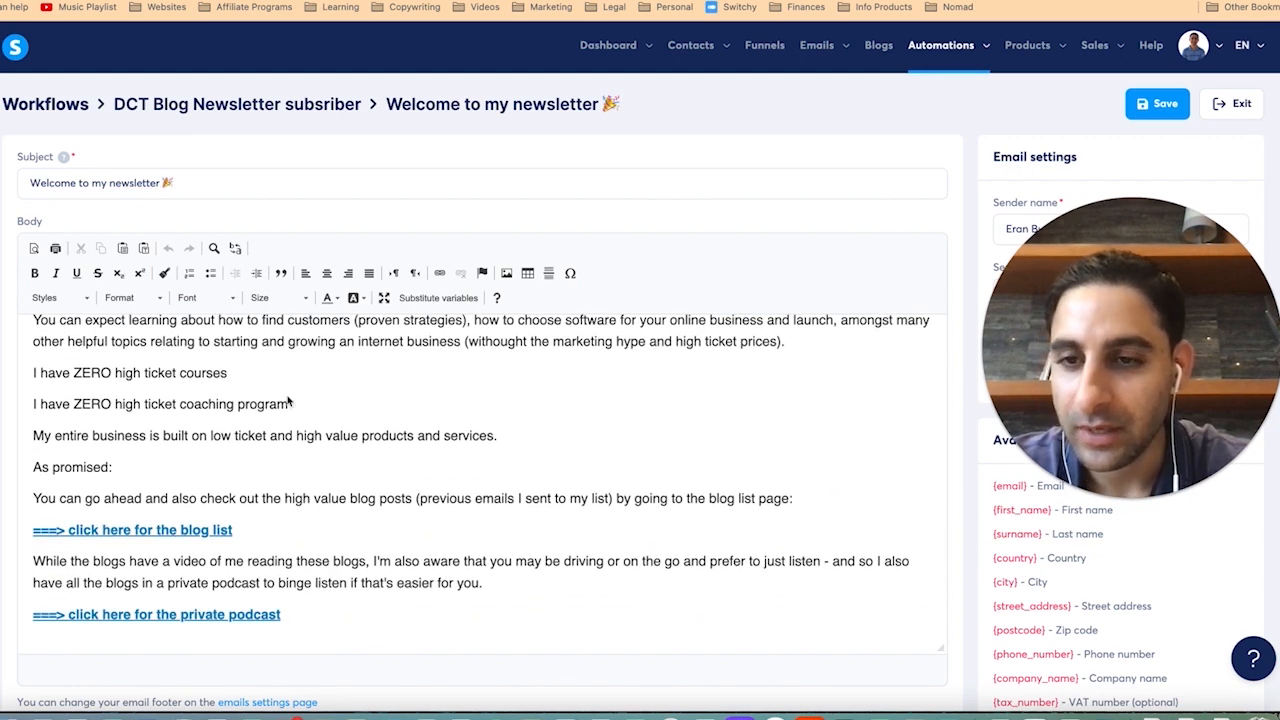
{"action": "scroll", "coordinate": [256, 381], "scroll_direction": "down", "scroll_amount": 2}
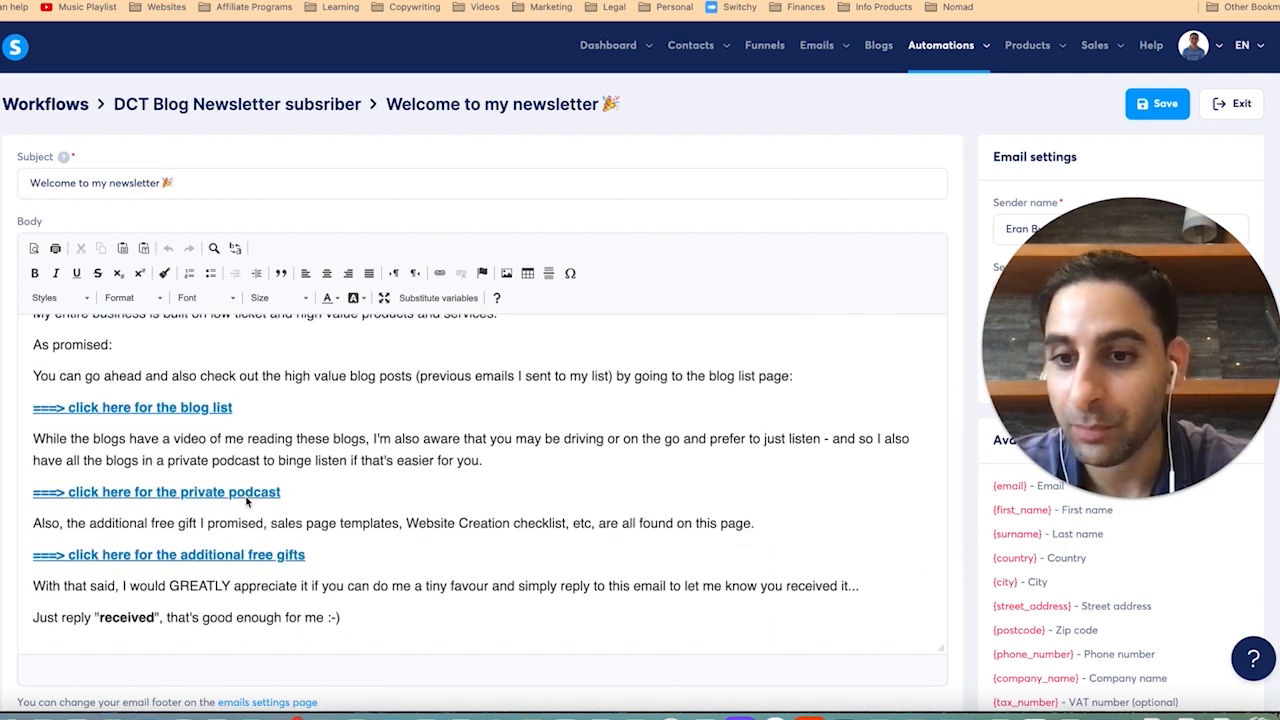
Step: Add a small PS below the signature offering removal from current automated campaigns through a "clicking this link." hyperlink
{"action": "scroll", "coordinate": [309, 527], "scroll_direction": "down", "scroll_amount": 3}
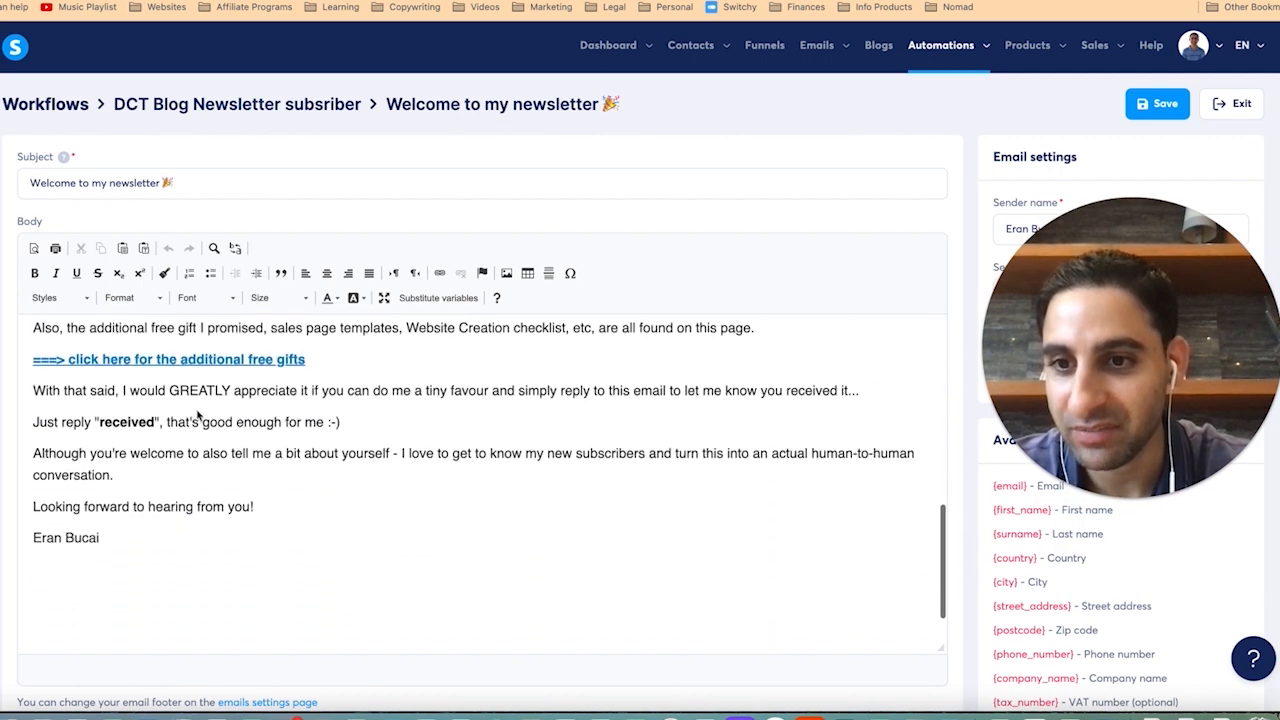
{"action": "scroll", "coordinate": [253, 513], "scroll_direction": "down", "scroll_amount": 1}
{"action": "left_click", "coordinate": [143, 500]}
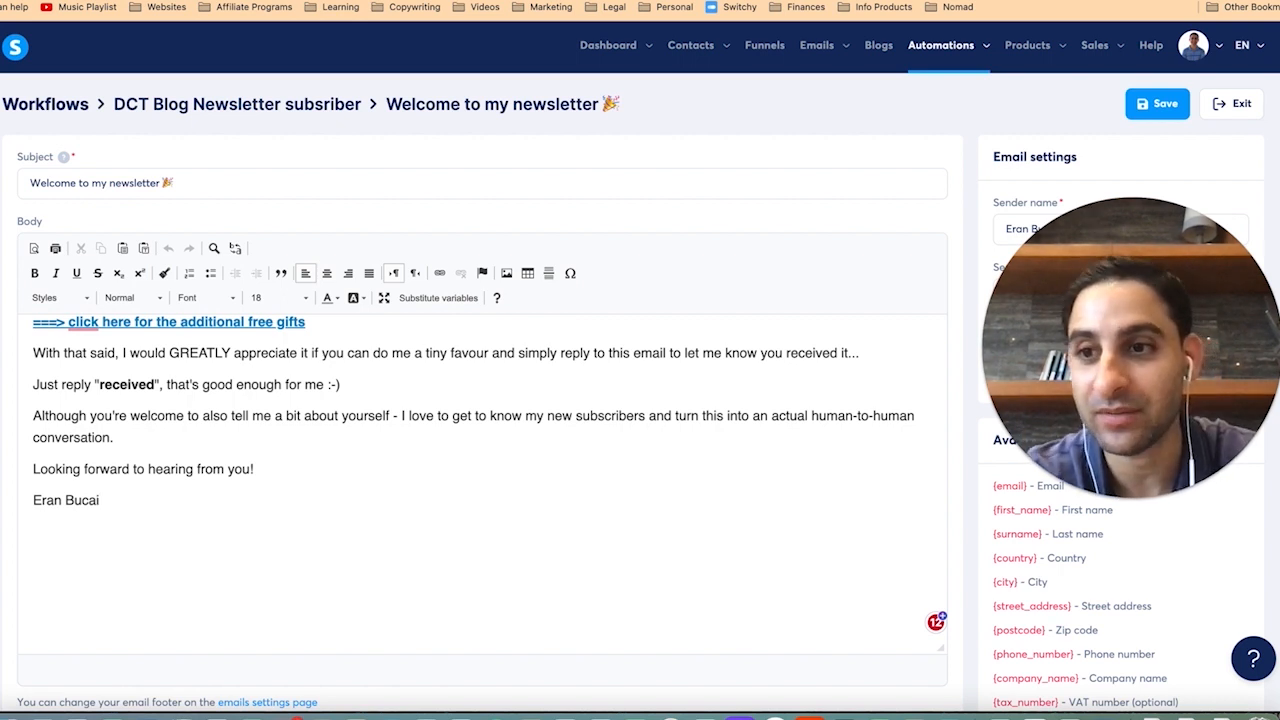
{"action": "key", "text": "Return"}
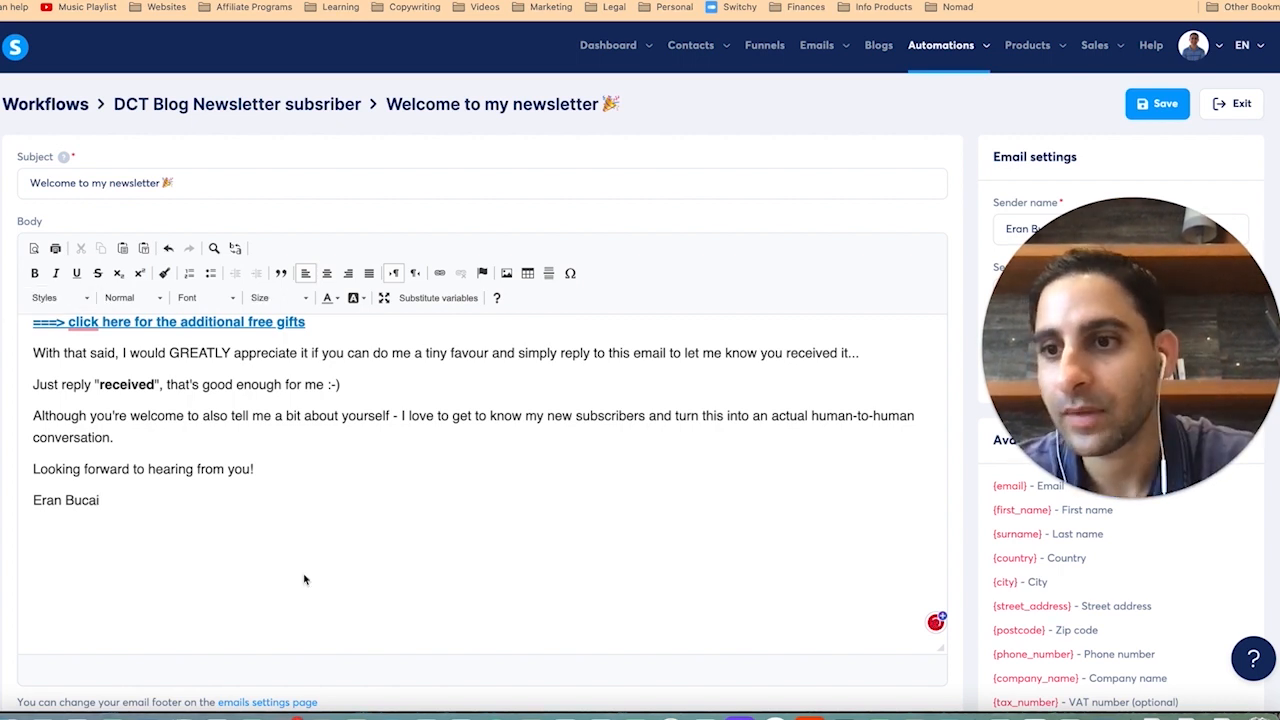
{"action": "left_click", "coordinate": [151, 543]}
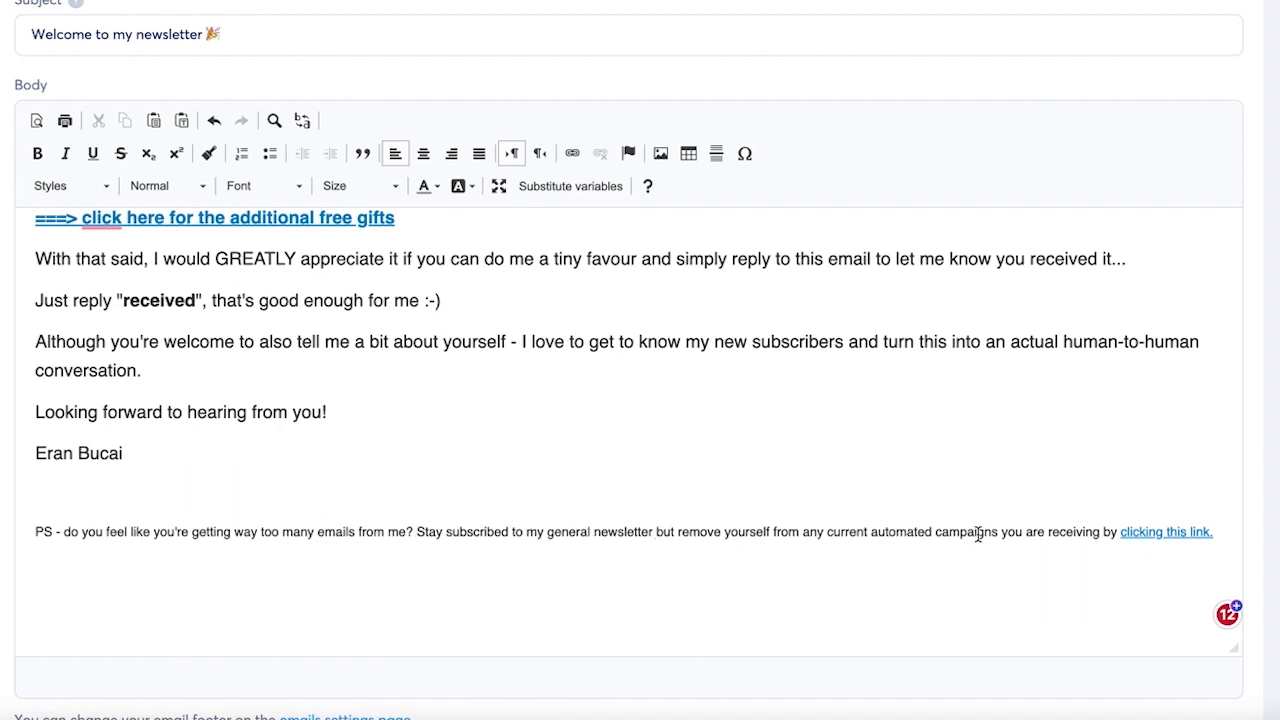
Step: Inspect the PS link's URL and view its page, members.dotcomtruths.com/6c479810-unsubscribe-email-campaigns-newsletter-only-fwecd908j232, in a new tab before returning to the email
{"action": "double_click", "coordinate": [1149, 531]}
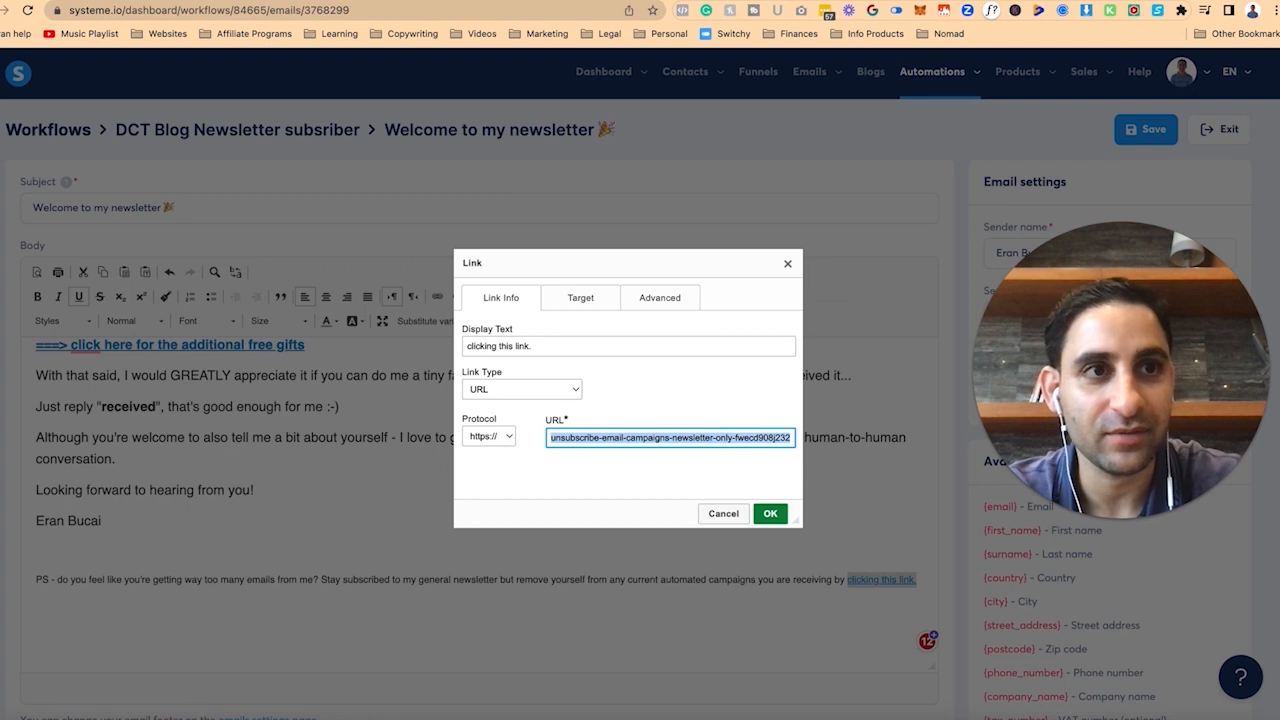
{"action": "key", "text": "super+t"}
{"action": "type", "text": "members.dotcomtruths.com/6c479810-unsubscribe-email-campaigns-newsletter-only-fwecd908j232"}
{"action": "key", "text": "Return"}
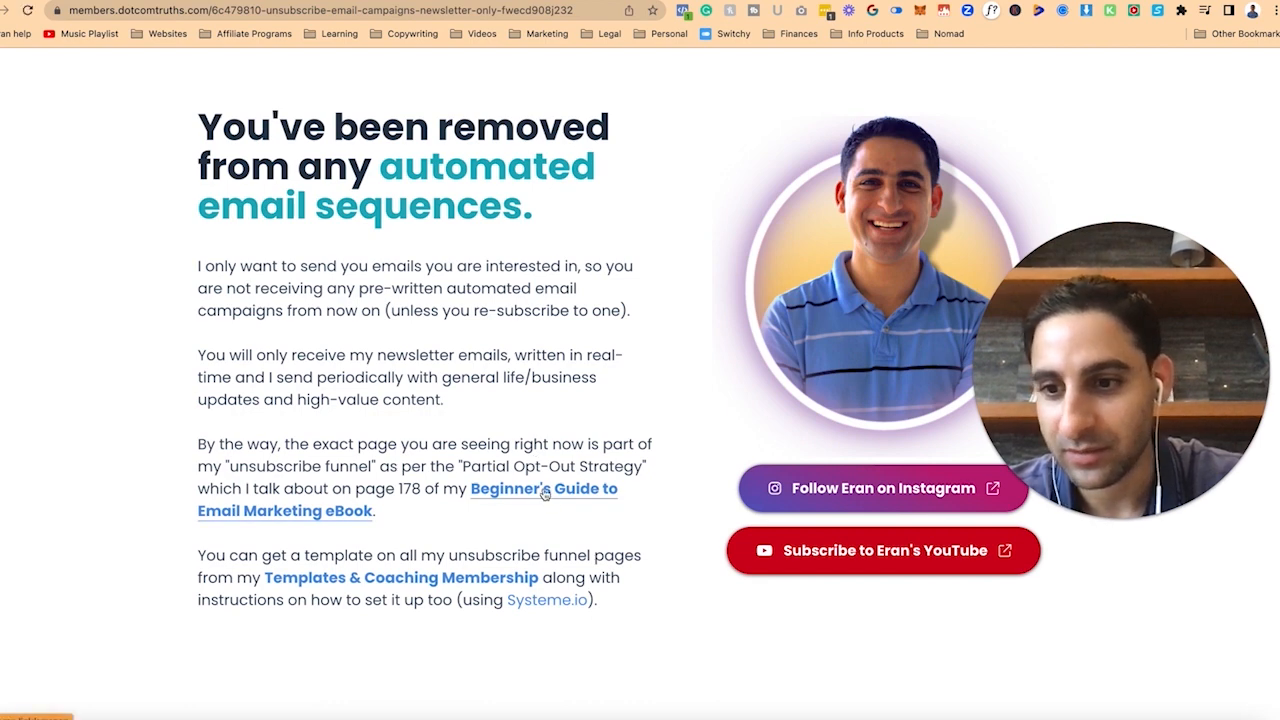
{"action": "left_click", "coordinate": [90, 1]}
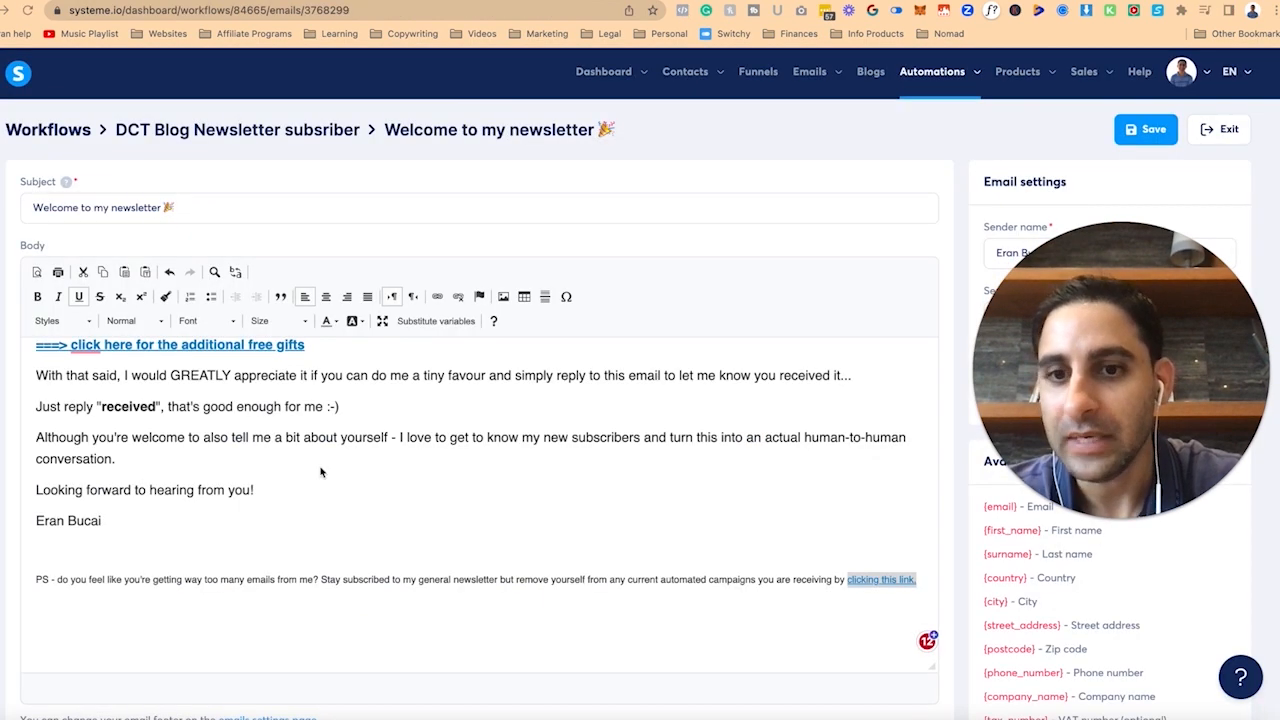
Step: Save the workflow's welcome email with the added PS
{"action": "left_click", "coordinate": [569, 462]}
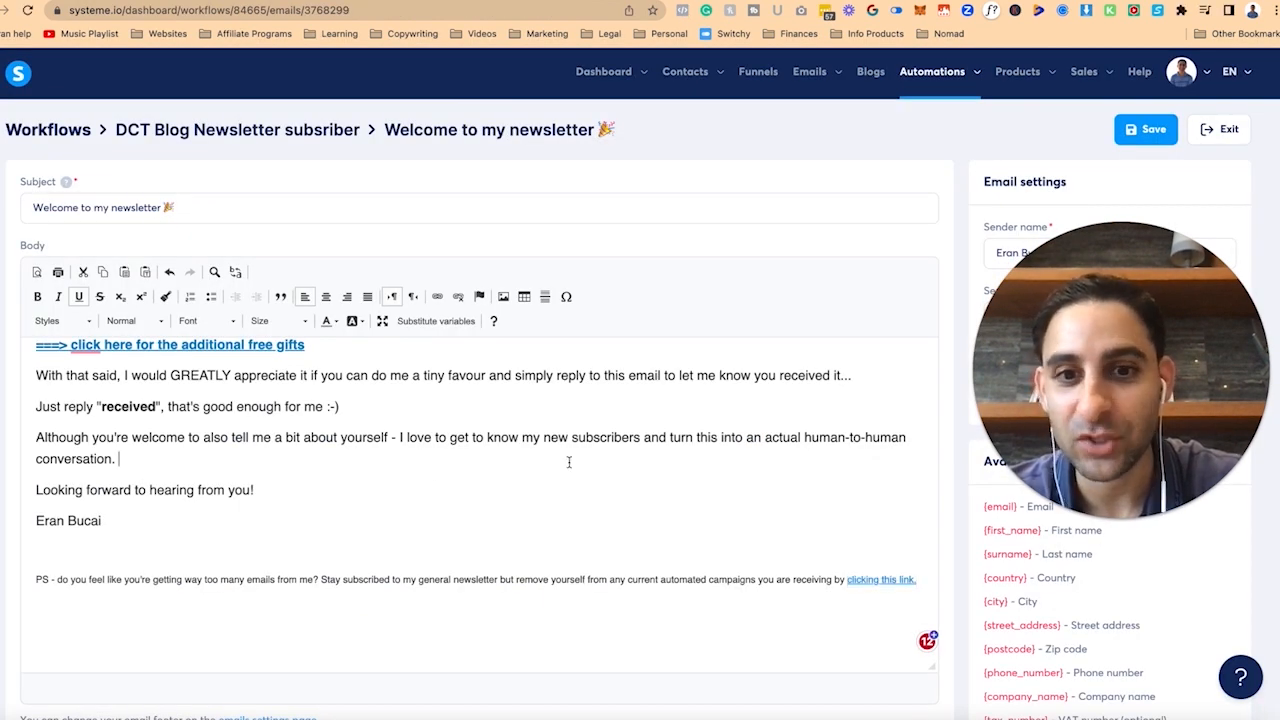
{"action": "left_click", "coordinate": [517, 489]}
{"action": "left_click", "coordinate": [1142, 129]}
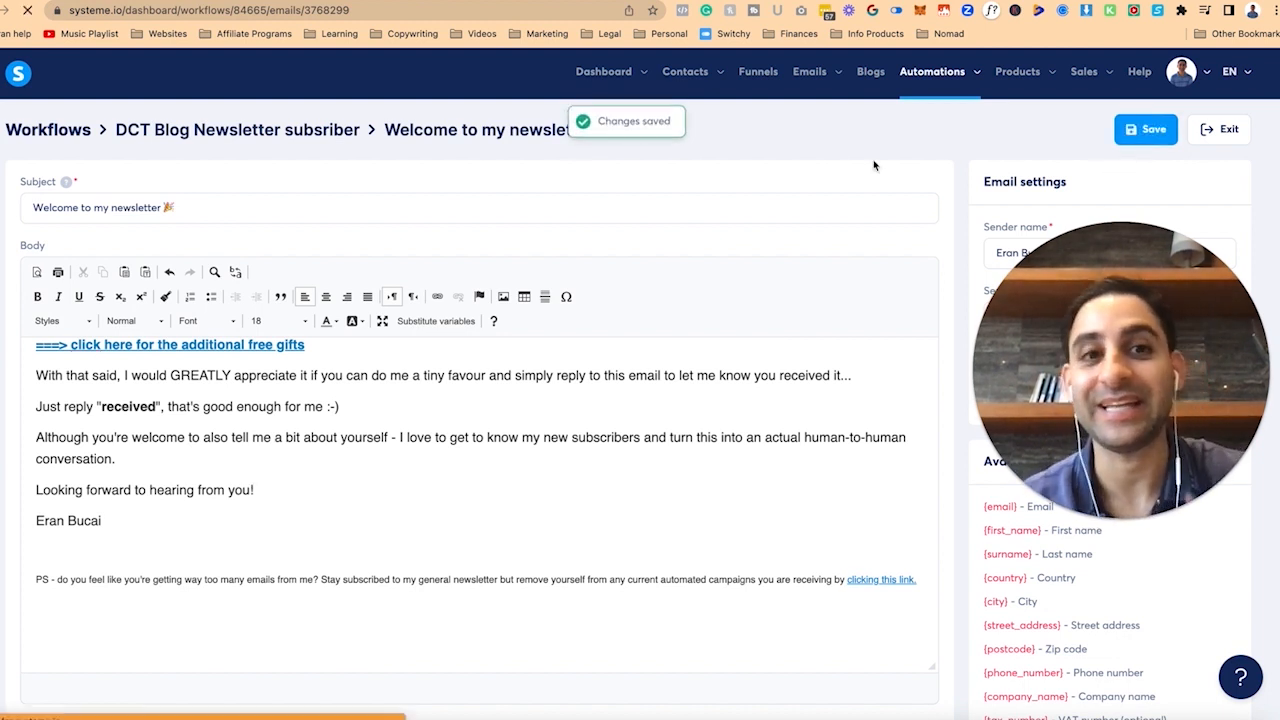
Step: Open the "[Welcome] Your stuff are here... WTFAQ" email of the "Soap Opera general" campaign and check its closing PPS
{"action": "left_click", "coordinate": [411, 2]}
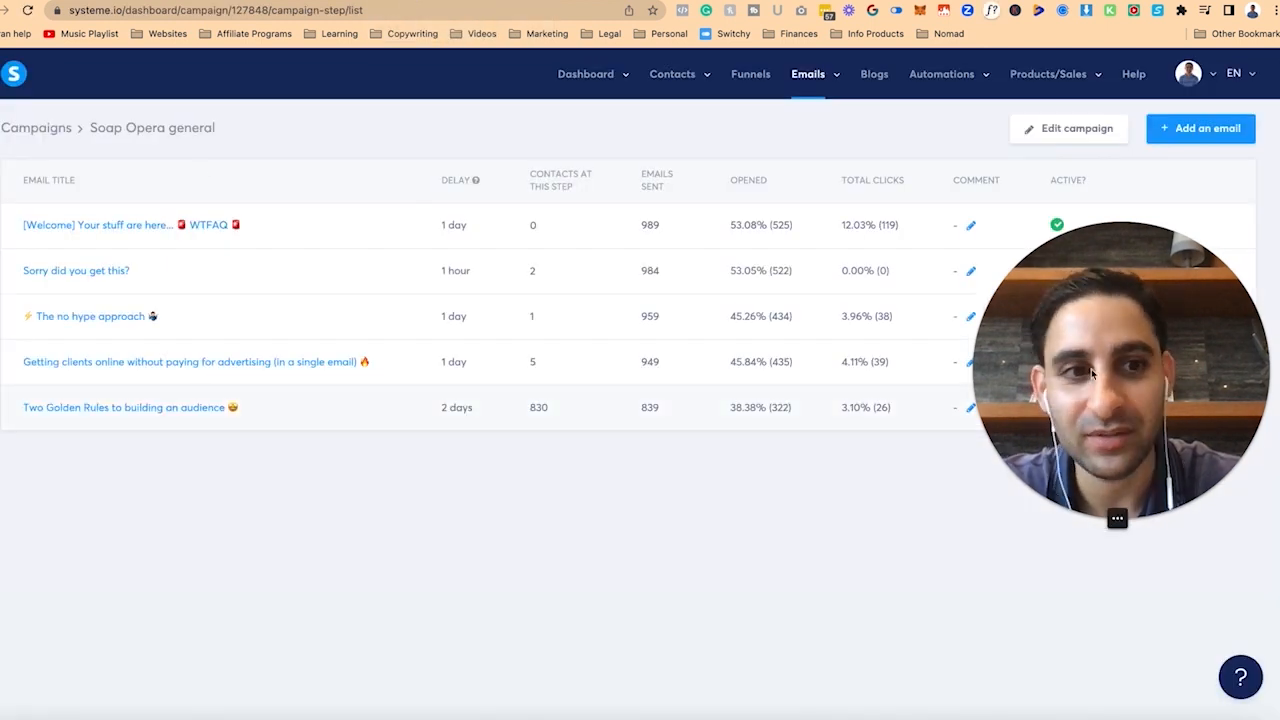
{"action": "left_click_drag", "start_coordinate": [1060, 410], "coordinate": [1043, 598]}
{"action": "left_click", "coordinate": [491, 2]}
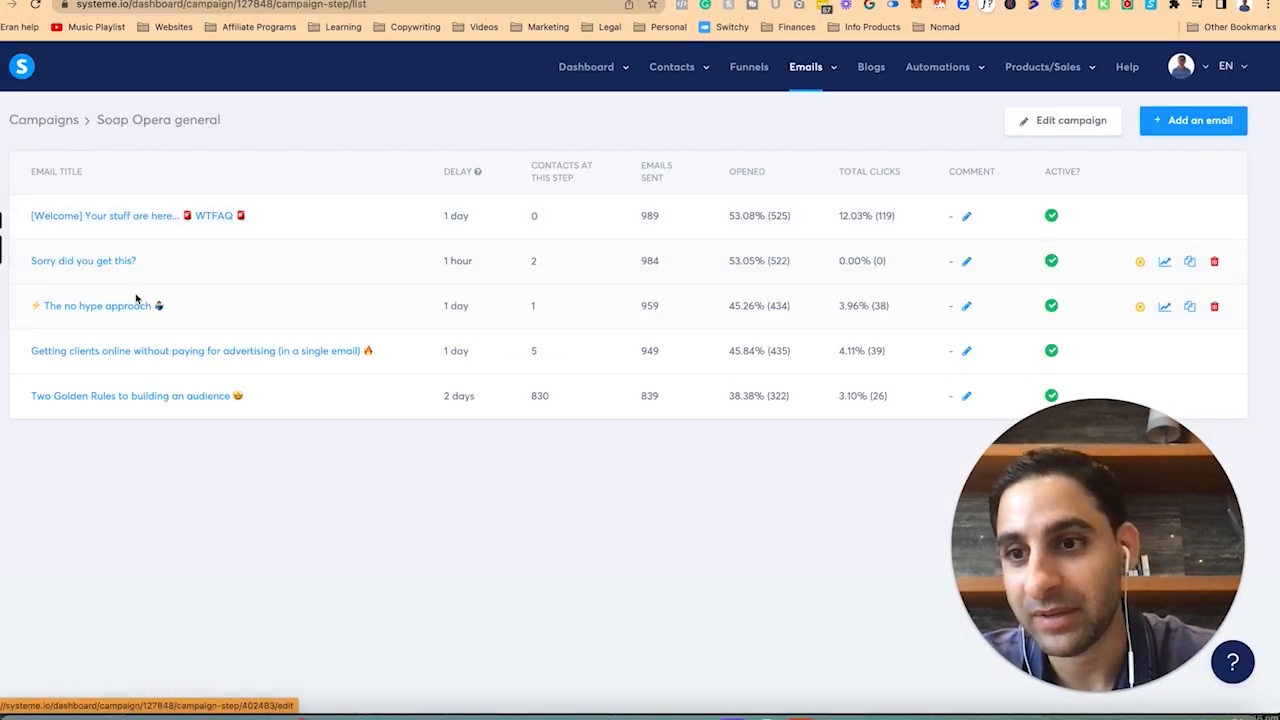
{"action": "left_click", "coordinate": [161, 224]}
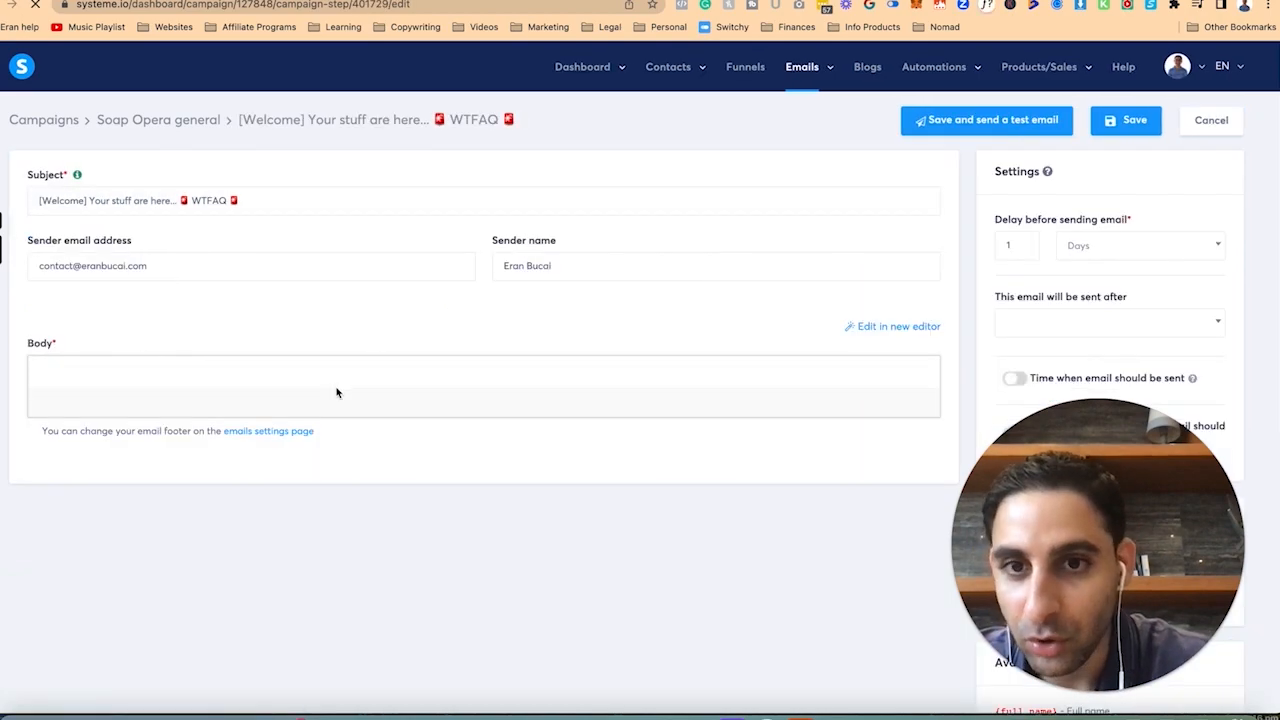
{"action": "scroll", "coordinate": [375, 492], "scroll_direction": "down", "scroll_amount": 20}
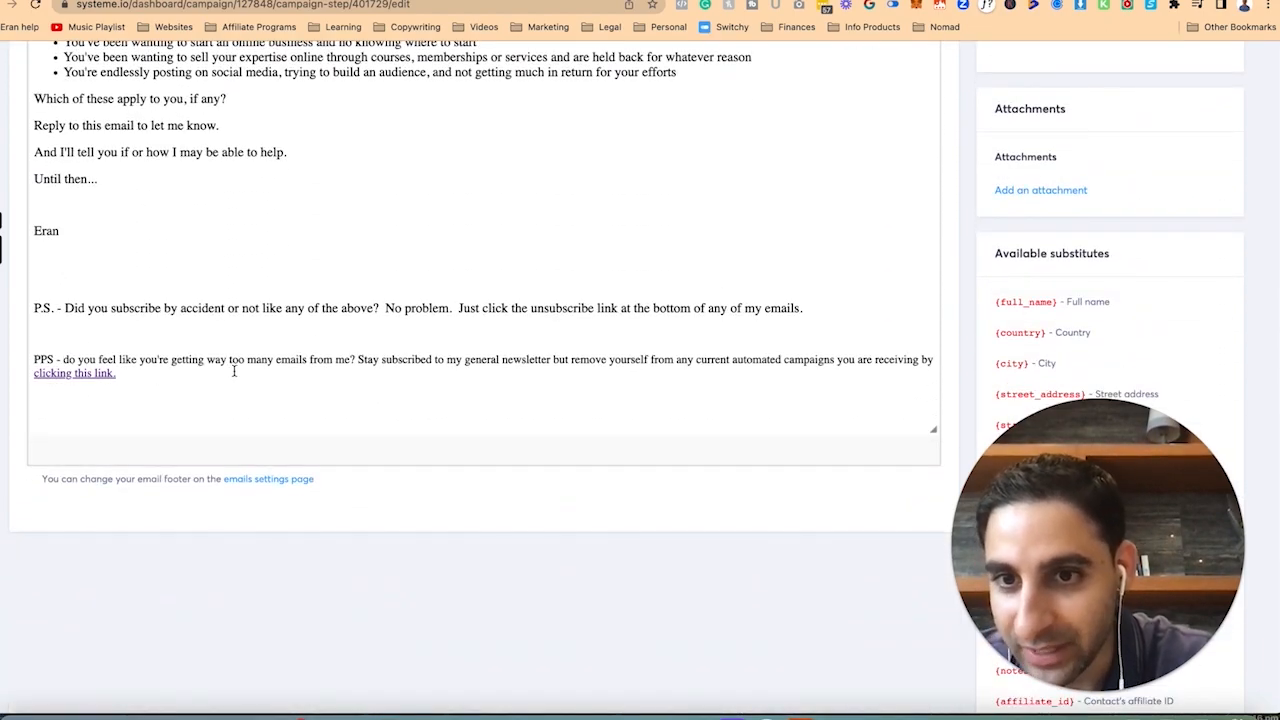
{"action": "scroll", "coordinate": [235, 370], "scroll_direction": "up", "scroll_amount": 20}
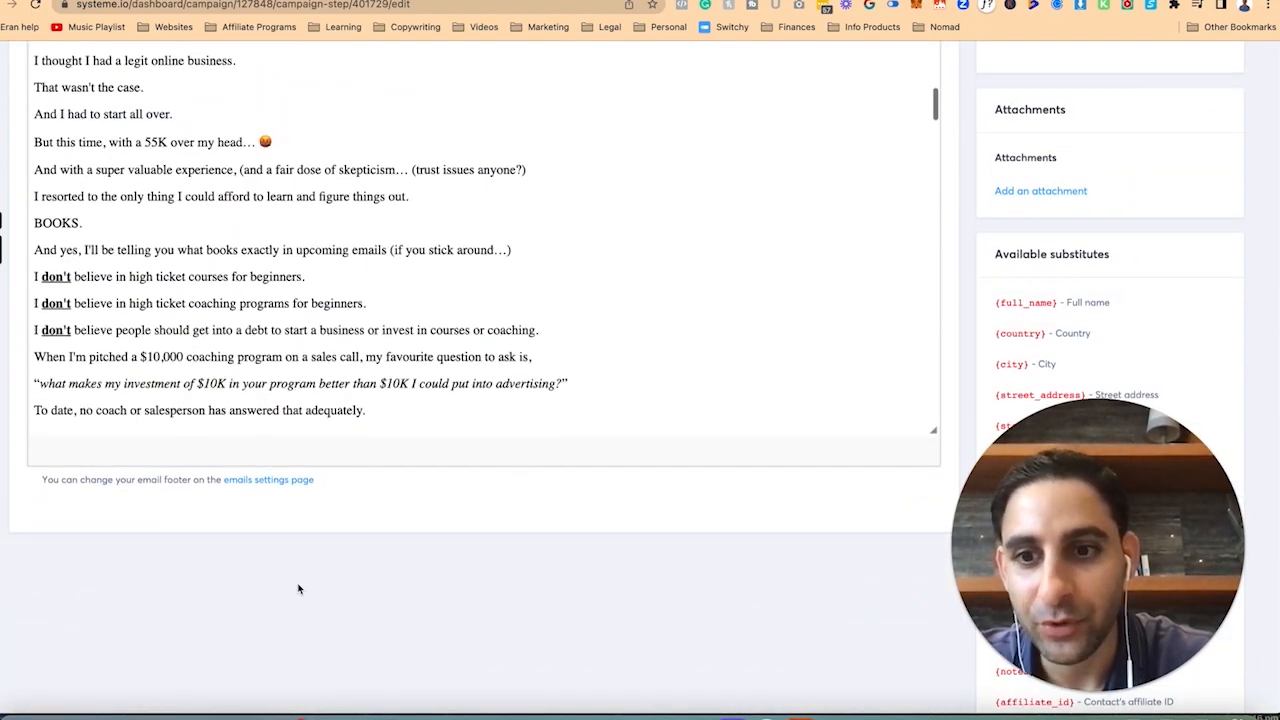
{"action": "scroll", "coordinate": [360, 420], "scroll_direction": "up", "scroll_amount": 10}
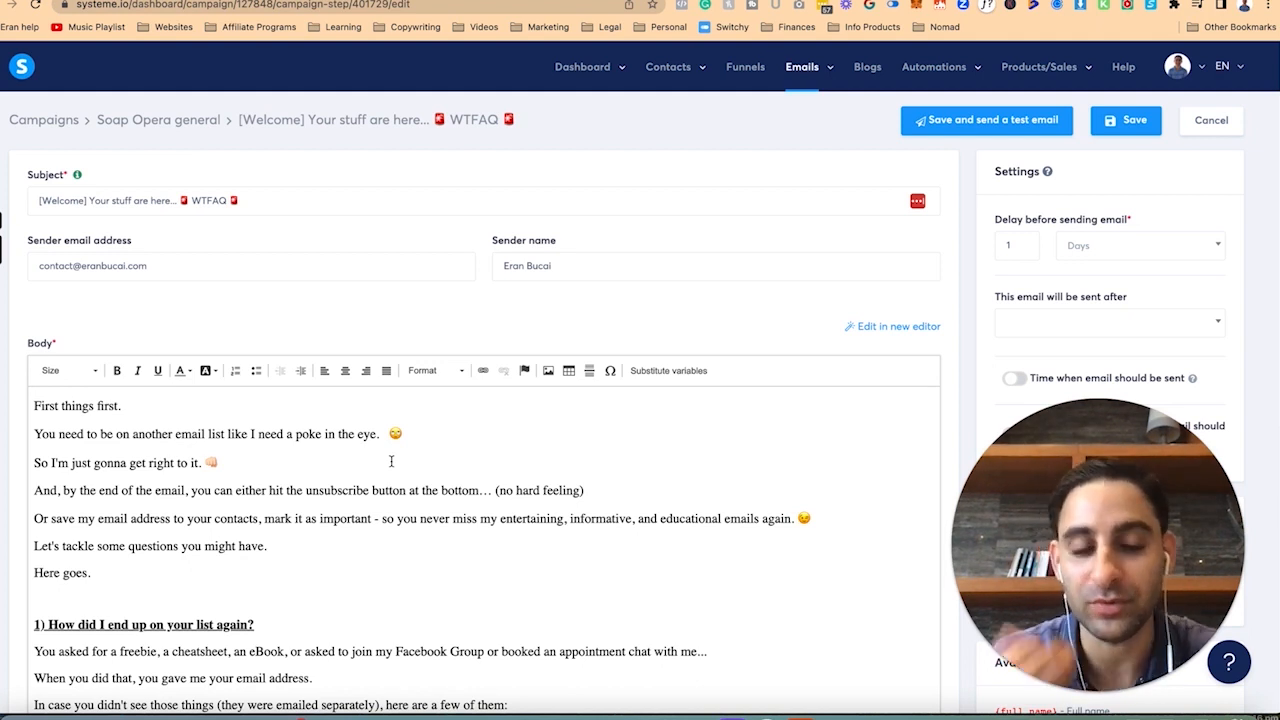
Step: Read through the campaign welcome email's body from the first question to the closing PPS and return to the campaign's email list
{"action": "scroll", "coordinate": [401, 531], "scroll_direction": "down", "scroll_amount": 5}
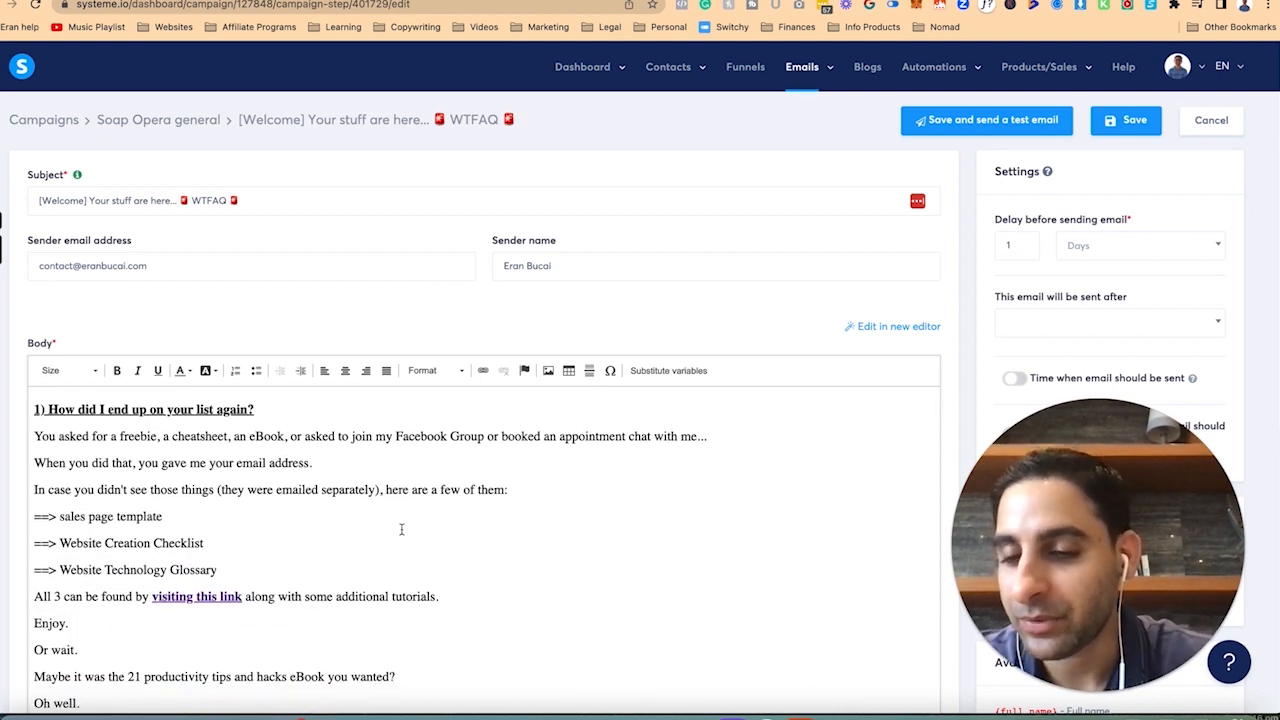
{"action": "scroll", "coordinate": [289, 542], "scroll_direction": "down", "scroll_amount": 9}
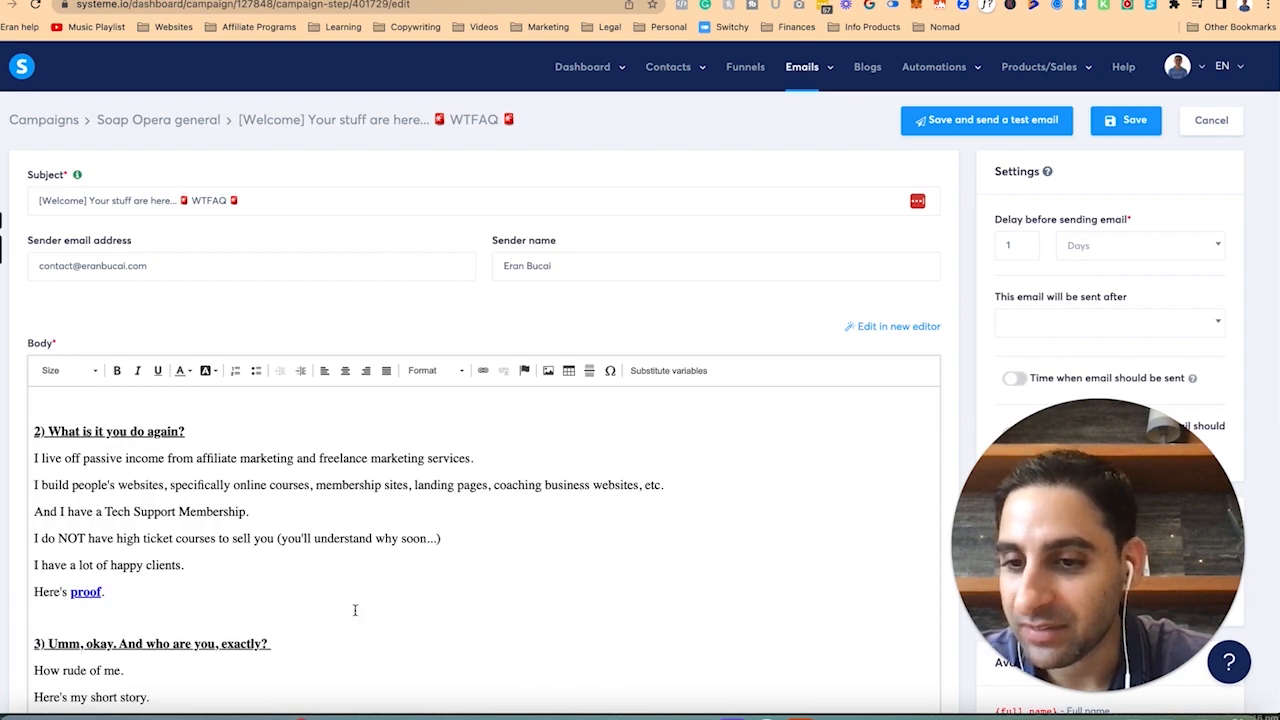
{"action": "scroll", "coordinate": [354, 610], "scroll_direction": "down", "scroll_amount": 5}
{"action": "scroll", "coordinate": [352, 611], "scroll_direction": "down", "scroll_amount": 12}
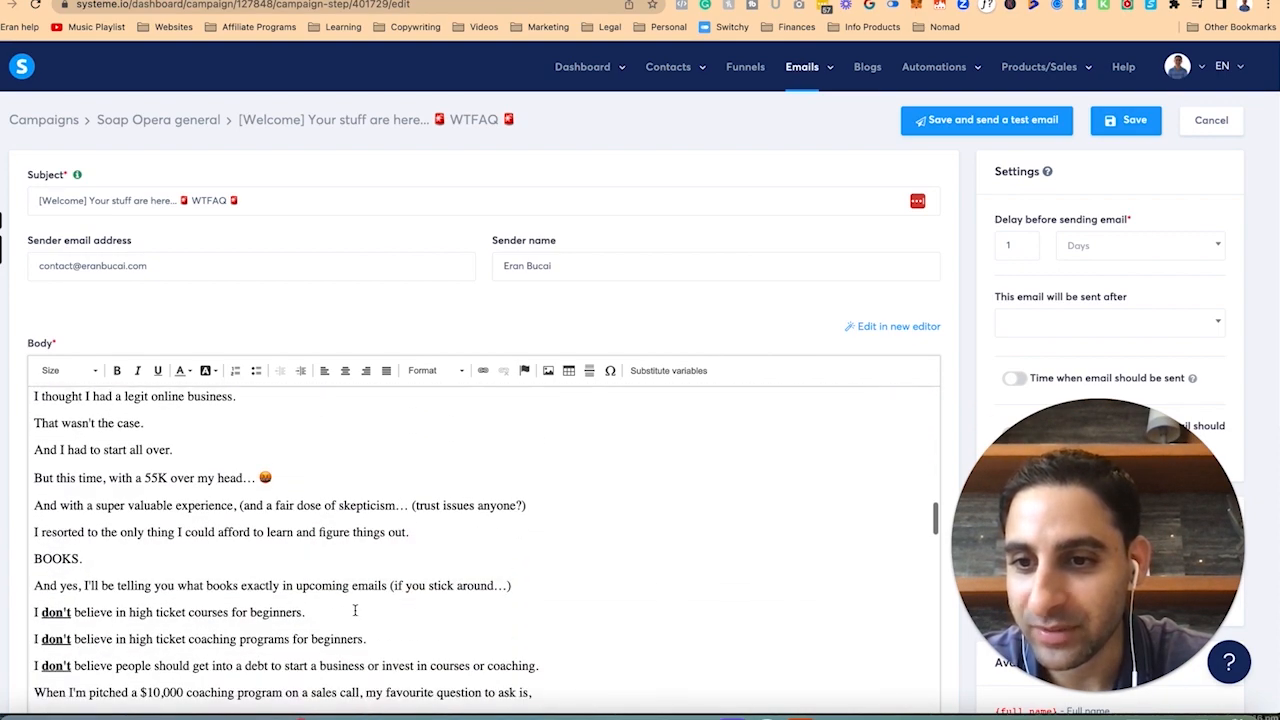
{"action": "scroll", "coordinate": [354, 610], "scroll_direction": "down", "scroll_amount": 7}
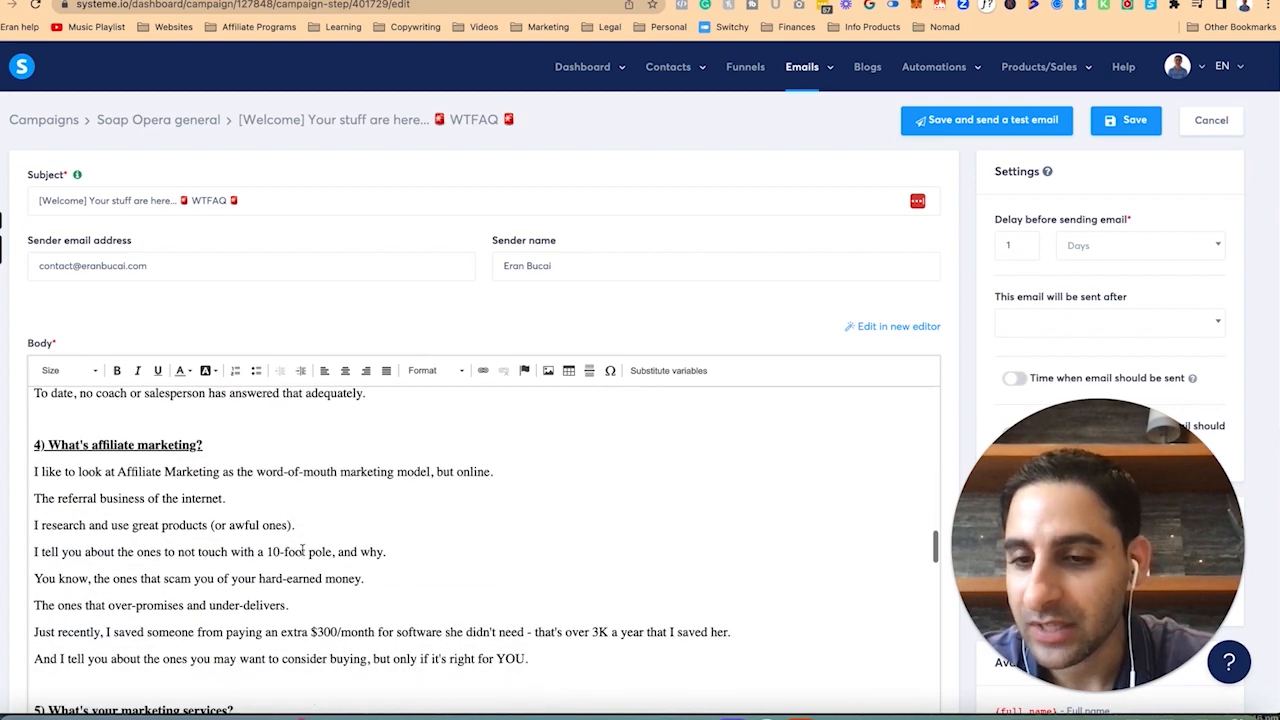
{"action": "scroll", "coordinate": [302, 551], "scroll_direction": "down", "scroll_amount": 16}
{"action": "scroll", "coordinate": [302, 551], "scroll_direction": "down", "scroll_amount": 15}
{"action": "scroll", "coordinate": [302, 549], "scroll_direction": "down", "scroll_amount": 8}
{"action": "scroll", "coordinate": [302, 549], "scroll_direction": "down", "scroll_amount": 8}
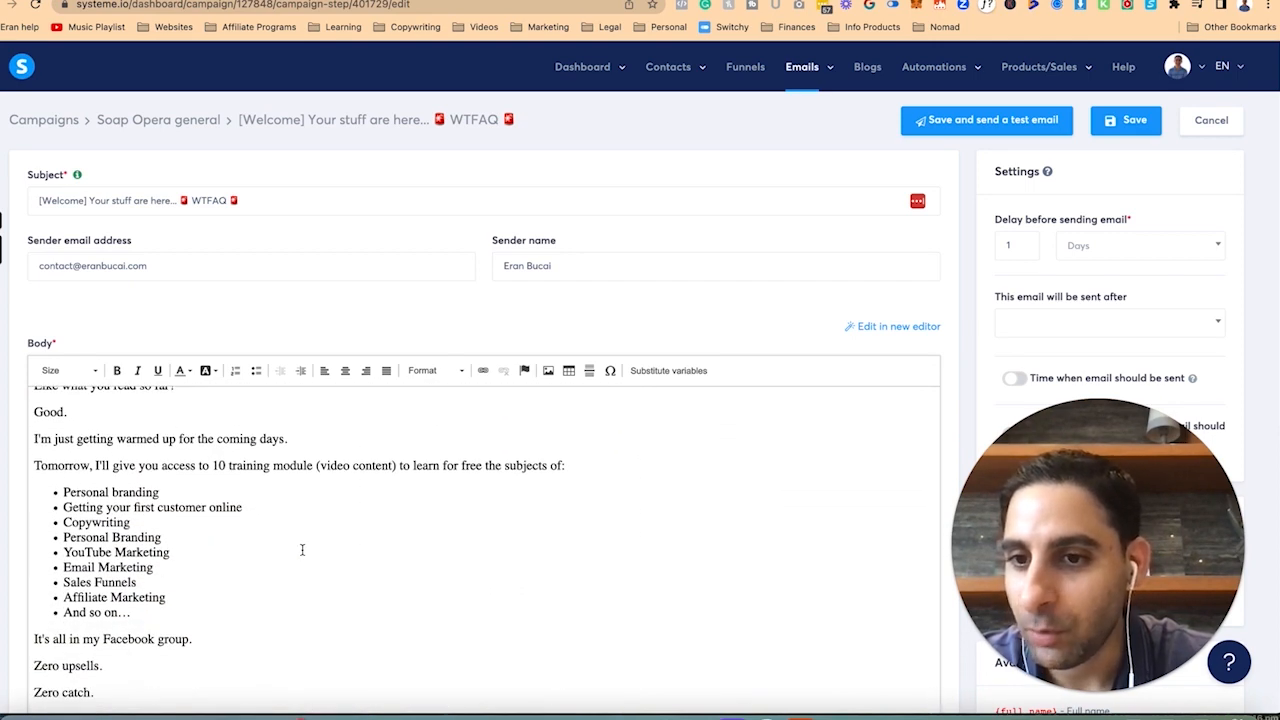
{"action": "scroll", "coordinate": [302, 549], "scroll_direction": "down", "scroll_amount": 7}
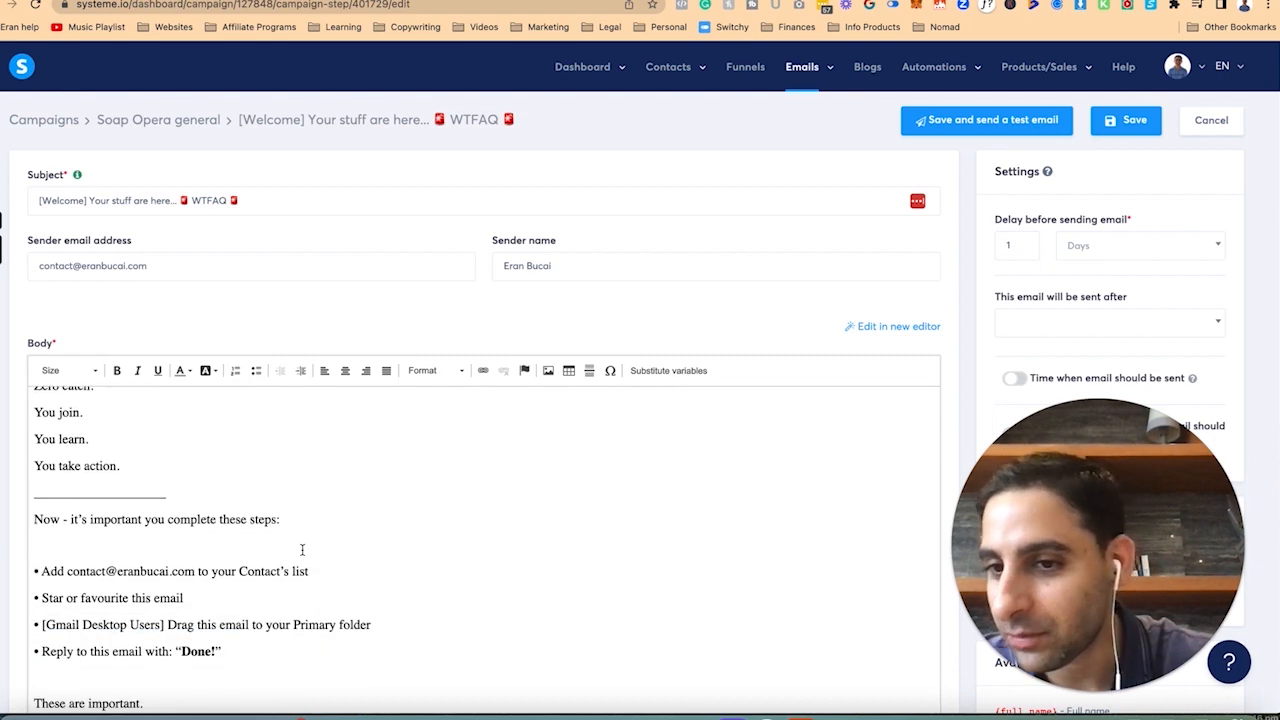
{"action": "scroll", "coordinate": [317, 541], "scroll_direction": "down", "scroll_amount": 2}
{"action": "scroll", "coordinate": [334, 550], "scroll_direction": "down", "scroll_amount": 5}
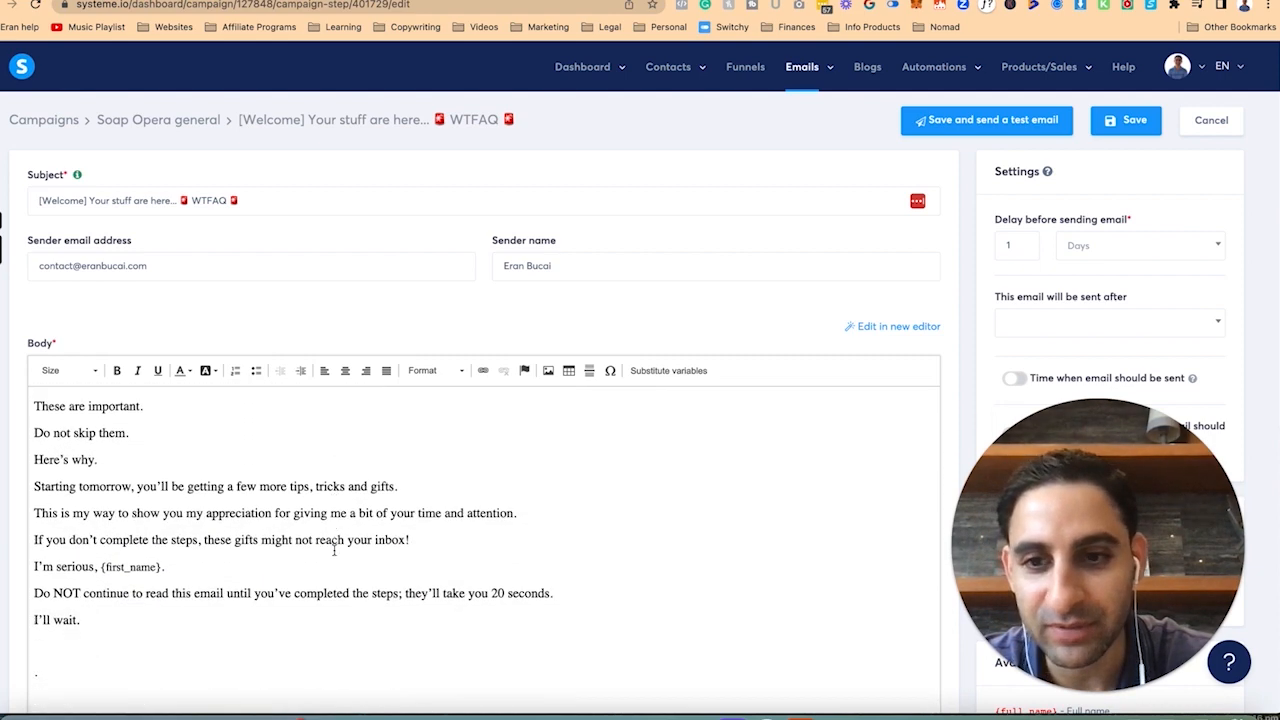
{"action": "scroll", "coordinate": [334, 550], "scroll_direction": "up", "scroll_amount": 1}
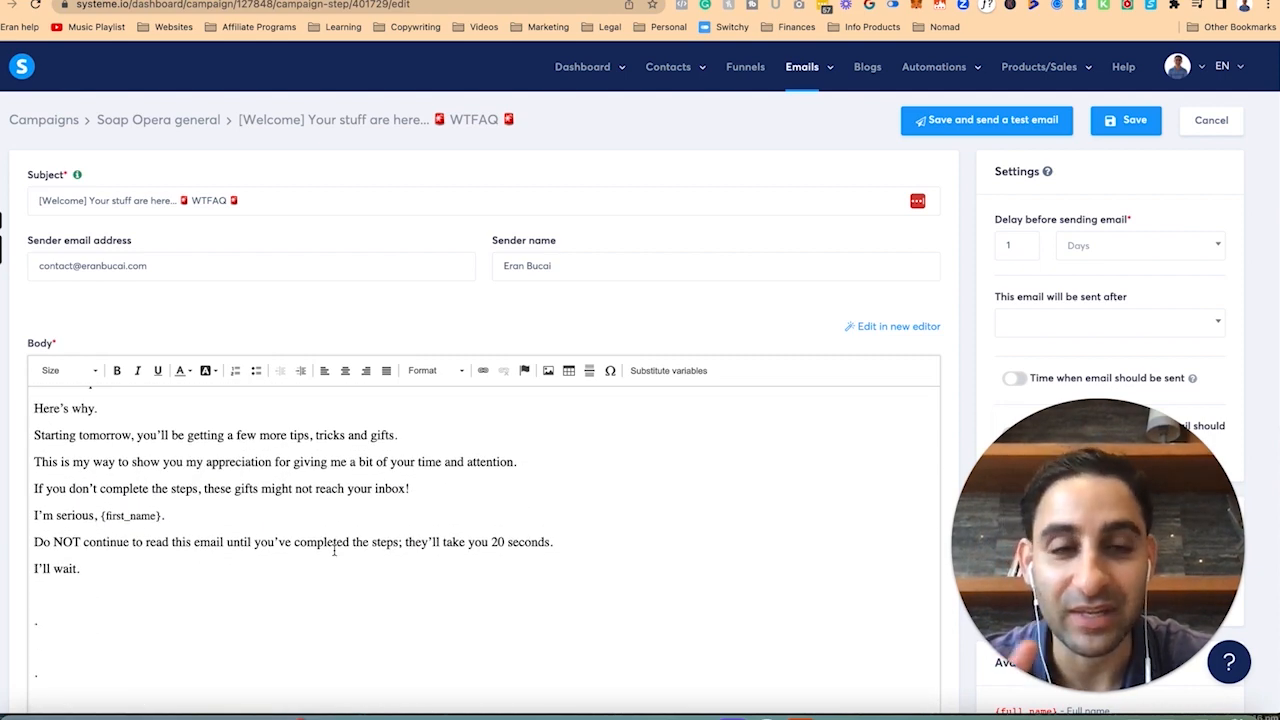
{"action": "scroll", "coordinate": [400, 541], "scroll_direction": "down", "scroll_amount": 10}
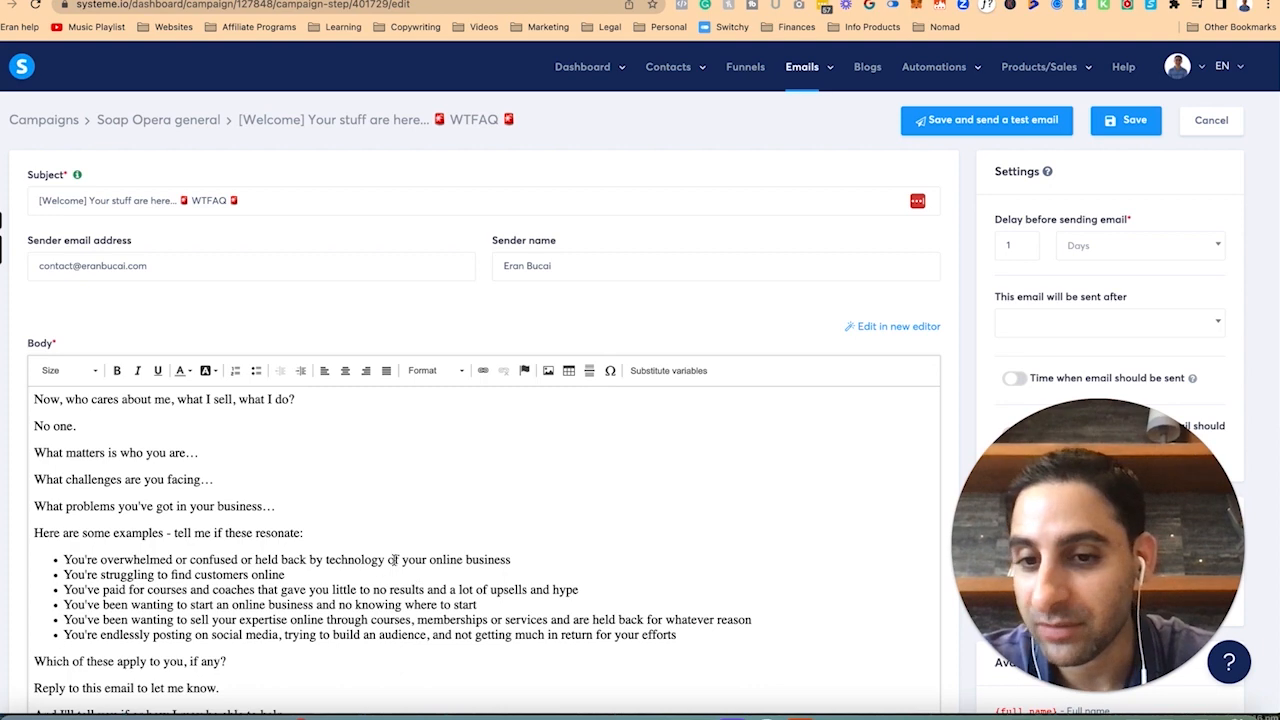
{"action": "scroll", "coordinate": [394, 561], "scroll_direction": "down", "scroll_amount": 3}
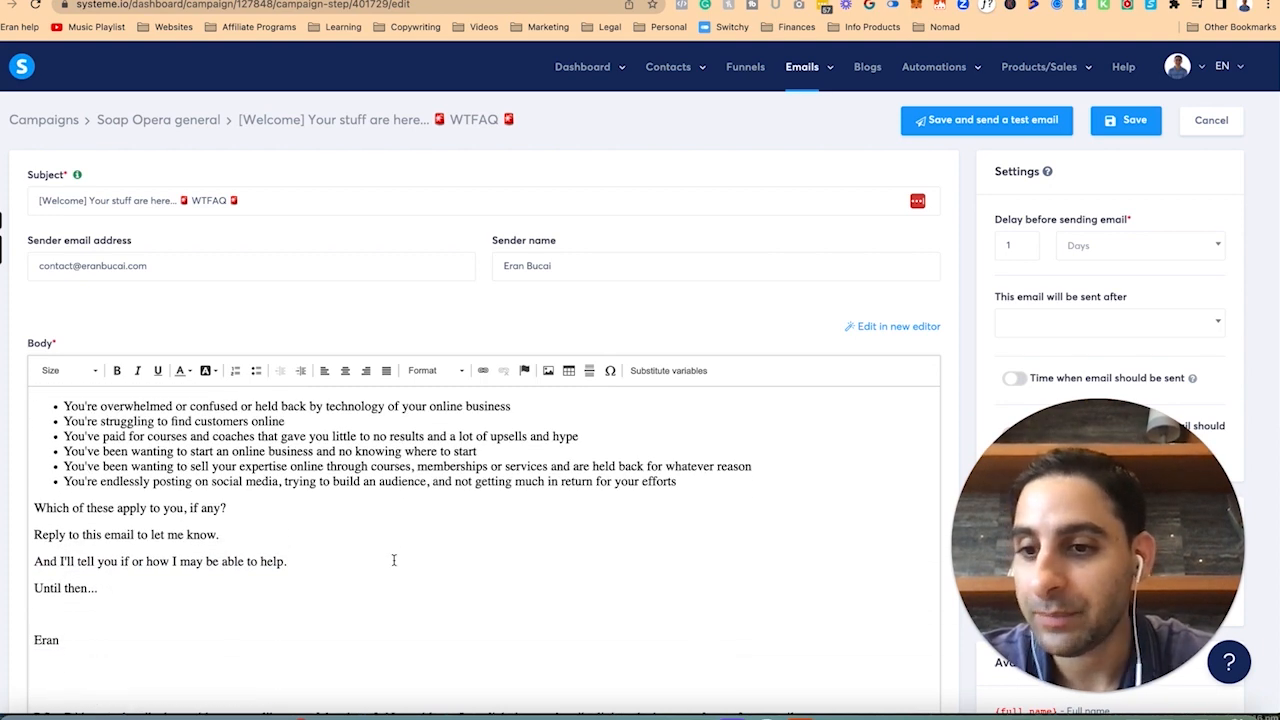
{"action": "scroll", "coordinate": [380, 553], "scroll_direction": "down", "scroll_amount": 3}
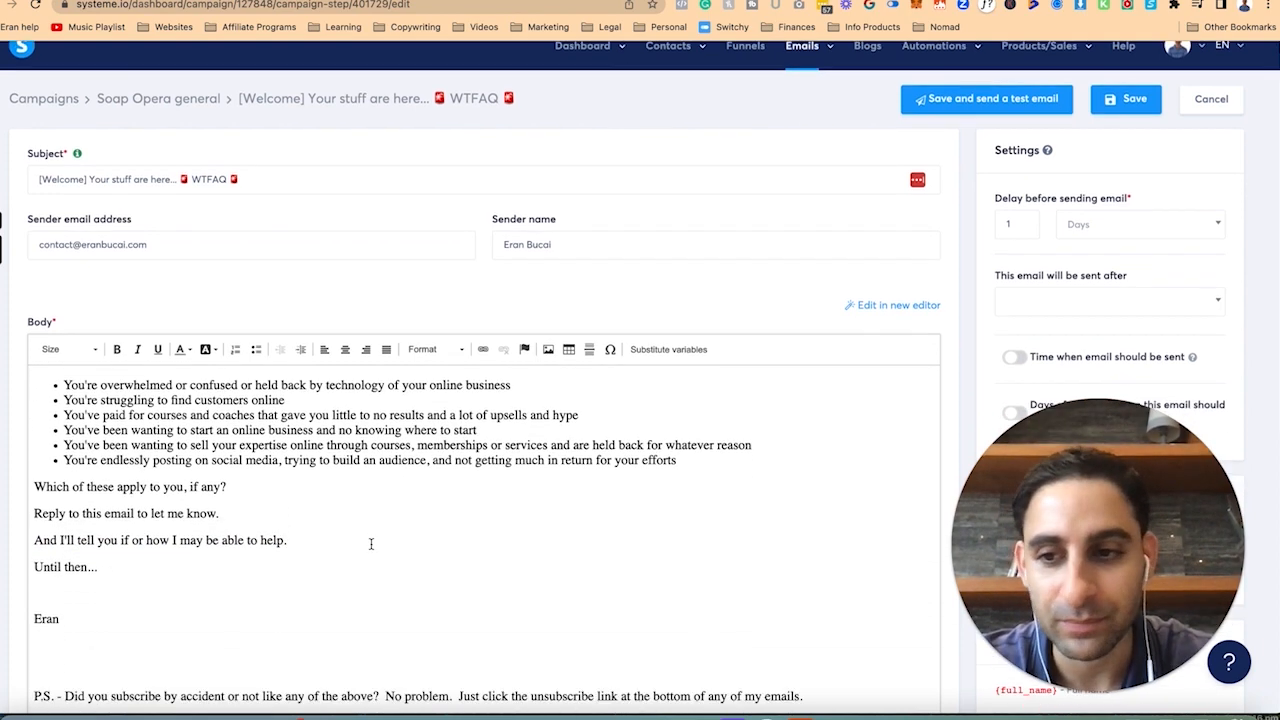
{"action": "scroll", "coordinate": [357, 414], "scroll_direction": "up", "scroll_amount": 2}
{"action": "scroll", "coordinate": [357, 414], "scroll_direction": "down", "scroll_amount": 2}
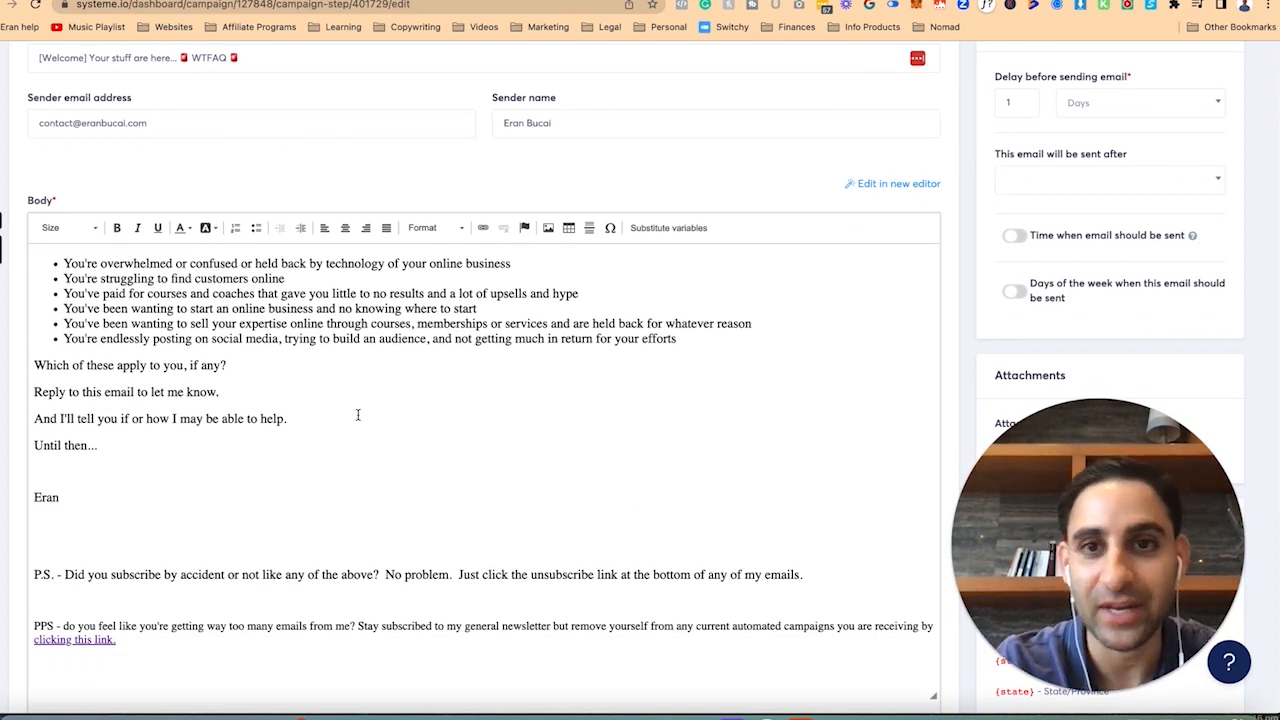
{"action": "scroll", "coordinate": [358, 415], "scroll_direction": "up", "scroll_amount": 15}
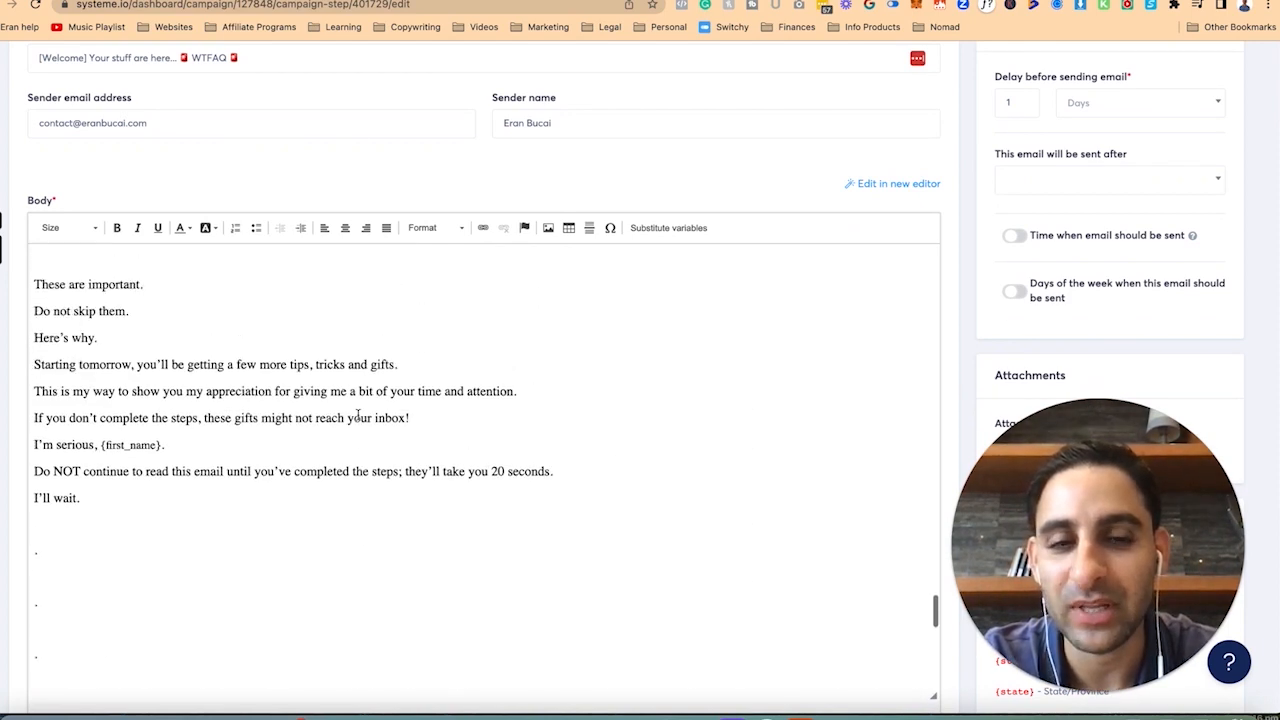
{"action": "scroll", "coordinate": [412, 385], "scroll_direction": "up", "scroll_amount": 5}
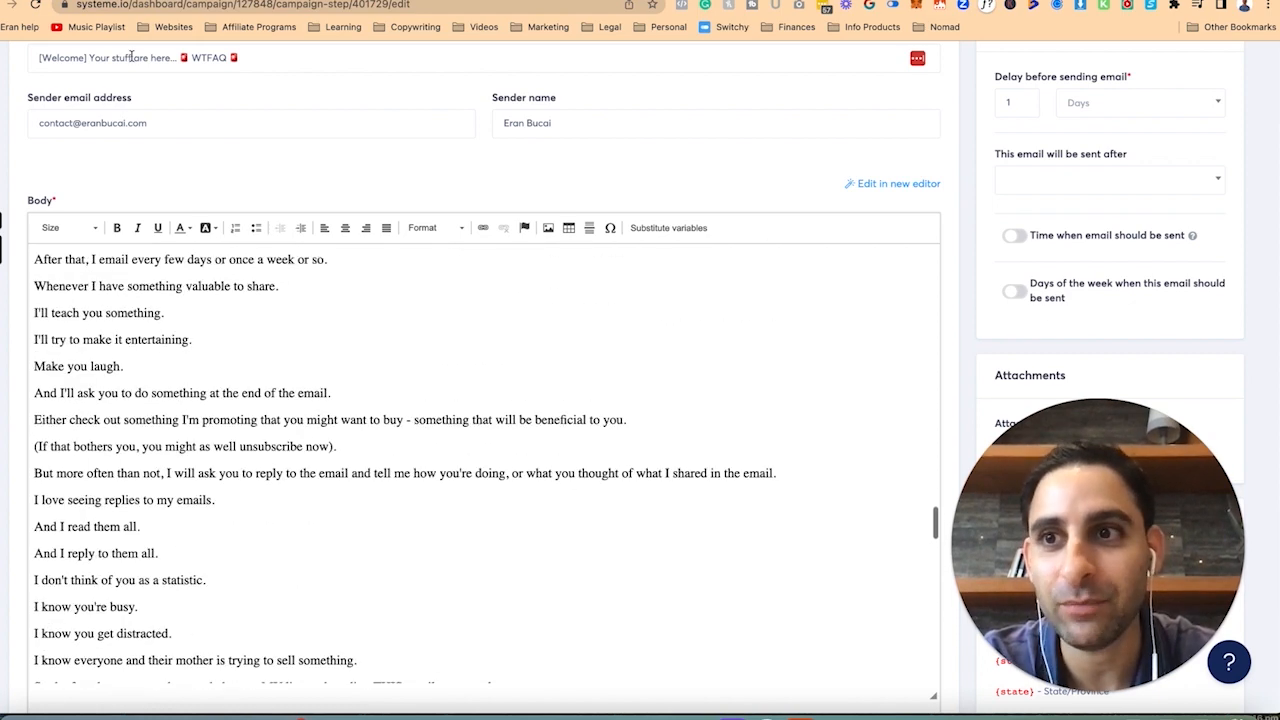
{"action": "scroll", "coordinate": [99, 100], "scroll_direction": "up", "scroll_amount": 3}
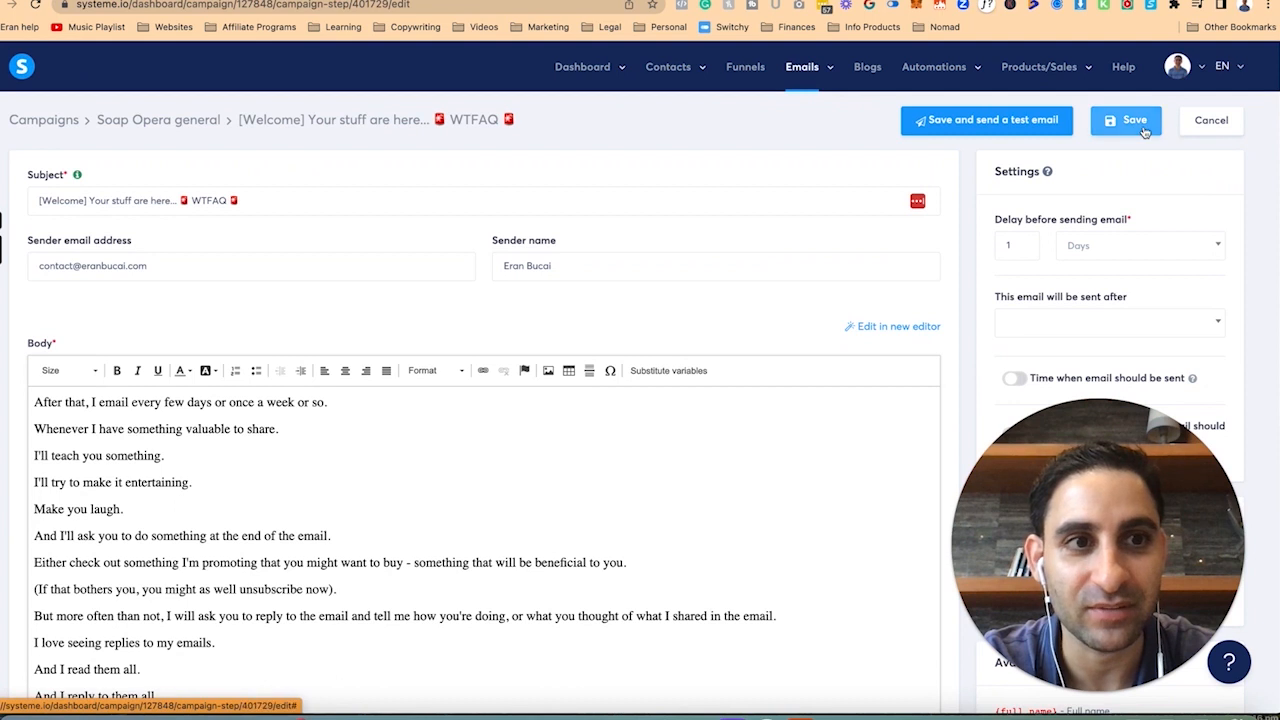
{"action": "left_click", "coordinate": [1039, 127]}
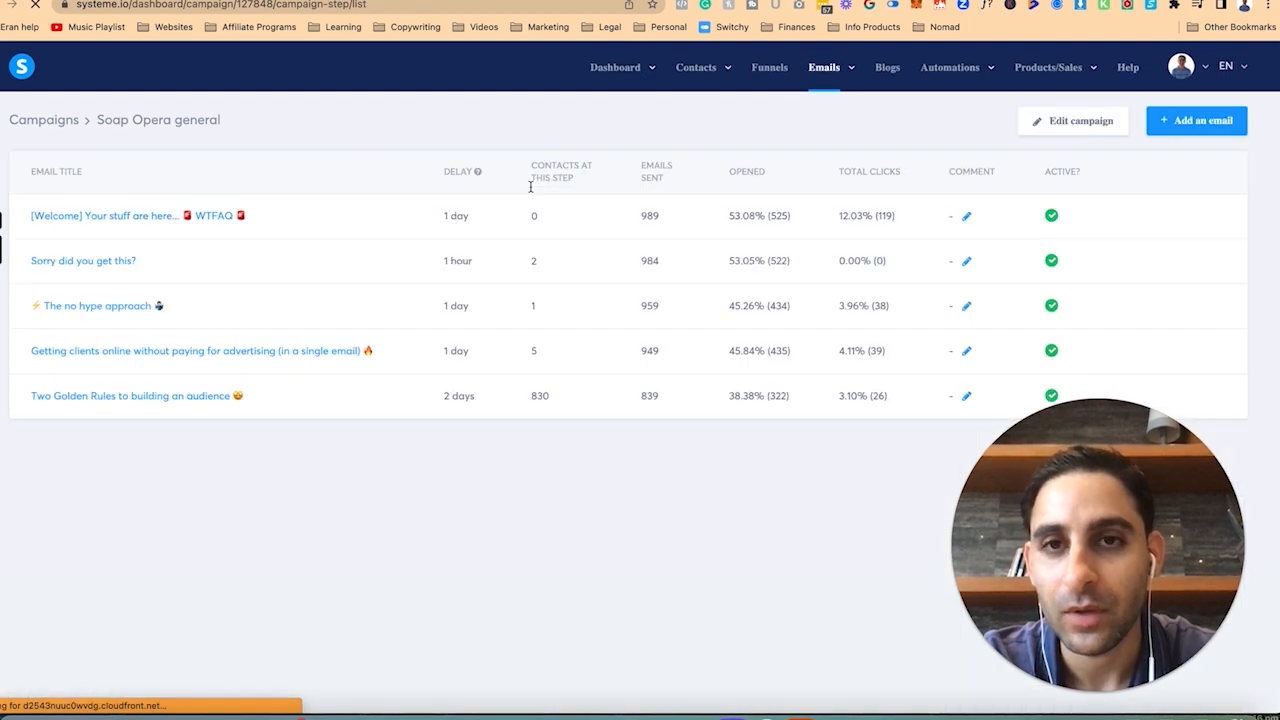
Step: Review the campaign's "Sorry did you get this?" follow-up email and save it
{"action": "left_click", "coordinate": [120, 263]}
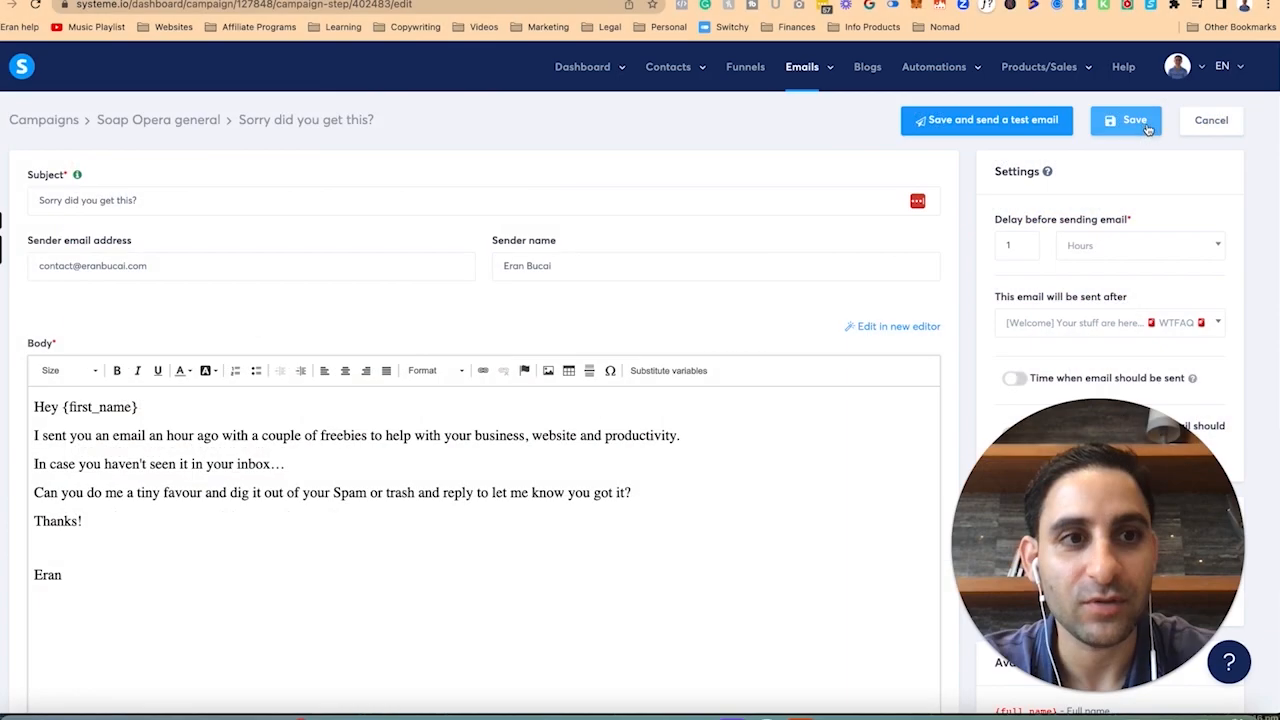
{"action": "left_click", "coordinate": [1140, 120]}
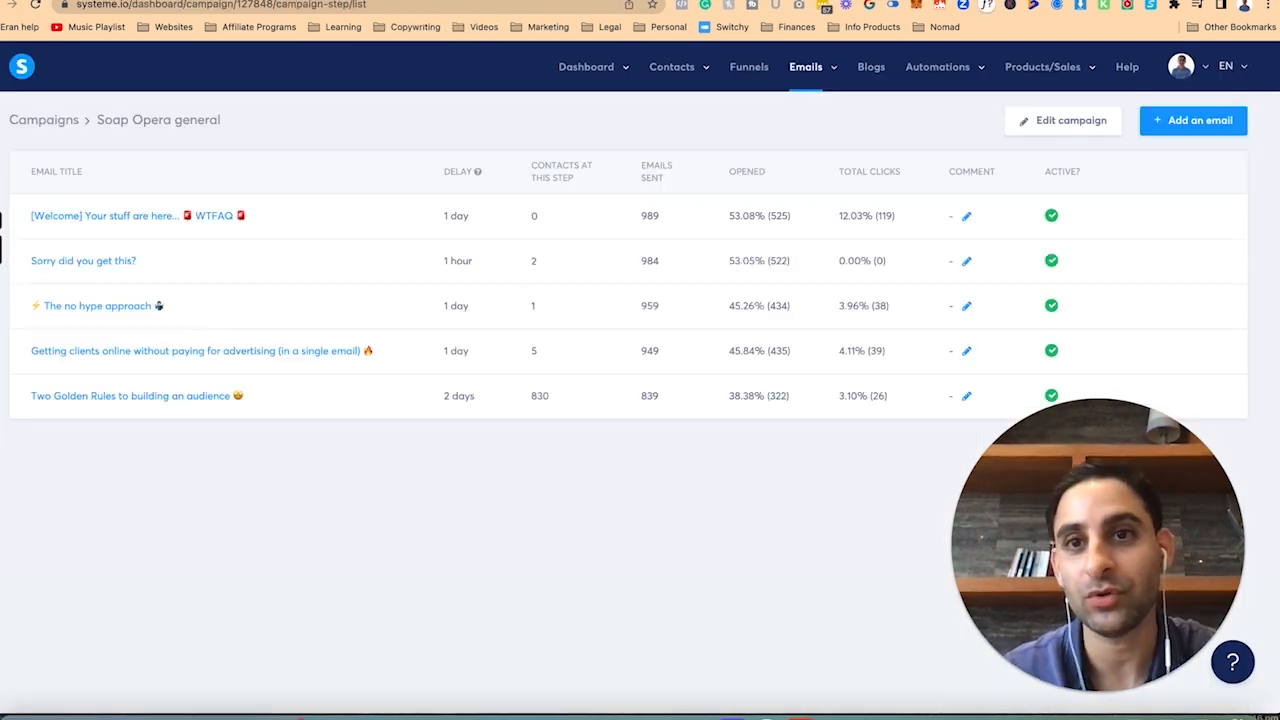
Step: Open the "Getting clients online without paying for advertising (in a single email)" campaign email and check the opt-out PPS at its end
{"action": "left_click", "coordinate": [174, 357]}
{"action": "scroll", "coordinate": [396, 550], "scroll_direction": "down", "scroll_amount": 10}
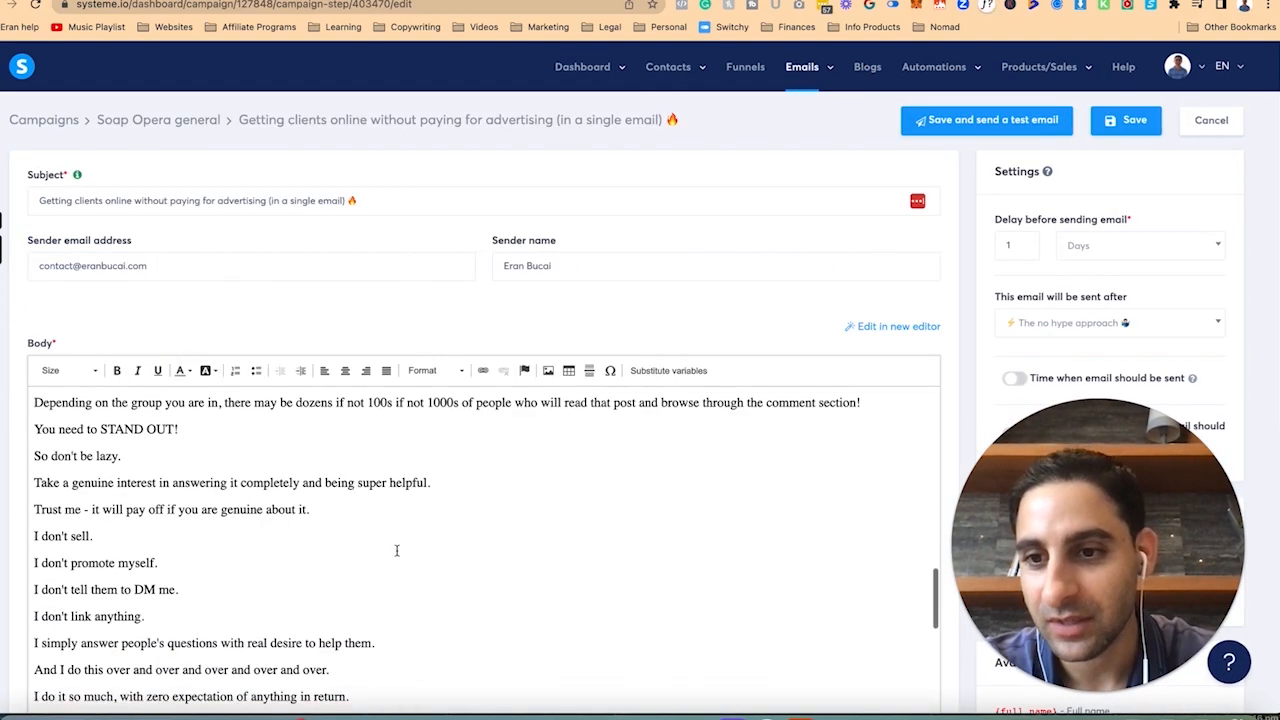
{"action": "scroll", "coordinate": [396, 550], "scroll_direction": "down", "scroll_amount": 10}
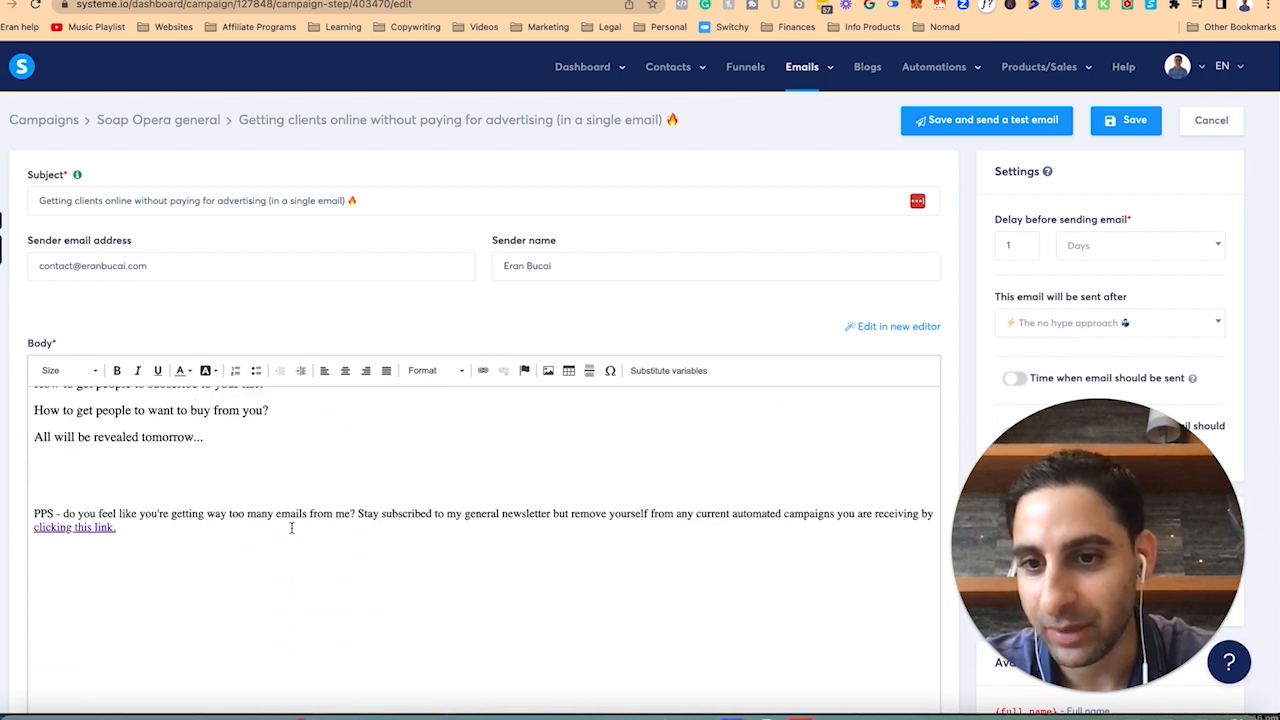
Step: Try the "/1click" text snippet below the opt-out PPS of the campaign email and remove the added lines
{"action": "left_click", "coordinate": [59, 513], "text": "shift"}
{"action": "left_click", "coordinate": [417, 455]}
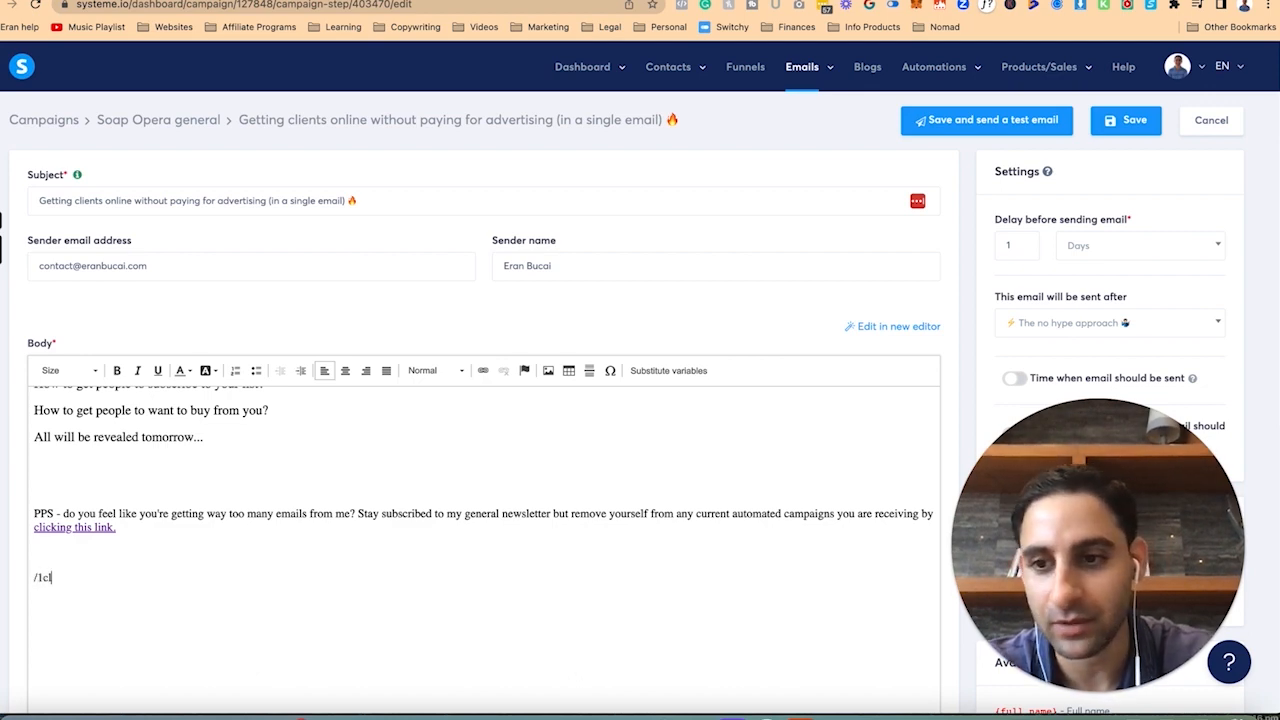
{"action": "type", "text": "ck"}
{"action": "key", "text": "shift+Up"}
{"action": "key", "text": "shift+Up"}
{"action": "key", "text": "BackSpace"}
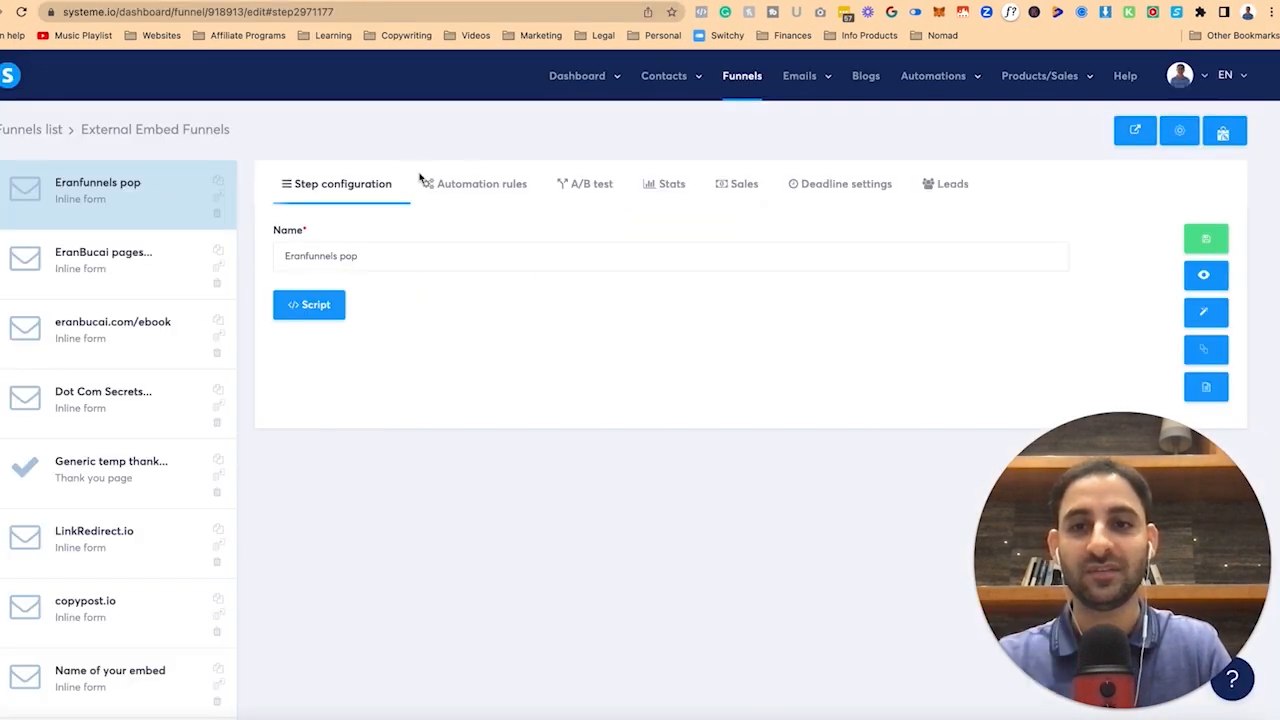
Step: Open the "Popup on my website [EranFunnels]" email from the Eranfunnels pop form's automation rule, read it through to the closing PS and close it
{"action": "left_click", "coordinate": [490, 183]}
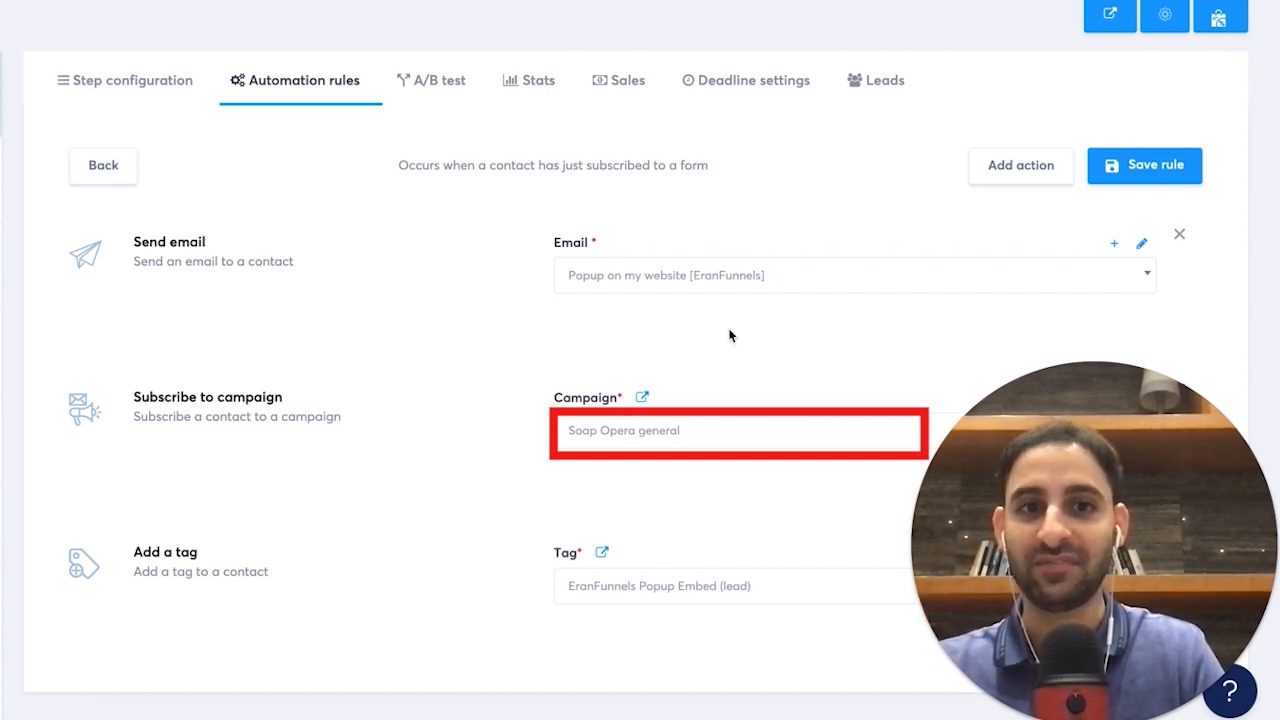
{"action": "left_click", "coordinate": [1146, 246]}
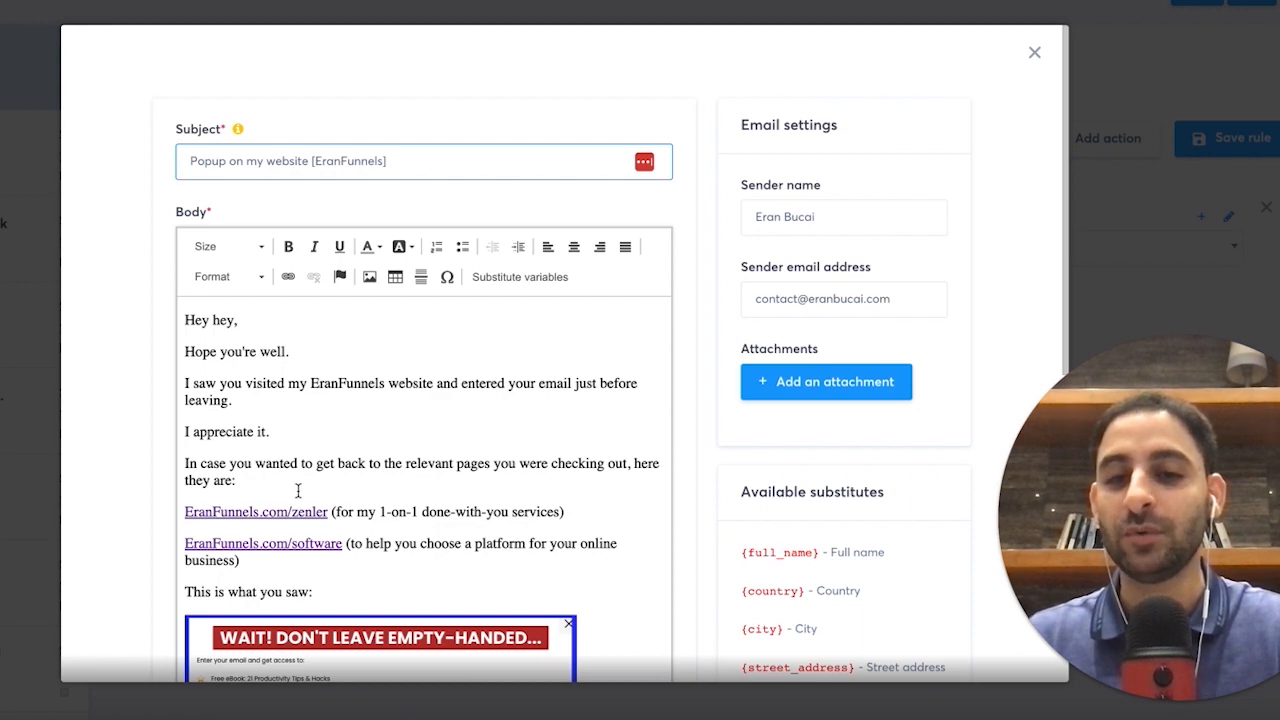
{"action": "scroll", "coordinate": [294, 563], "scroll_direction": "down", "scroll_amount": 2}
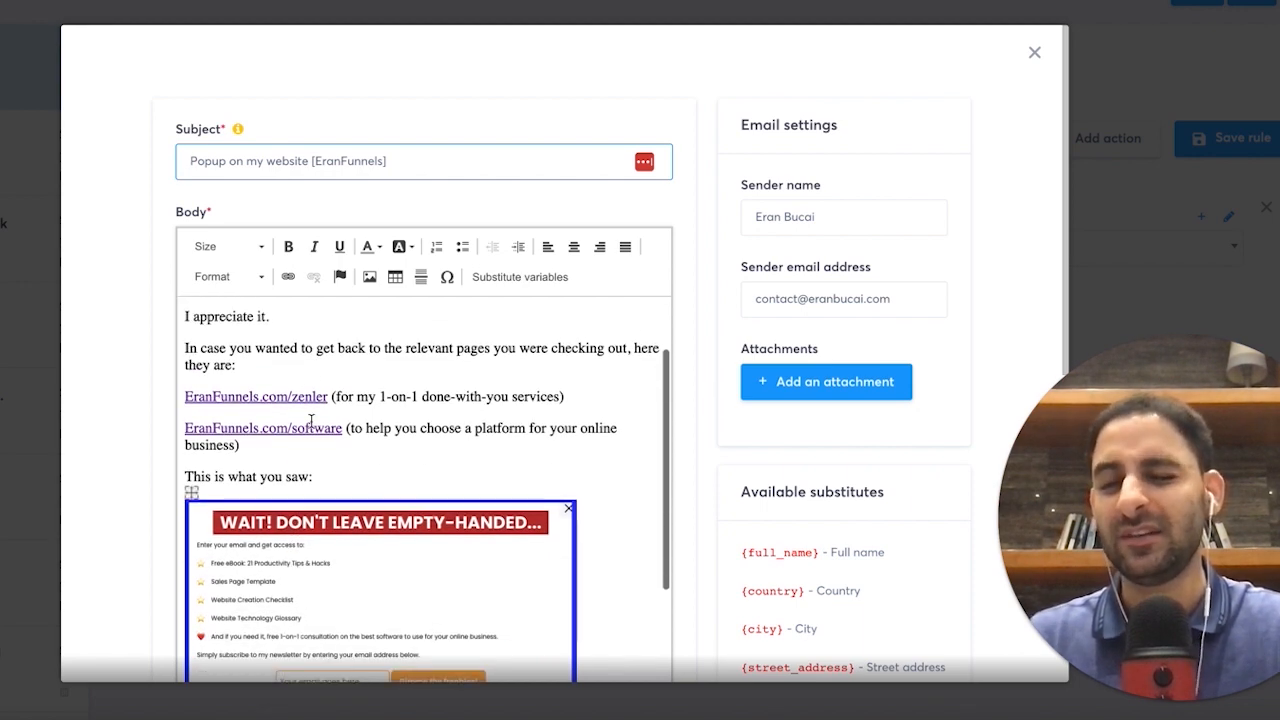
{"action": "scroll", "coordinate": [371, 491], "scroll_direction": "down", "scroll_amount": 5}
{"action": "scroll", "coordinate": [371, 491], "scroll_direction": "up", "scroll_amount": 2}
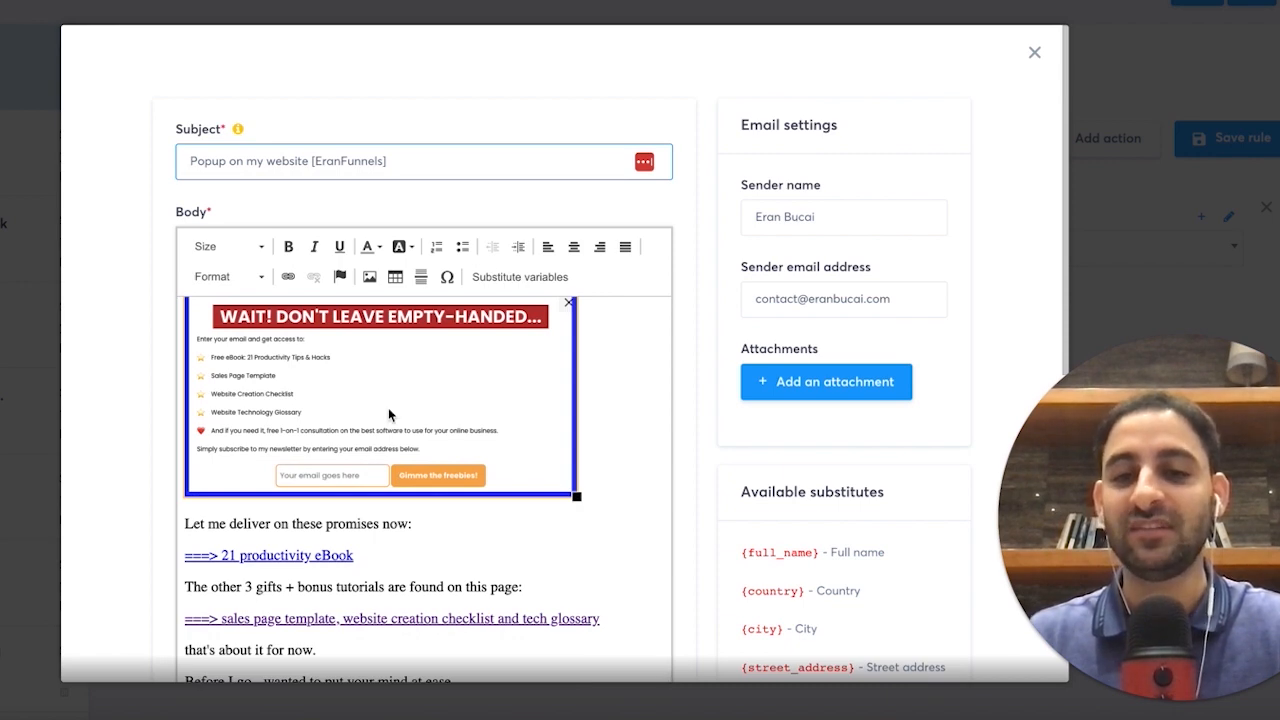
{"action": "scroll", "coordinate": [390, 414], "scroll_direction": "down", "scroll_amount": 6}
{"action": "scroll", "coordinate": [328, 508], "scroll_direction": "down", "scroll_amount": 4}
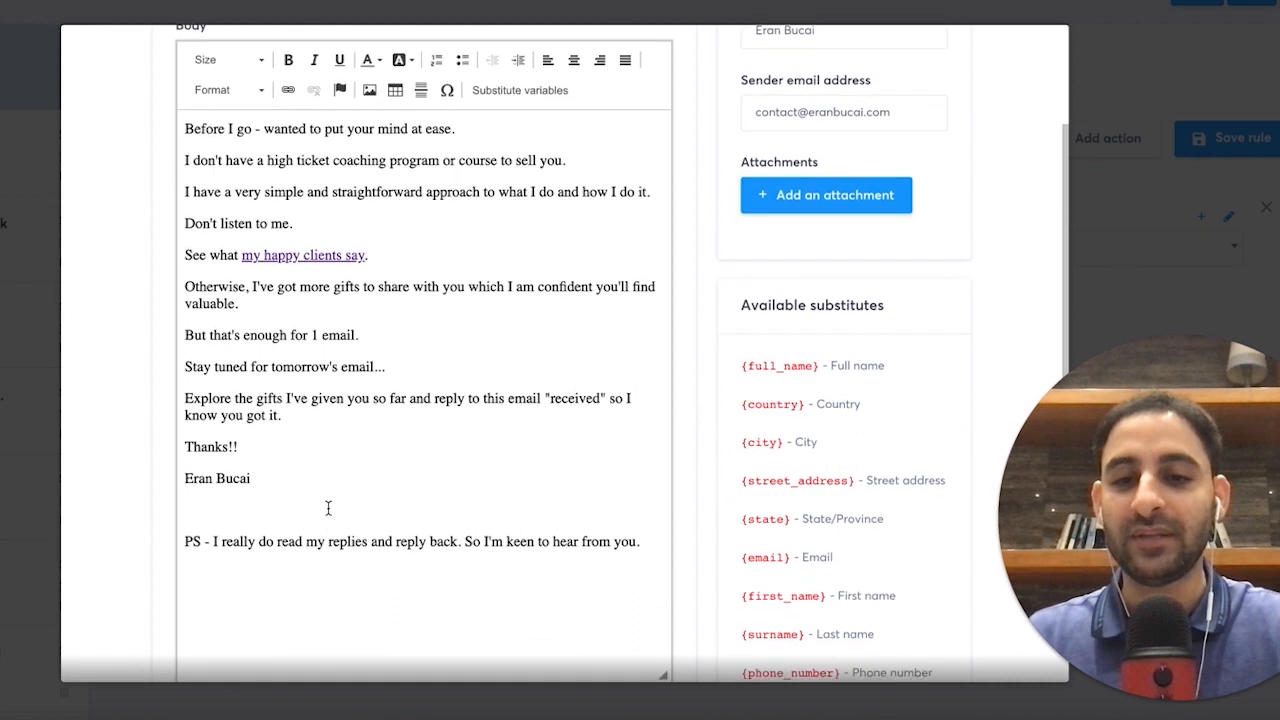
{"action": "scroll", "coordinate": [328, 508], "scroll_direction": "down", "scroll_amount": 2}
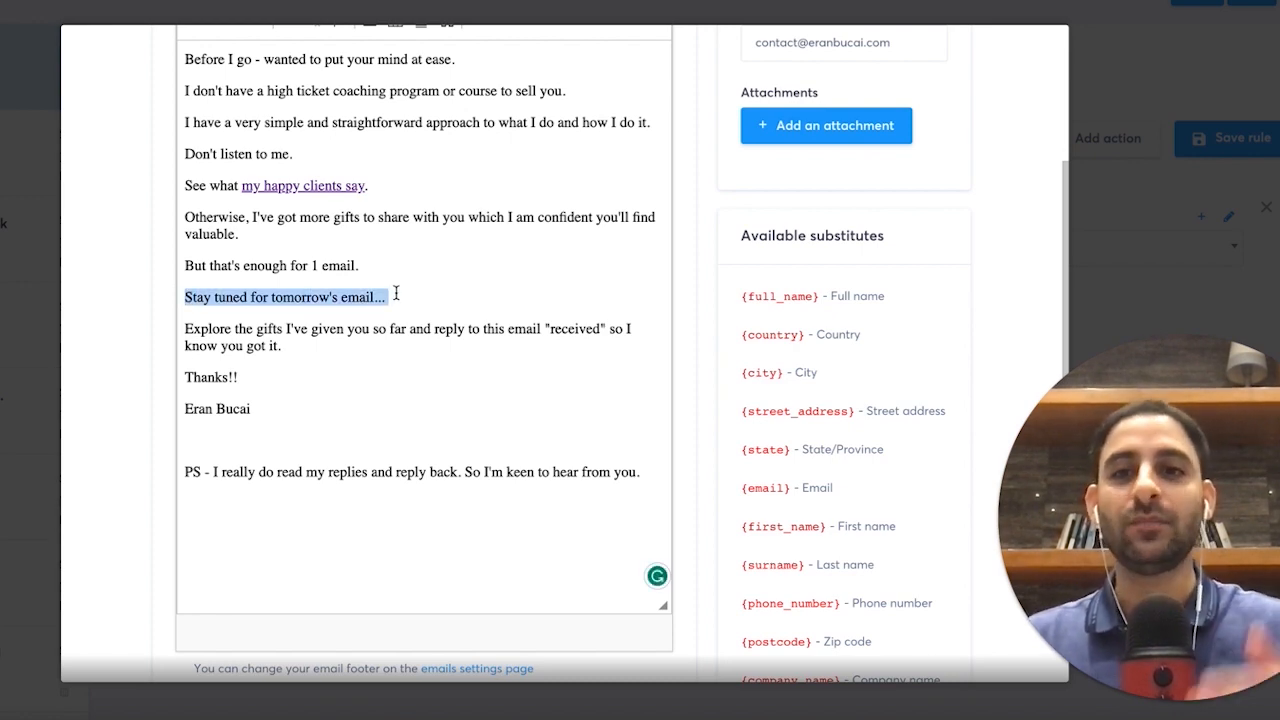
{"action": "left_click", "coordinate": [1158, 67]}
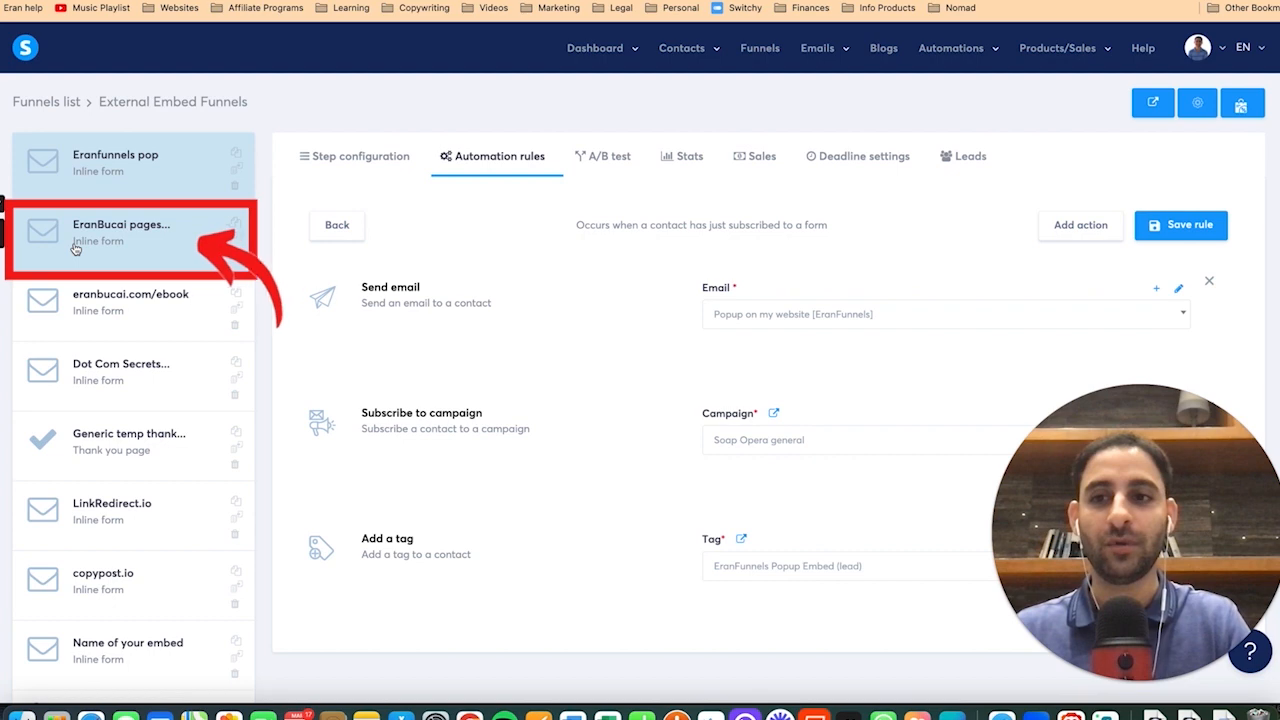
Step: Open the email in the EranBucai pages popup form's automation rule and add "Or how did you find me?" after "how did we connect?"
{"action": "left_click", "coordinate": [75, 249]}
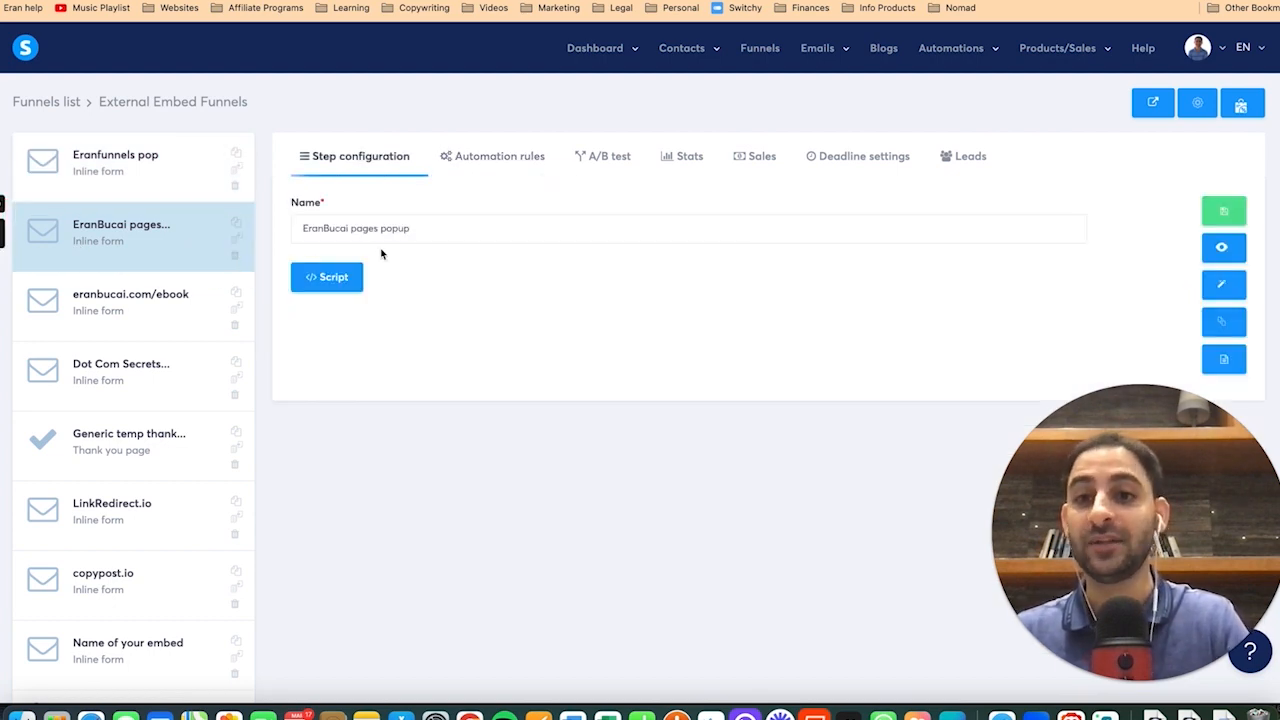
{"action": "left_click", "coordinate": [486, 162]}
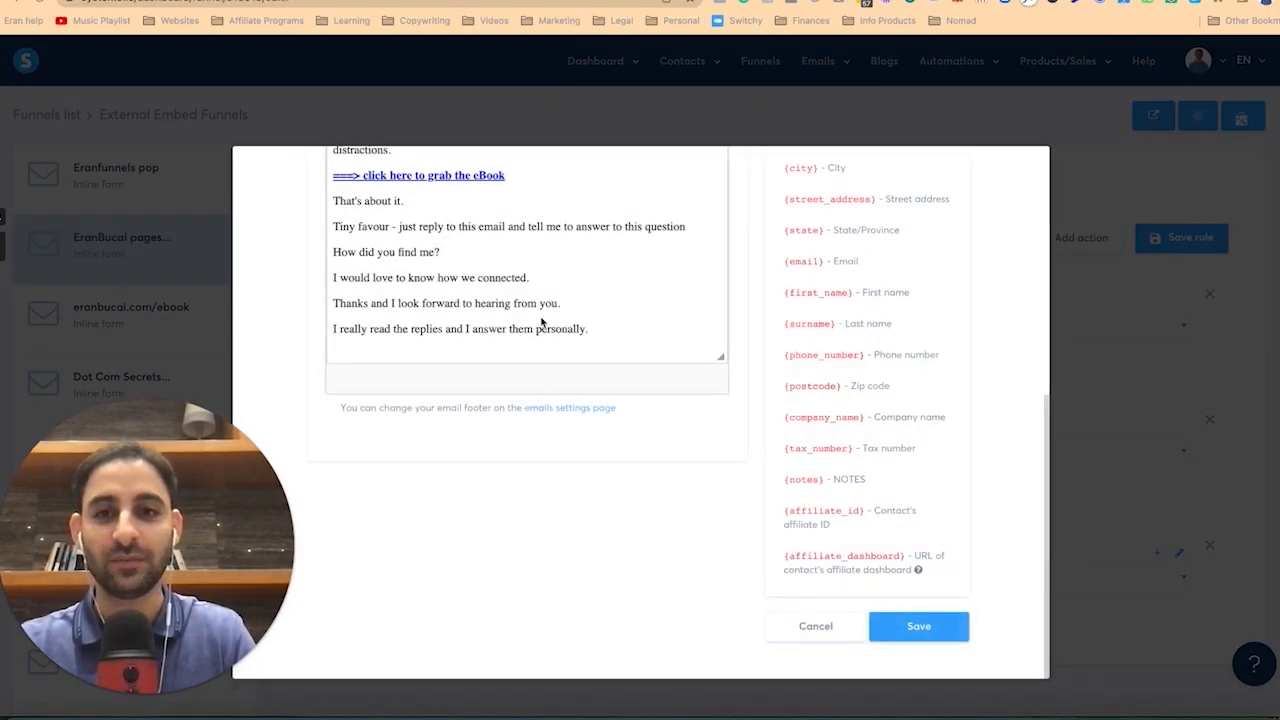
{"action": "scroll", "coordinate": [510, 300], "scroll_direction": "up", "scroll_amount": 5}
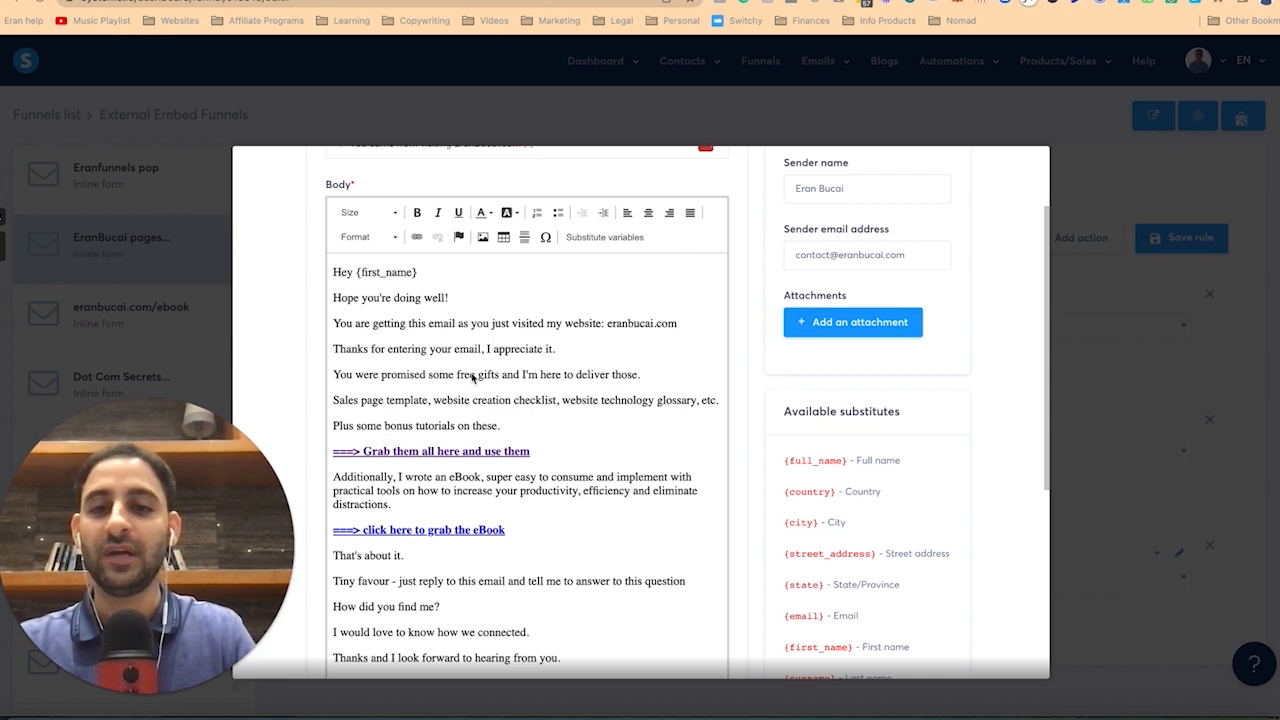
{"action": "scroll", "coordinate": [557, 451], "scroll_direction": "down", "scroll_amount": 3}
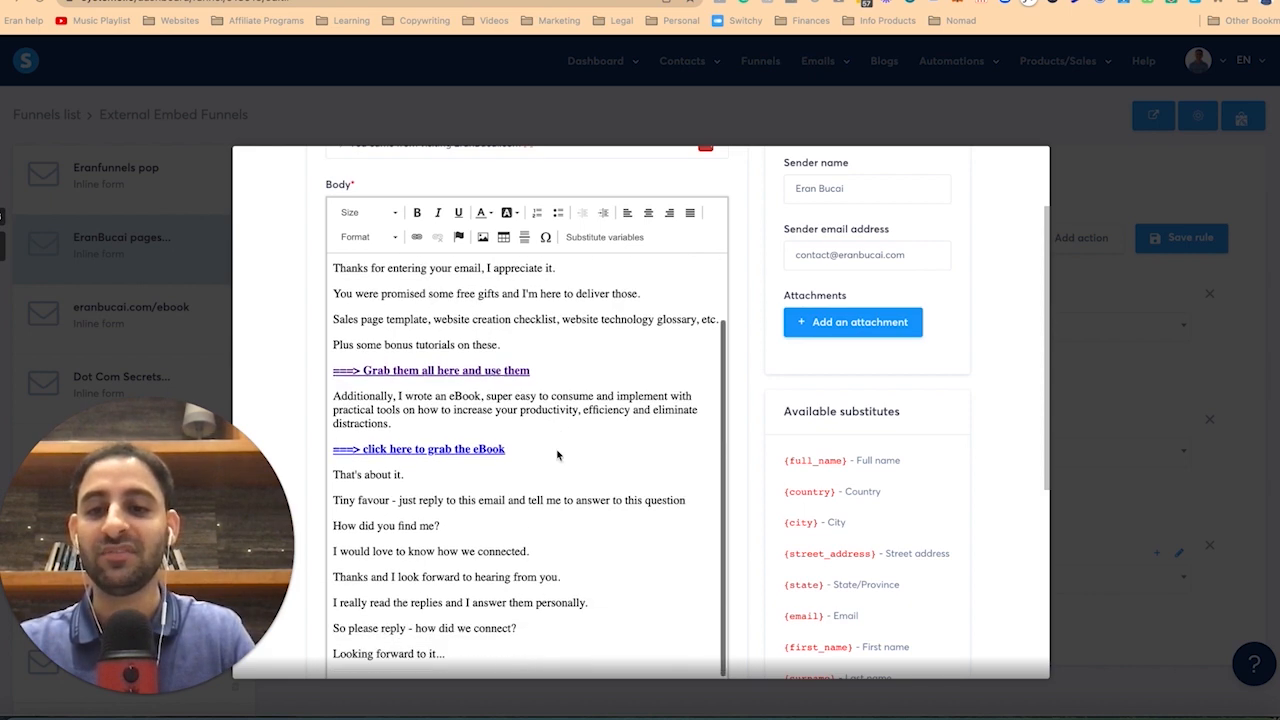
{"action": "scroll", "coordinate": [513, 590], "scroll_direction": "down", "scroll_amount": 1}
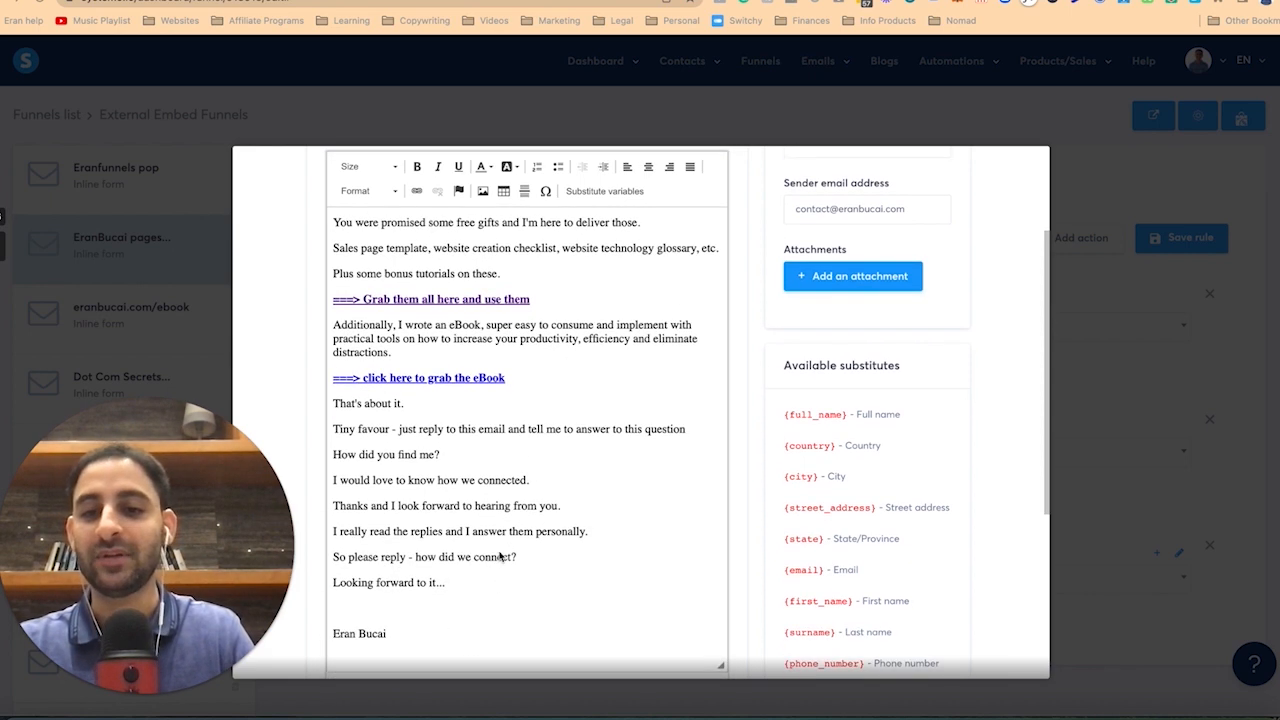
{"action": "left_click", "coordinate": [526, 558]}
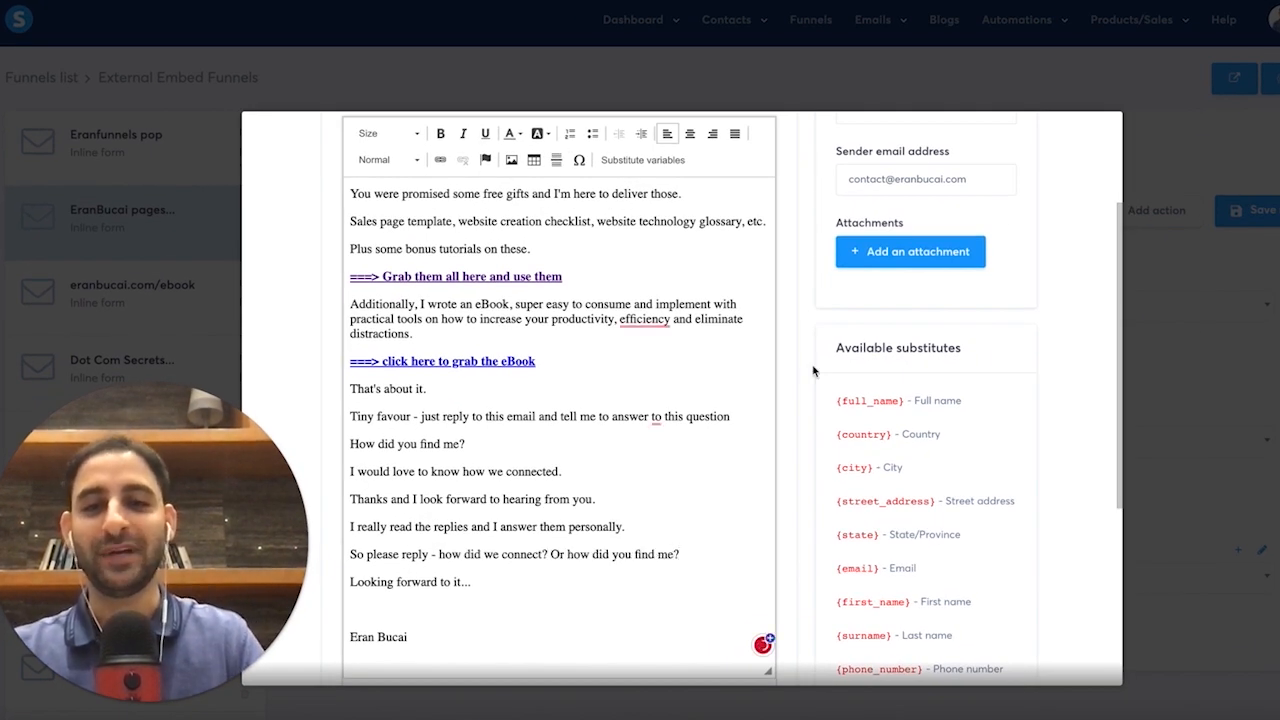
{"action": "scroll", "coordinate": [785, 299], "scroll_direction": "up", "scroll_amount": 4}
Step: View the free stuff popup on the Tribe Course review, and search Google in a blank incognito page for "the membership experience review stu mclaran"
{"action": "scroll", "coordinate": [788, 281], "scroll_direction": "down", "scroll_amount": 10}
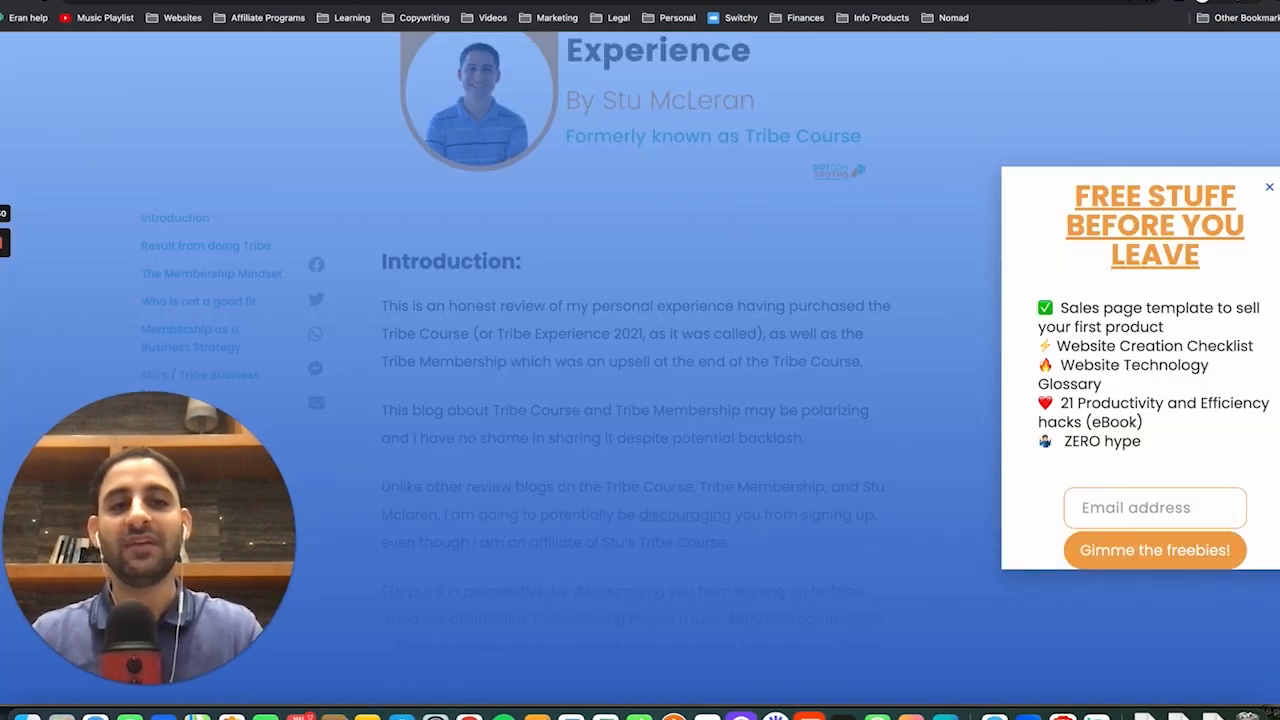
{"action": "scroll", "coordinate": [724, 306], "scroll_direction": "up", "scroll_amount": 5}
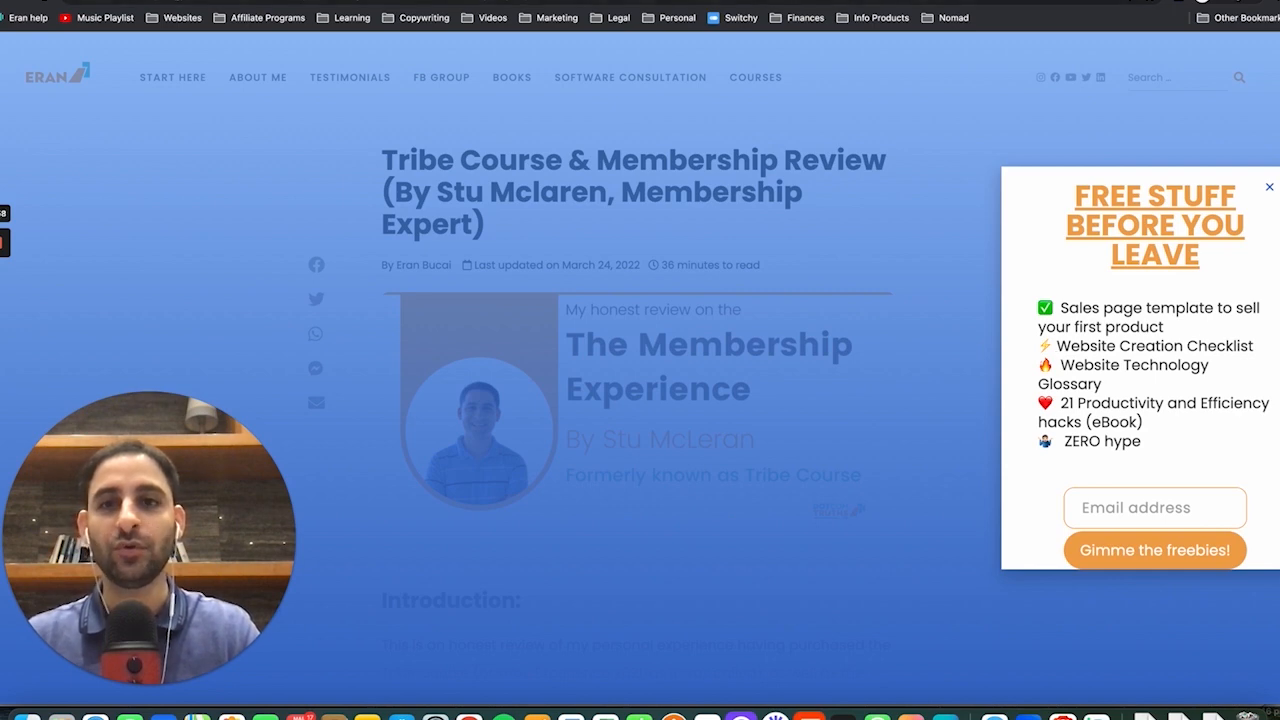
{"action": "key", "text": "super+shift+n"}
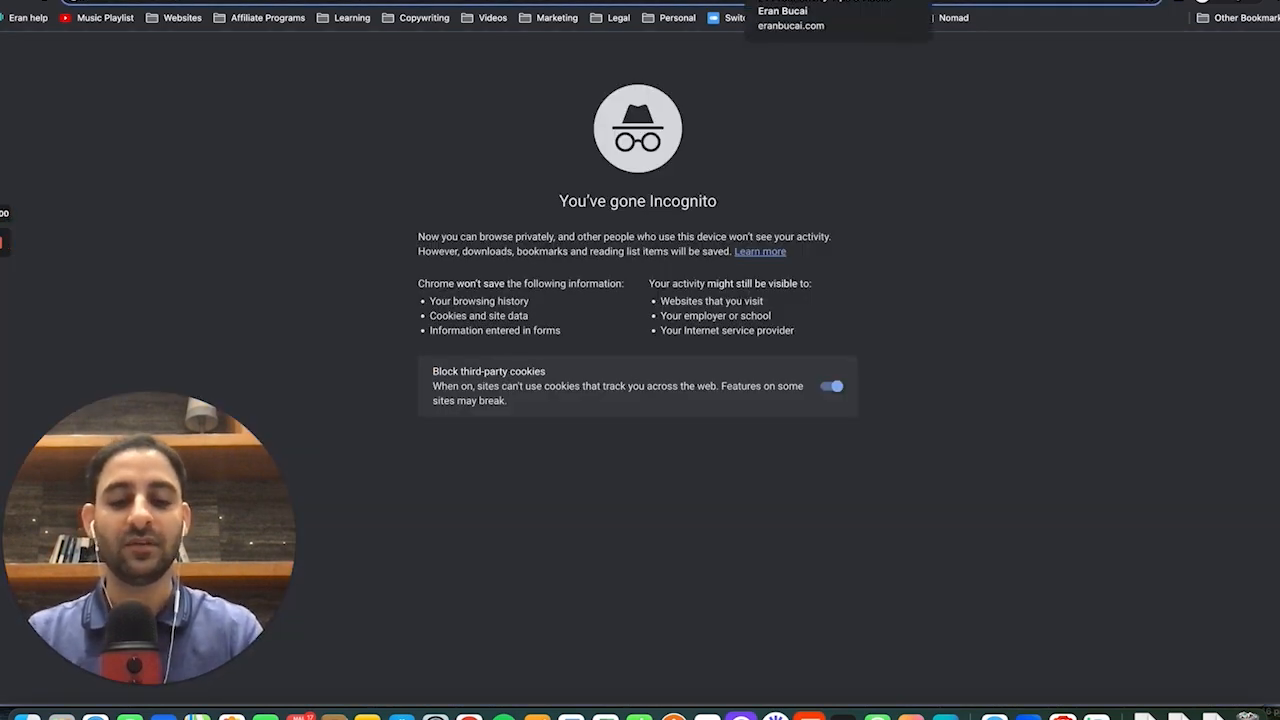
{"action": "type", "text": "the mem"}
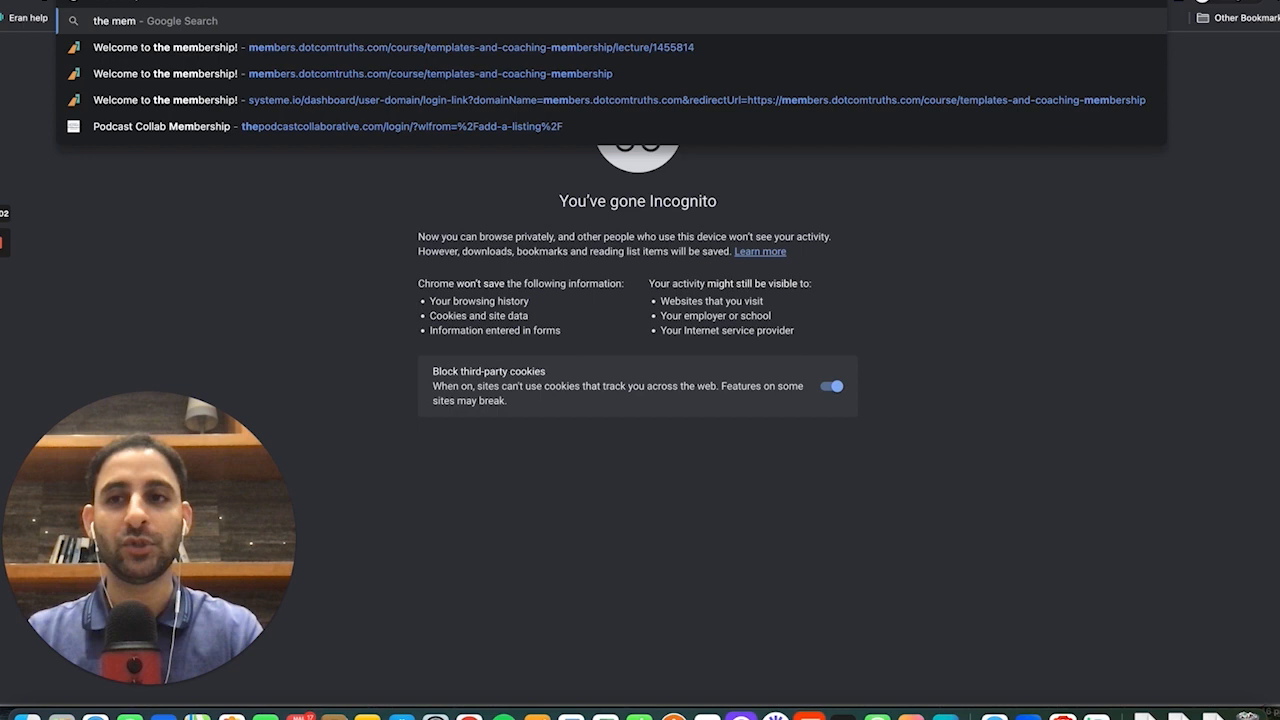
{"action": "type", "text": "bership experience review st"}
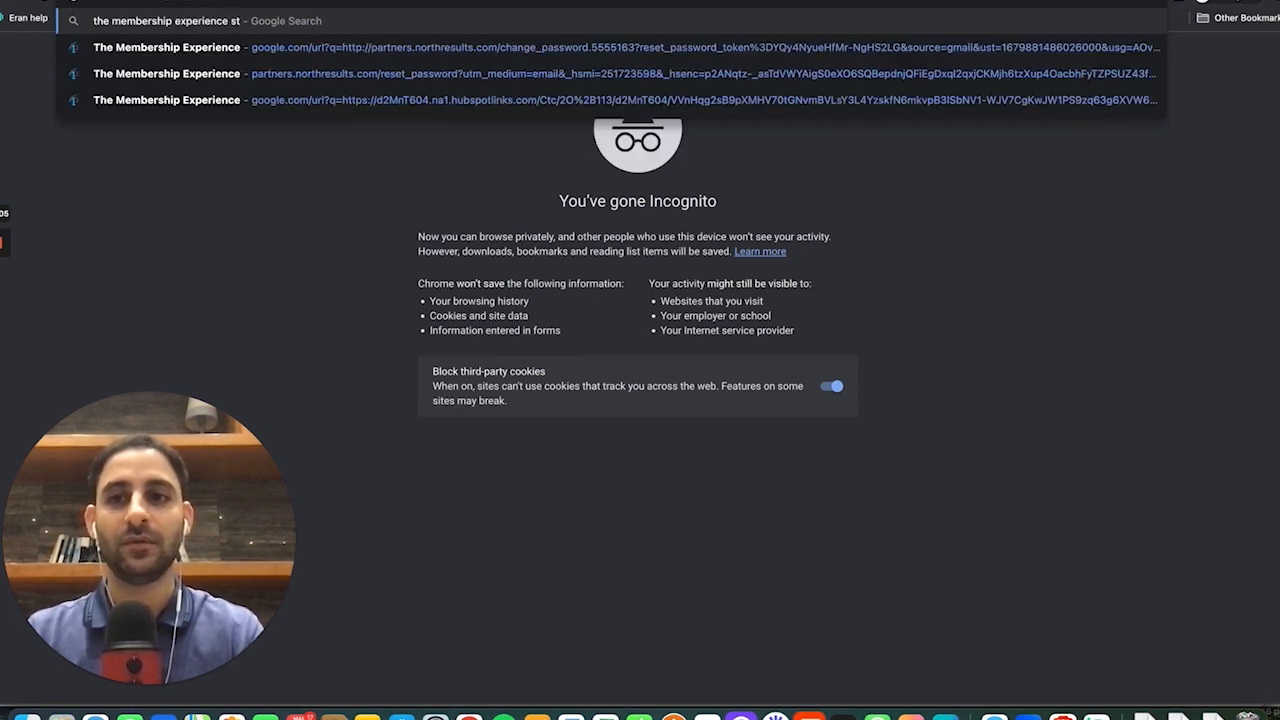
{"action": "type", "text": "u m"}
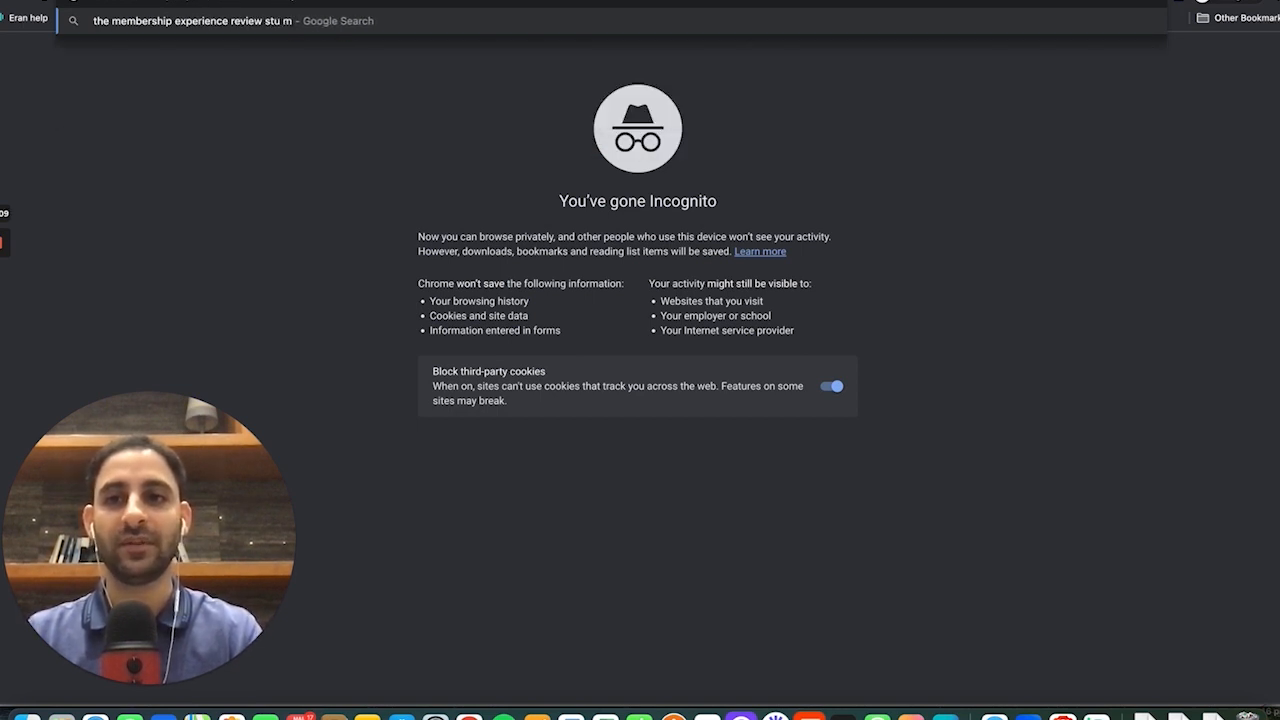
{"action": "type", "text": "claran"}
{"action": "key", "text": "Return"}
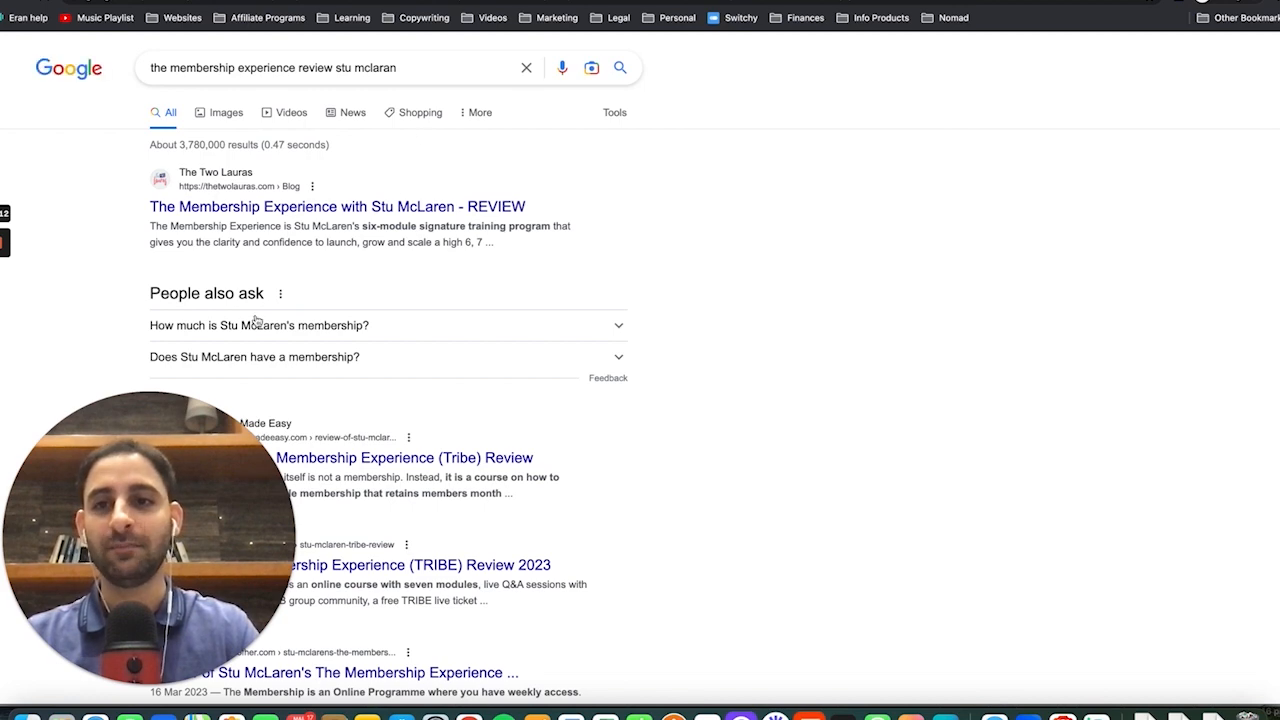
Step: Look through the search results for the Tribe Course & Membership Review blog and go through the article
{"action": "scroll", "coordinate": [487, 406], "scroll_direction": "down", "scroll_amount": 4}
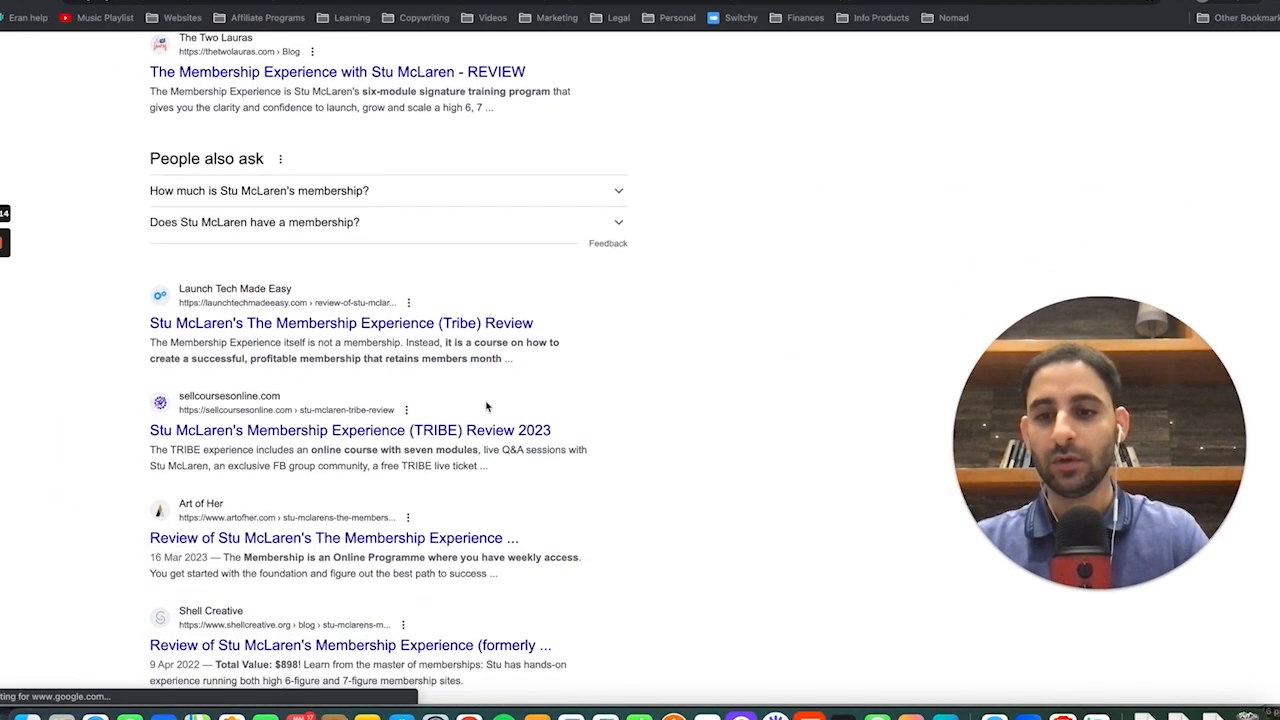
{"action": "scroll", "coordinate": [487, 406], "scroll_direction": "down", "scroll_amount": 2}
{"action": "scroll", "coordinate": [487, 406], "scroll_direction": "down", "scroll_amount": 3}
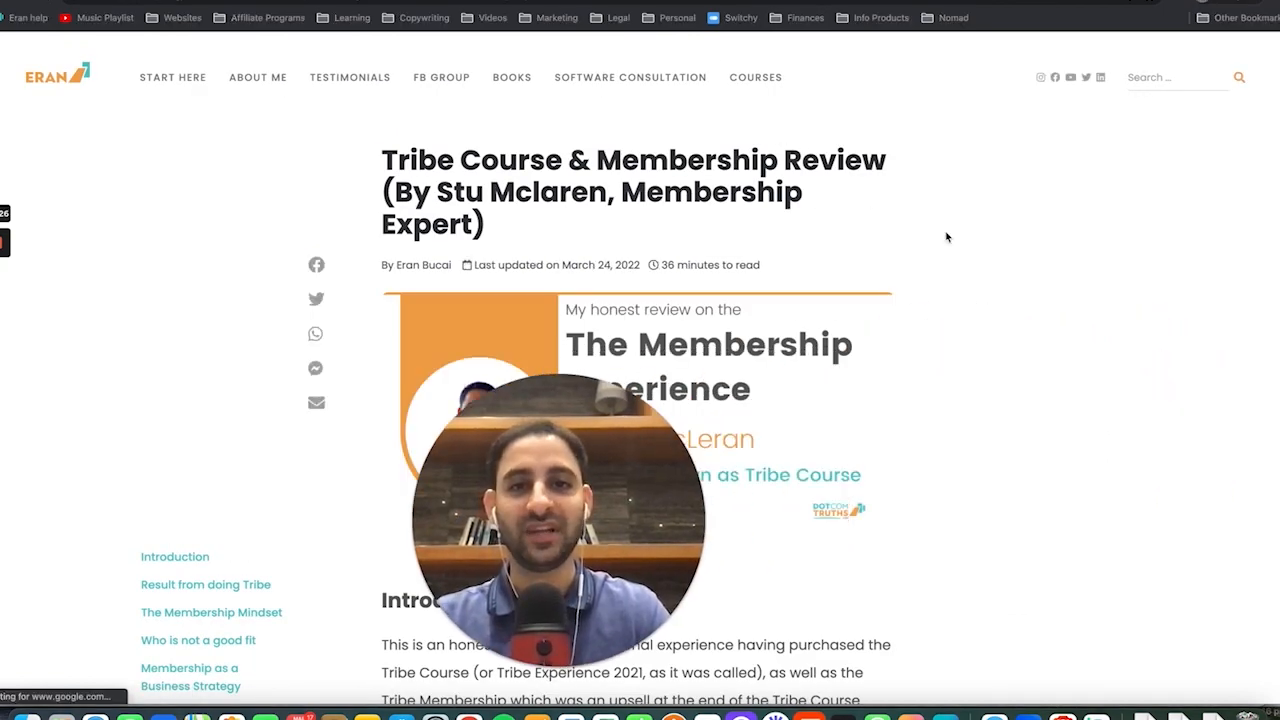
{"action": "scroll", "coordinate": [947, 237], "scroll_direction": "down", "scroll_amount": 20}
{"action": "scroll", "coordinate": [832, 444], "scroll_direction": "down", "scroll_amount": 7}
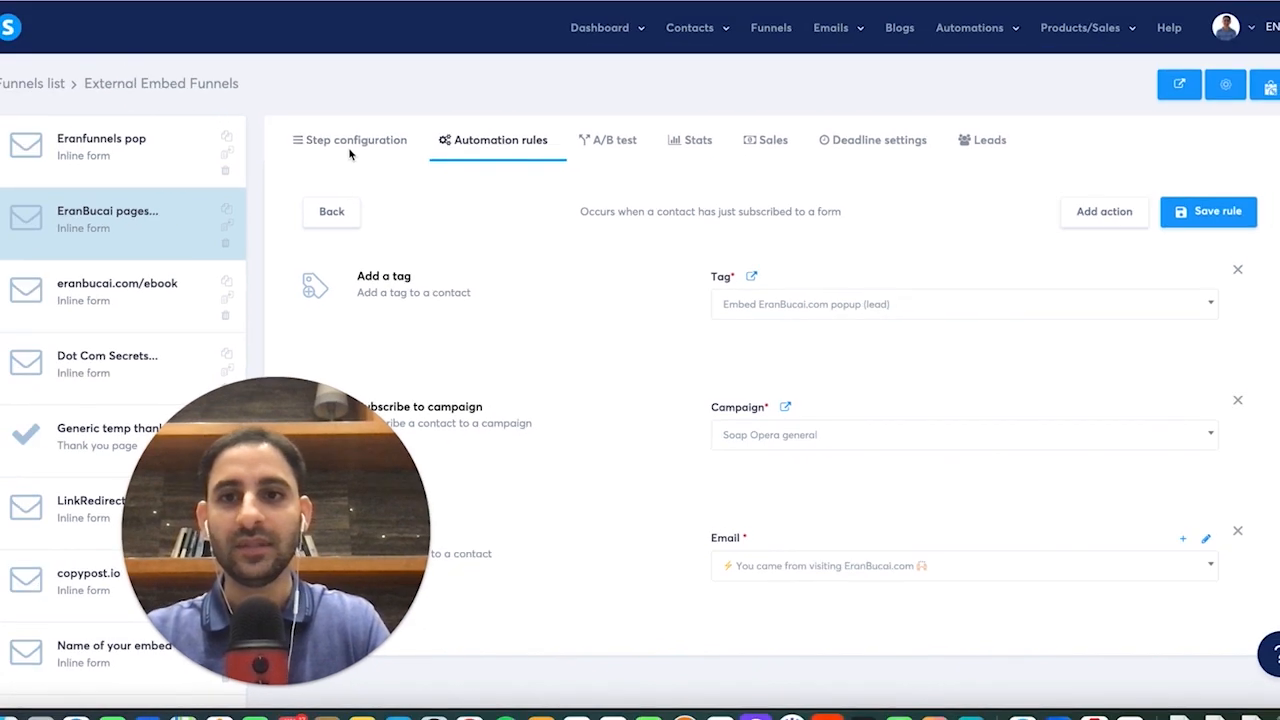
Step: Review the generic "Thanks for signing up!" page with its service links and testimonials, and view the free stuff popup on the eBook page
{"action": "left_click", "coordinate": [204, 27]}
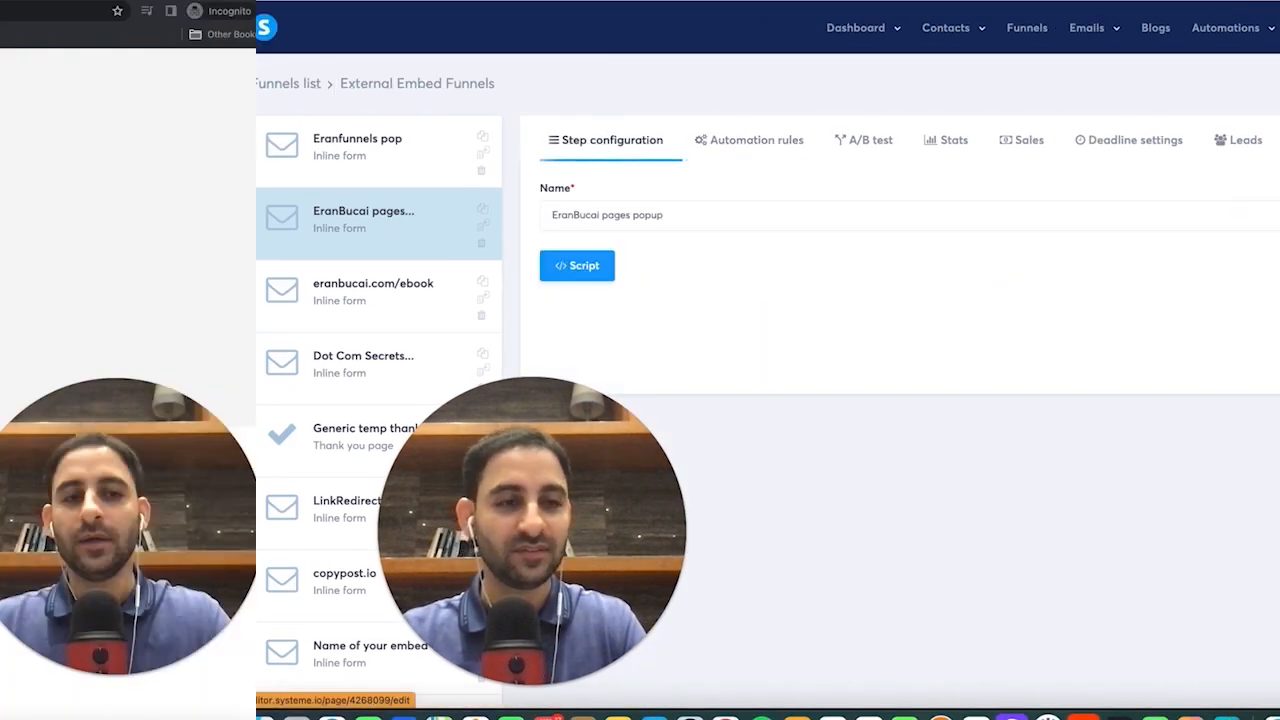
{"action": "scroll", "coordinate": [91, 200], "scroll_direction": "down", "scroll_amount": 3}
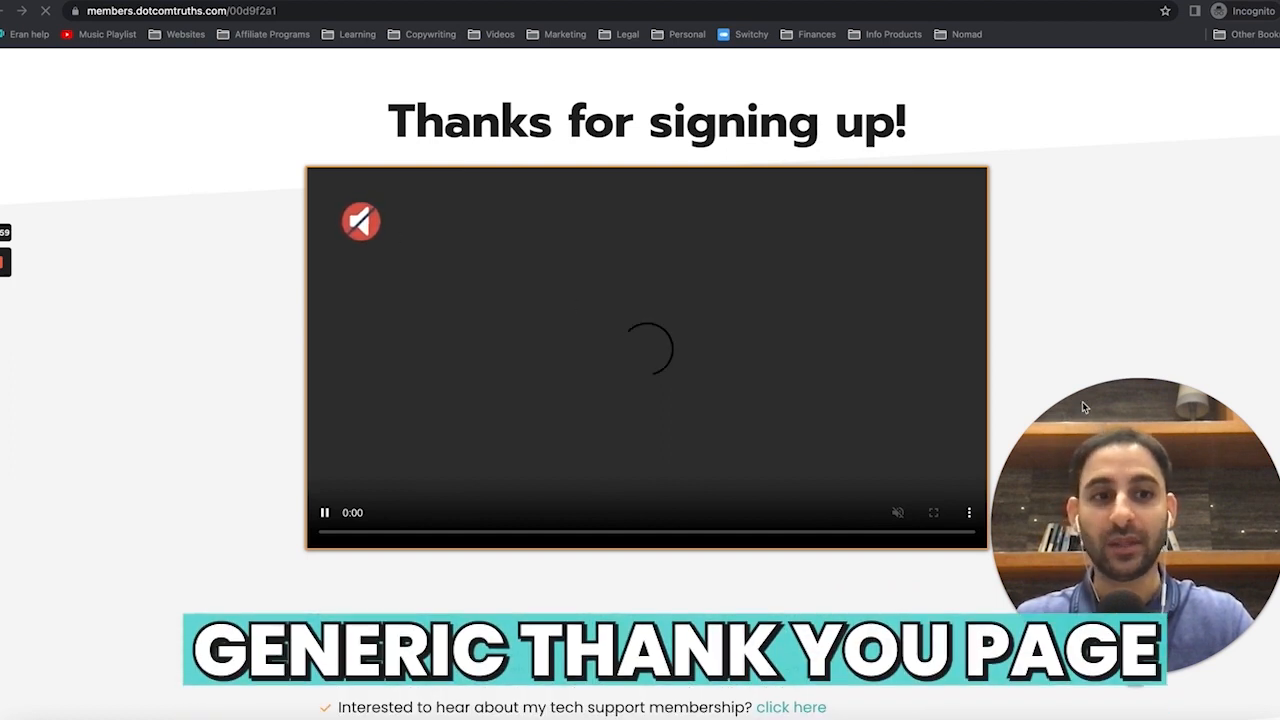
{"action": "left_click_drag", "start_coordinate": [1137, 459], "coordinate": [1145, 382]}
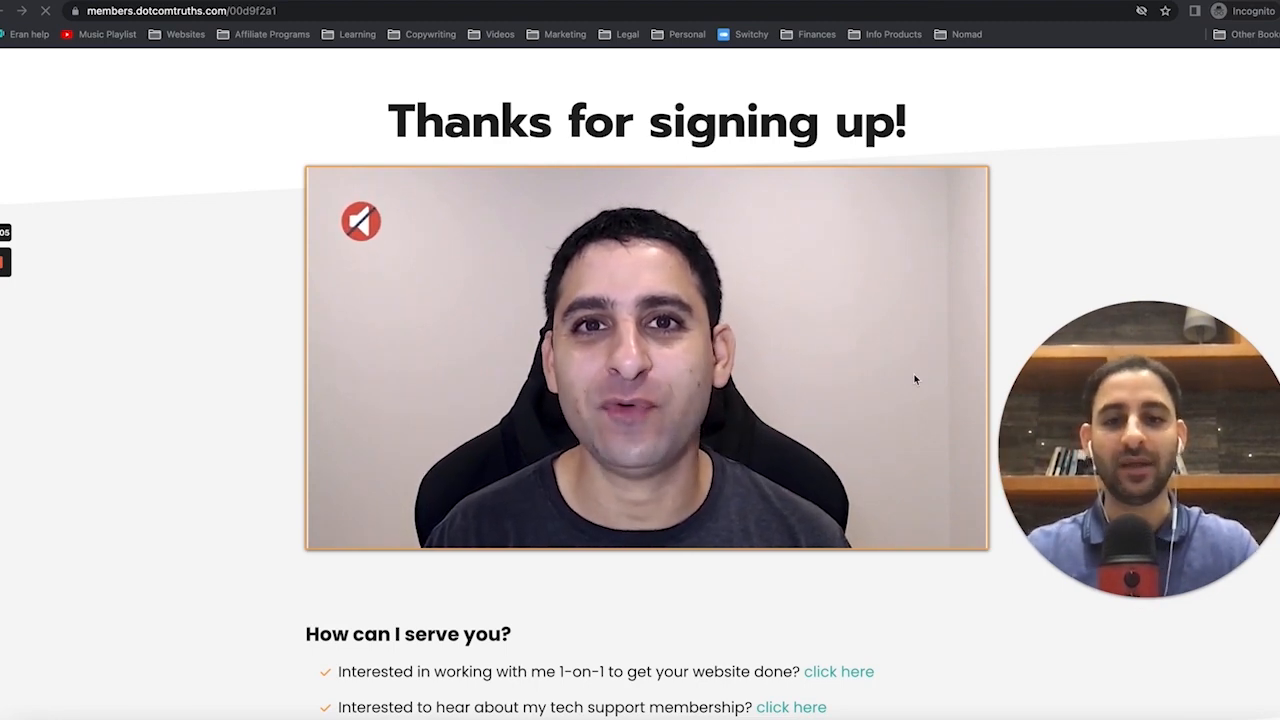
{"action": "scroll", "coordinate": [355, 445], "scroll_direction": "down", "scroll_amount": 2}
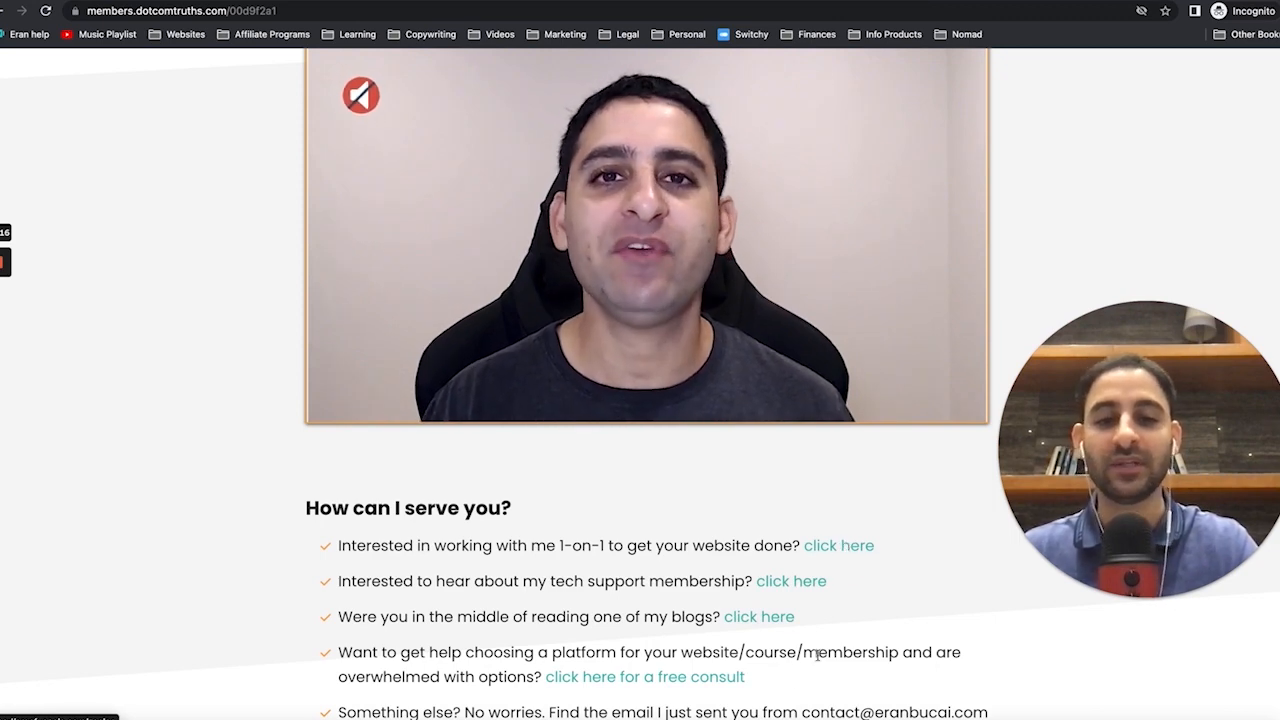
{"action": "scroll", "coordinate": [633, 595], "scroll_direction": "down", "scroll_amount": 3}
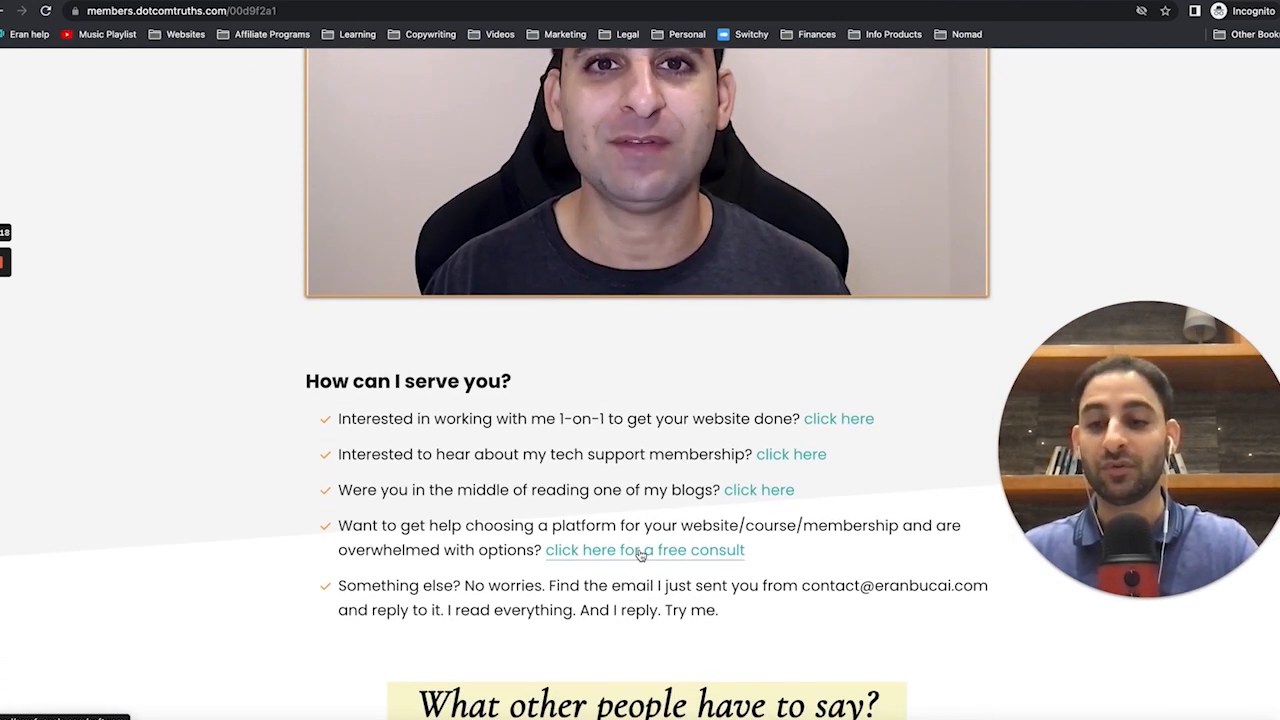
{"action": "scroll", "coordinate": [641, 555], "scroll_direction": "down", "scroll_amount": 4}
{"action": "scroll", "coordinate": [641, 555], "scroll_direction": "down", "scroll_amount": 10}
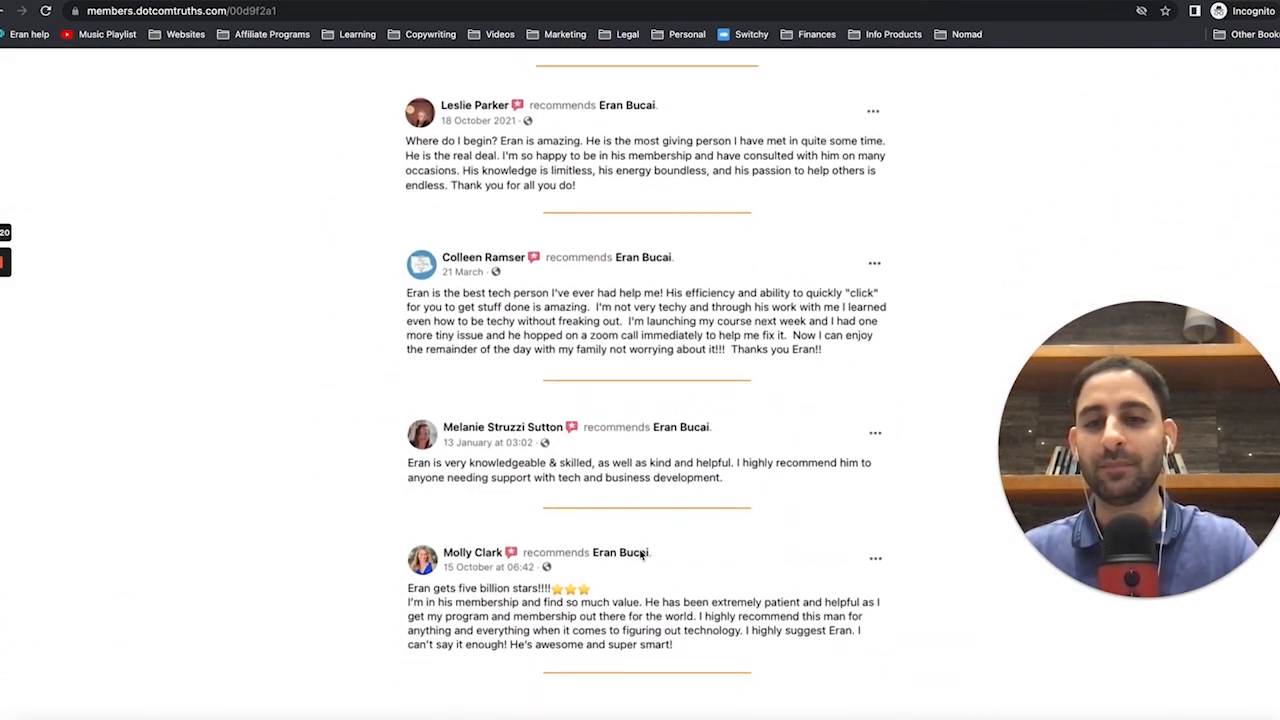
{"action": "scroll", "coordinate": [641, 555], "scroll_direction": "up", "scroll_amount": 14}
{"action": "scroll", "coordinate": [641, 555], "scroll_direction": "up", "scroll_amount": 5}
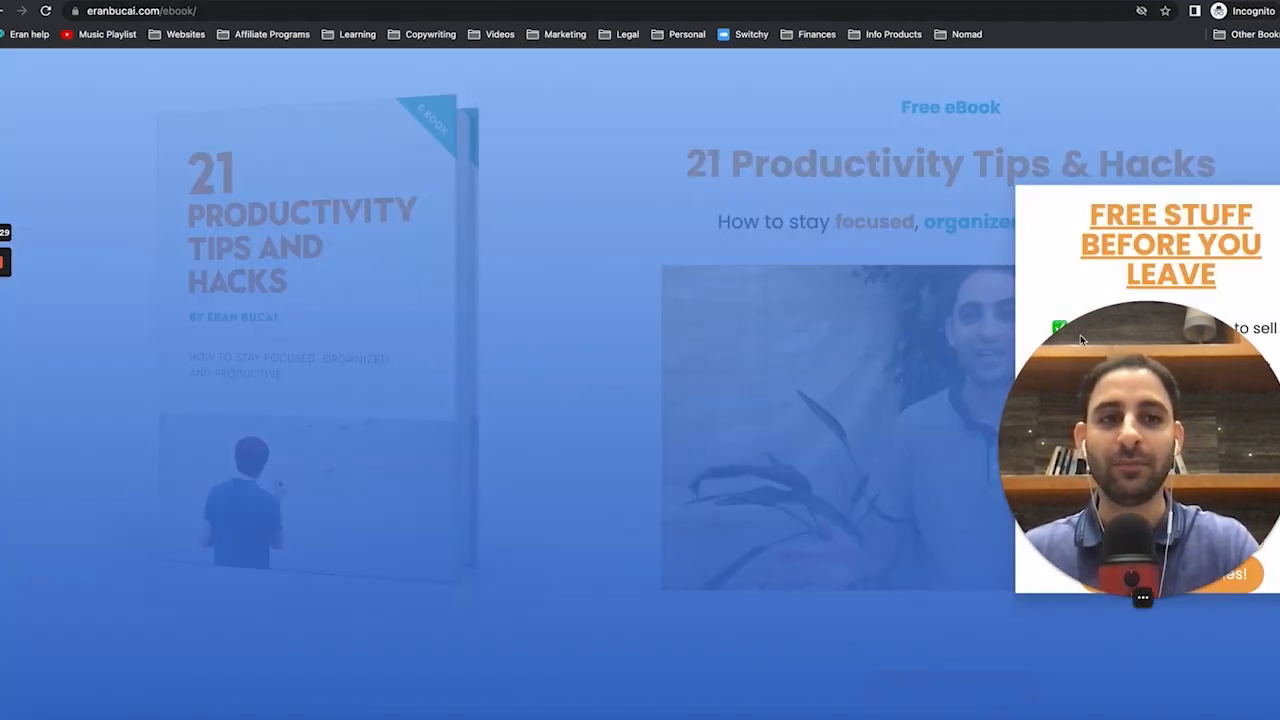
{"action": "left_click_drag", "start_coordinate": [1080, 340], "coordinate": [557, 428]}
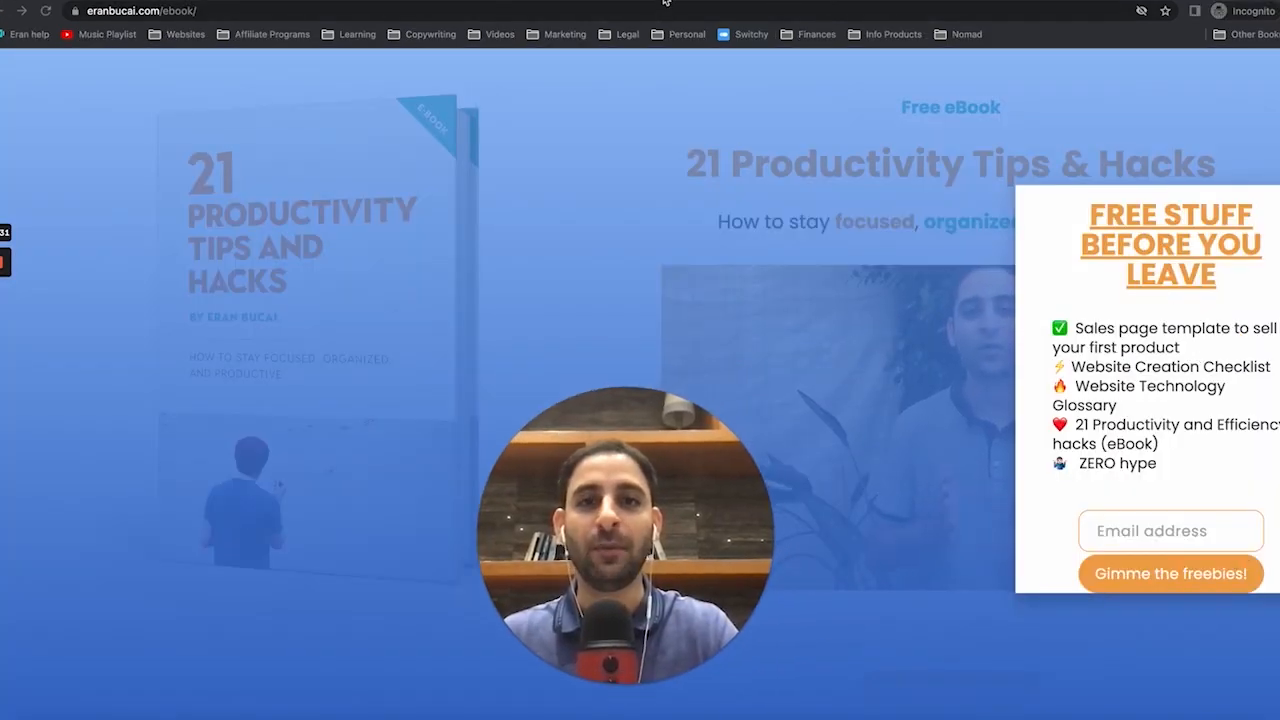
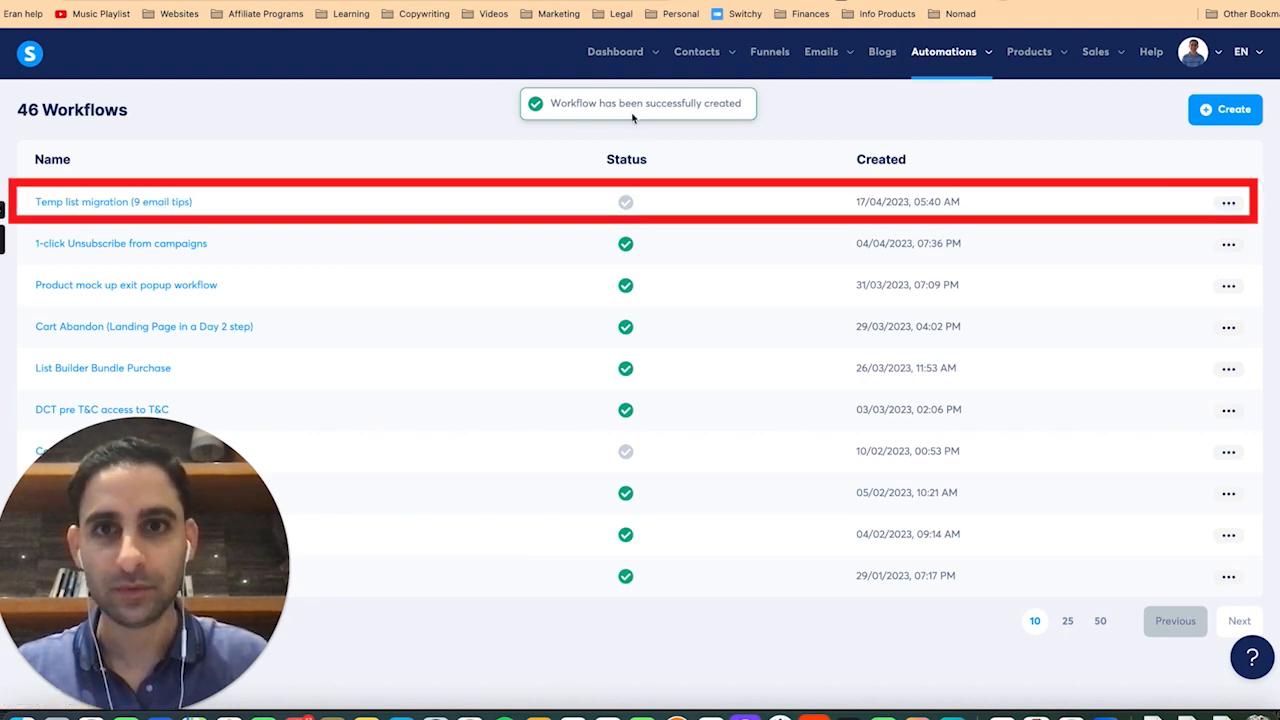
Step: Create a contact tag named "9 Email Tips (temp)" and return to the Temp list migration workflow
{"action": "mouse_move", "coordinate": [693, 52]}
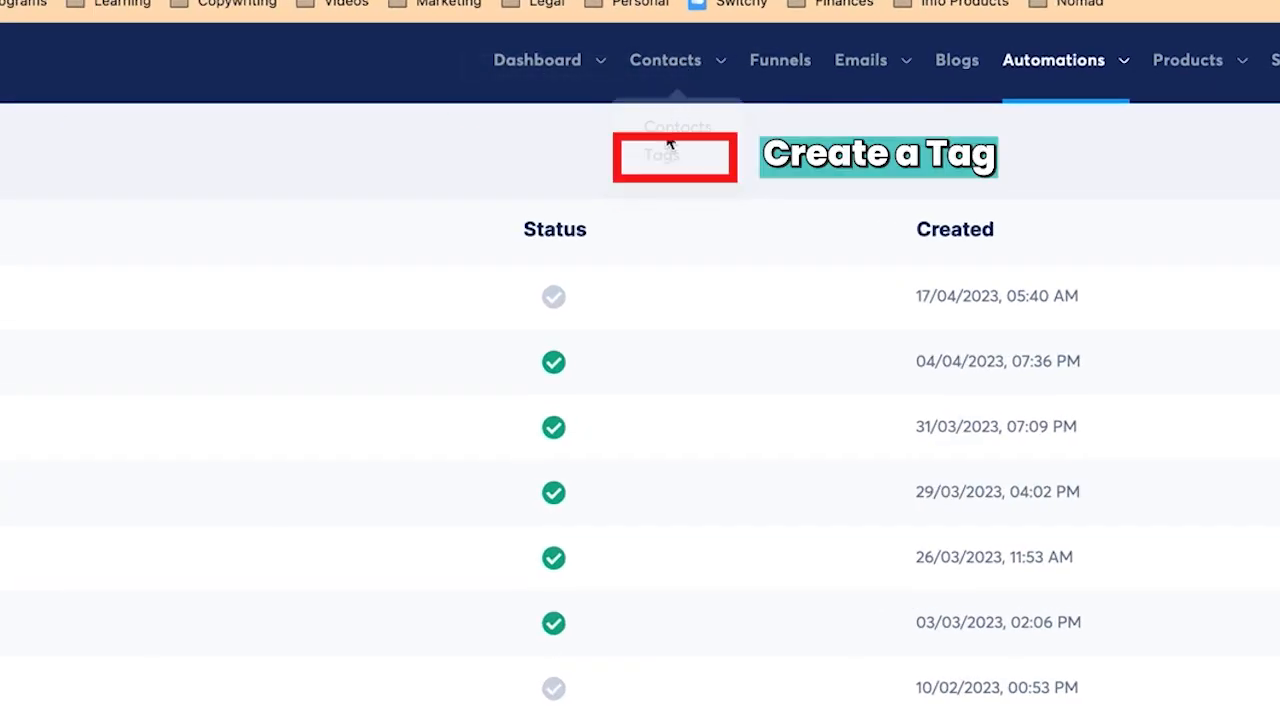
{"action": "left_click", "coordinate": [670, 148]}
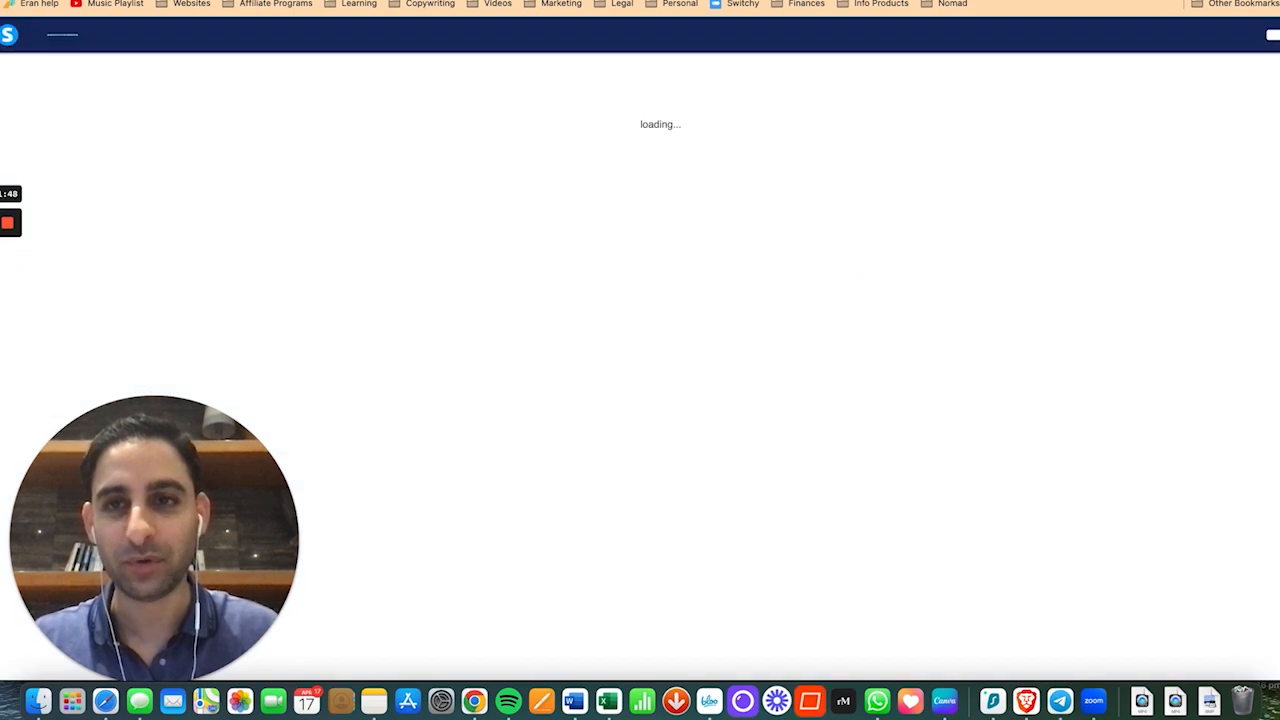
{"action": "mouse_move", "coordinate": [14, 282]}
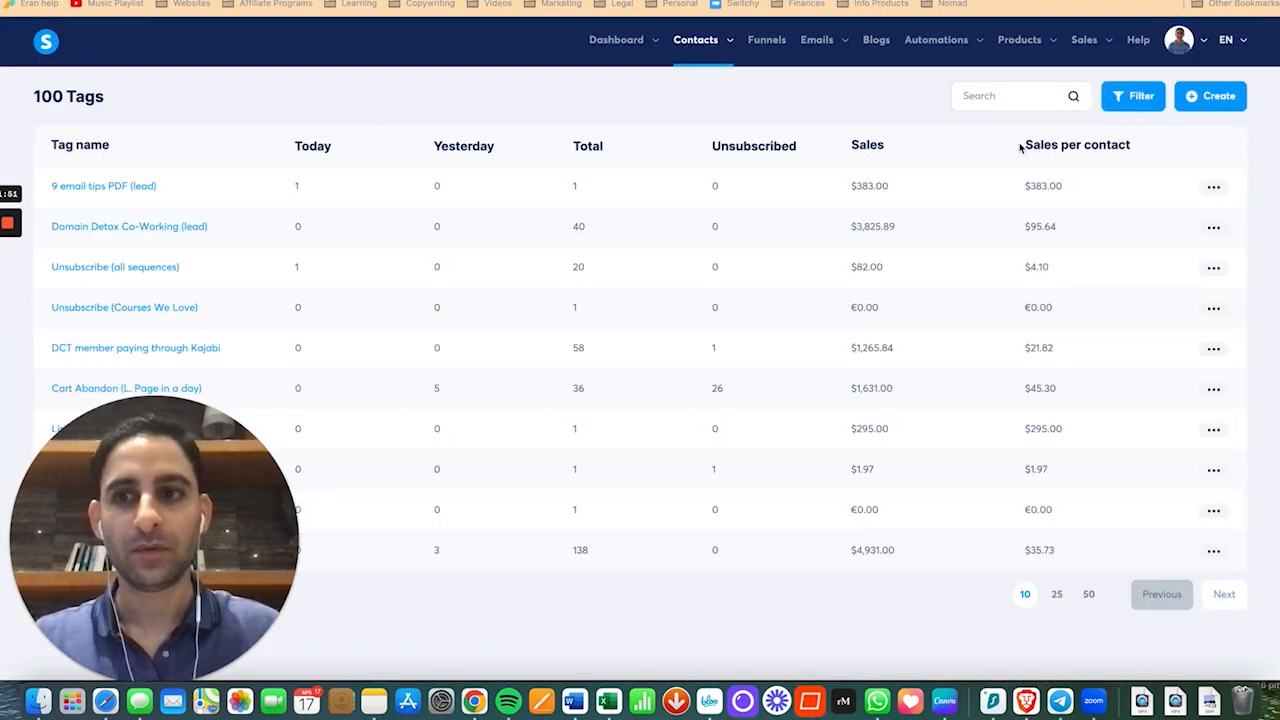
{"action": "left_click", "coordinate": [1200, 95]}
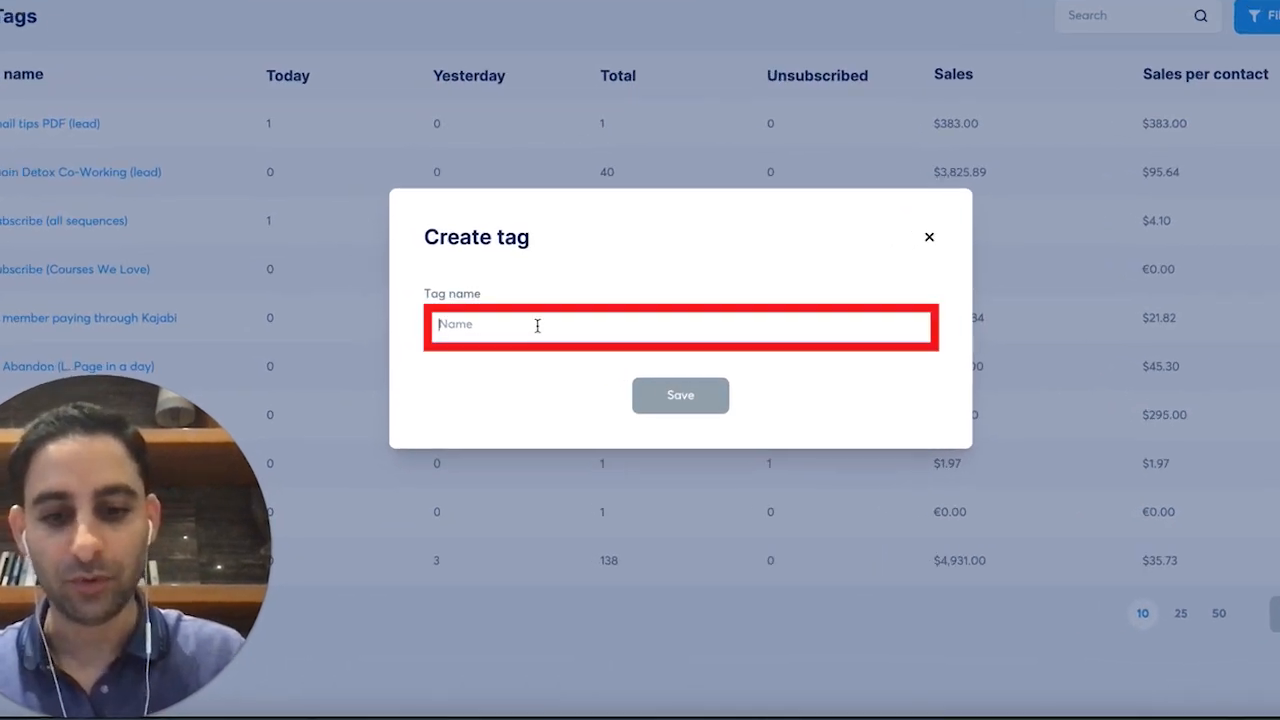
{"action": "type", "text": "Email Tips"}
{"action": "type", "text": "9"}
{"action": "key", "text": "End"}
{"action": "type", "text": "(templ)"}
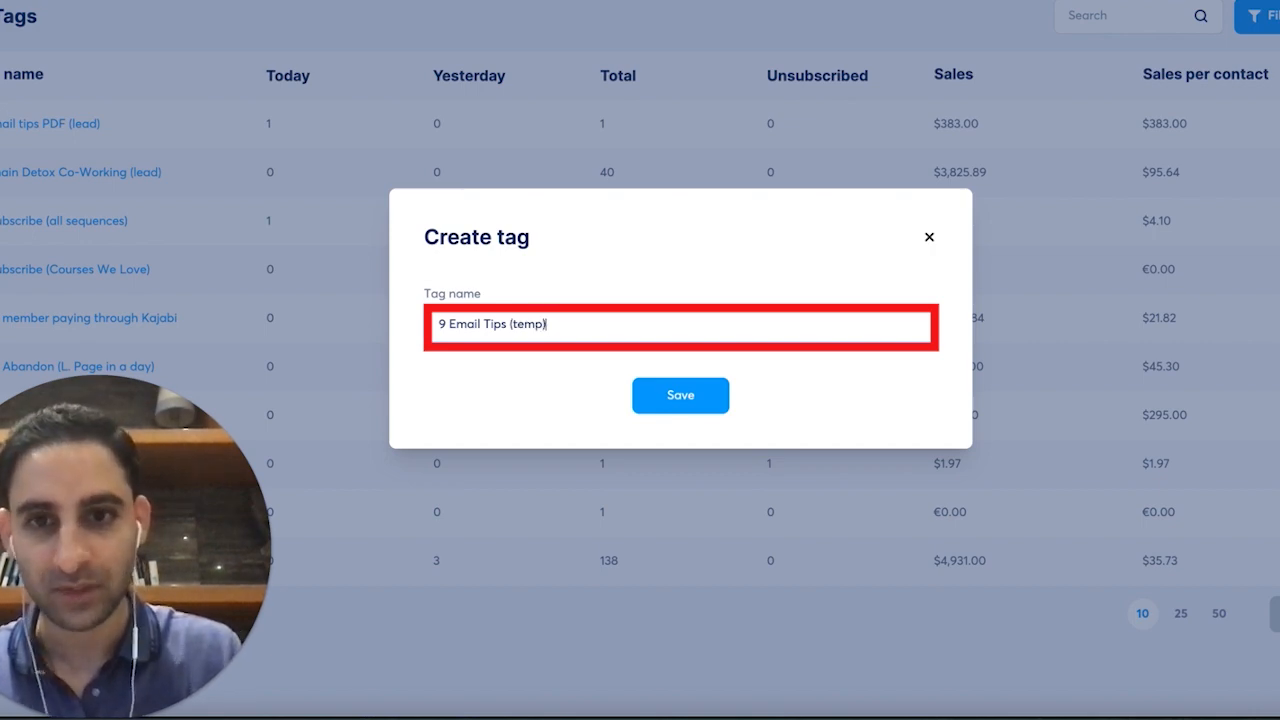
{"action": "left_click", "coordinate": [674, 404]}
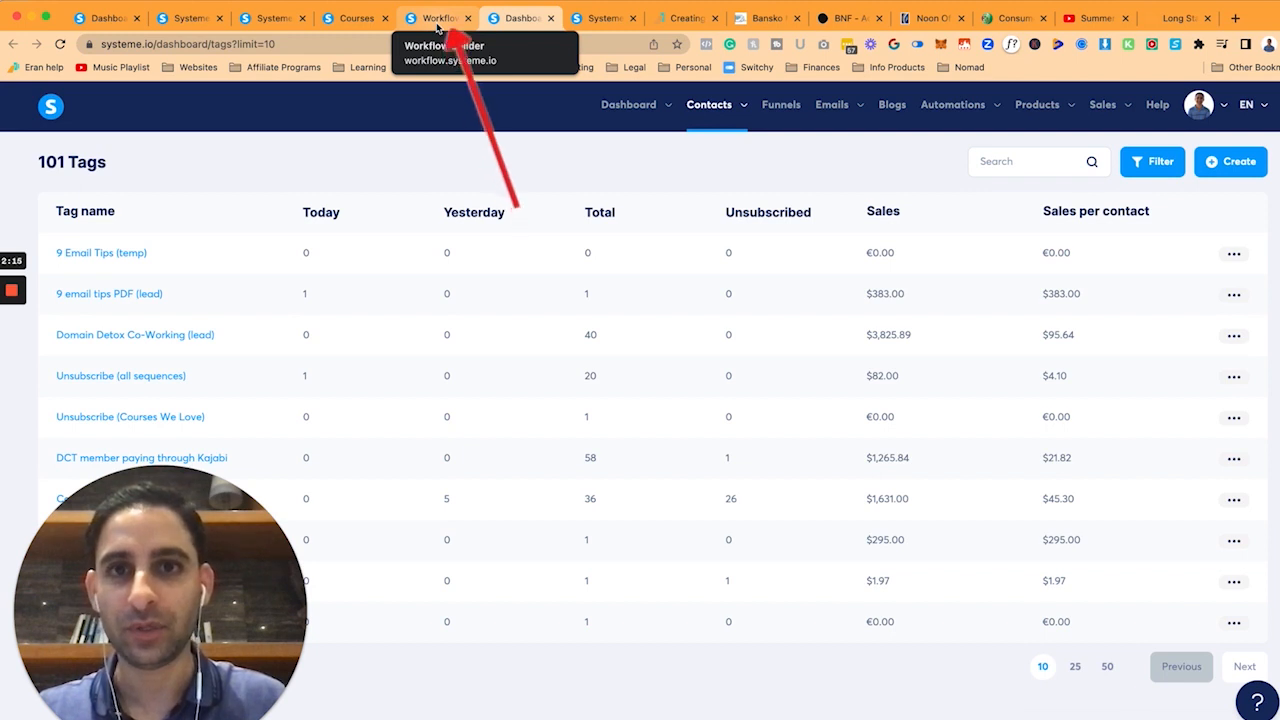
{"action": "left_click", "coordinate": [437, 25]}
{"action": "left_click", "coordinate": [646, 172]}
{"action": "left_click", "coordinate": [609, 321]}
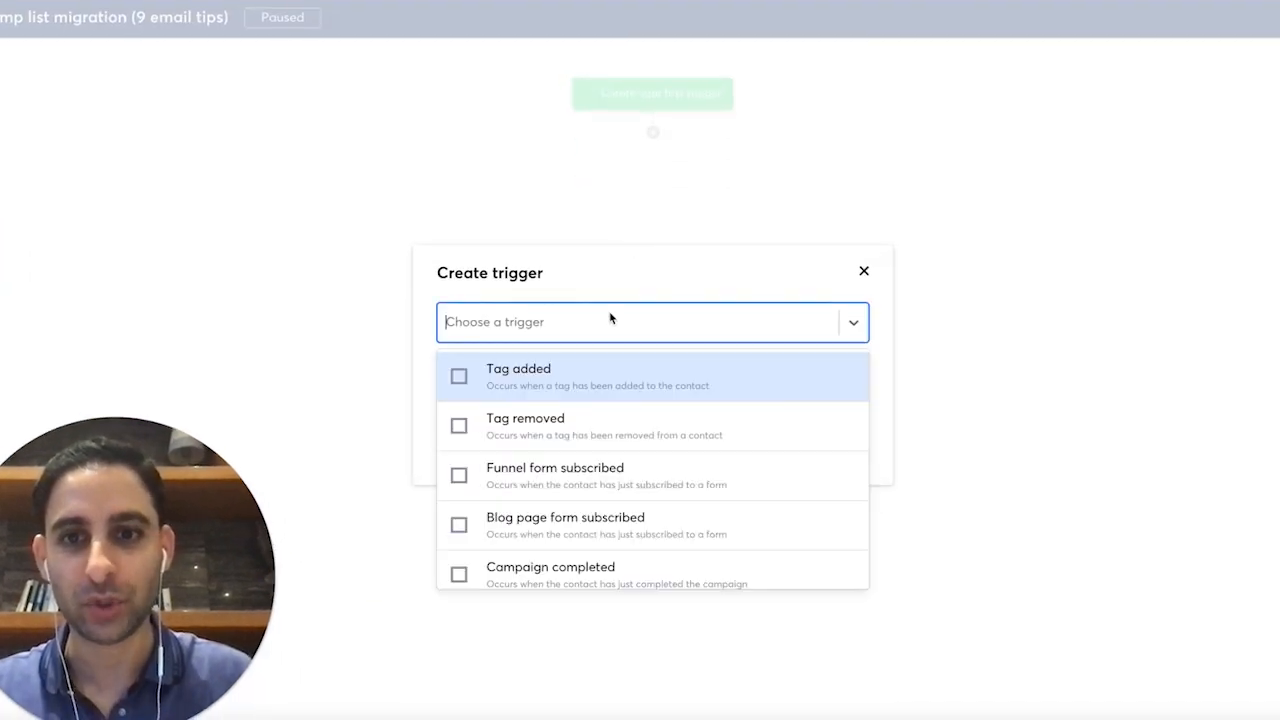
{"action": "left_click", "coordinate": [586, 384]}
{"action": "left_click", "coordinate": [577, 386]}
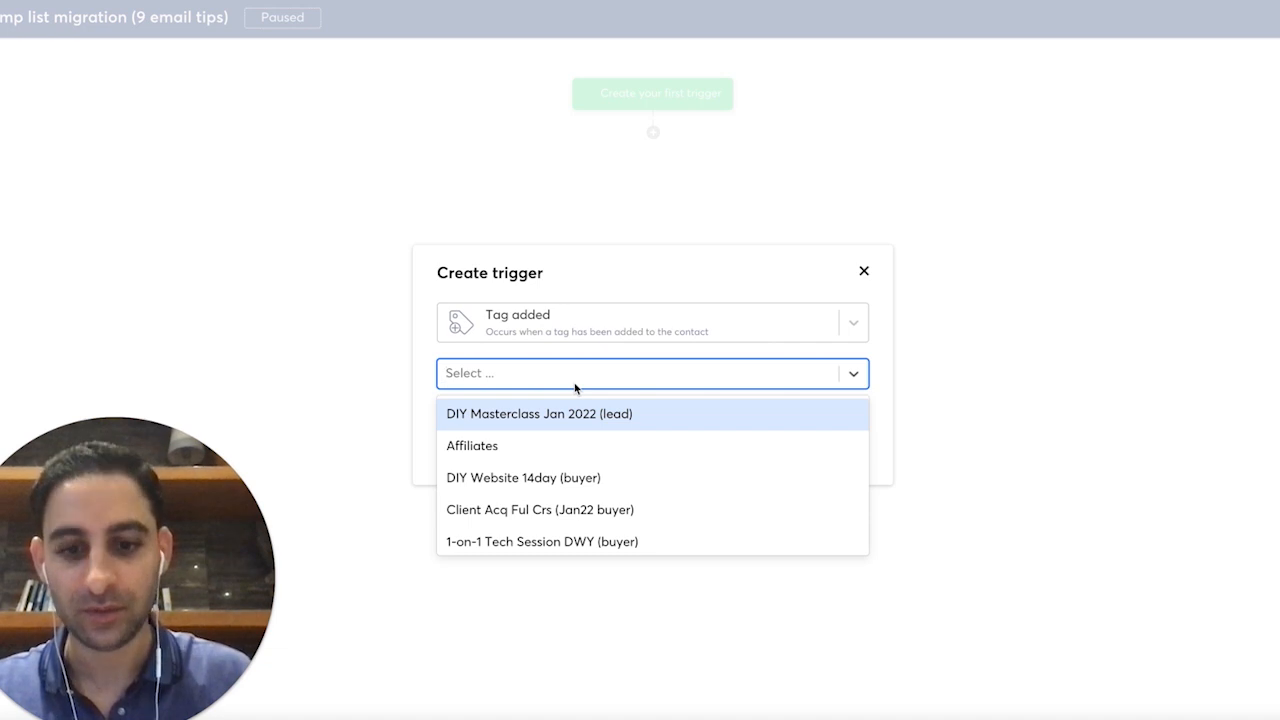
{"action": "type", "text": "temp"}
{"action": "key", "text": "BackSpace"}
{"action": "key", "text": "BackSpace"}
{"action": "key", "text": "BackSpace"}
{"action": "key", "text": "BackSpace"}
{"action": "left_click", "coordinate": [864, 271]}
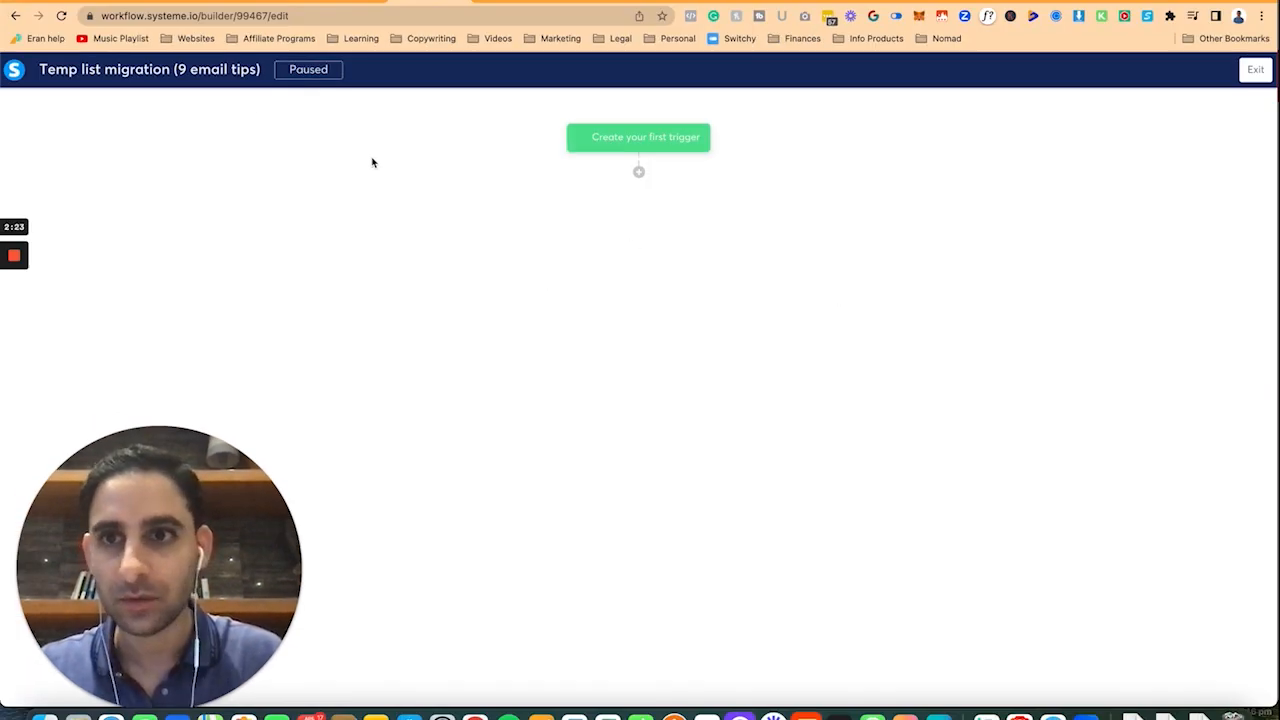
Step: Add a "Tag added" trigger for the "9 Email Tips (temp)" tag to the workflow
{"action": "left_click", "coordinate": [638, 172]}
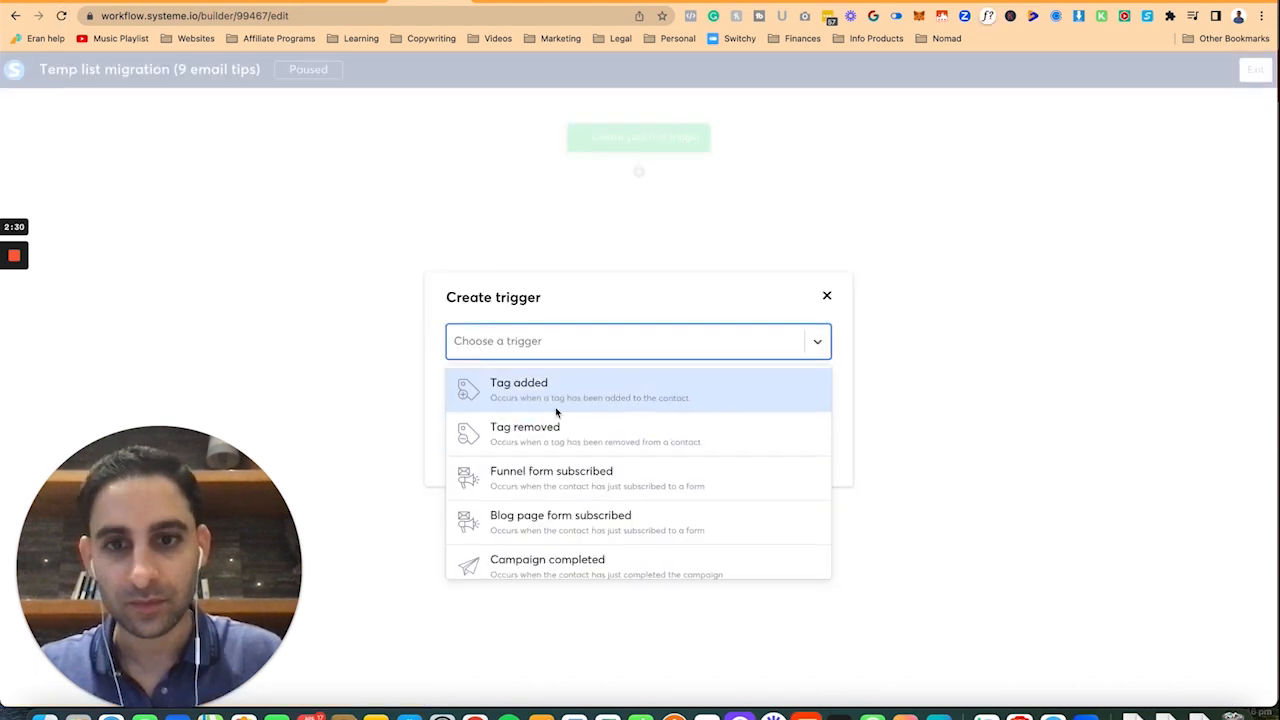
{"action": "left_click", "coordinate": [556, 408]}
{"action": "left_click", "coordinate": [571, 389]}
{"action": "type", "text": "tem"}
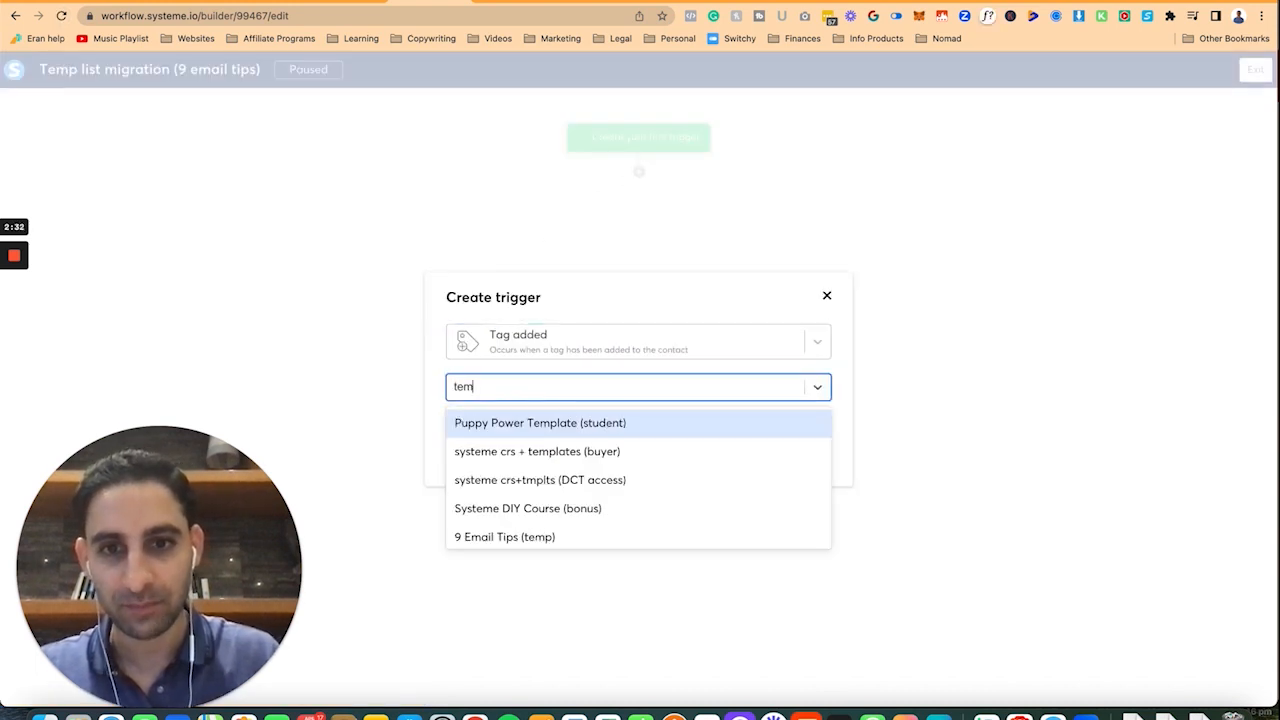
{"action": "type", "text": "p"}
{"action": "left_click", "coordinate": [530, 481]}
{"action": "left_click", "coordinate": [481, 428]}
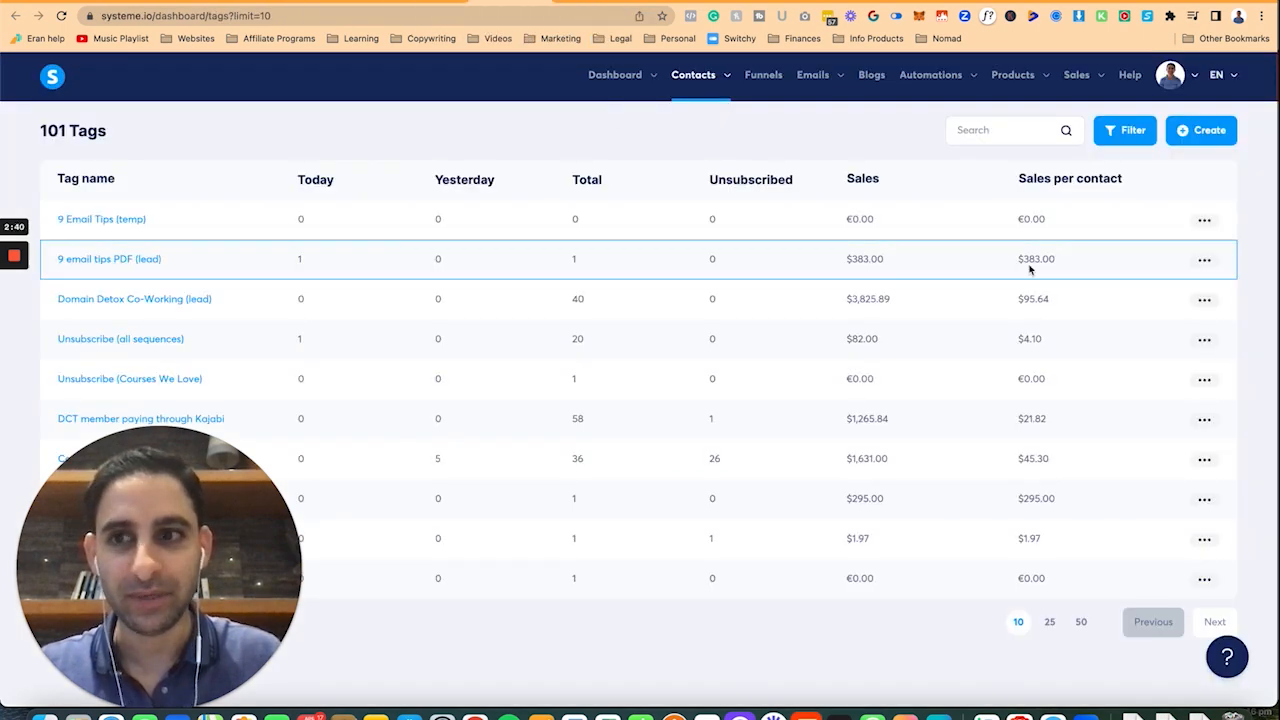
Step: Rename the "9 Email Tips (temp)" tag to "9 Email Tips (Kajabi import)"
{"action": "left_click", "coordinate": [1204, 219]}
{"action": "left_click", "coordinate": [1154, 223]}
{"action": "key", "text": "BackSpace"}
{"action": "key", "text": "BackSpace"}
{"action": "key", "text": "BackSpace"}
{"action": "key", "text": "BackSpace"}
{"action": "key", "text": "BackSpace"}
{"action": "type", "text": "Ka"}
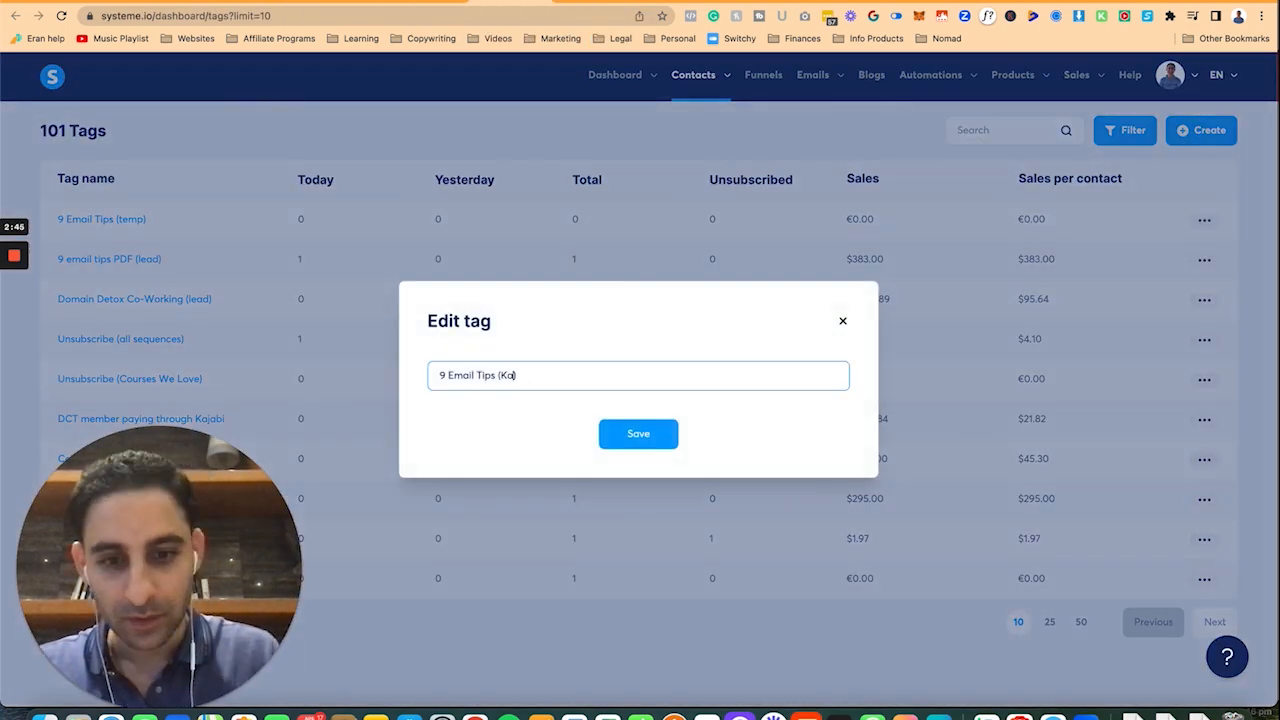
{"action": "type", "text": "jabi import)"}
{"action": "left_click", "coordinate": [628, 434]}
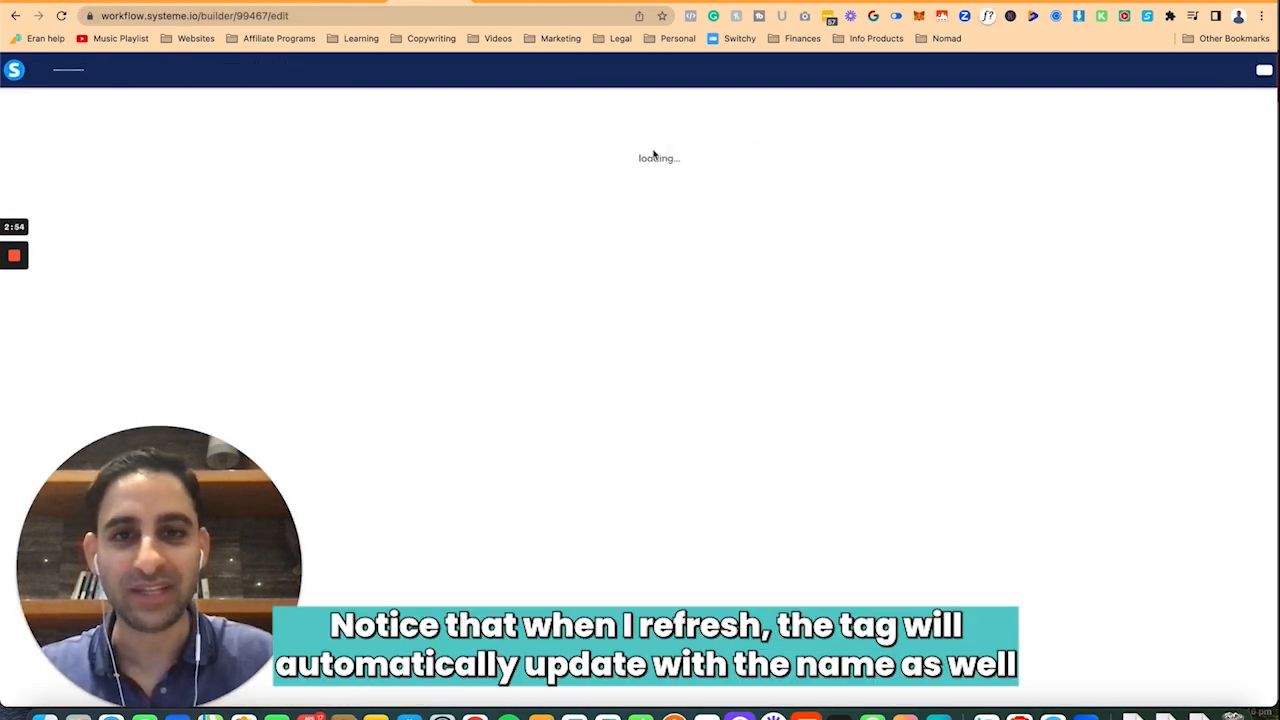
Step: Add an action below the workflow's tag trigger and set it to "Send an email"
{"action": "left_click", "coordinate": [639, 170]}
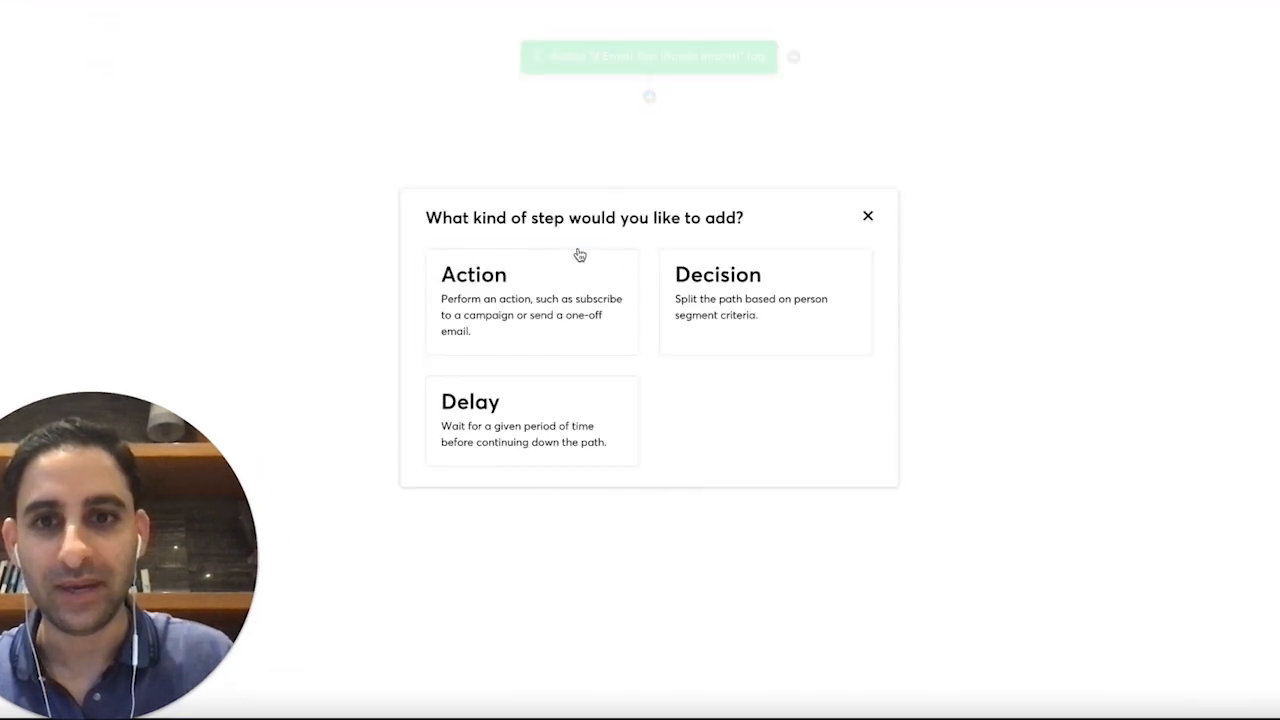
{"action": "left_click", "coordinate": [548, 312]}
{"action": "left_click", "coordinate": [573, 292]}
{"action": "scroll", "coordinate": [575, 432], "scroll_direction": "down", "scroll_amount": 5}
{"action": "left_click", "coordinate": [550, 498]}
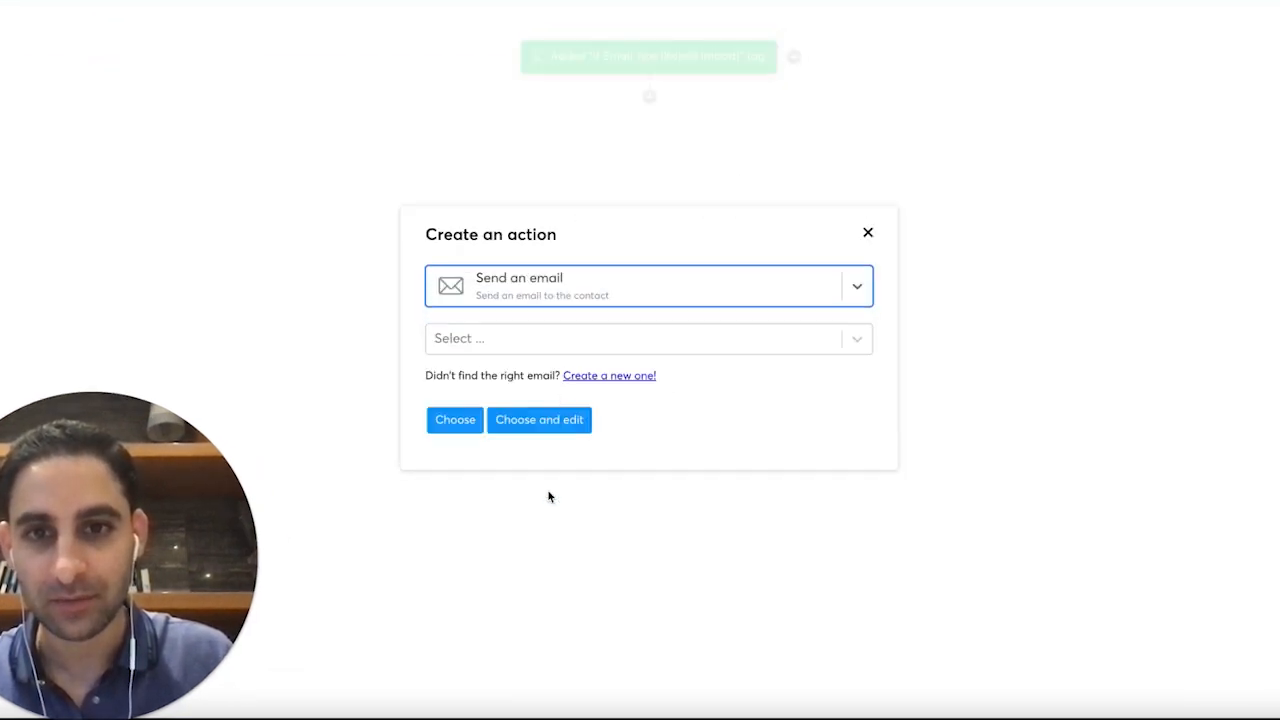
Step: Create a new email for the action named "New 9 email marketing tips PDF - do you want it?" and open it for editing
{"action": "left_click", "coordinate": [600, 376]}
{"action": "type", "text": "9 email tips PDF - want it"}
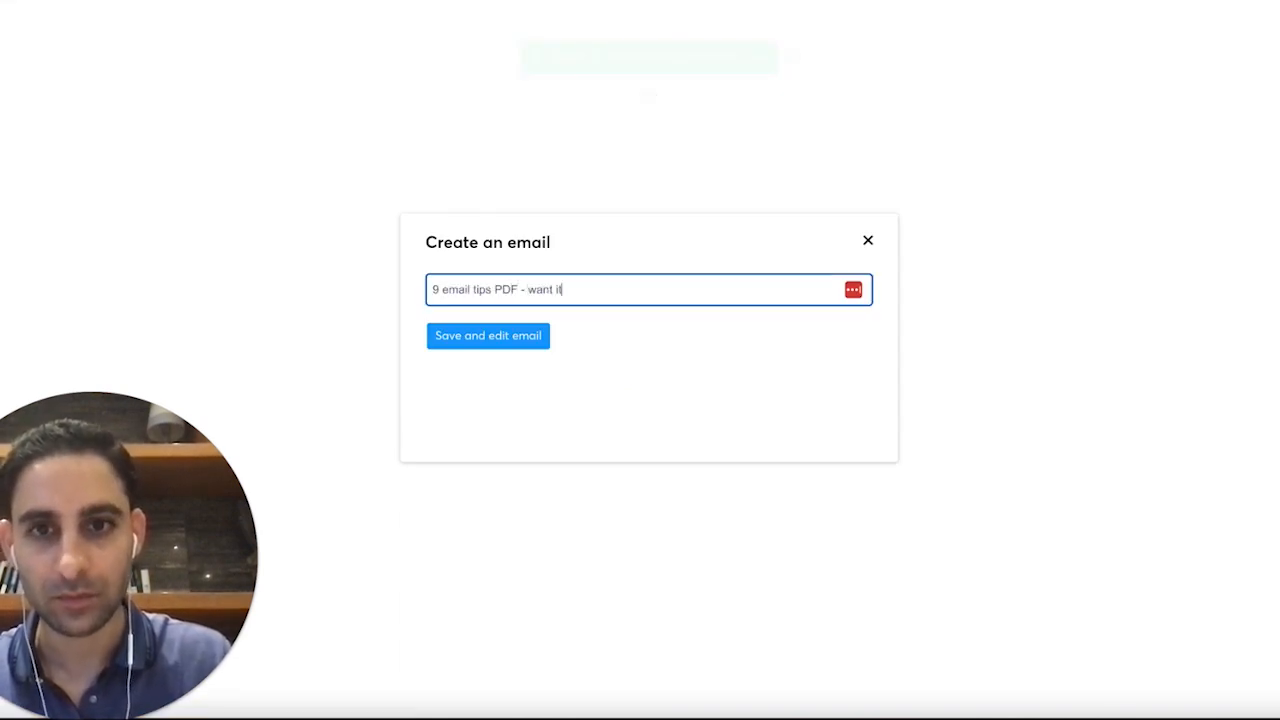
{"action": "key", "text": "BackSpace"}
{"action": "key", "text": "BackSpace"}
{"action": "key", "text": "BackSpace"}
{"action": "key", "text": "BackSpace"}
{"action": "key", "text": "BackSpace"}
{"action": "key", "text": "BackSpace"}
{"action": "key", "text": "BackSpace"}
{"action": "type", "text": "do you want it?"}
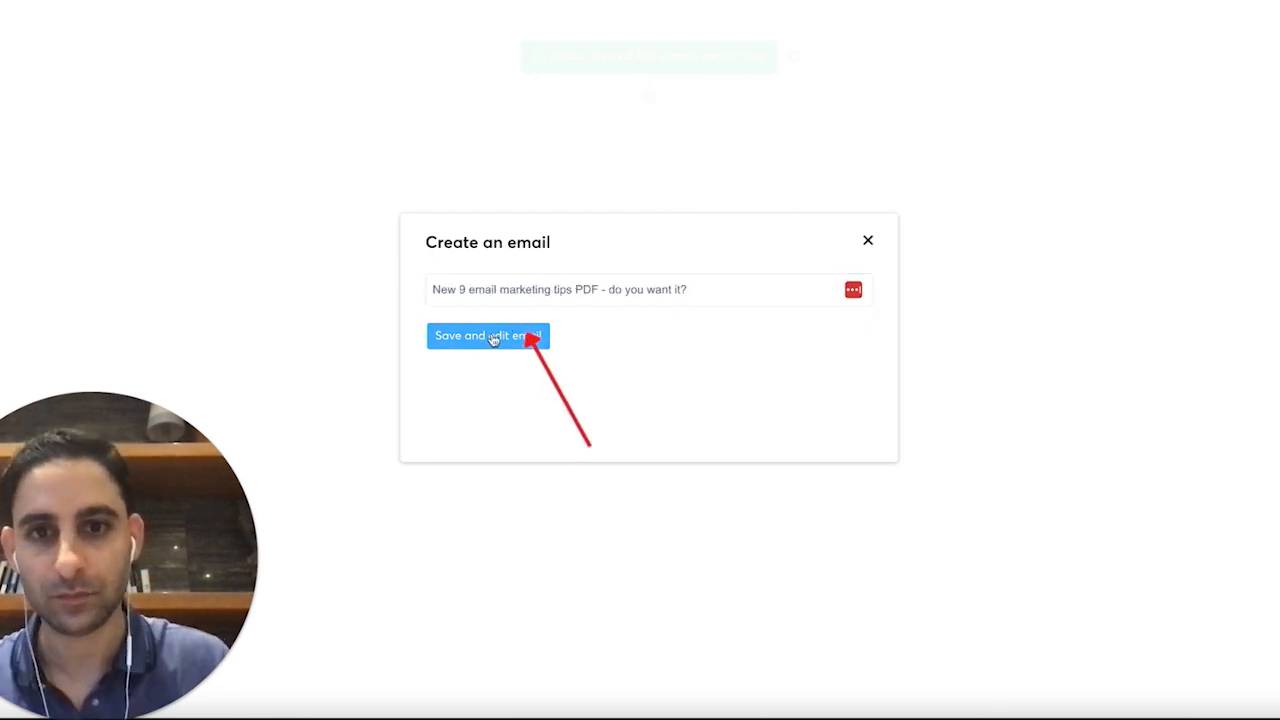
{"action": "left_click", "coordinate": [491, 336]}
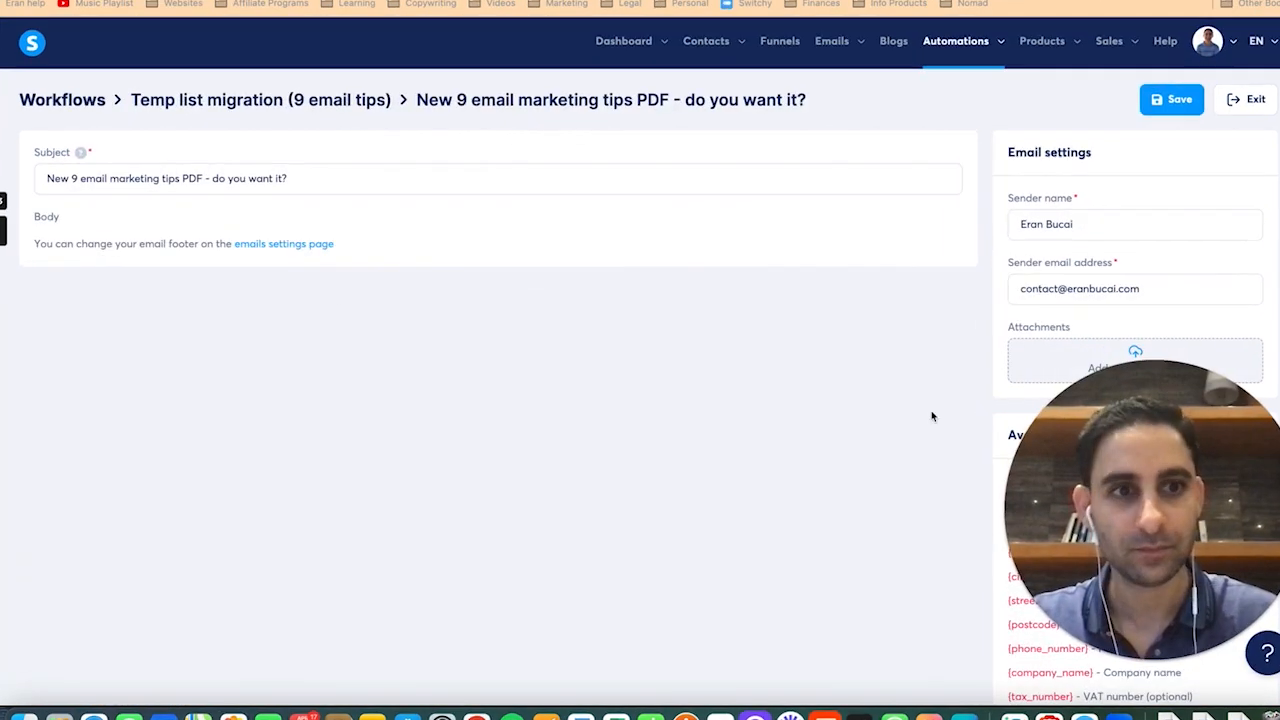
Step: Insert the first name substitute variable after "Hey" in the email's greeting
{"action": "left_click", "coordinate": [452, 290]}
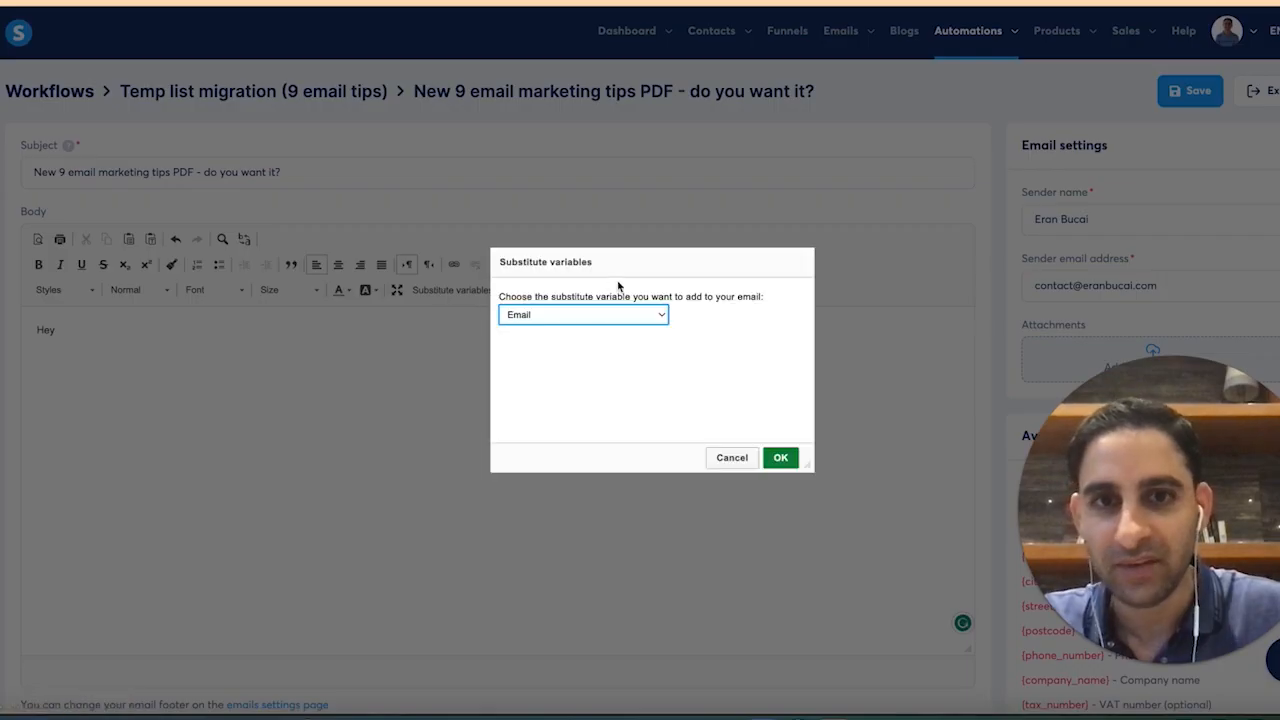
{"action": "left_click", "coordinate": [623, 314]}
{"action": "left_click", "coordinate": [614, 331]}
{"action": "left_click", "coordinate": [779, 457]}
Step: Add the line "You are getting this email as you have previously downloaded the 9 Email Marketing Tips to help with open rates, deliverability and sales PDF."
{"action": "key", "text": "Return"}
{"action": "type", "text": "You have"}
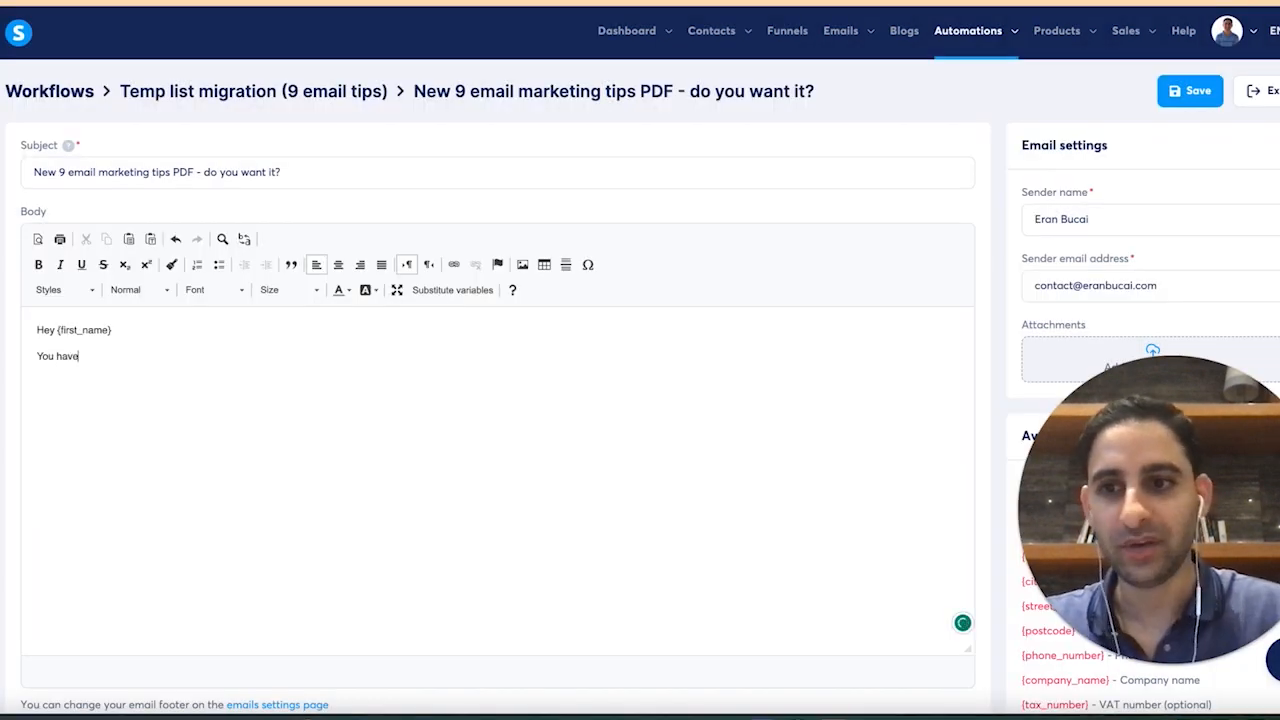
{"action": "type", "text": "u are getting this email as you have"}
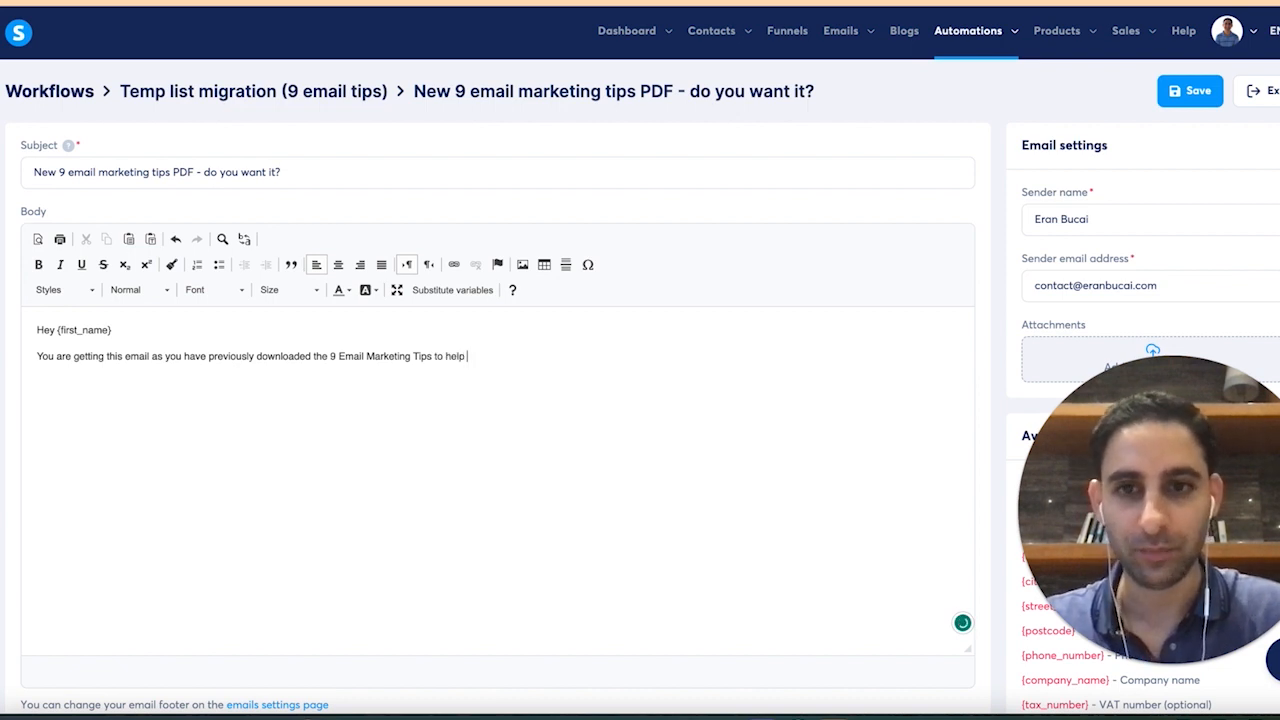
{"action": "type", "text": "tes"}
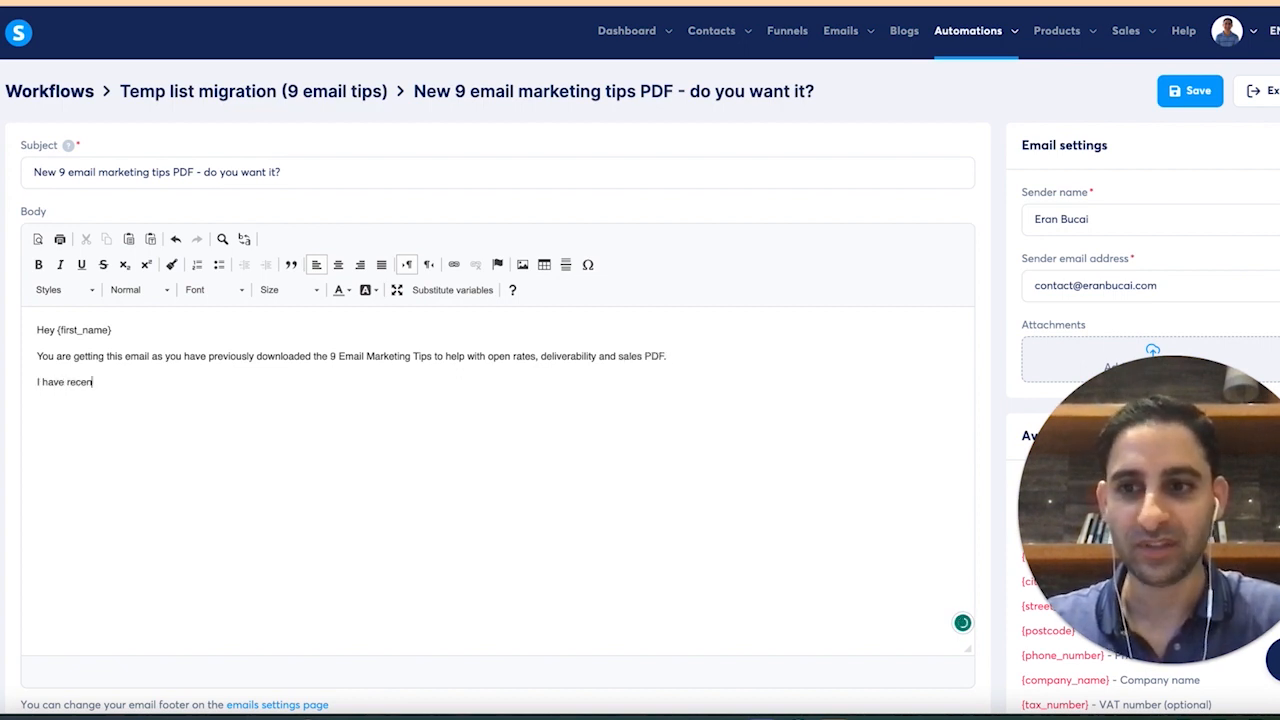
Step: Add the line "I have recently updated that PDF and wanted to check in case you are interested in receiving it again (the updated version)."
{"action": "type", "text": "pgrade"}
{"action": "key", "text": "BackSpace"}
{"action": "key", "text": "BackSpace"}
{"action": "type", "text": "dated that PDF and"}
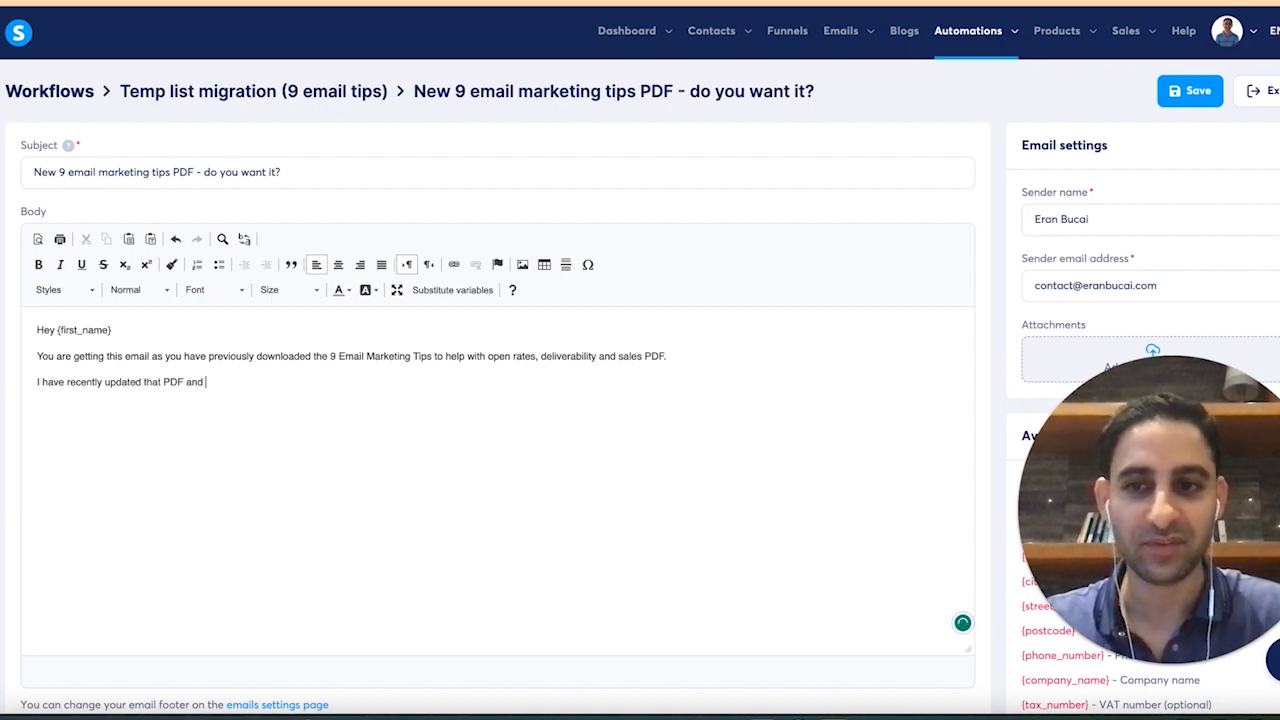
{"action": "type", "text": " wanted to check in case you are interested in receiving it again (the updated version)."}
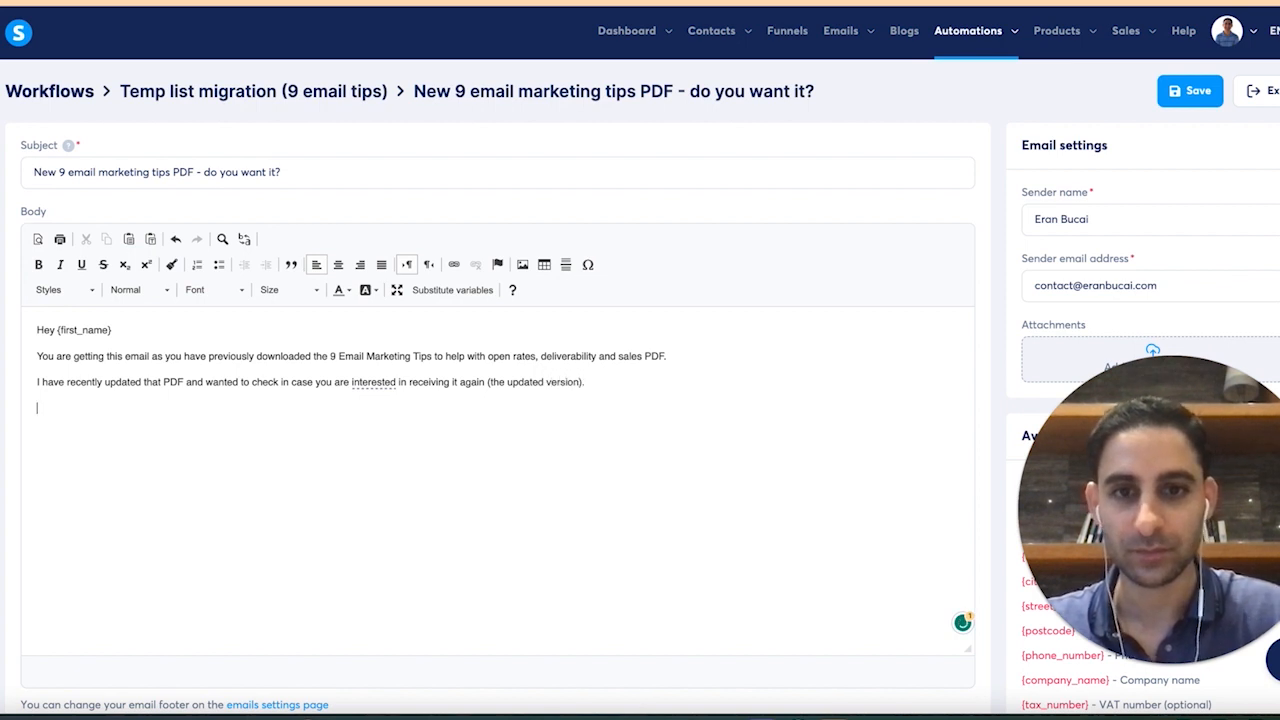
Step: Add "No need to re-subscribe." and "Simple click here and you'll automatically be sent that PDF.", and sign off with the sender's name
{"action": "type", "text": "-subscribe."}
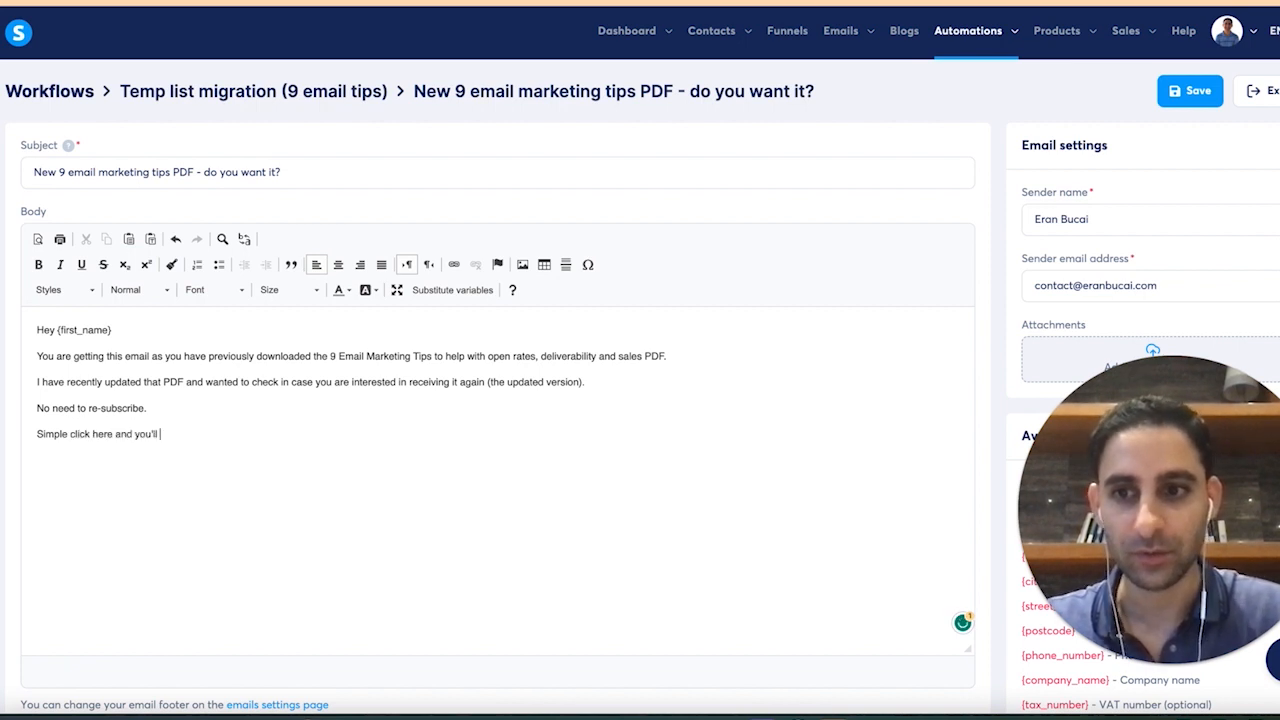
{"action": "type", "text": "ly be sent that PDF."}
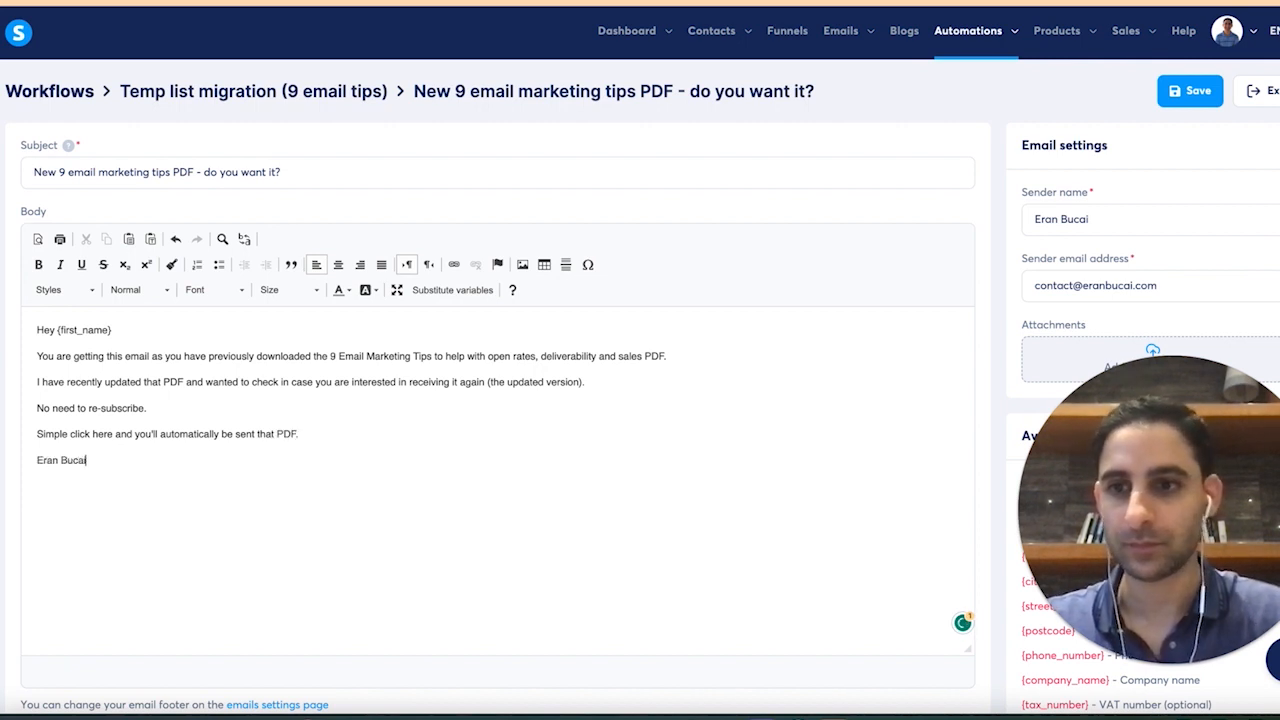
Step: Insert "Previously you downloaded it from my Kajabi website (which I have slowly migrated away from)." after the email's opening sentence
{"action": "left_click", "coordinate": [668, 357]}
{"action": "key", "text": "Return"}
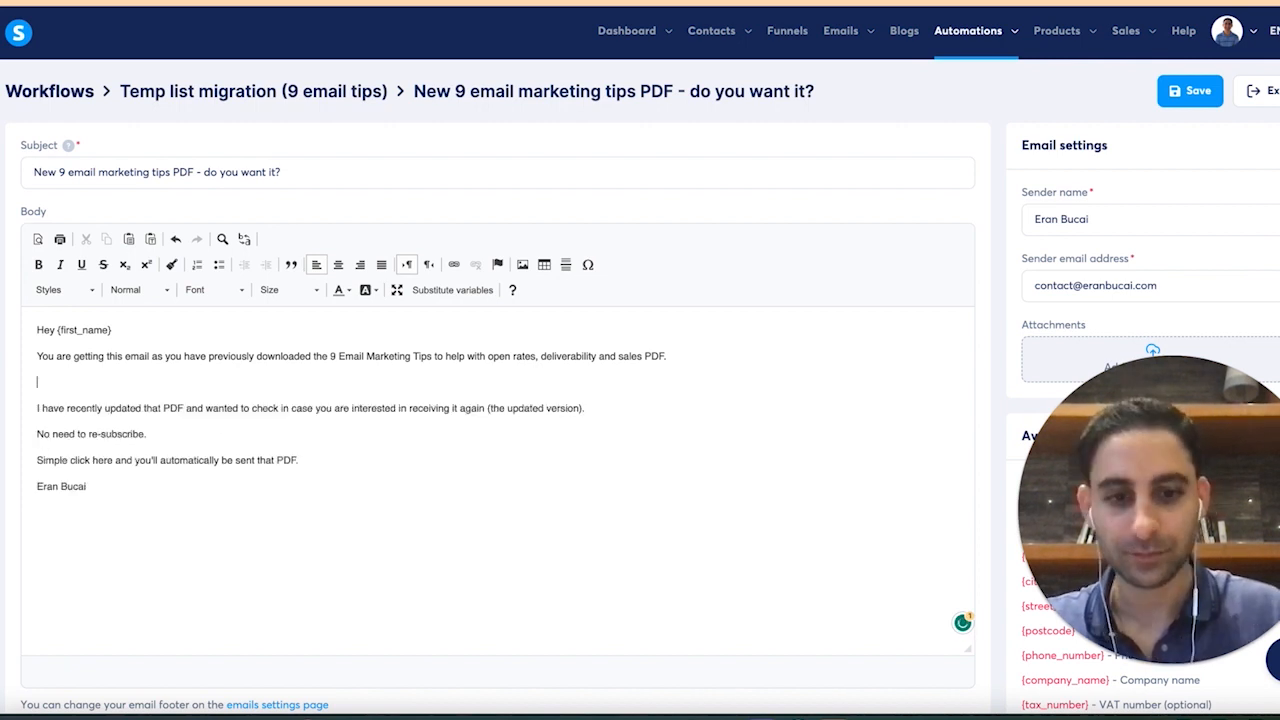
{"action": "type", "text": "Previously you downloaded it from my Kajabi website (which I have slowly migrated away from"}
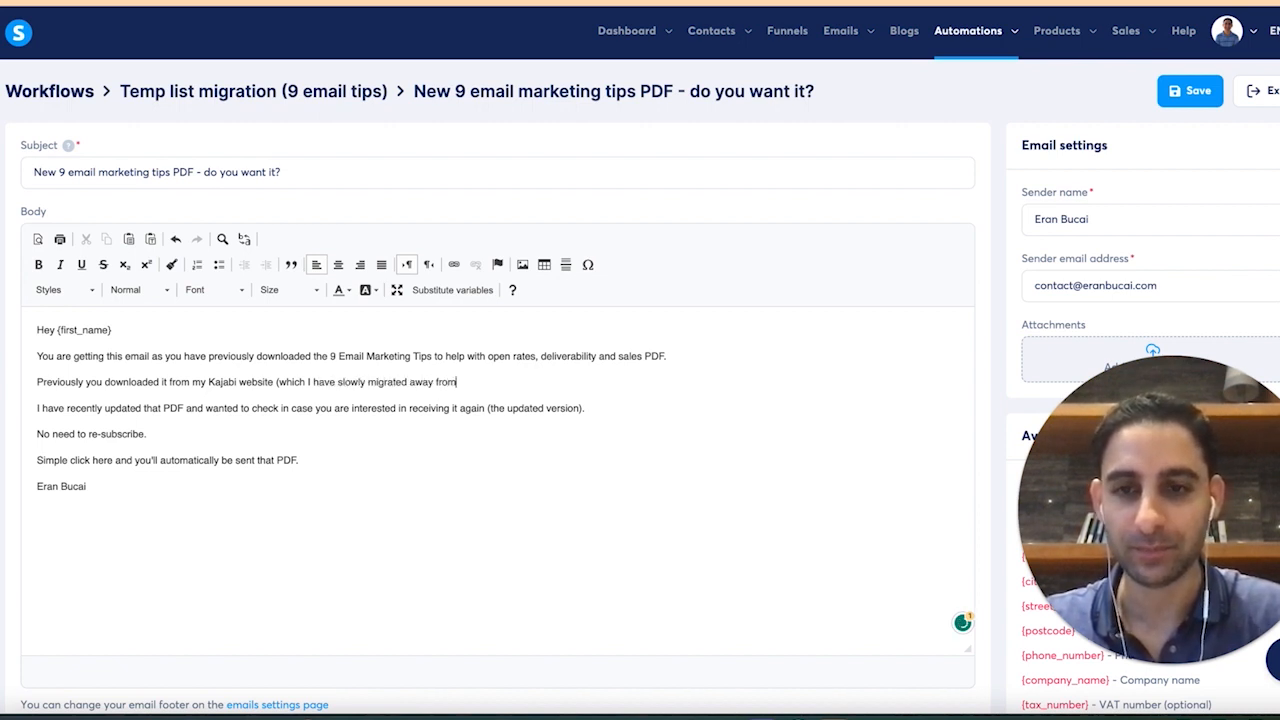
{"action": "type", "text": ")."}
Step: Add "Since I am now using Systeme.io, I am sending you this email from this new email provider." below the Kajabi line
{"action": "key", "text": "Return"}
{"action": "type", "text": "Since I am now using Systeme.io, I"}
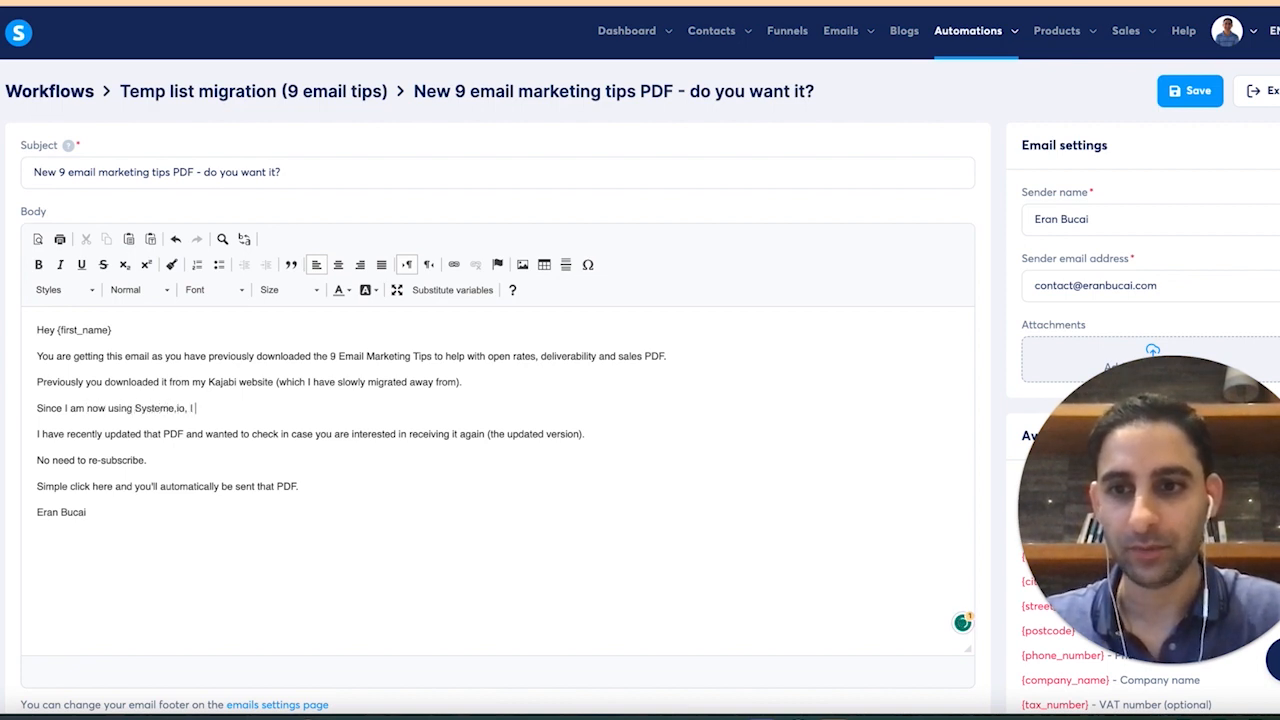
{"action": "type", "text": "you this email"}
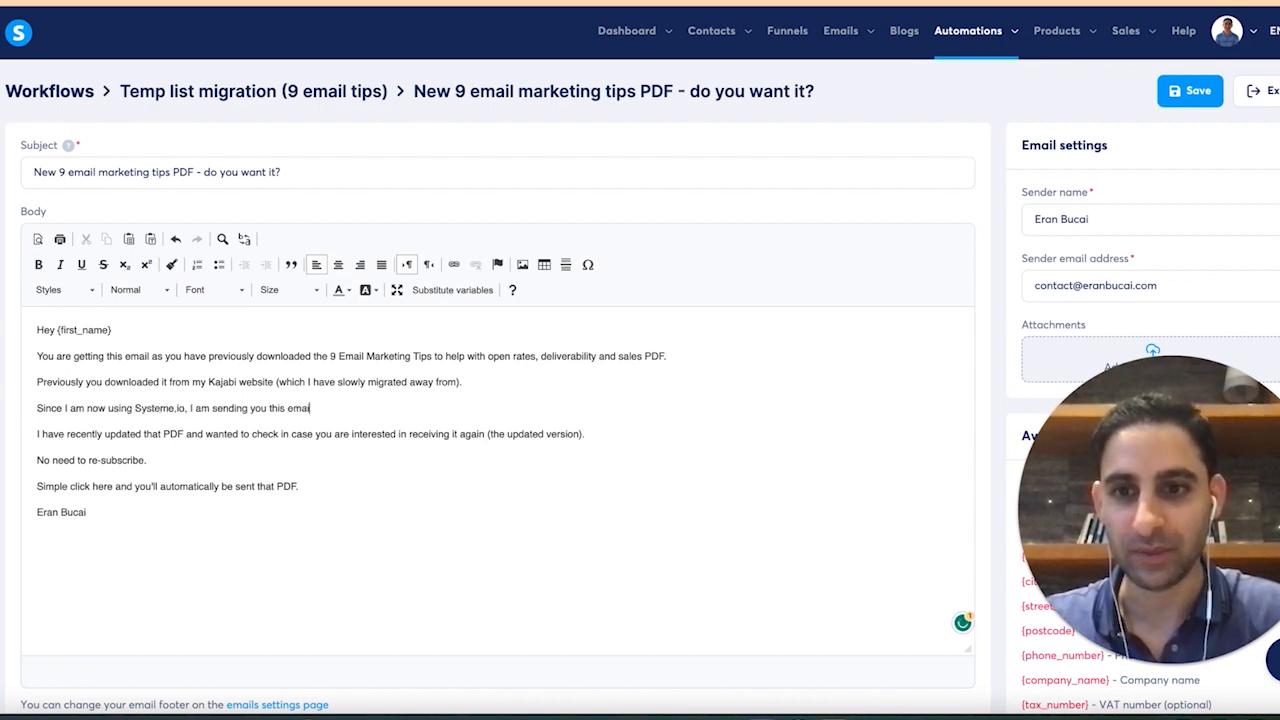
{"action": "type", "text": "ew email provider."}
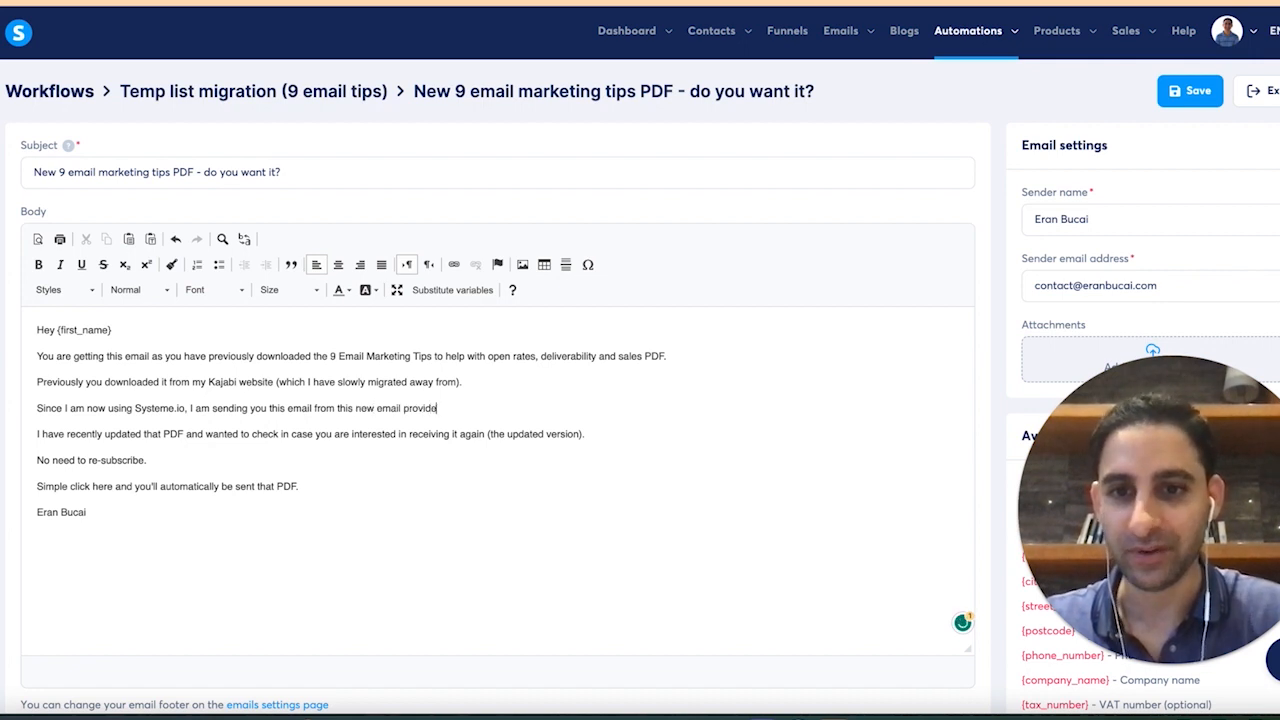
Step: Replace "No need to re-subscribe." with "If you want that PDF again,", join it to the next line as "simply click here" and select those last words
{"action": "key", "text": "Down"}
{"action": "key", "text": "Down"}
{"action": "key", "text": "super+BackSpace"}
{"action": "type", "text": "If you want that "}
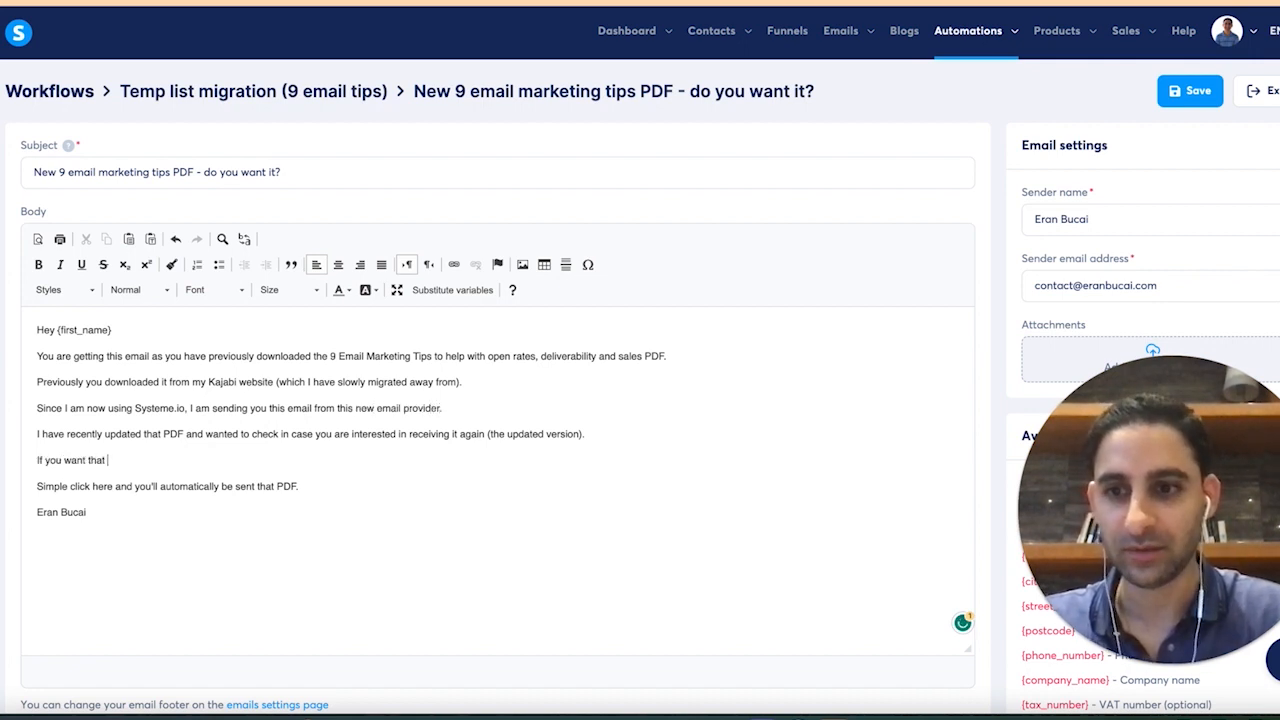
{"action": "type", "text": "PDF again,"}
{"action": "key", "text": "Delete"}
{"action": "key", "text": "Delete"}
{"action": "type", "text": "s"}
{"action": "key", "text": "Right"}
{"action": "key", "text": "Right"}
{"action": "key", "text": "Right"}
{"action": "key", "text": "Right"}
{"action": "key", "text": "Right"}
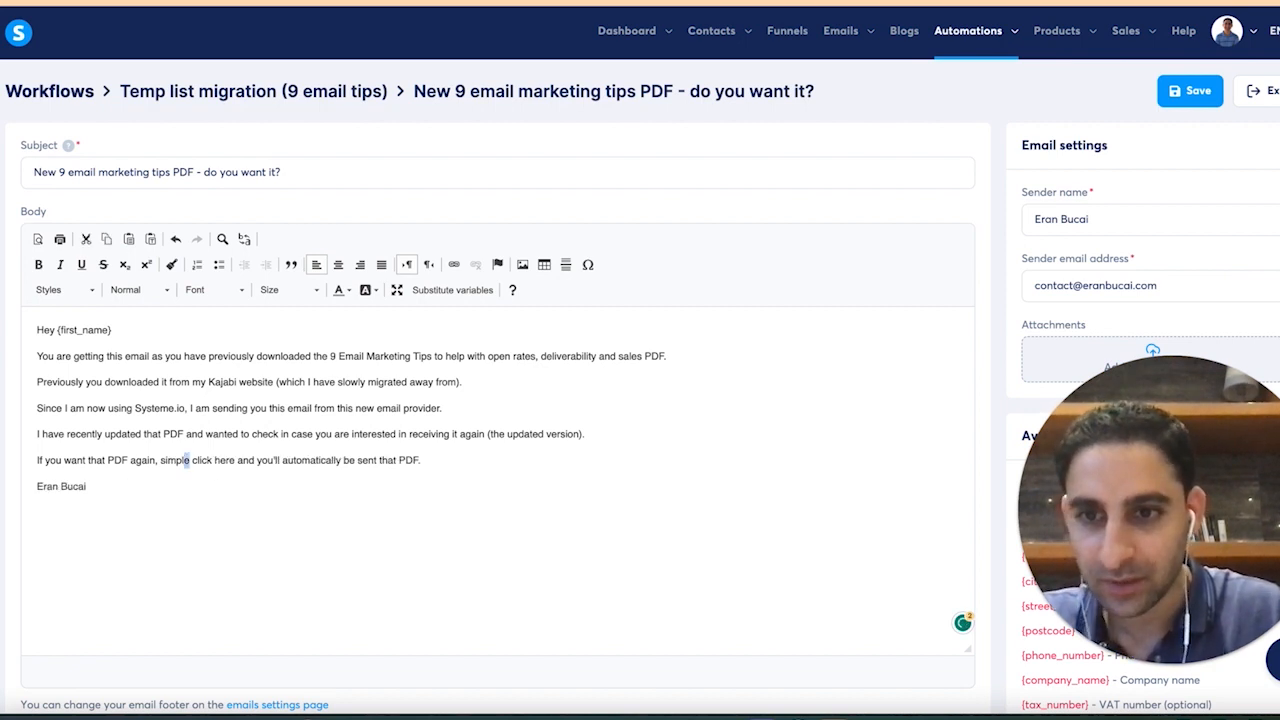
{"action": "key", "text": "BackSpace"}
{"action": "type", "text": "y"}
{"action": "left_click_drag", "start_coordinate": [160, 460], "coordinate": [234, 460]}
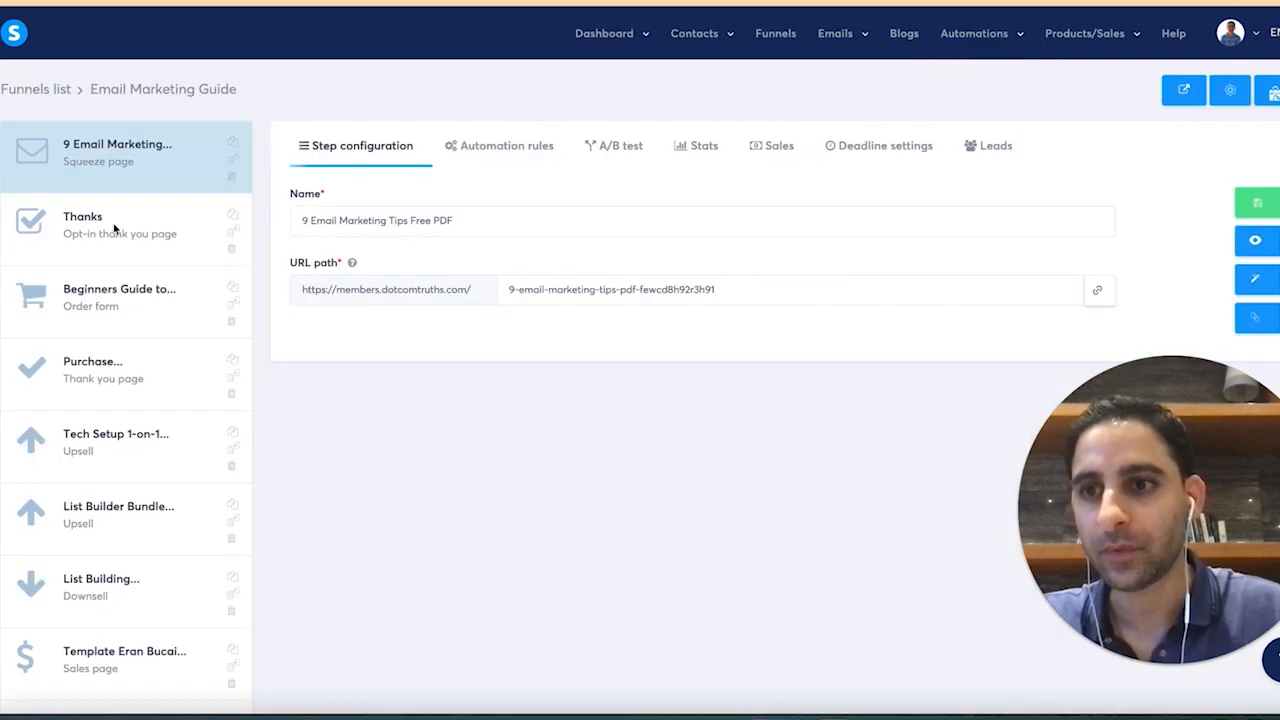
Step: Copy the page URL of the Thanks step in the Email Marketing Guide funnel and open that step's automation rules
{"action": "left_click", "coordinate": [118, 230]}
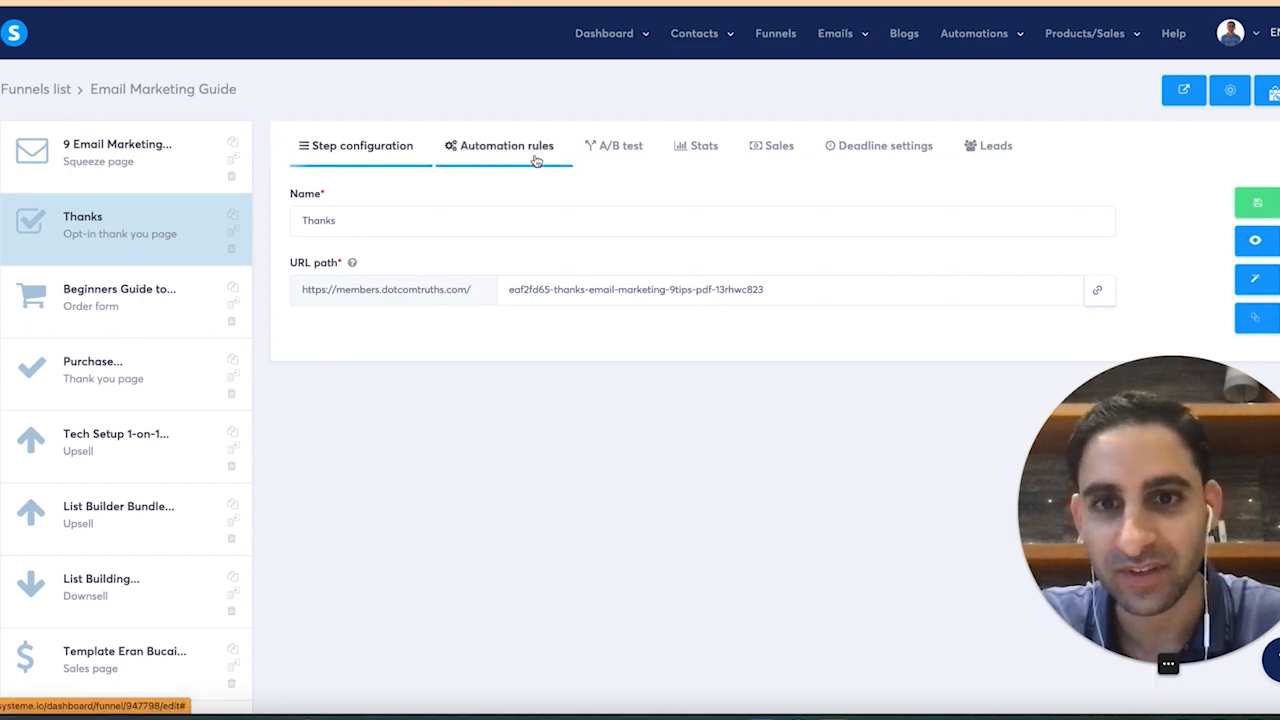
{"action": "left_click", "coordinate": [1098, 290]}
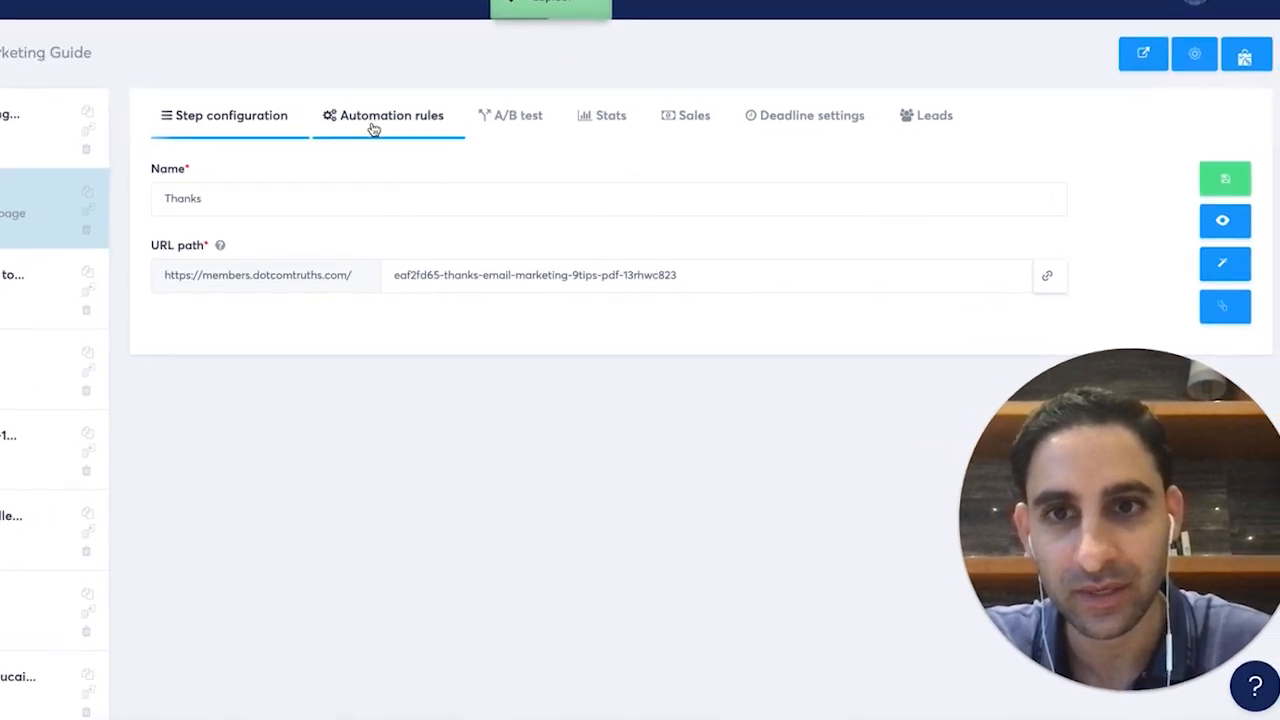
{"action": "left_click", "coordinate": [492, 150]}
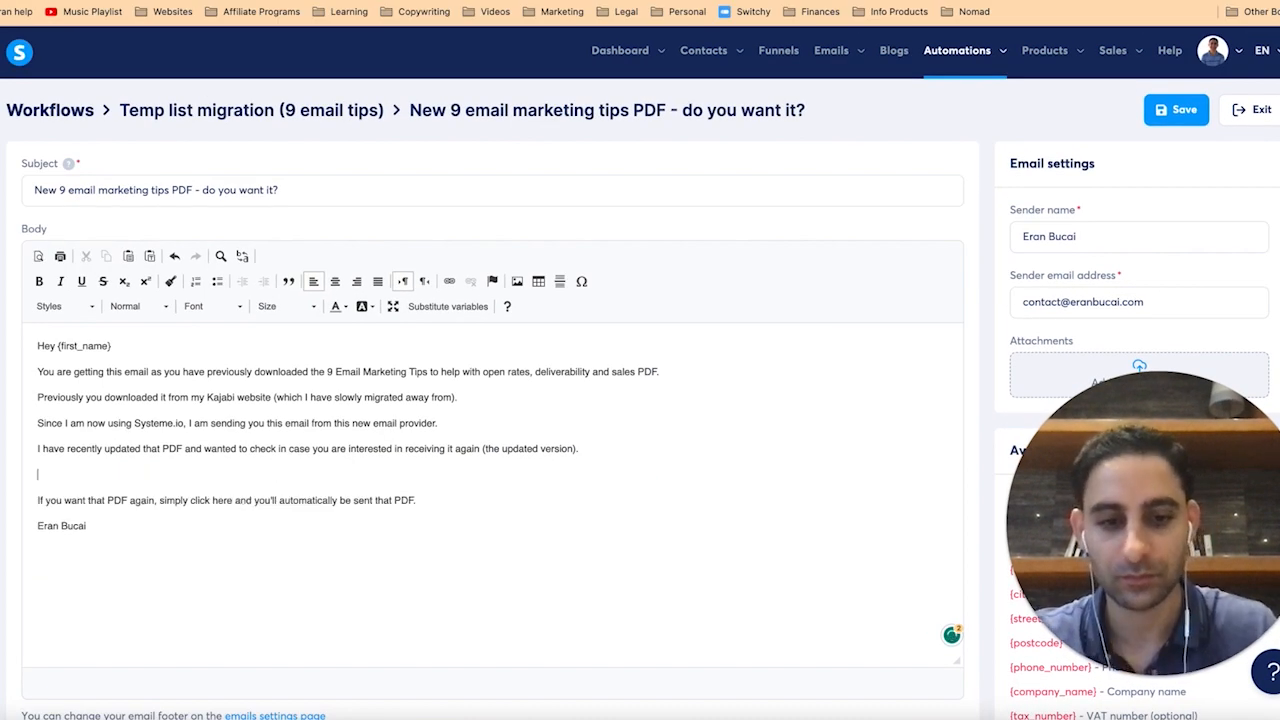
Step: Below the email's updated-version line, add "I didn't want to randomly email it to you in case it is of no interest anymore"
{"action": "type", "text": "I didn't want to ranod"}
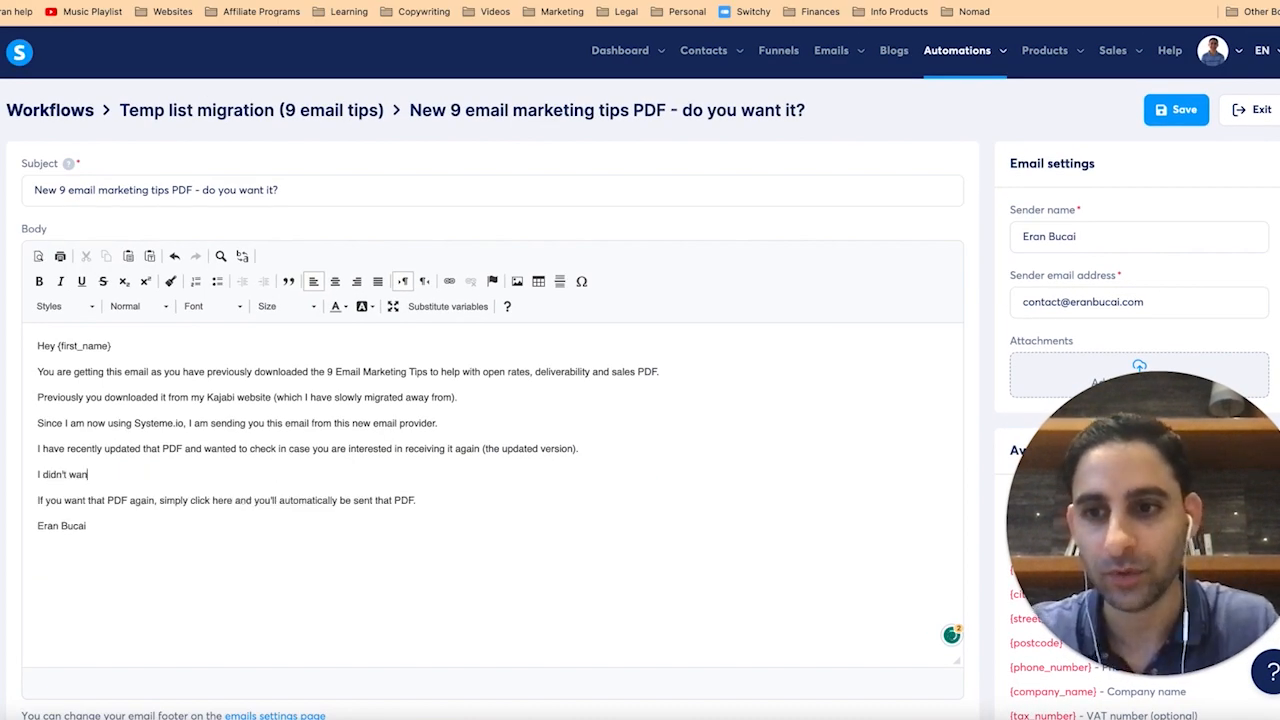
{"action": "key", "text": "BackSpace"}
{"action": "key", "text": "BackSpace"}
{"action": "type", "text": "domly email it to you in case it is of no interest anymore, as you may have downloa"}
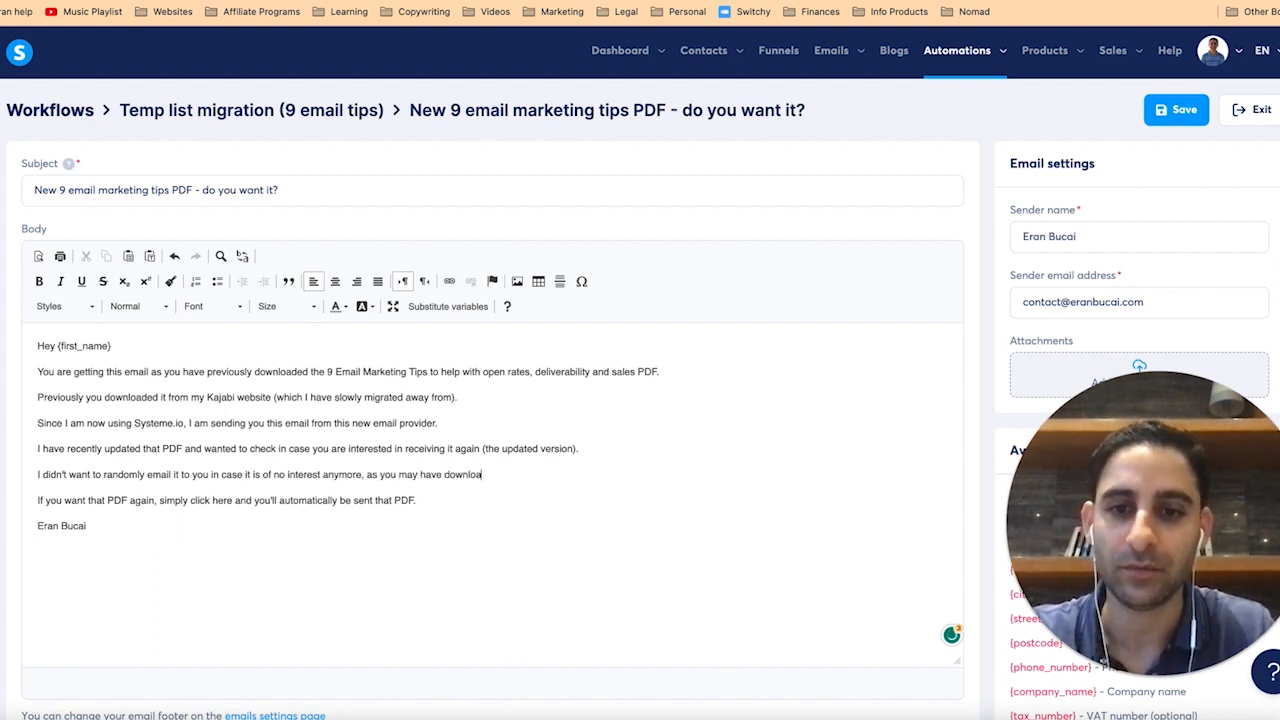
Step: Finish the new email sentence with "as you may have requested it months ago already."
{"action": "key", "text": "BackSpace"}
{"action": "key", "text": "BackSpace"}
{"action": "key", "text": "BackSpace"}
{"action": "key", "text": "BackSpace"}
{"action": "key", "text": "BackSpace"}
{"action": "key", "text": "BackSpace"}
{"action": "key", "text": "BackSpace"}
{"action": "type", "text": "requeste"}
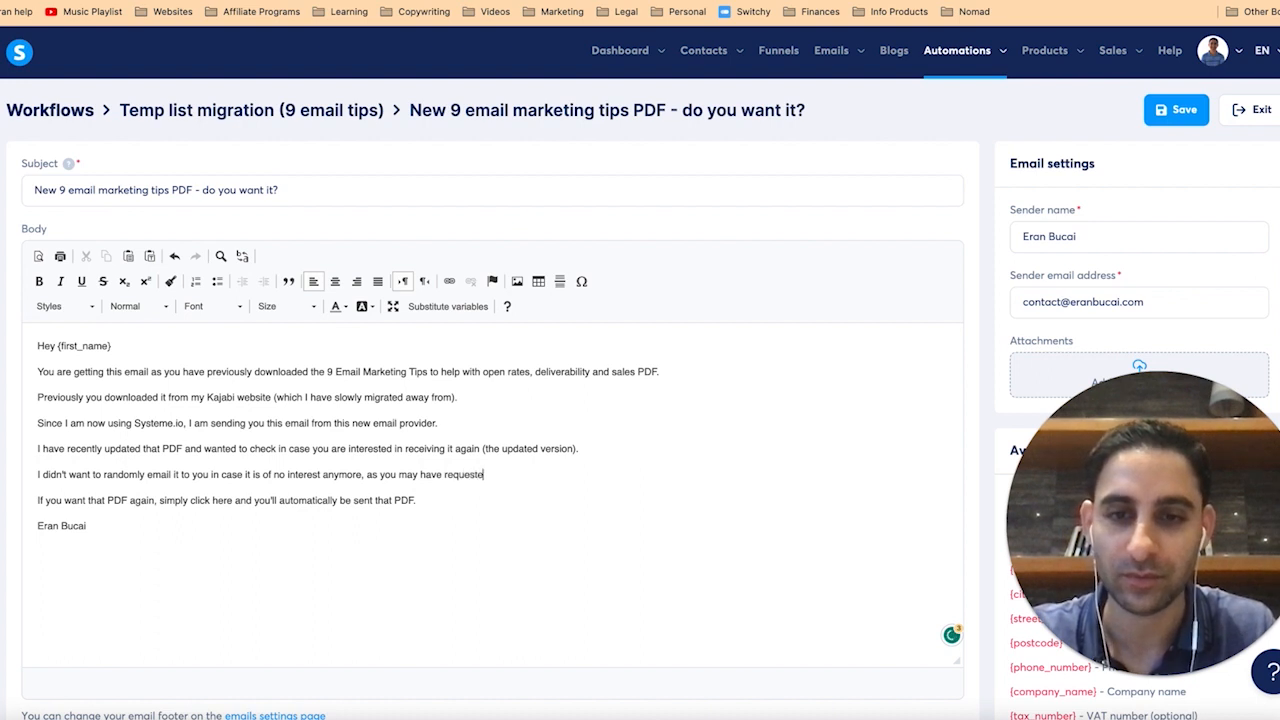
{"action": "type", "text": "d it months ag"}
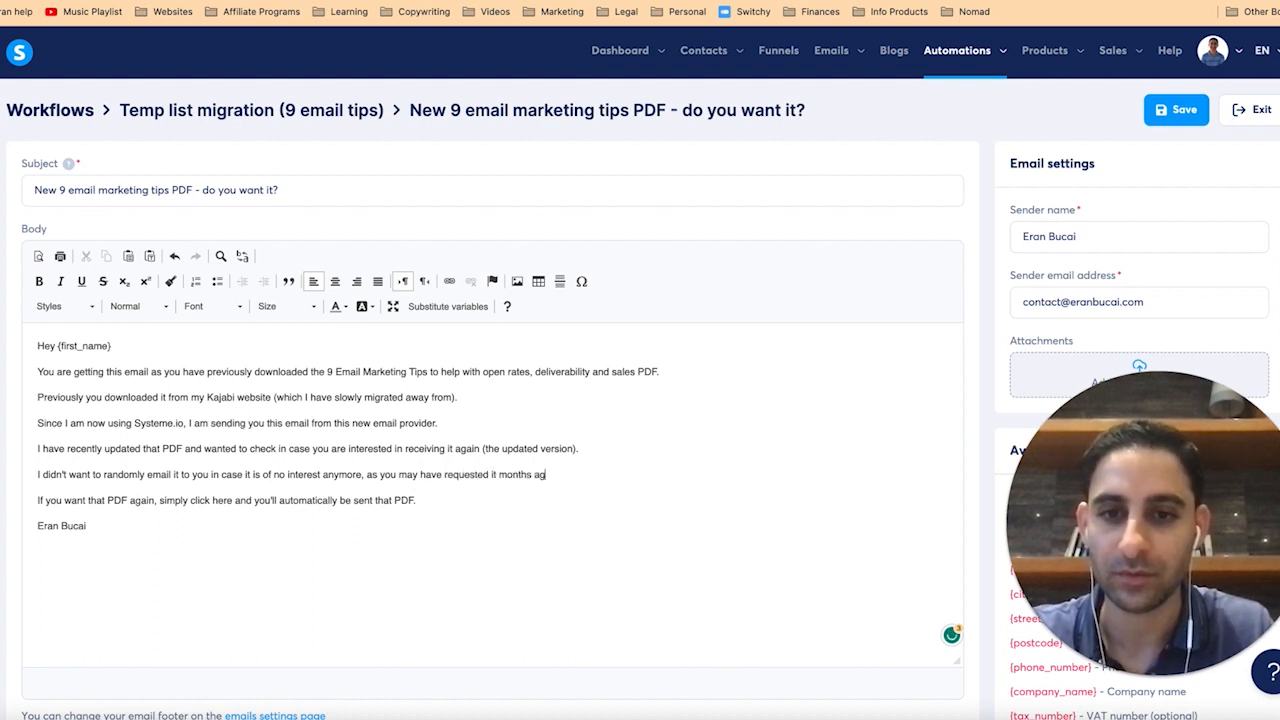
{"action": "type", "text": "o already."}
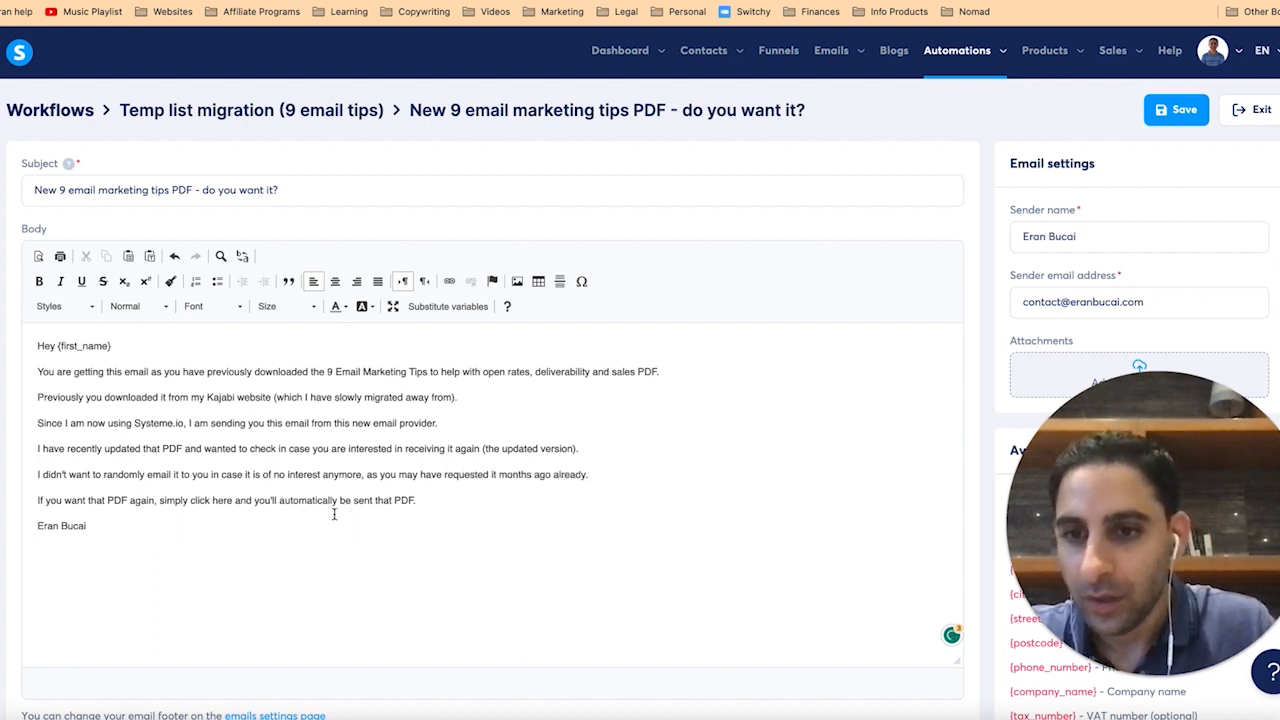
Step: Link "simply click here and you'll automatically be sent that PDF" to the copied Thanks page URL
{"action": "left_click_drag", "start_coordinate": [160, 500], "coordinate": [414, 500]}
{"action": "left_click", "coordinate": [450, 283]}
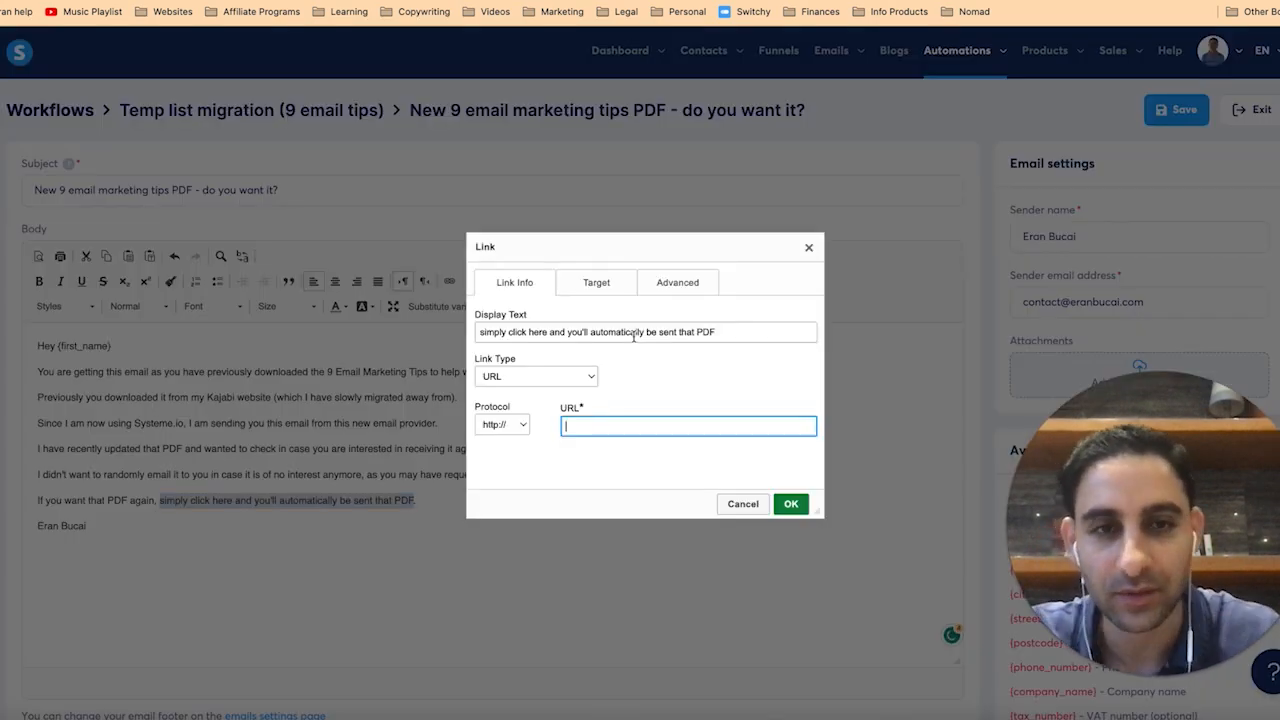
{"action": "key", "text": "ctrl+v"}
{"action": "left_click", "coordinate": [790, 504]}
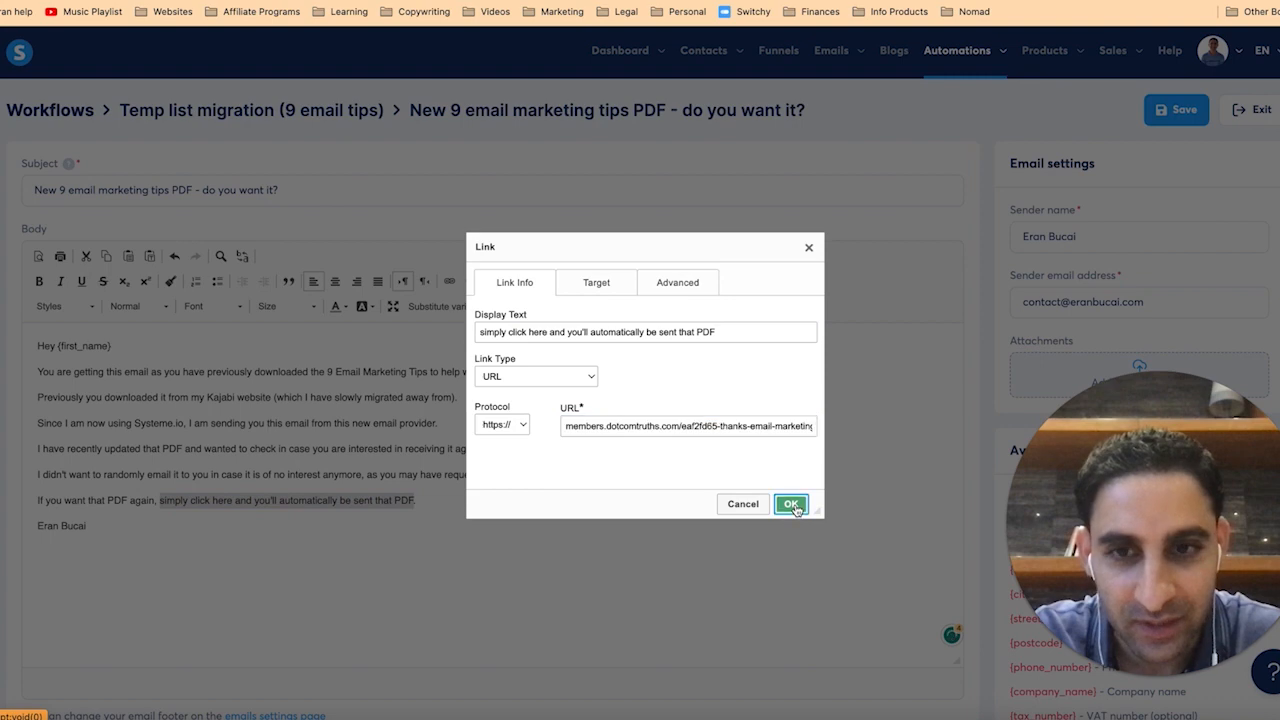
Step: Set the font size of the entire email body to 20 and look over the formatted email
{"action": "key", "text": "ctrl+a"}
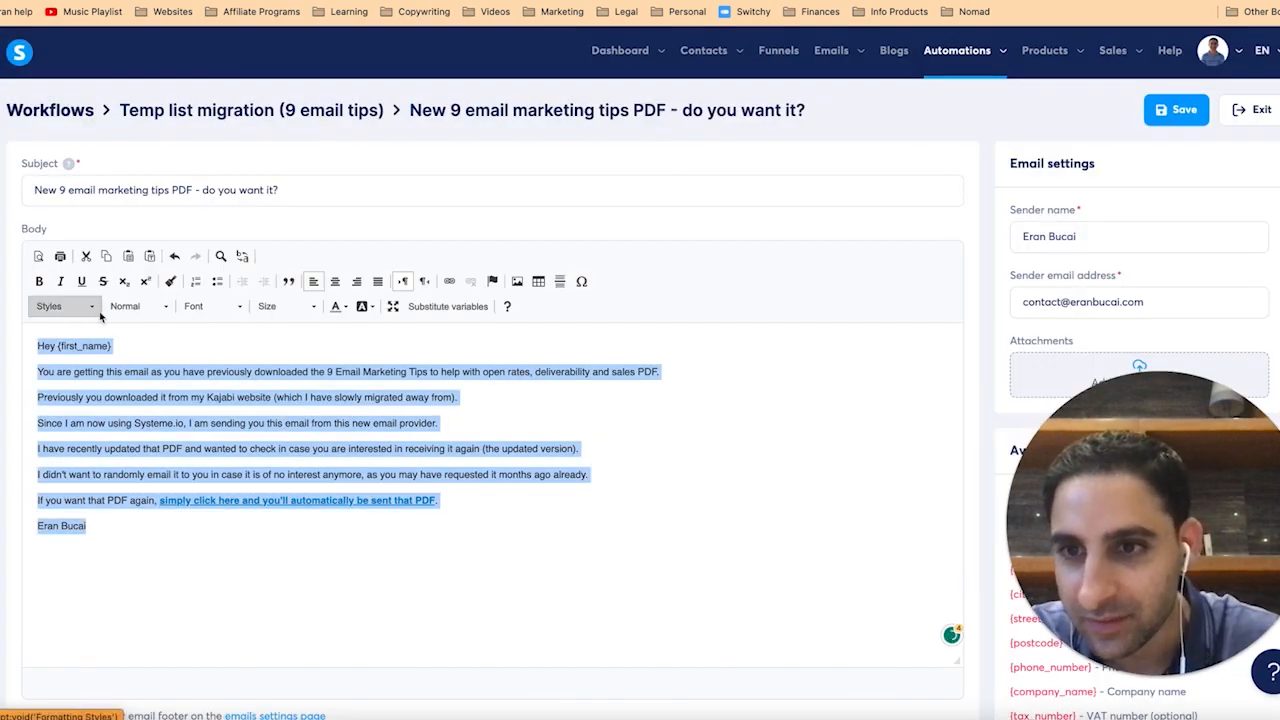
{"action": "left_click", "coordinate": [152, 310]}
{"action": "left_click", "coordinate": [288, 306]}
{"action": "left_click", "coordinate": [286, 429]}
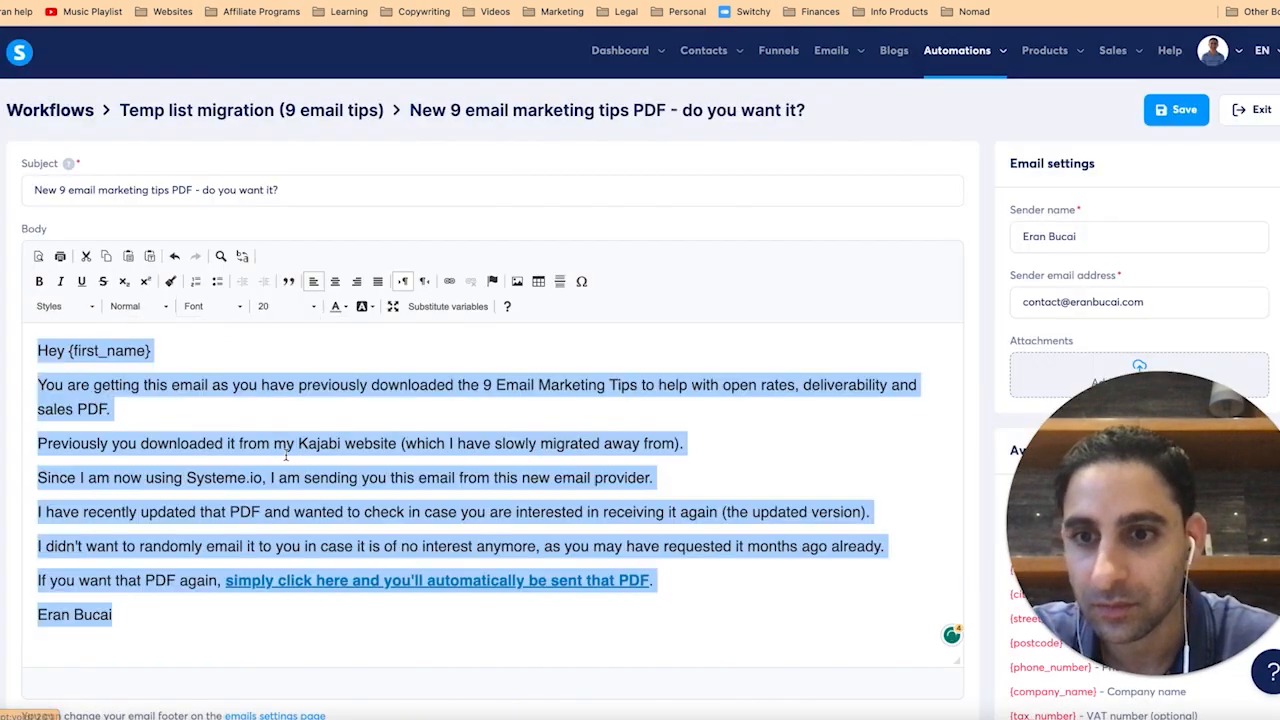
{"action": "left_click", "coordinate": [714, 457]}
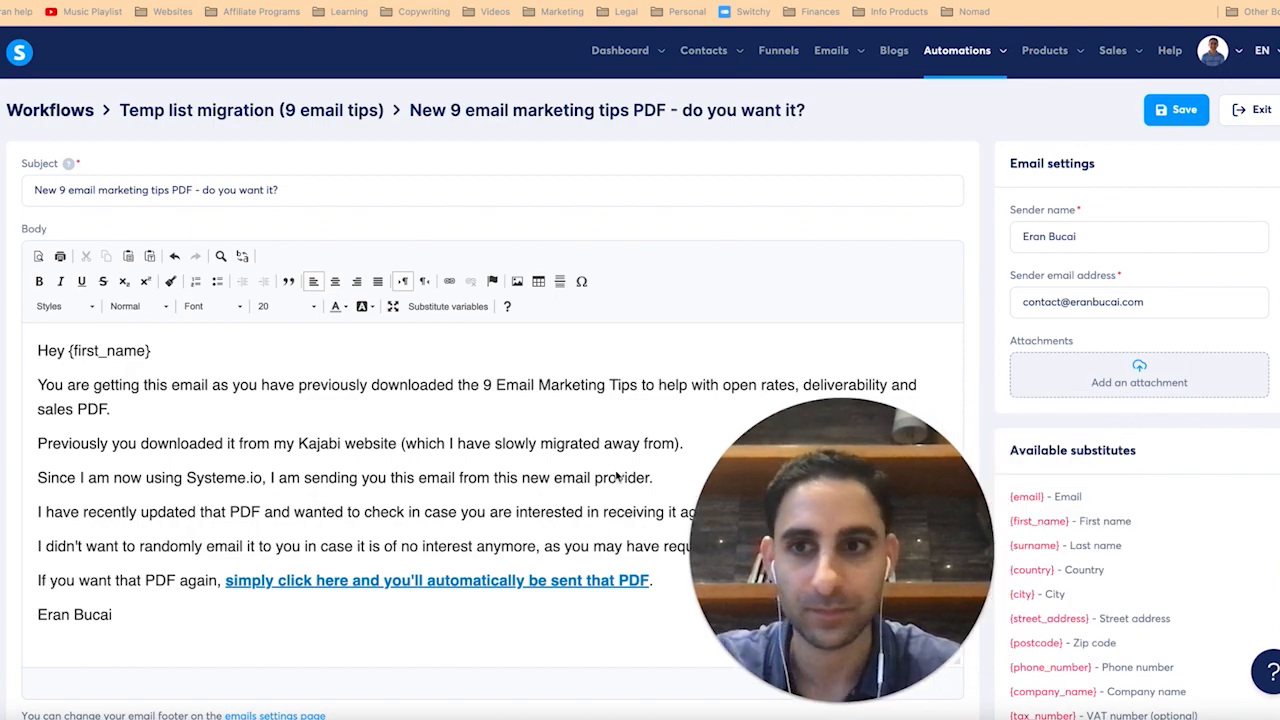
{"action": "scroll", "coordinate": [1014, 316], "scroll_direction": "down", "scroll_amount": 3}
{"action": "scroll", "coordinate": [1174, 193], "scroll_direction": "up", "scroll_amount": 3}
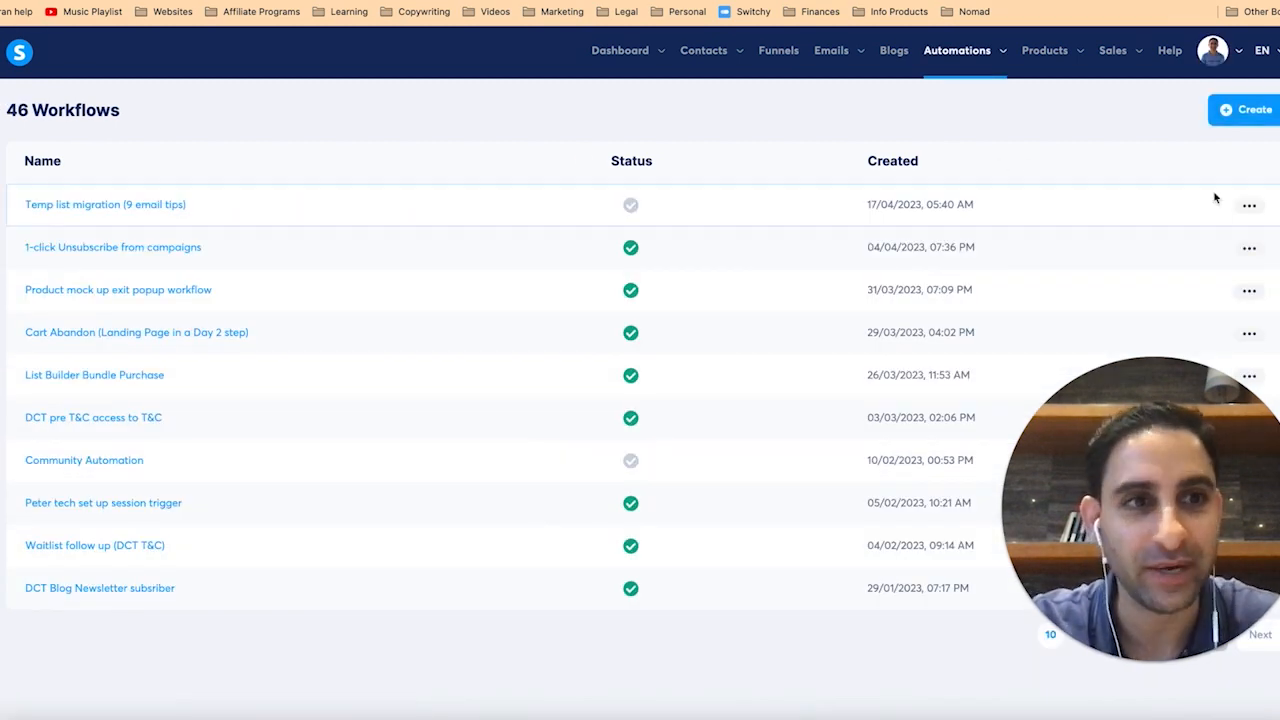
Step: Activate the "Temp list migration (9 email tips)" workflow
{"action": "left_click", "coordinate": [1249, 205]}
{"action": "left_click", "coordinate": [1198, 270]}
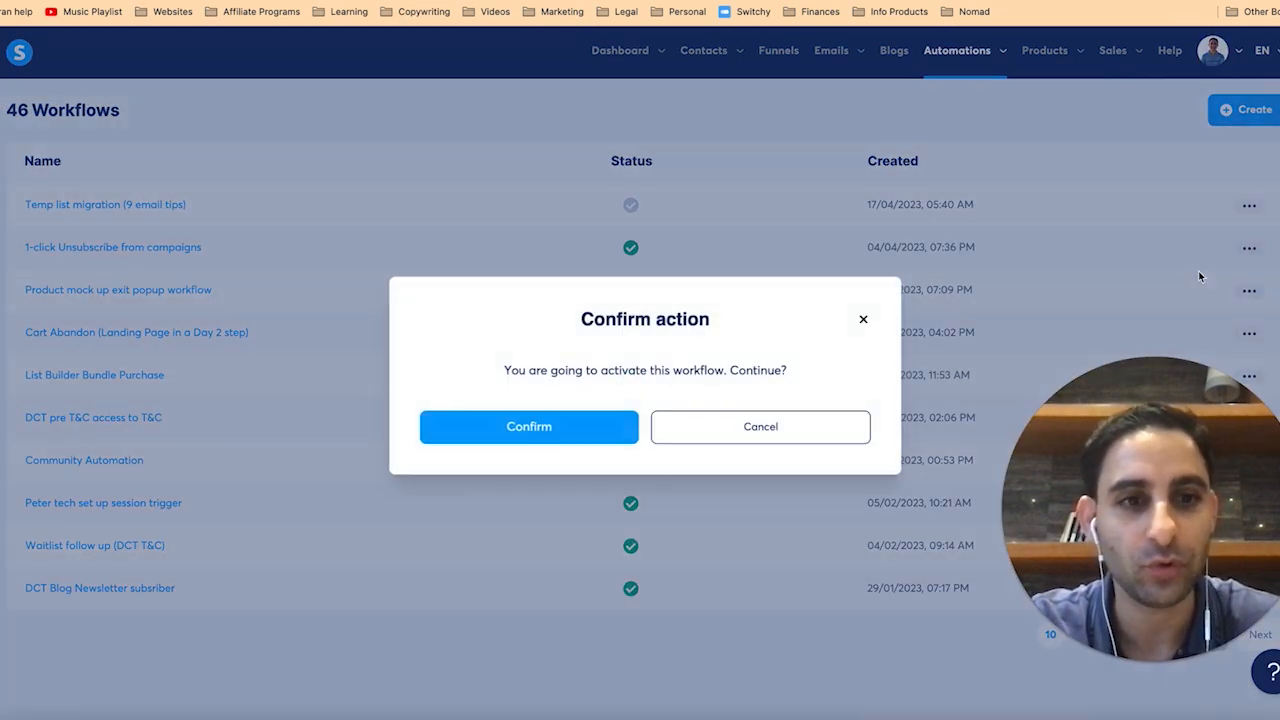
{"action": "left_click", "coordinate": [576, 426]}
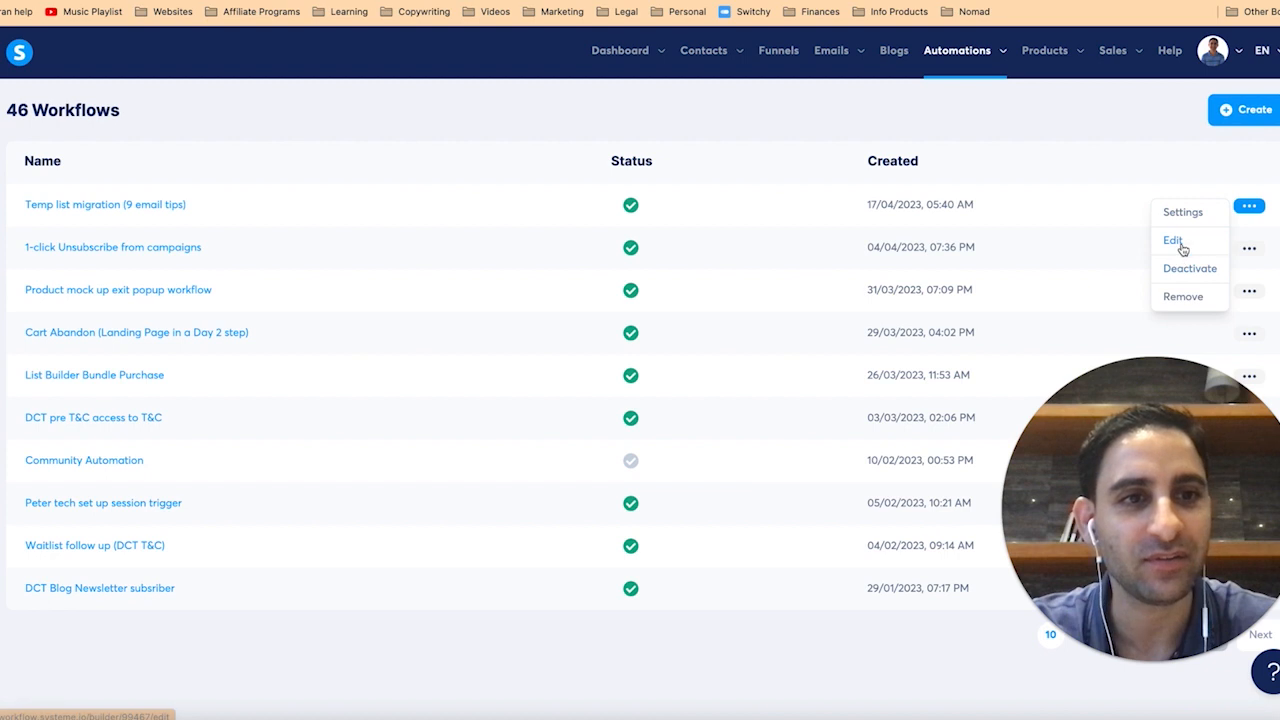
Step: Rename the "Temp list migration (9 email tips)" workflow as "Kajabi migration (9 email tips PDF)"
{"action": "left_click", "coordinate": [1192, 217]}
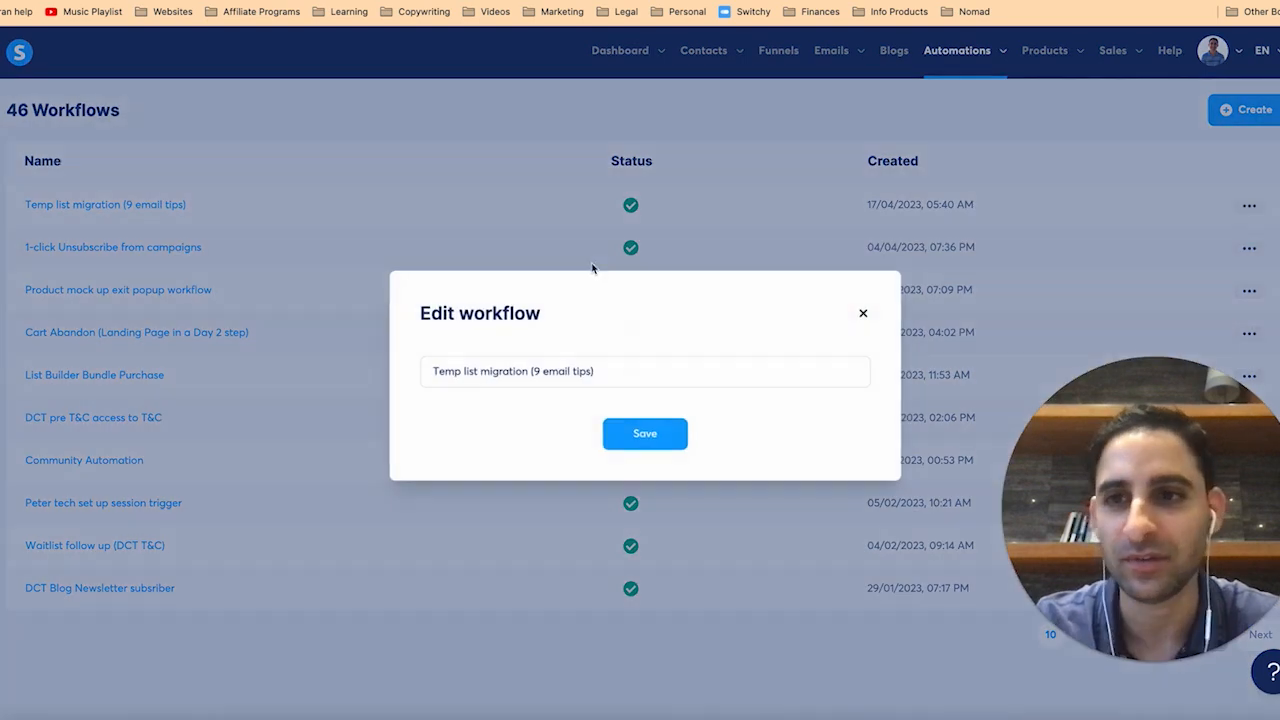
{"action": "left_click", "coordinate": [485, 369]}
{"action": "key", "text": "super+shift+Left"}
{"action": "type", "text": "Kajabi"}
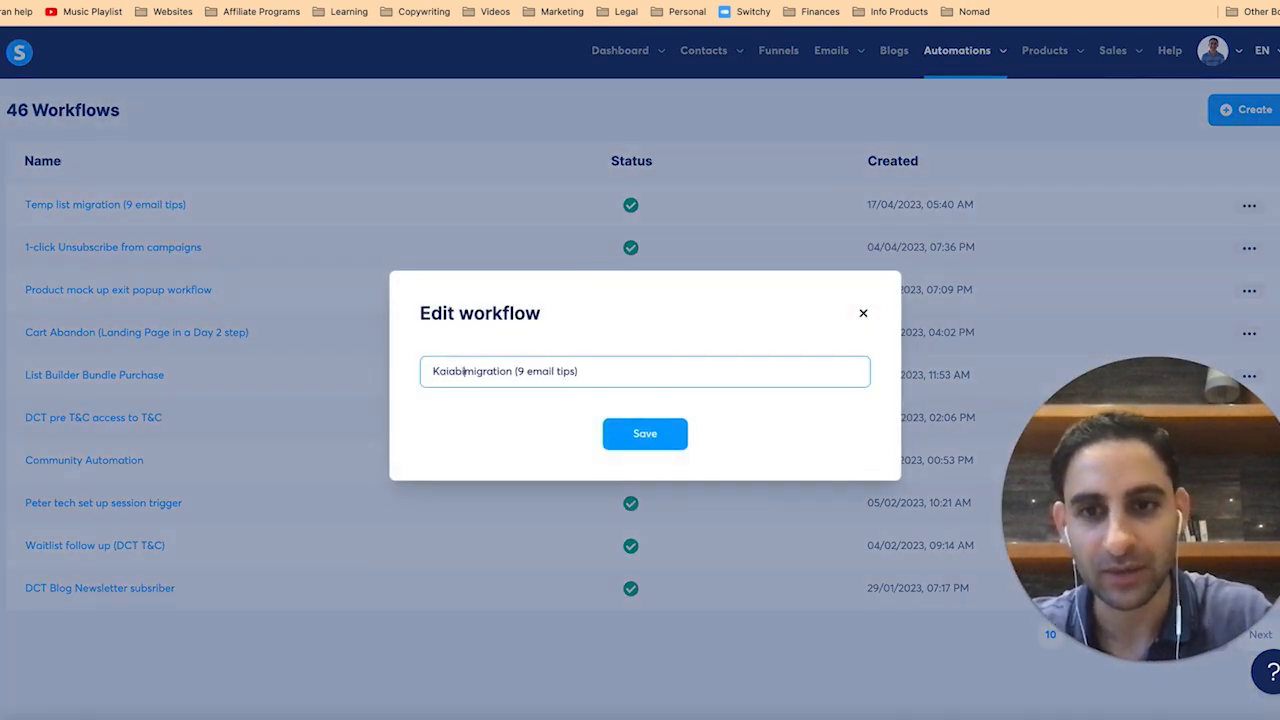
{"action": "key", "text": "BackSpace"}
{"action": "key", "text": "BackSpace"}
{"action": "key", "text": "BackSpace"}
{"action": "key", "text": "BackSpace"}
{"action": "type", "text": "jabi migration "}
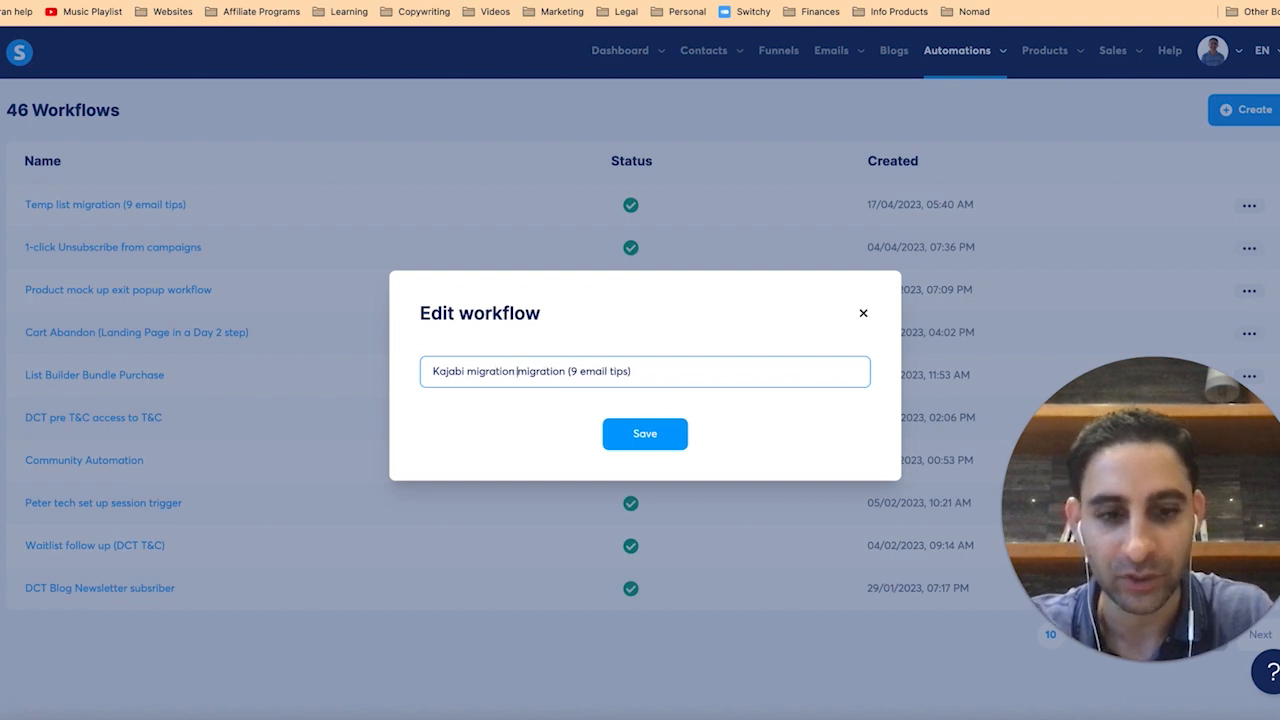
{"action": "type", "text": "(9 email tips PDF)"}
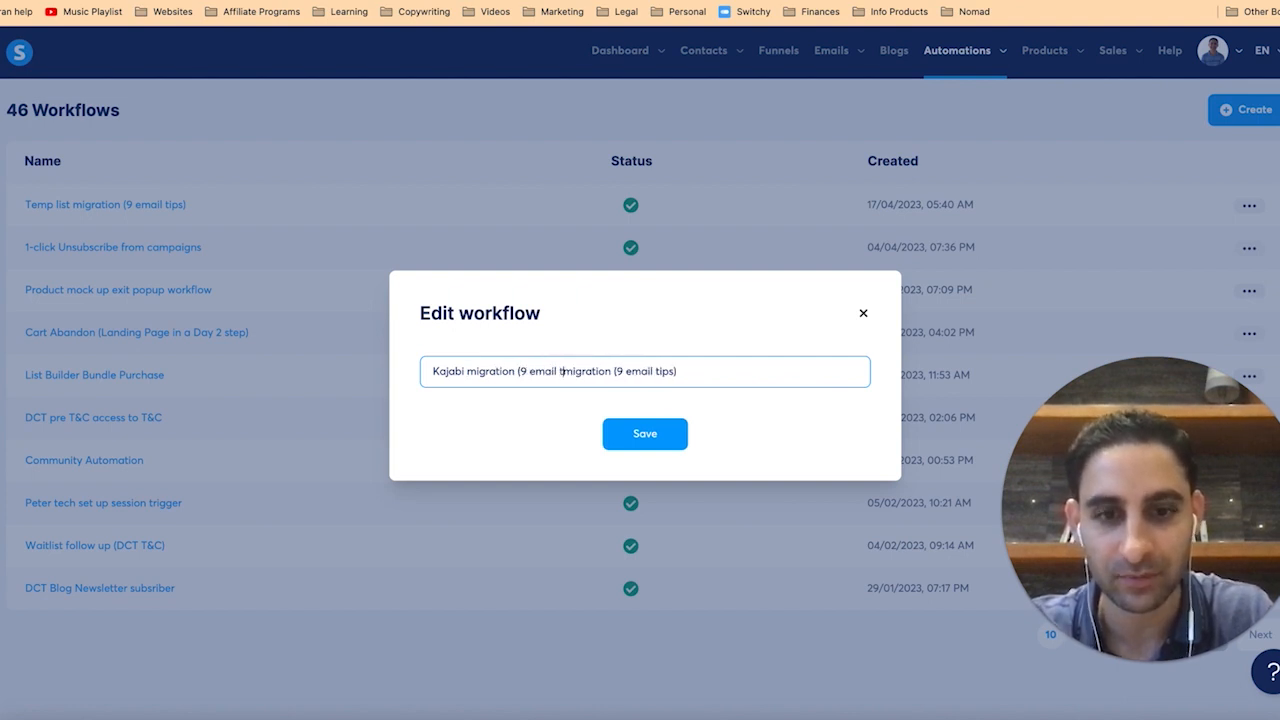
{"action": "key", "text": "super+shift+Right"}
{"action": "key", "text": "BackSpace"}
{"action": "left_click", "coordinate": [643, 434]}
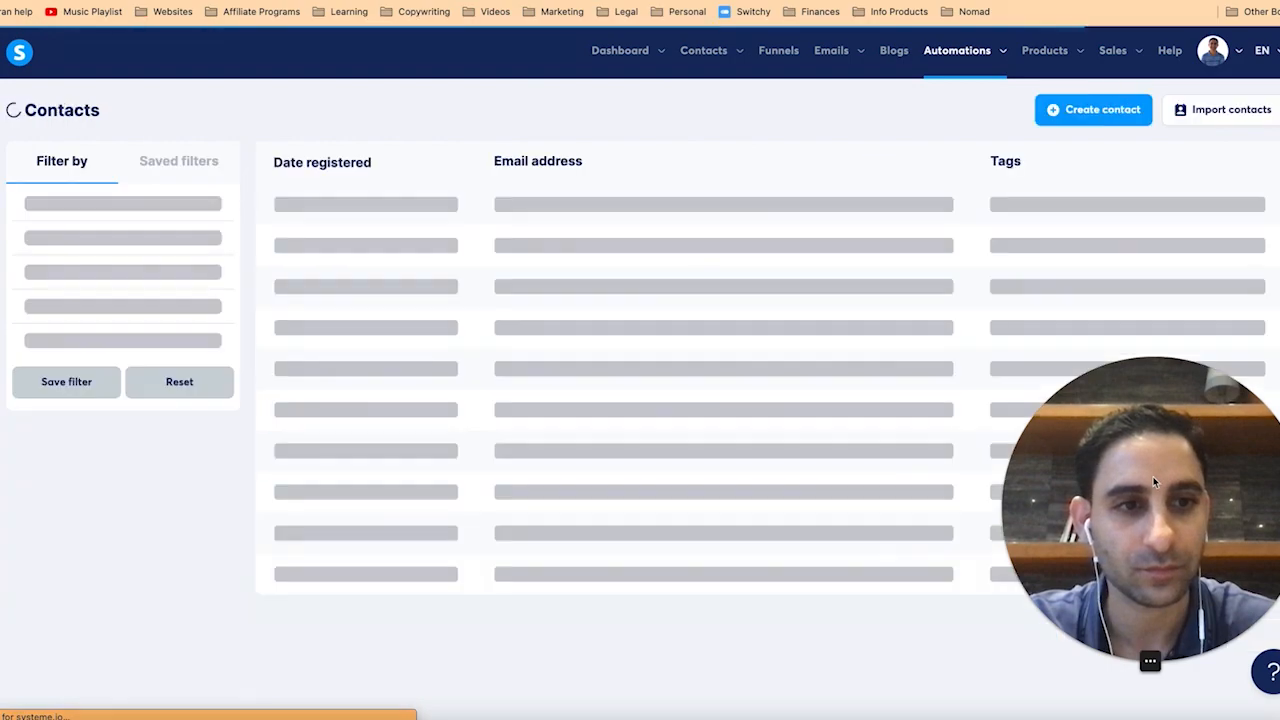
Step: Start a contact import and choose the exported contacts CSV file from the Downloads folder
{"action": "left_click", "coordinate": [1210, 110]}
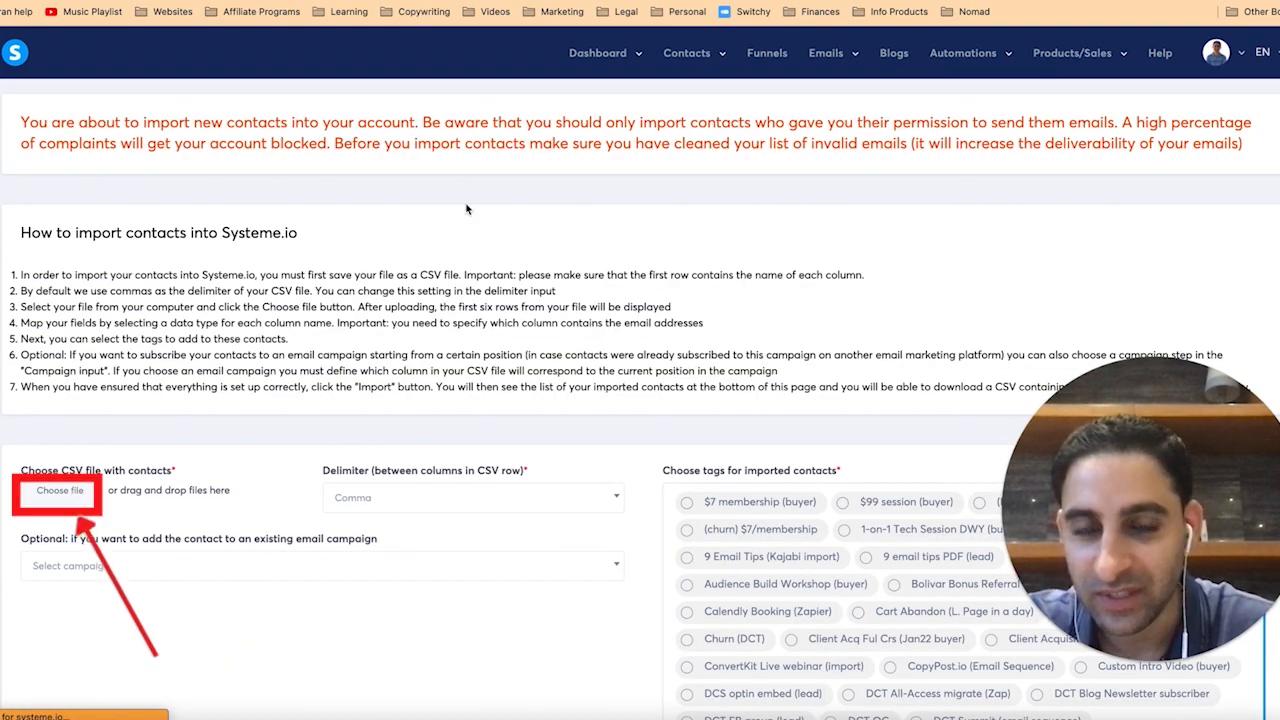
{"action": "left_click", "coordinate": [60, 490]}
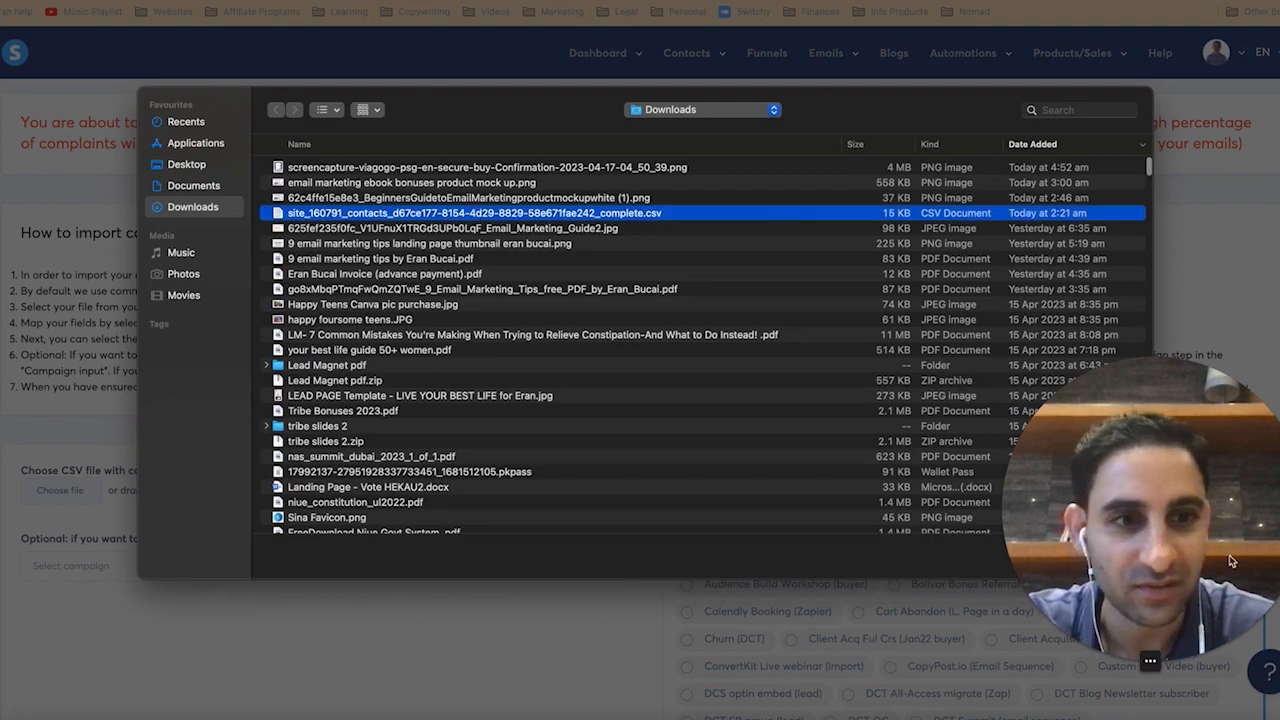
{"action": "left_click", "coordinate": [1190, 557]}
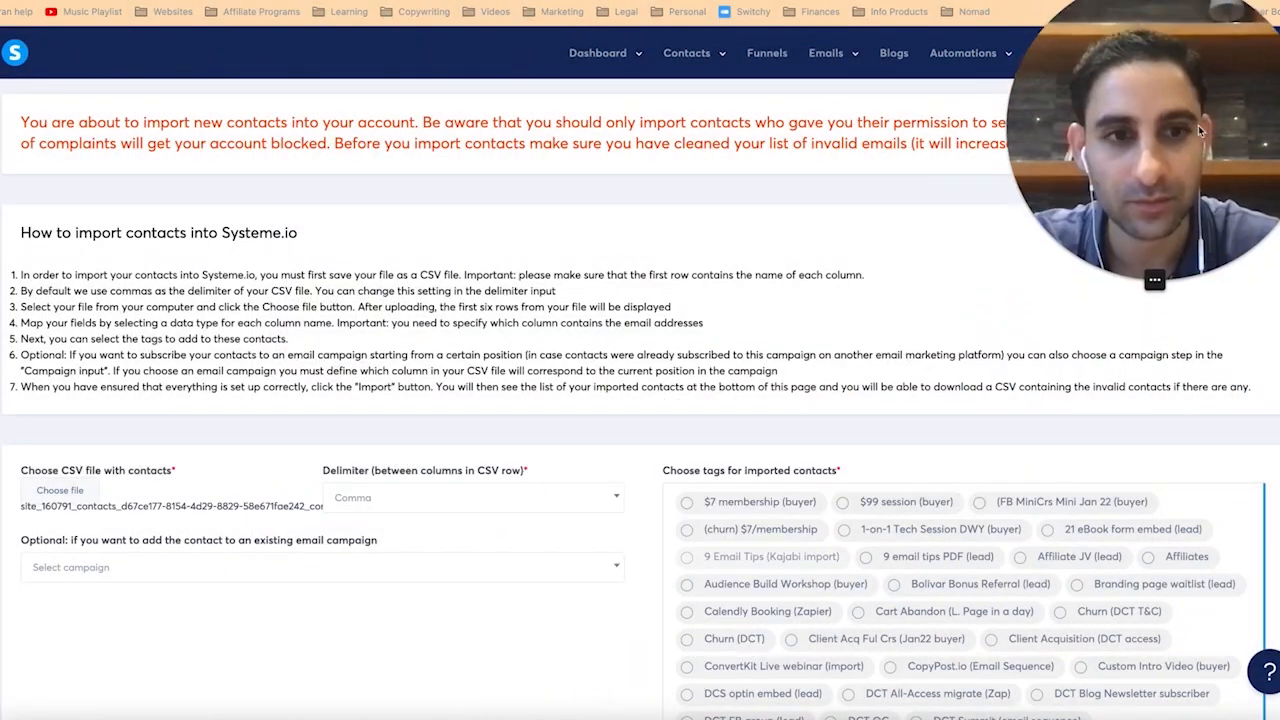
Step: Assign the tag "9 Email Tips (Kajabi import)" to the imported contacts
{"action": "scroll", "coordinate": [423, 450], "scroll_direction": "down", "scroll_amount": 3}
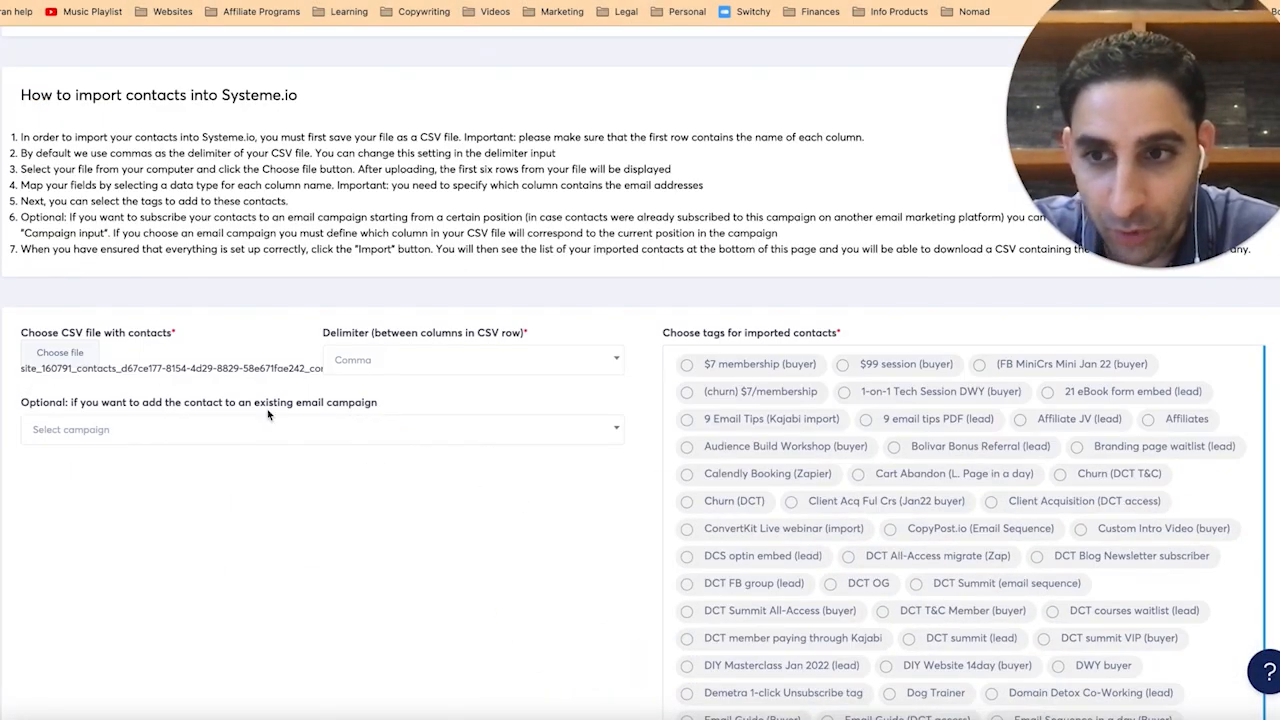
{"action": "scroll", "coordinate": [477, 395], "scroll_direction": "down", "scroll_amount": 3}
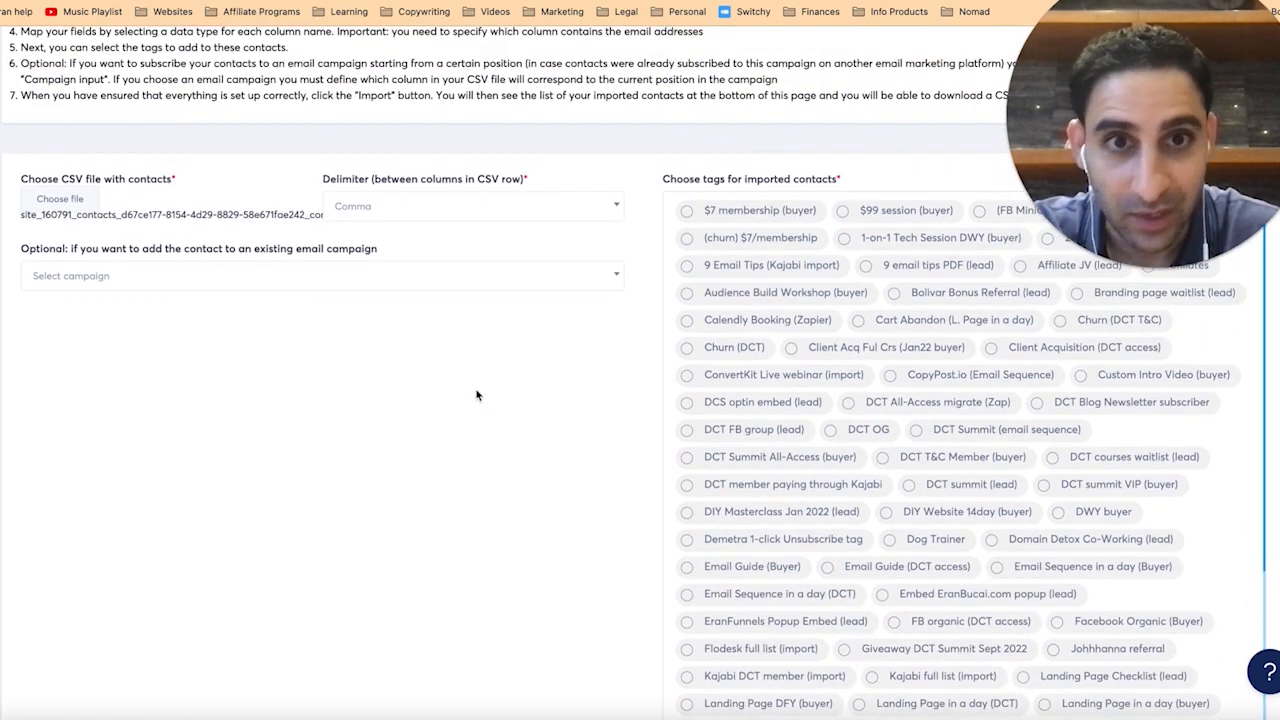
{"action": "scroll", "coordinate": [600, 460], "scroll_direction": "up", "scroll_amount": 1}
{"action": "scroll", "coordinate": [1013, 533], "scroll_direction": "down", "scroll_amount": 1}
{"action": "scroll", "coordinate": [1013, 533], "scroll_direction": "down", "scroll_amount": 1}
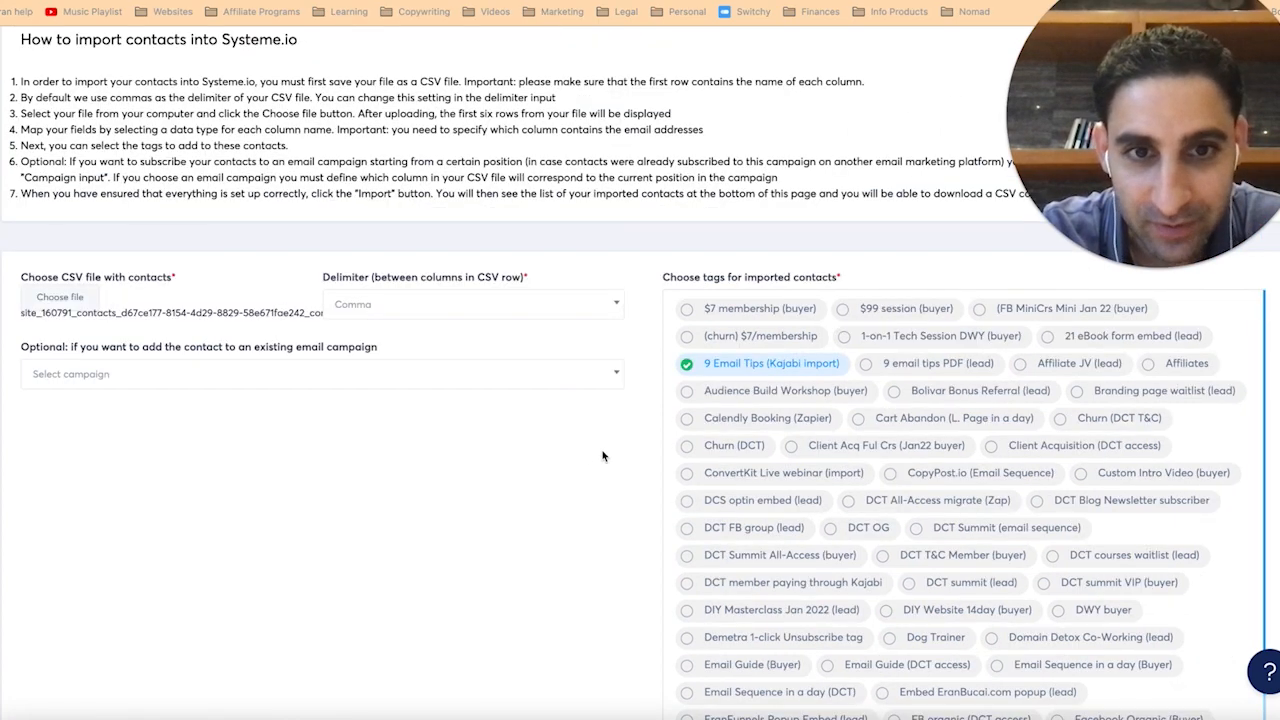
Step: Examine the data types mapped to the CSV columns, including first name, last name and email, before importing
{"action": "scroll", "coordinate": [602, 456], "scroll_direction": "down", "scroll_amount": 7}
{"action": "scroll", "coordinate": [411, 420], "scroll_direction": "up", "scroll_amount": 1}
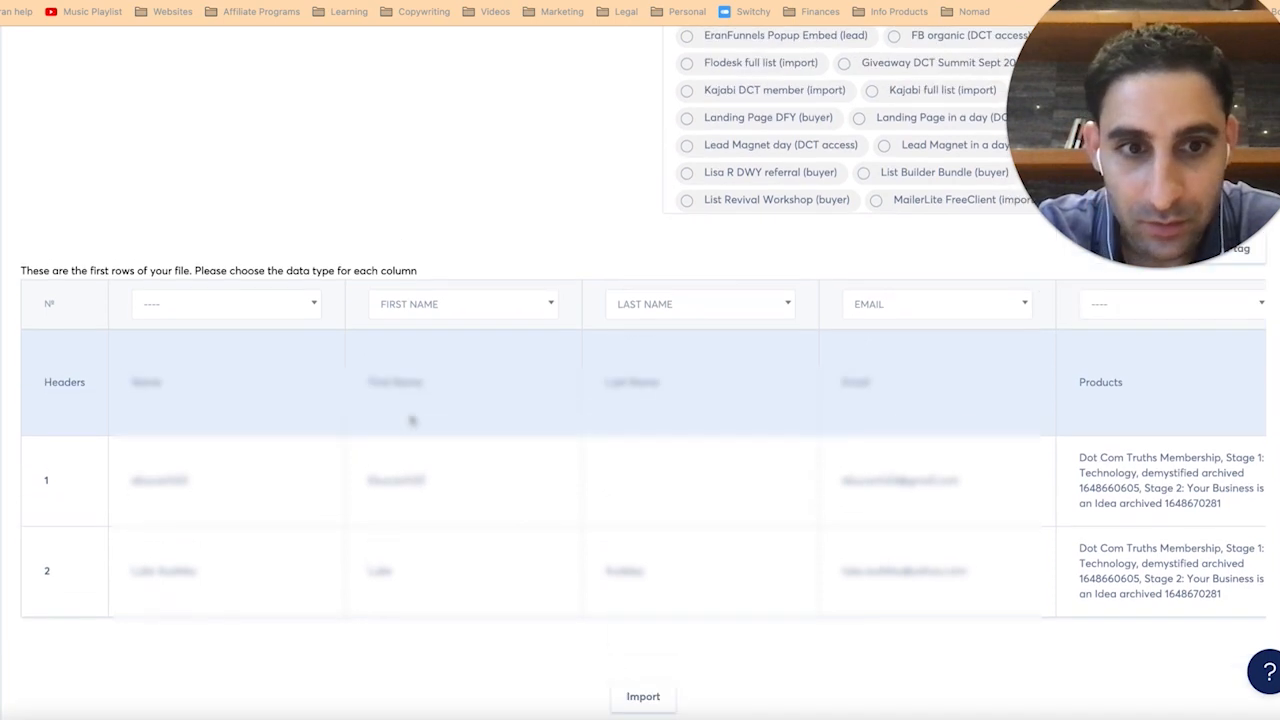
{"action": "scroll", "coordinate": [412, 421], "scroll_direction": "up", "scroll_amount": 1}
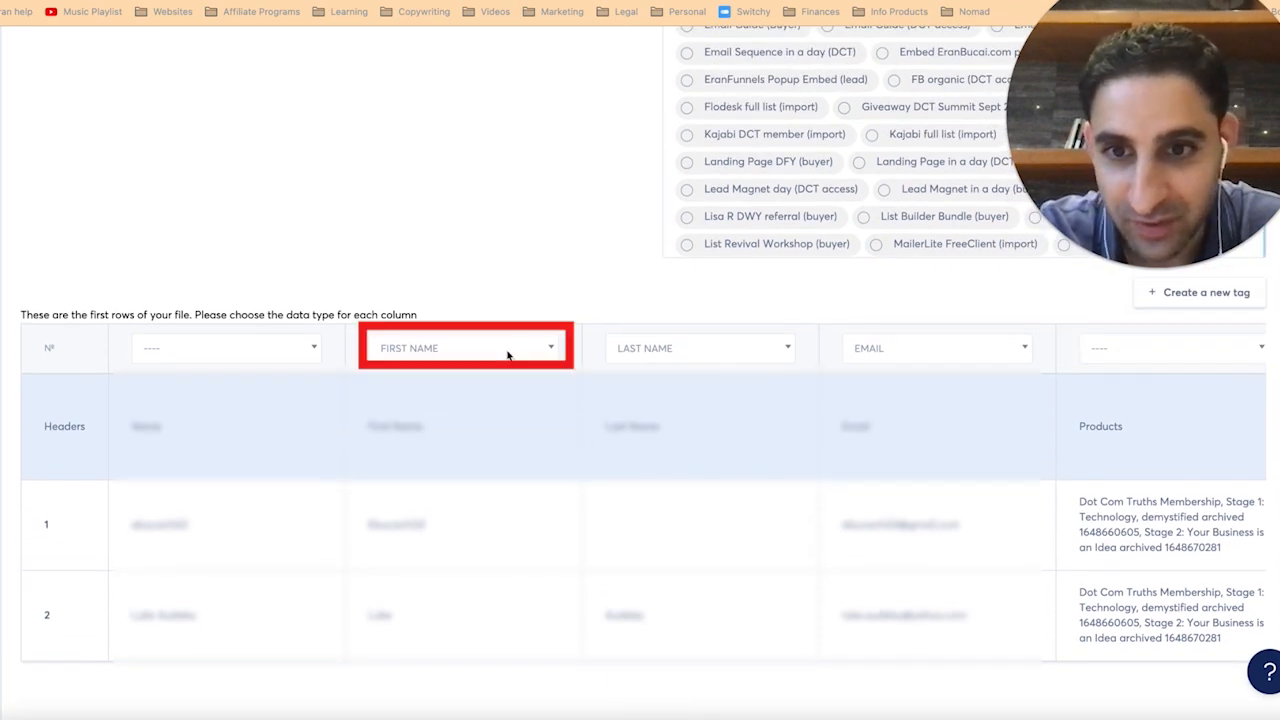
{"action": "scroll", "coordinate": [940, 370], "scroll_direction": "right", "scroll_amount": 3}
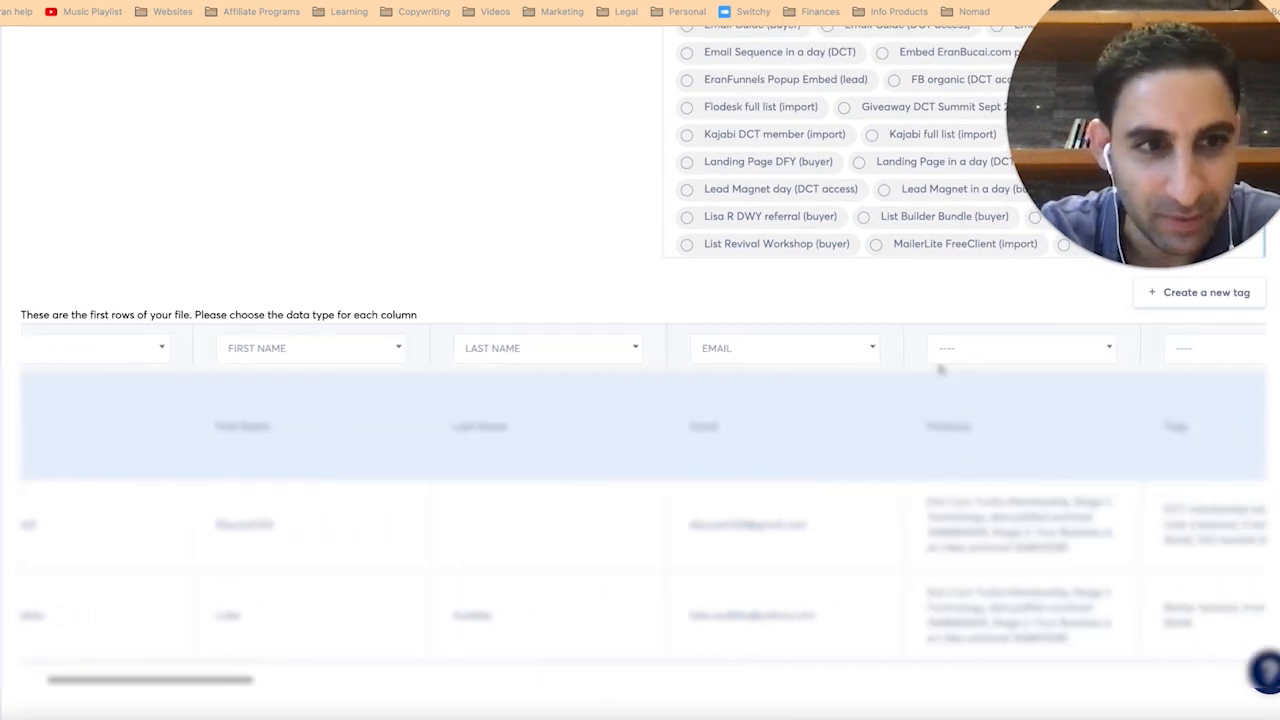
{"action": "scroll", "coordinate": [940, 370], "scroll_direction": "right", "scroll_amount": 10}
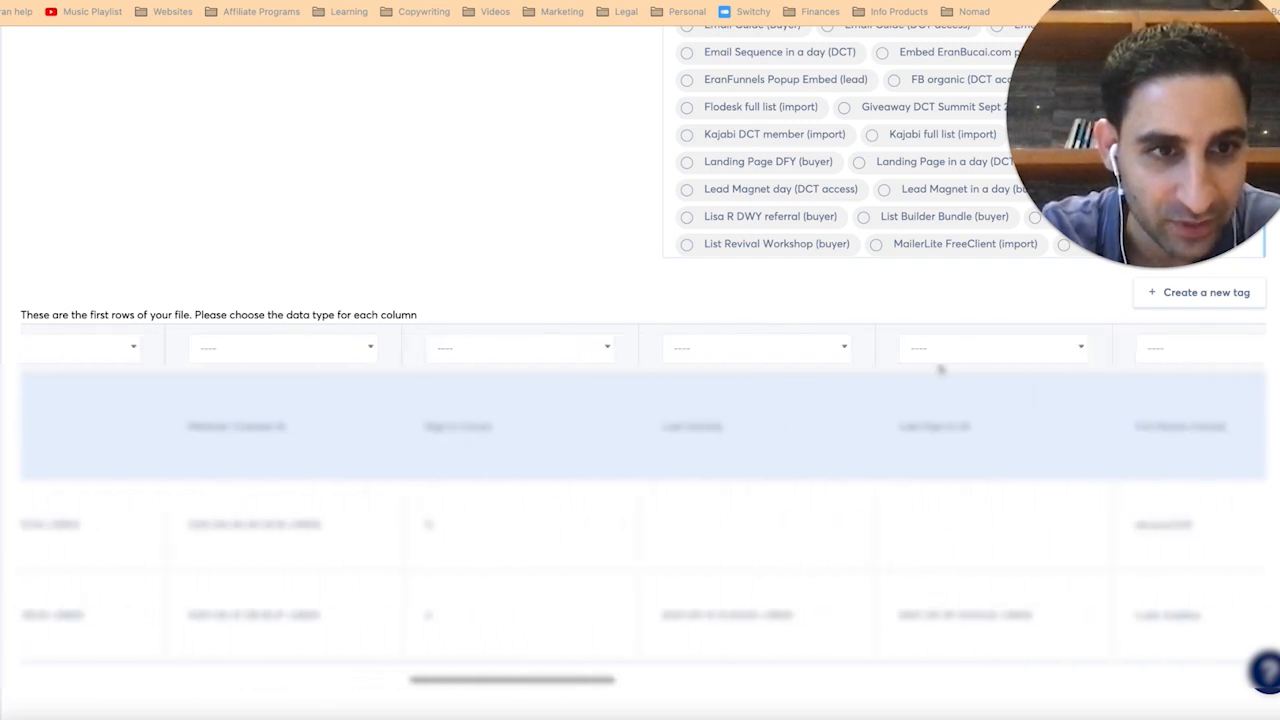
{"action": "scroll", "coordinate": [940, 370], "scroll_direction": "left", "scroll_amount": 12}
{"action": "scroll", "coordinate": [1049, 463], "scroll_direction": "down", "scroll_amount": 5}
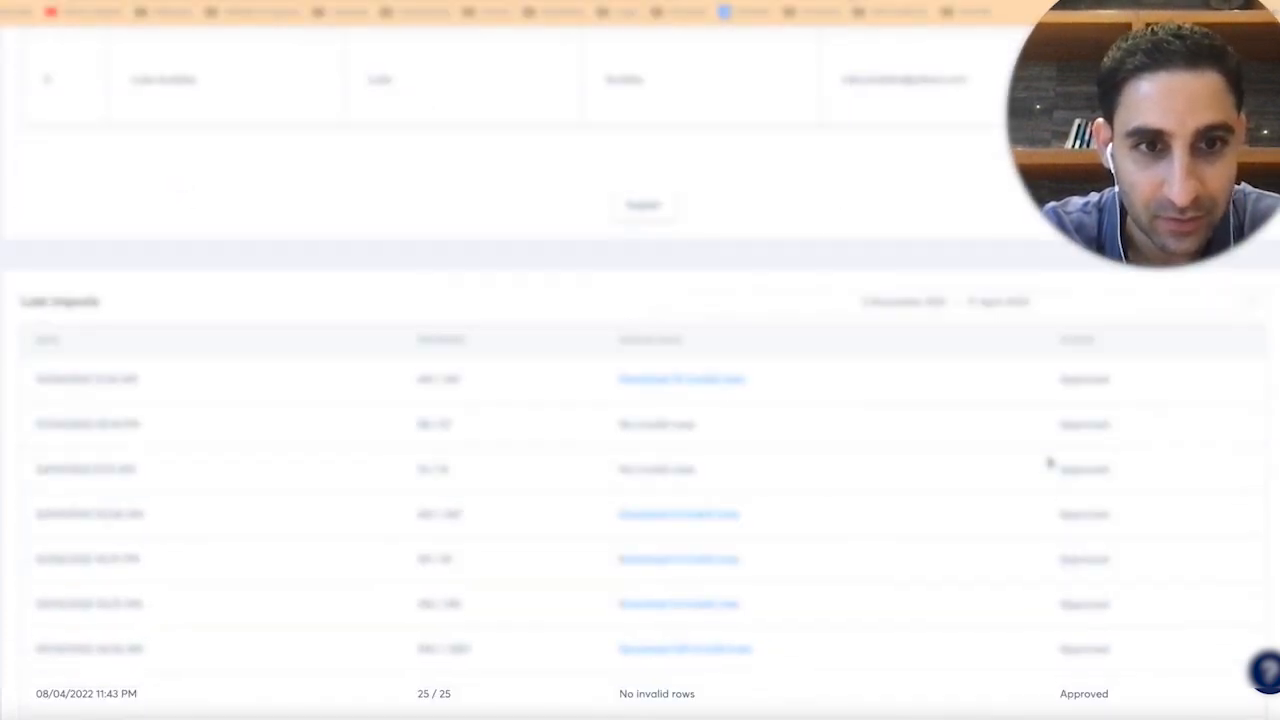
{"action": "scroll", "coordinate": [754, 589], "scroll_direction": "up", "scroll_amount": 5}
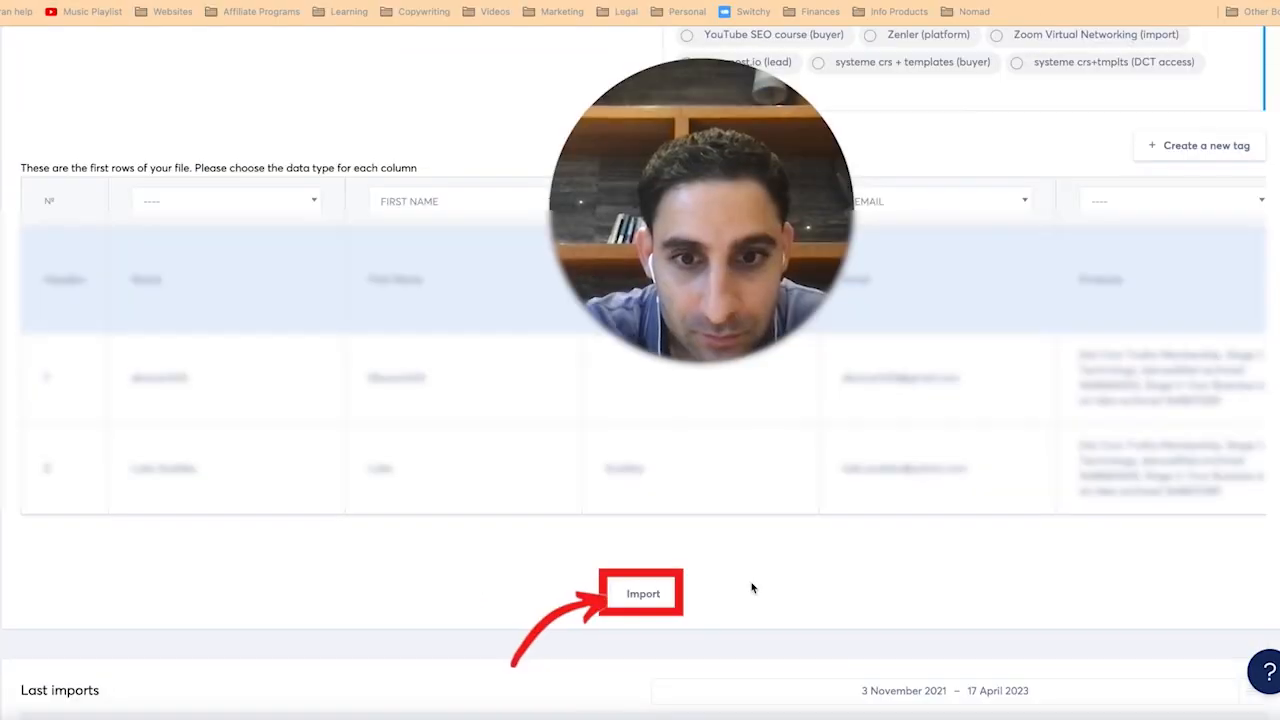
Step: Import the tagged contacts and check the import's progress among the last imports
{"action": "left_click", "coordinate": [655, 598]}
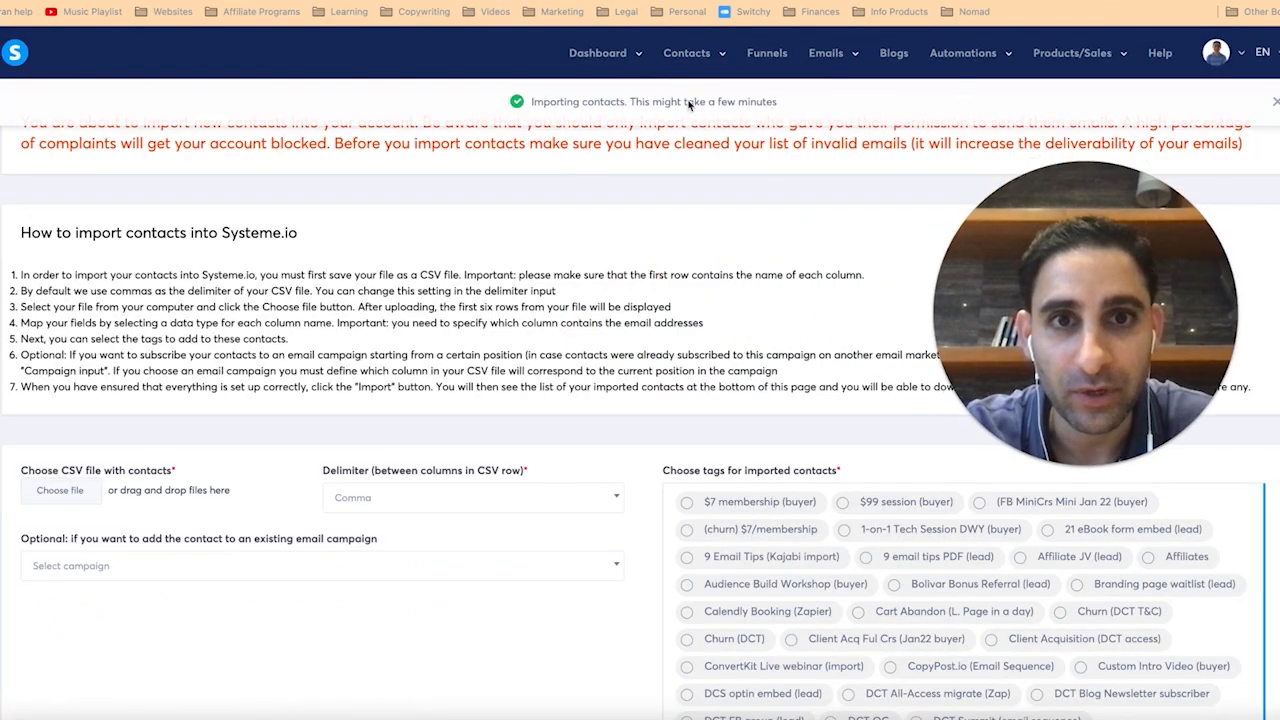
{"action": "scroll", "coordinate": [632, 255], "scroll_direction": "down", "scroll_amount": 10}
{"action": "scroll", "coordinate": [574, 286], "scroll_direction": "up", "scroll_amount": 1}
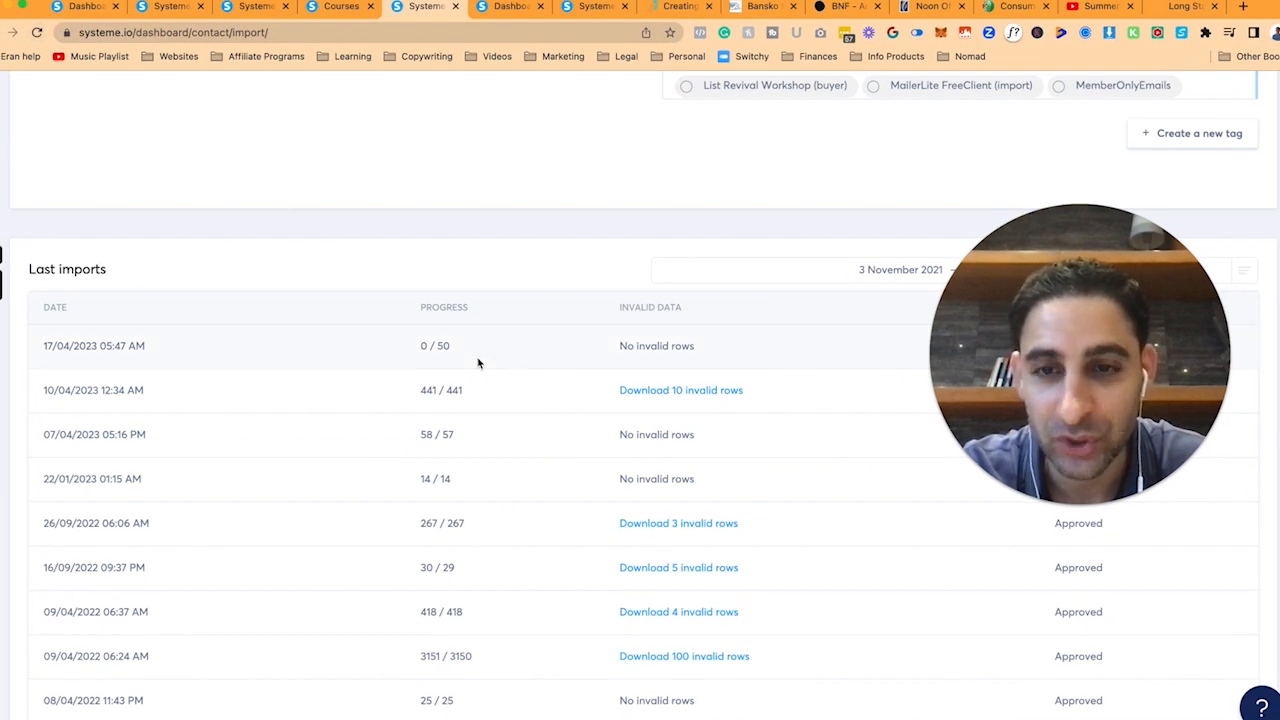
Step: Reload the contact import page and check the newest import's progress and invalid rows
{"action": "key", "text": "super+r"}
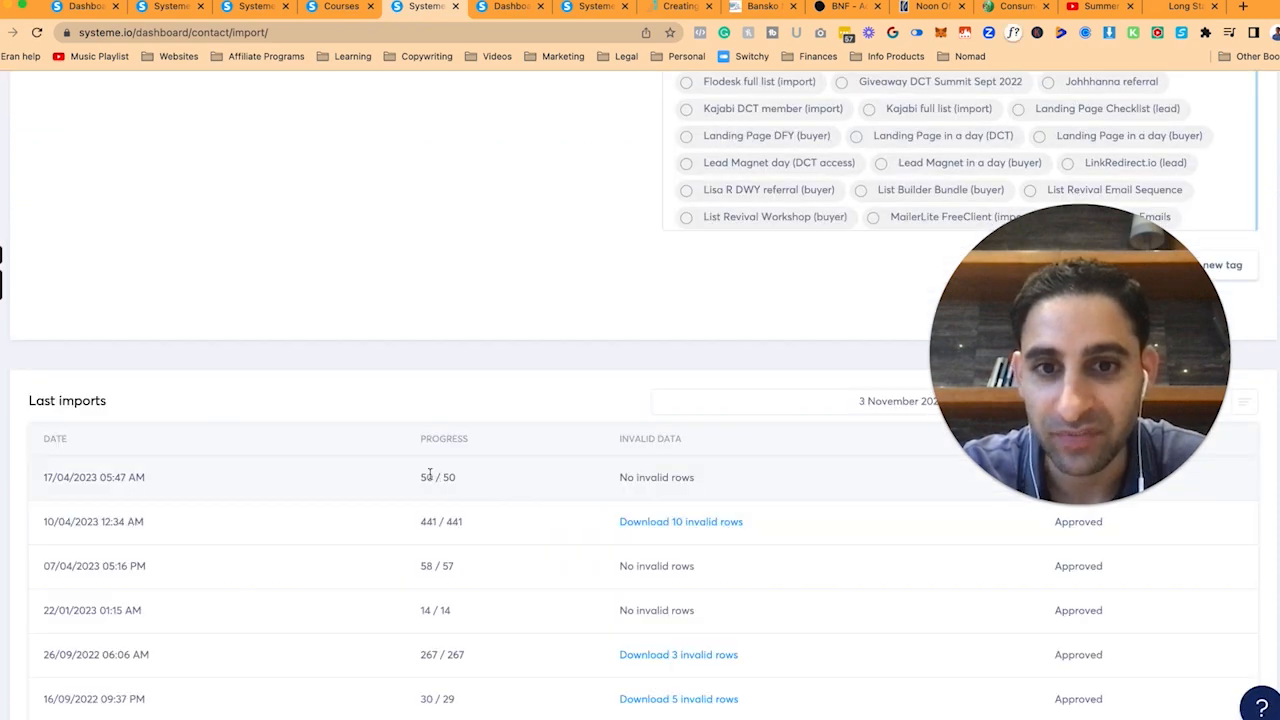
{"action": "scroll", "coordinate": [430, 476], "scroll_direction": "up", "scroll_amount": 1}
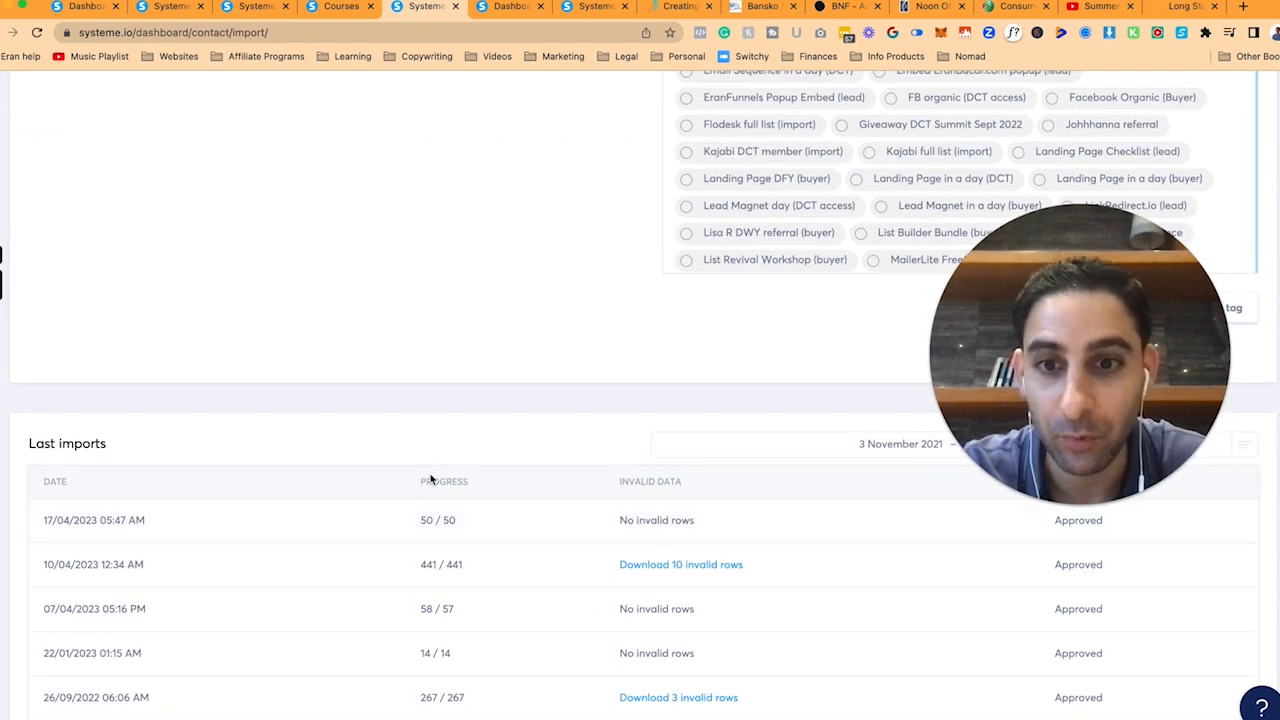
{"action": "scroll", "coordinate": [430, 480], "scroll_direction": "up", "scroll_amount": 10}
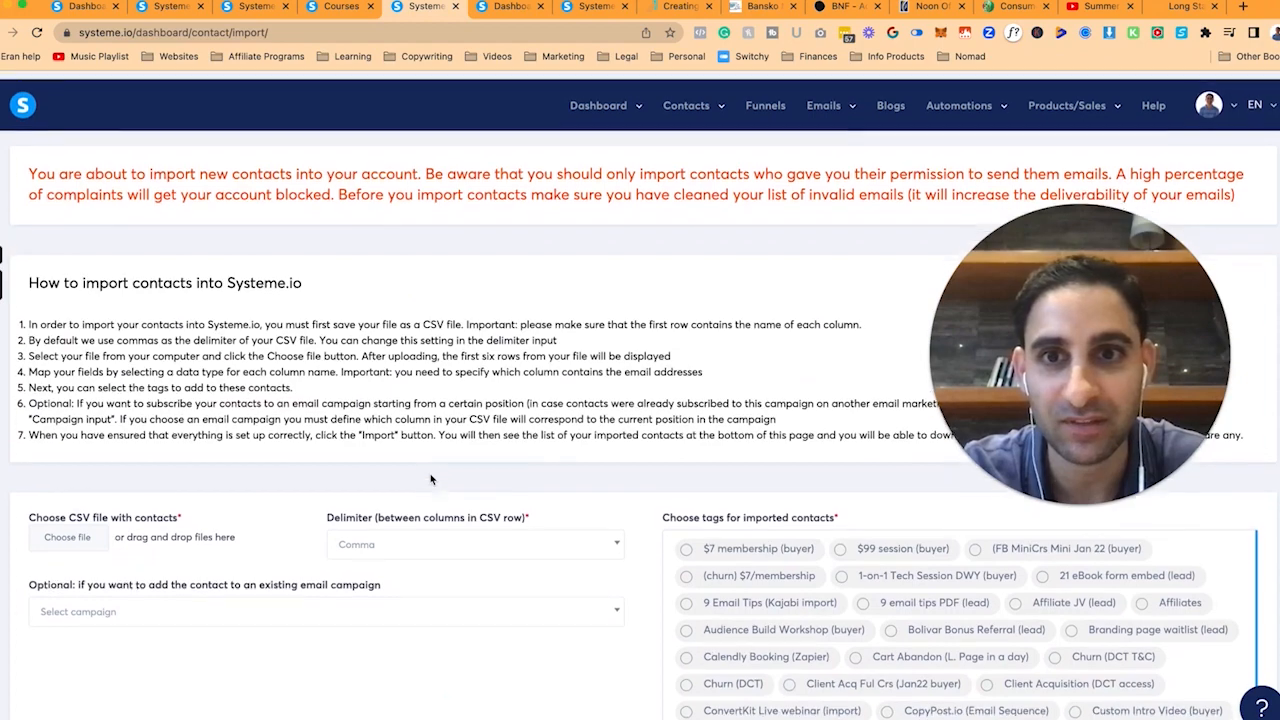
Step: Open the contacts list and review the contacts tagged with "9 Email Tips (Kajabi import)"
{"action": "mouse_move", "coordinate": [686, 97]}
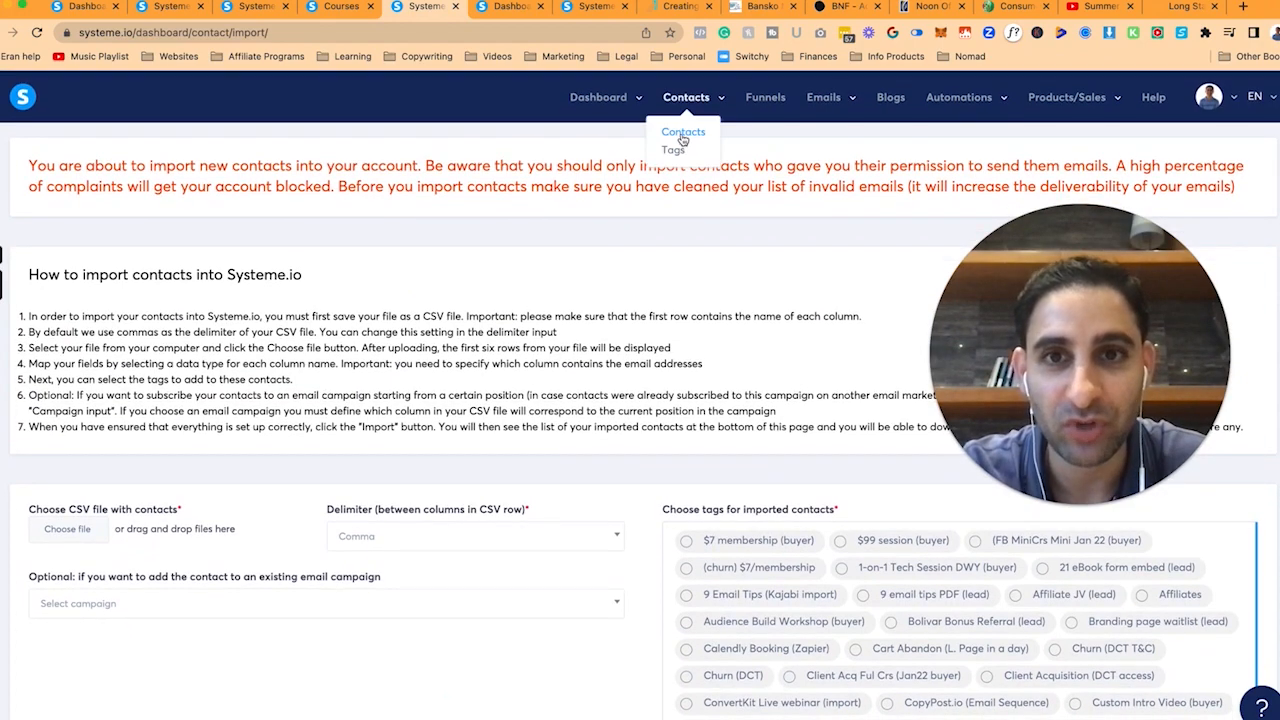
{"action": "left_click", "coordinate": [683, 133]}
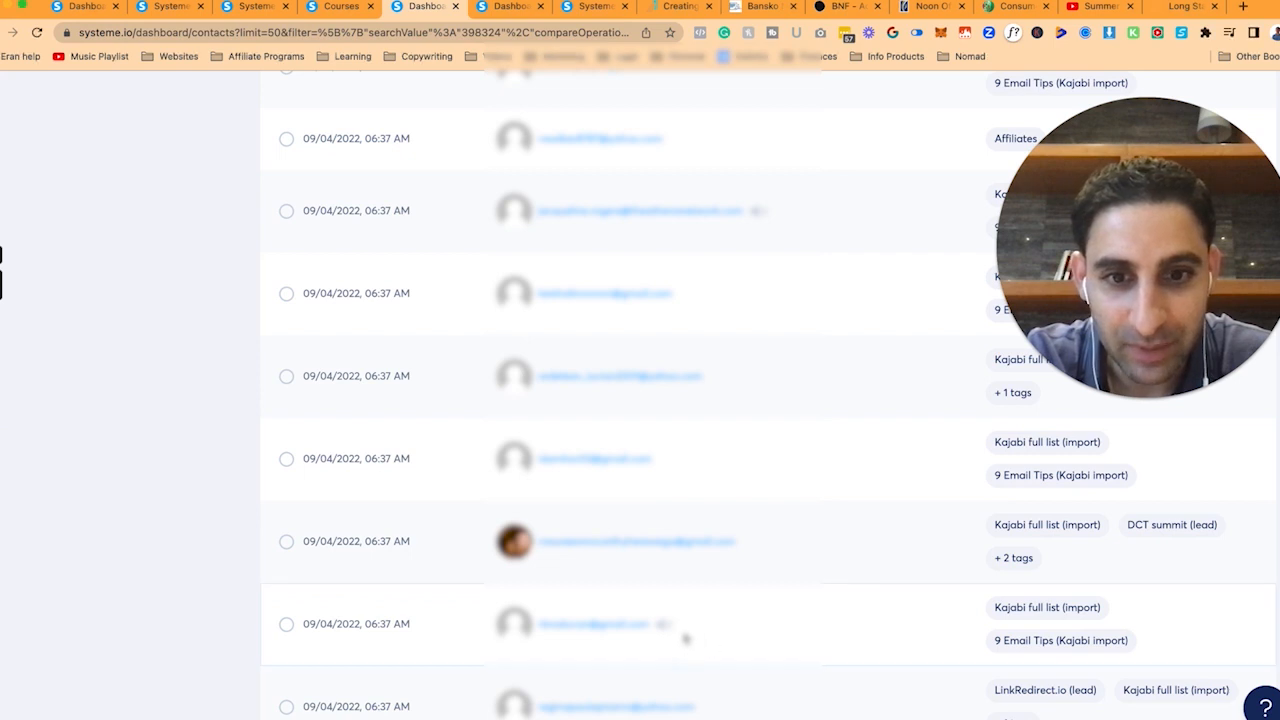
{"action": "mouse_move", "coordinate": [663, 624]}
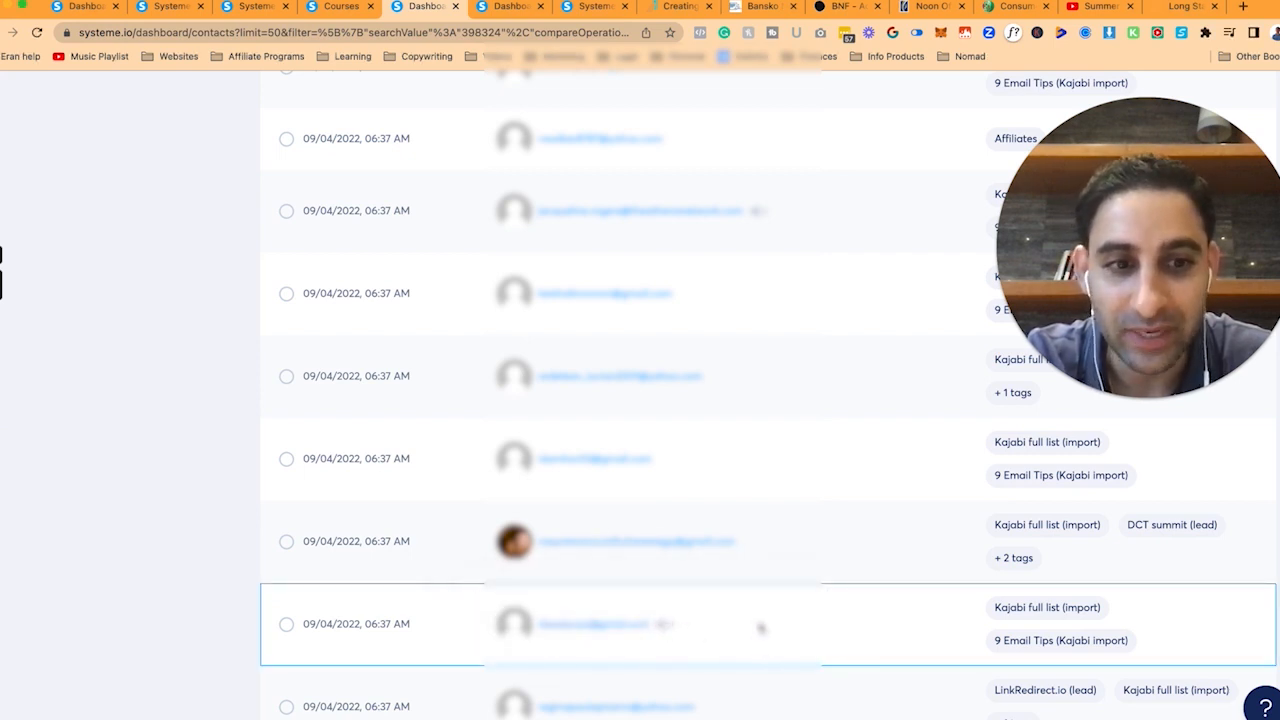
{"action": "scroll", "coordinate": [760, 627], "scroll_direction": "up", "scroll_amount": 20}
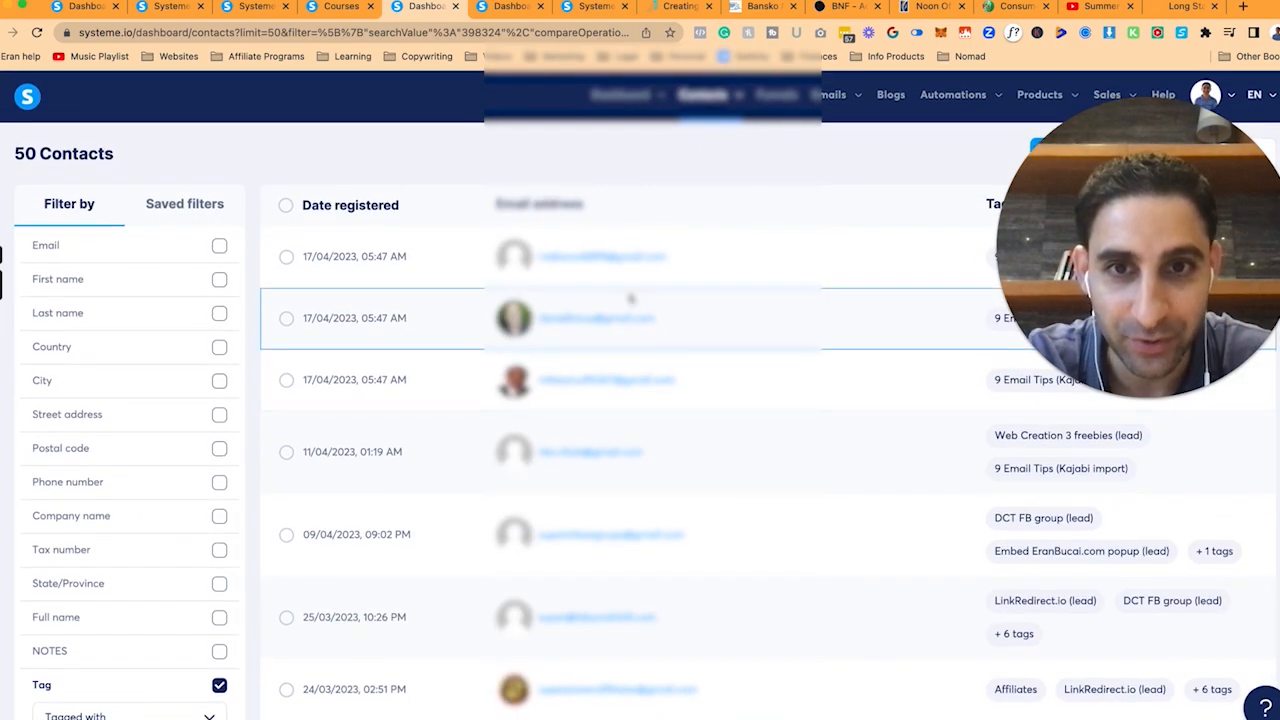
{"action": "scroll", "coordinate": [749, 594], "scroll_direction": "down", "scroll_amount": 5}
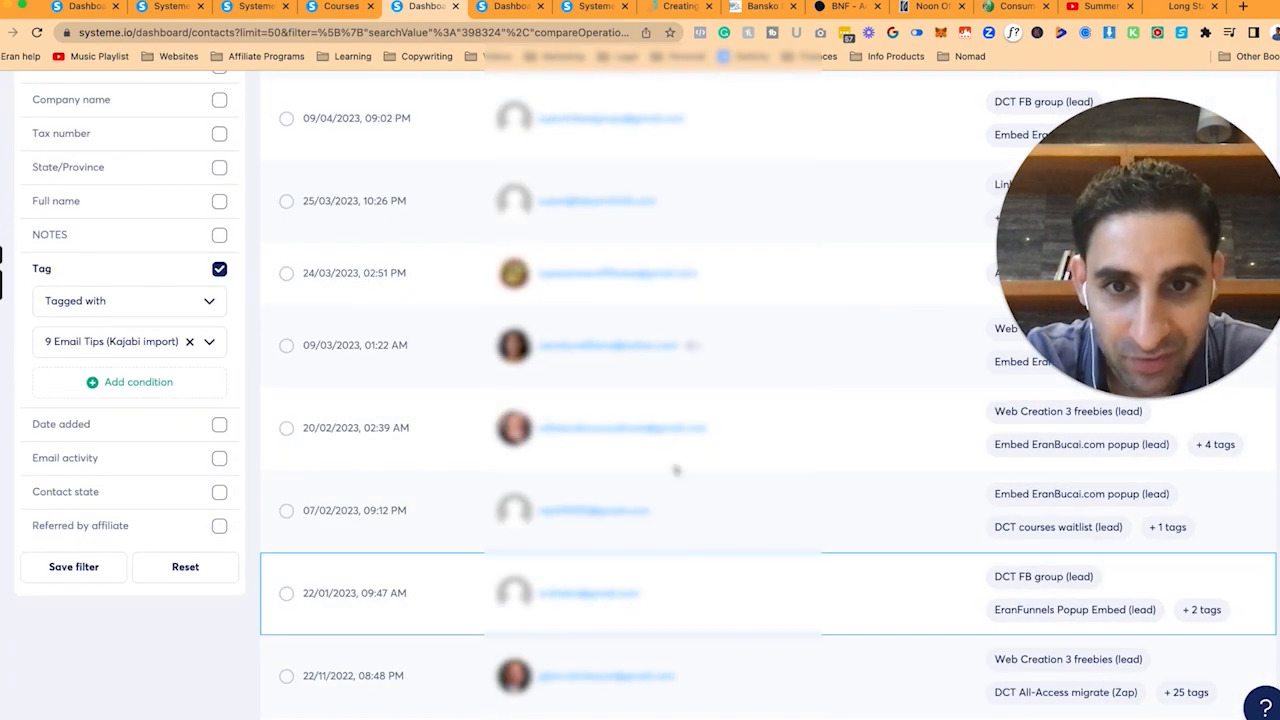
Step: Open the tagged contact registered on 20/02/2023 at 02:39 AM and look through its record
{"action": "mouse_move", "coordinate": [641, 428]}
{"action": "left_click", "coordinate": [641, 428]}
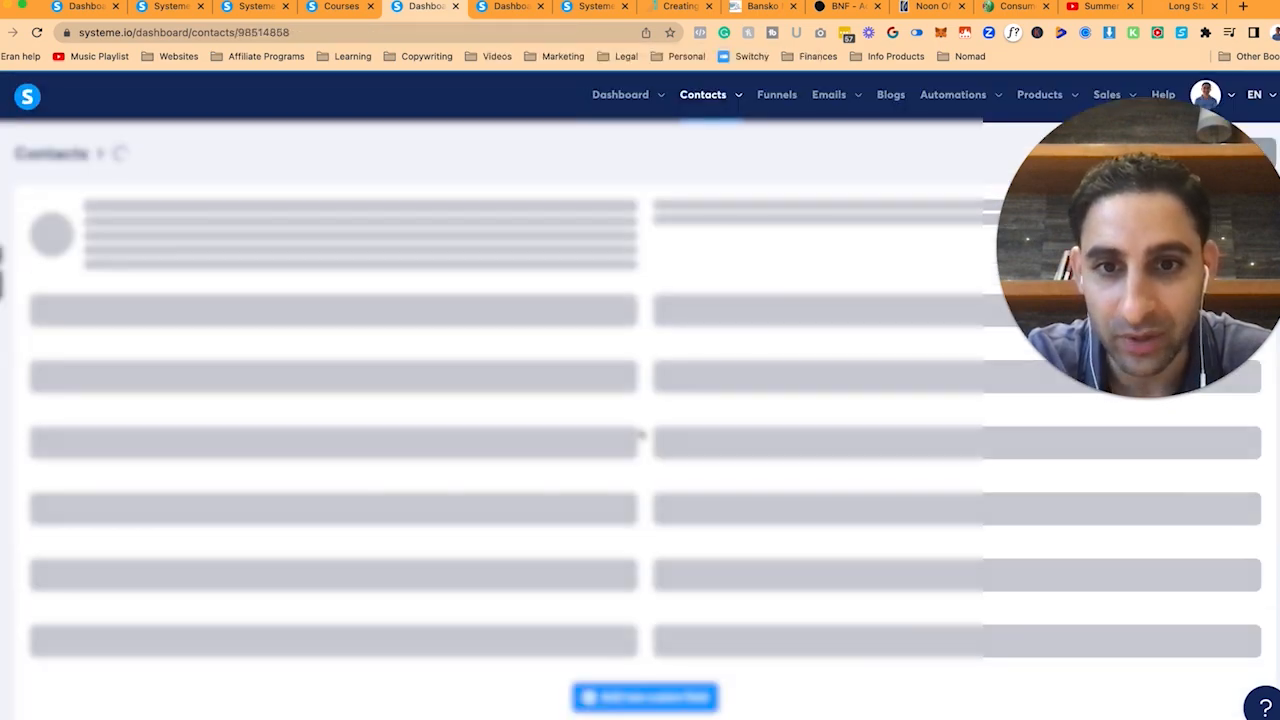
{"action": "scroll", "coordinate": [657, 472], "scroll_direction": "down", "scroll_amount": 10}
{"action": "scroll", "coordinate": [657, 475], "scroll_direction": "up", "scroll_amount": 1}
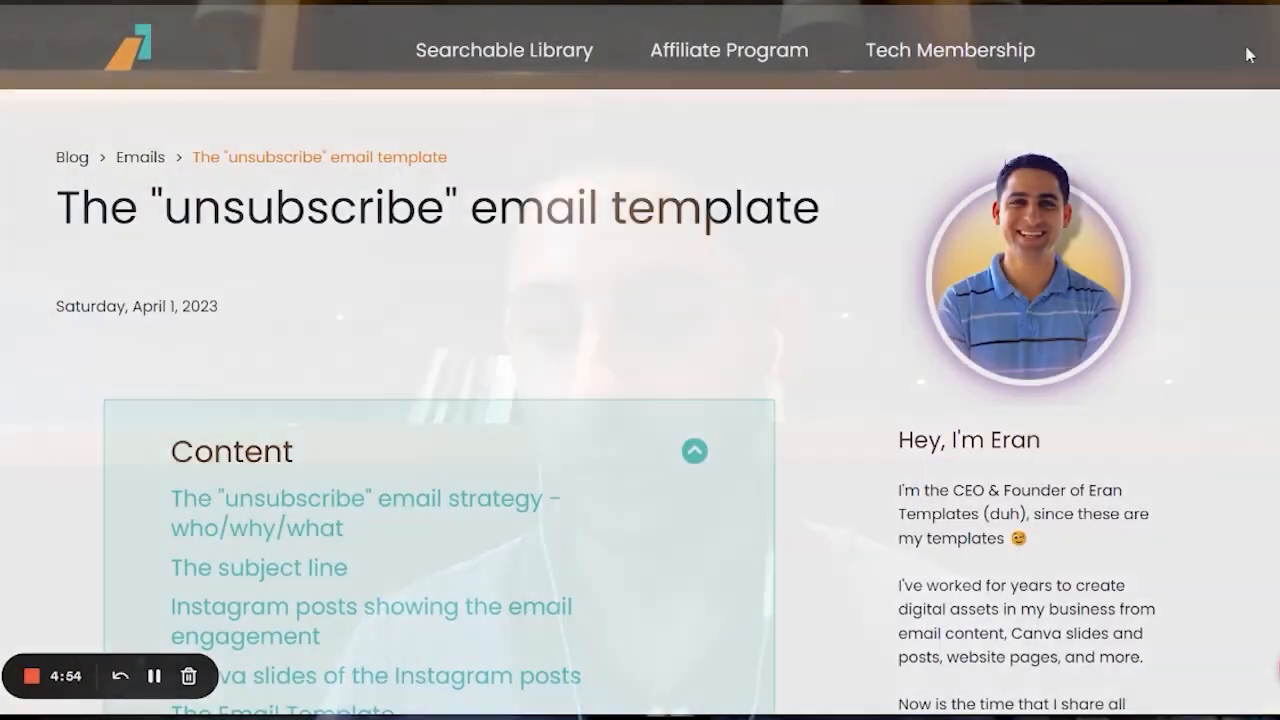
Step: Read through the blog article The "unsubscribe" email template, including its strategy and subject line sections
{"action": "scroll", "coordinate": [640, 360], "scroll_direction": "down", "scroll_amount": 8}
{"action": "scroll", "coordinate": [440, 360], "scroll_direction": "down", "scroll_amount": 15}
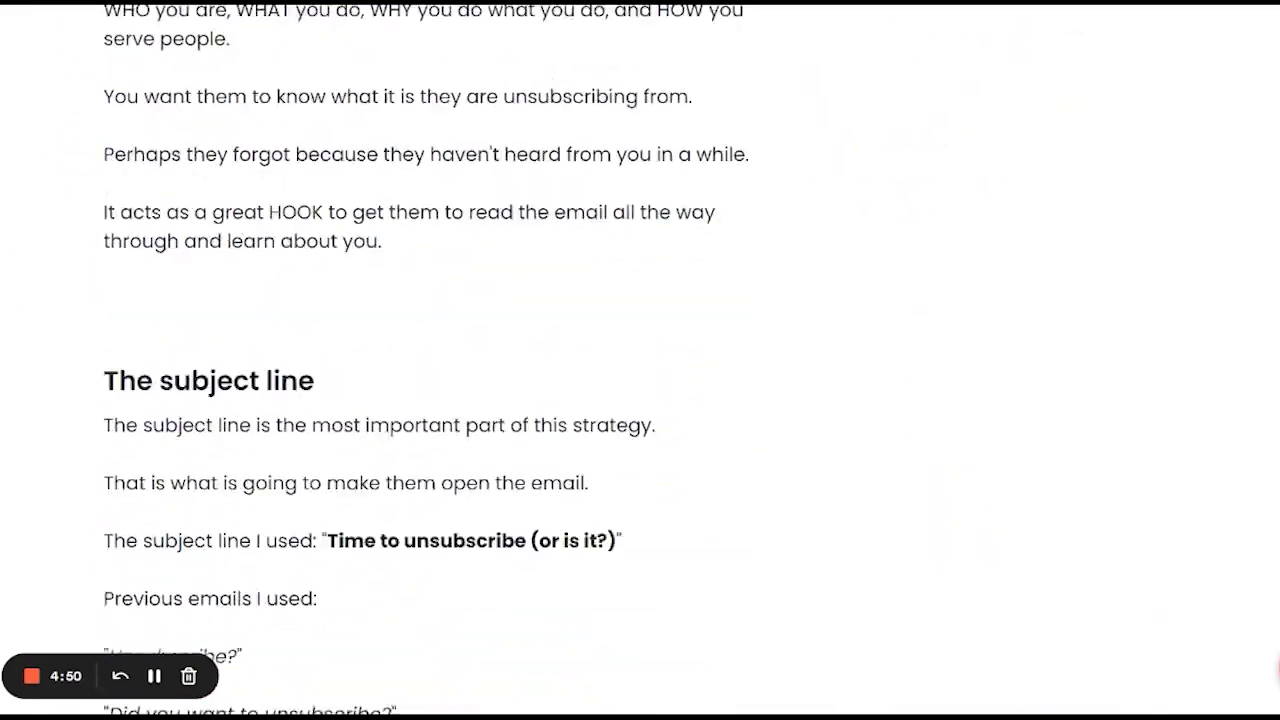
{"action": "scroll", "coordinate": [440, 360], "scroll_direction": "down", "scroll_amount": 15}
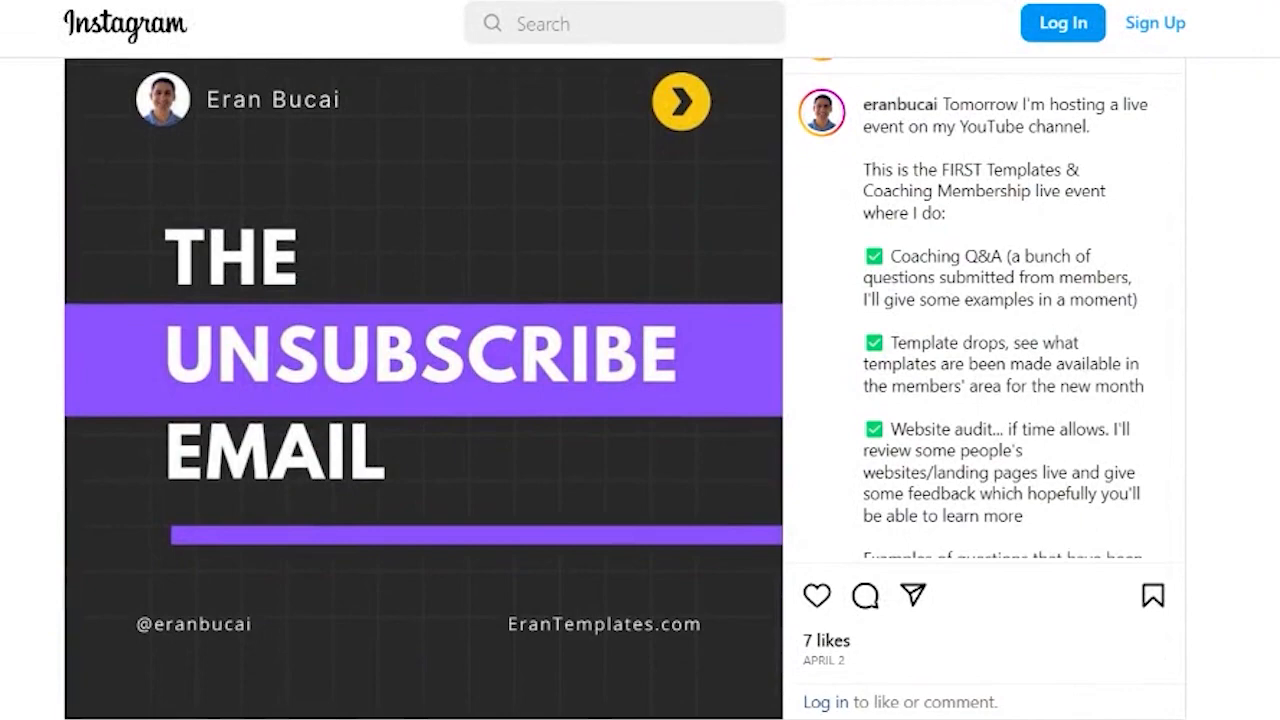
Step: Read the caption of the Instagram post "The Unsubscribe Email" through to its end
{"action": "scroll", "coordinate": [1000, 320], "scroll_direction": "down", "scroll_amount": 9}
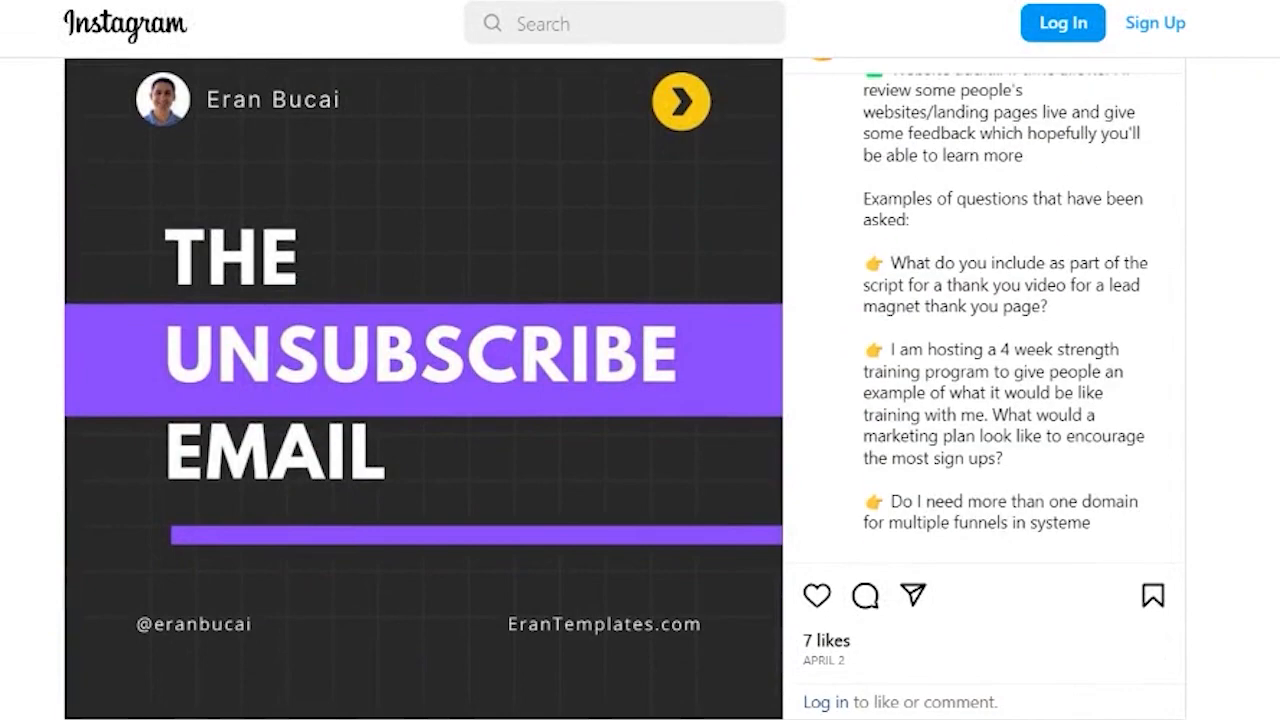
{"action": "scroll", "coordinate": [1095, 198], "scroll_direction": "down", "scroll_amount": 9}
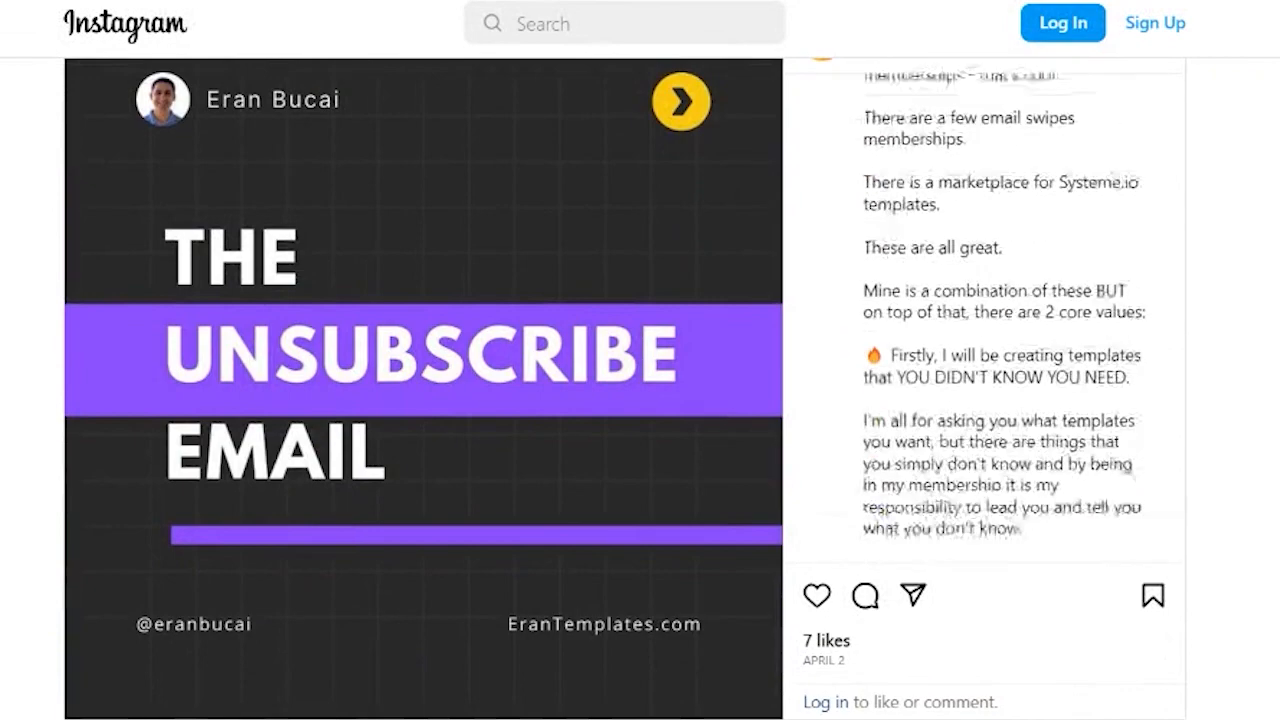
{"action": "scroll", "coordinate": [1095, 198], "scroll_direction": "down", "scroll_amount": 4}
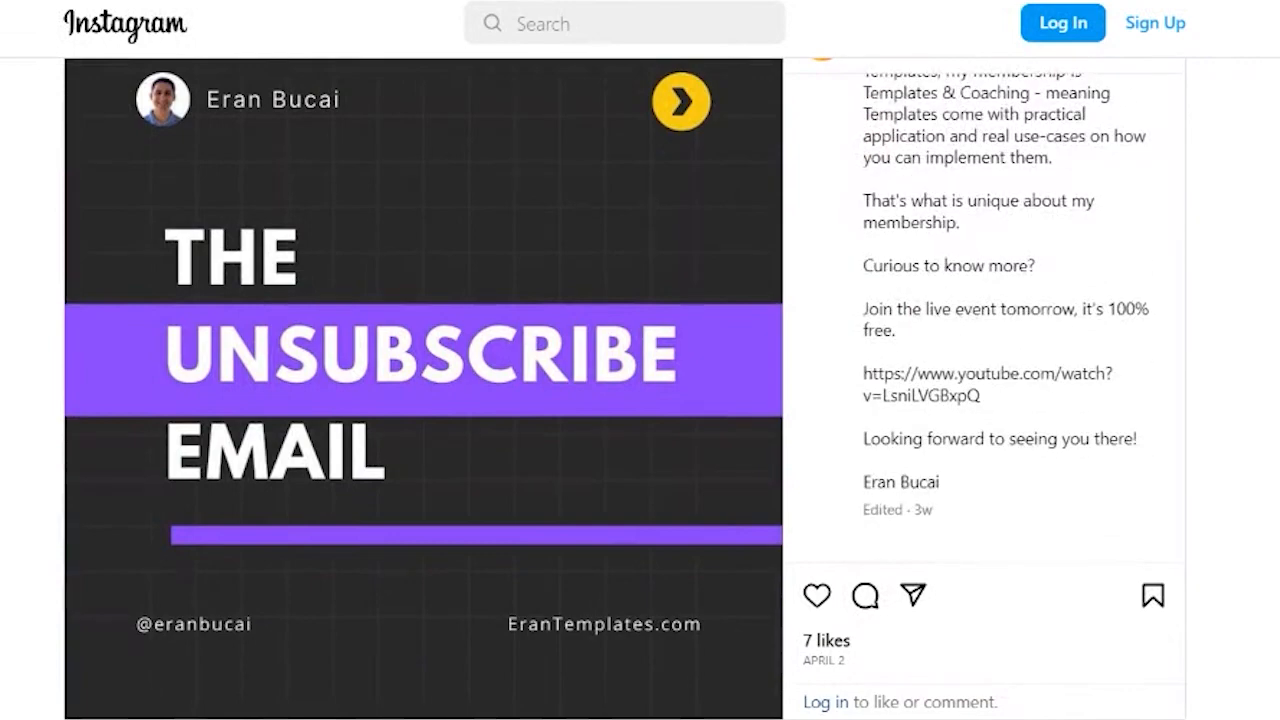